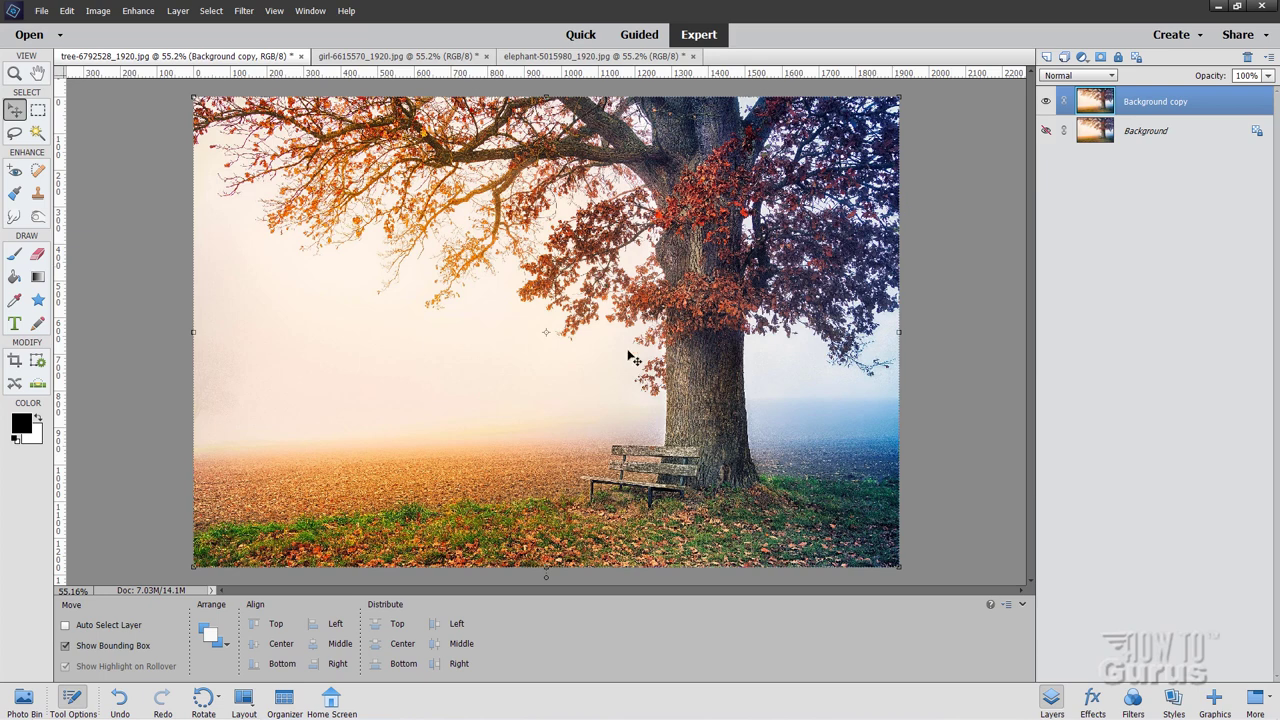
Step: Look over the girl and elephant photos and return to the tree photo
left_click(366, 57)
left_click(568, 57)
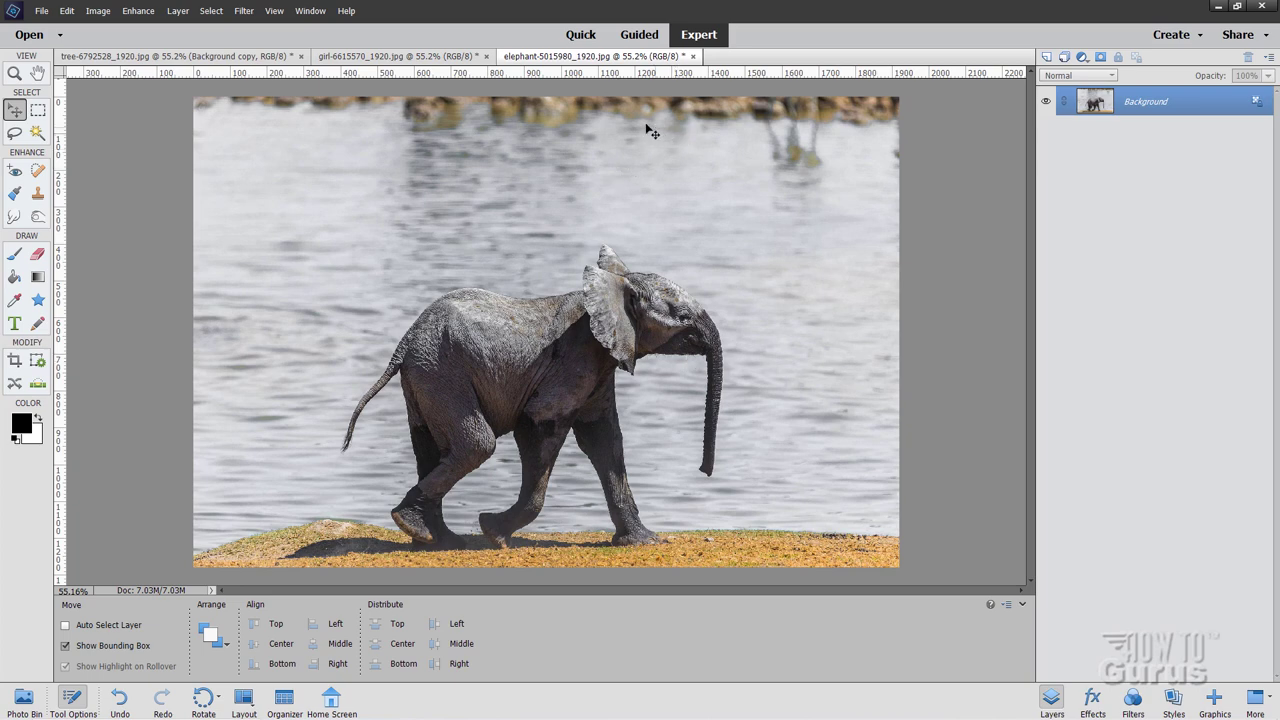
left_click(175, 56)
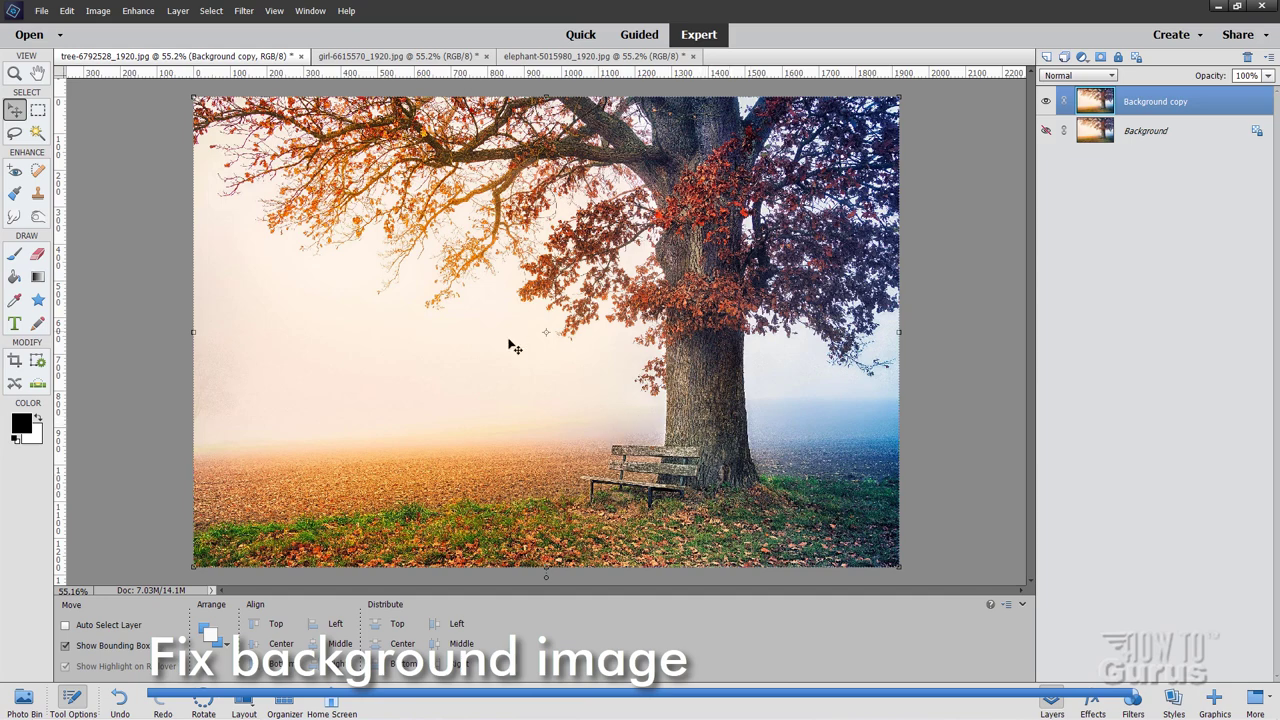
Step: Outline the bench beside the tree with a freehand Lasso selection on the Background copy layer
left_click(15, 73)
left_click(658, 508)
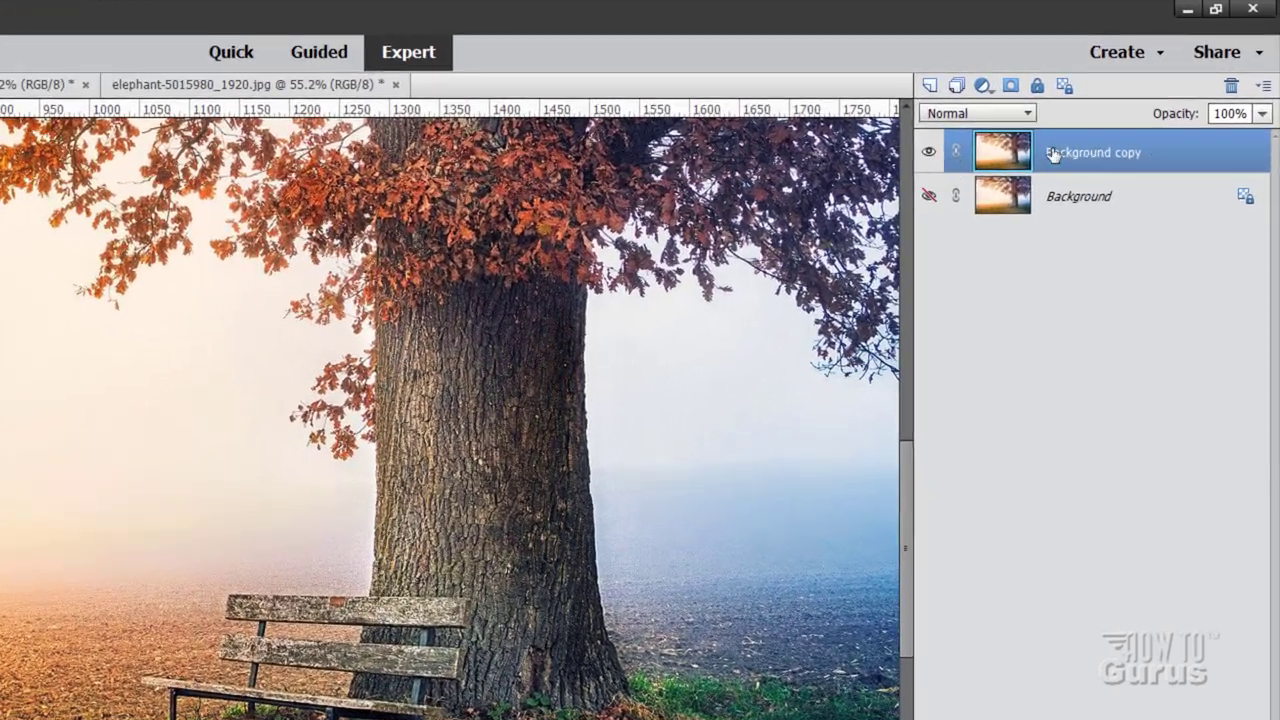
right_click(1080, 203)
left_click(1018, 259)
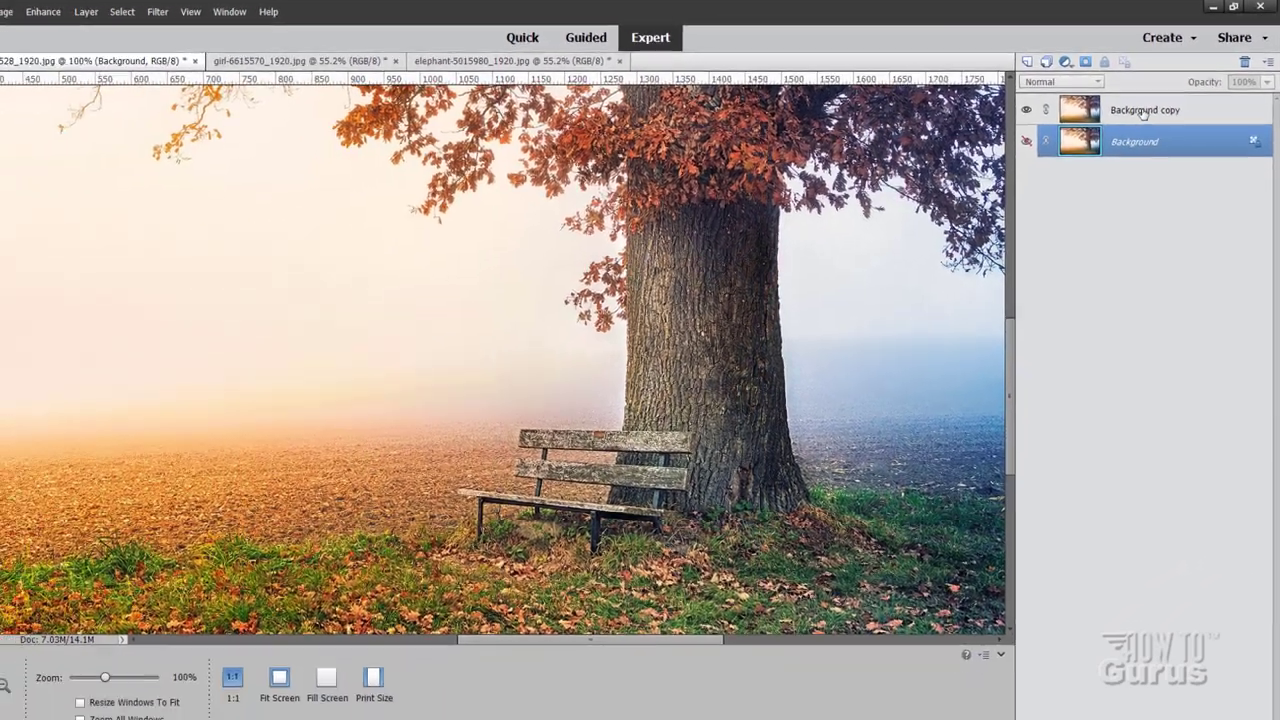
left_click(1144, 111)
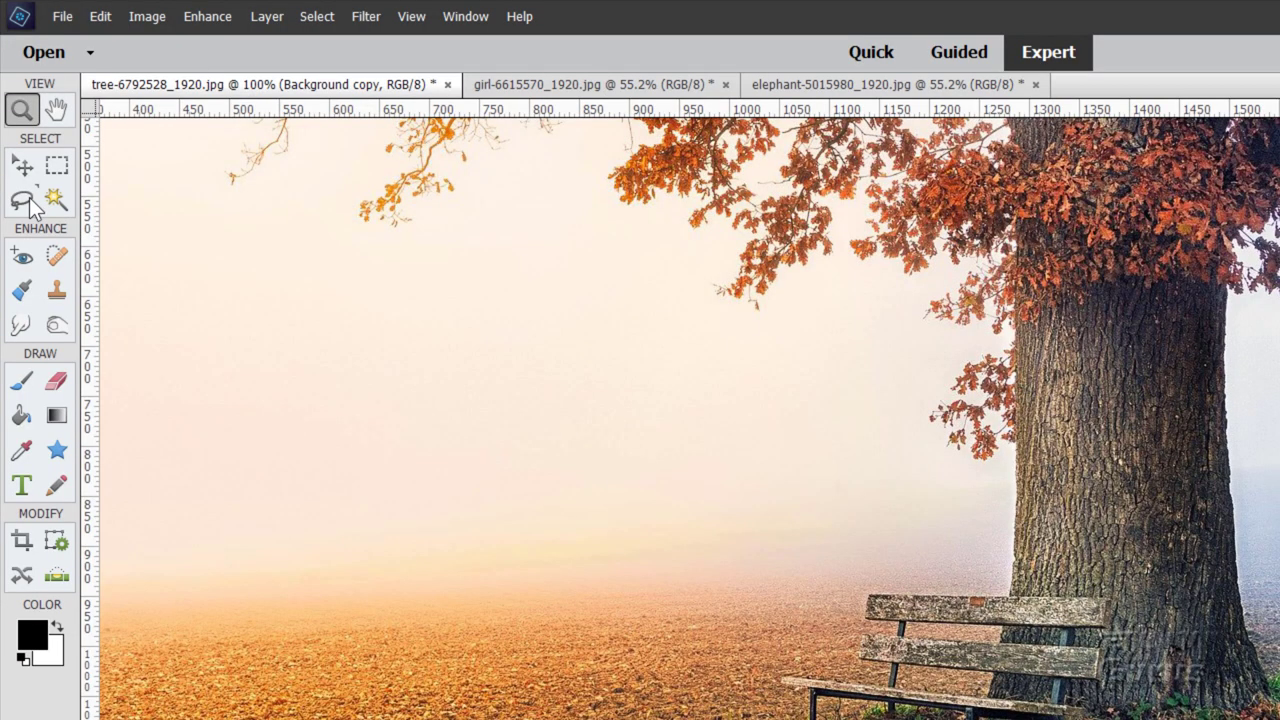
left_click(24, 200)
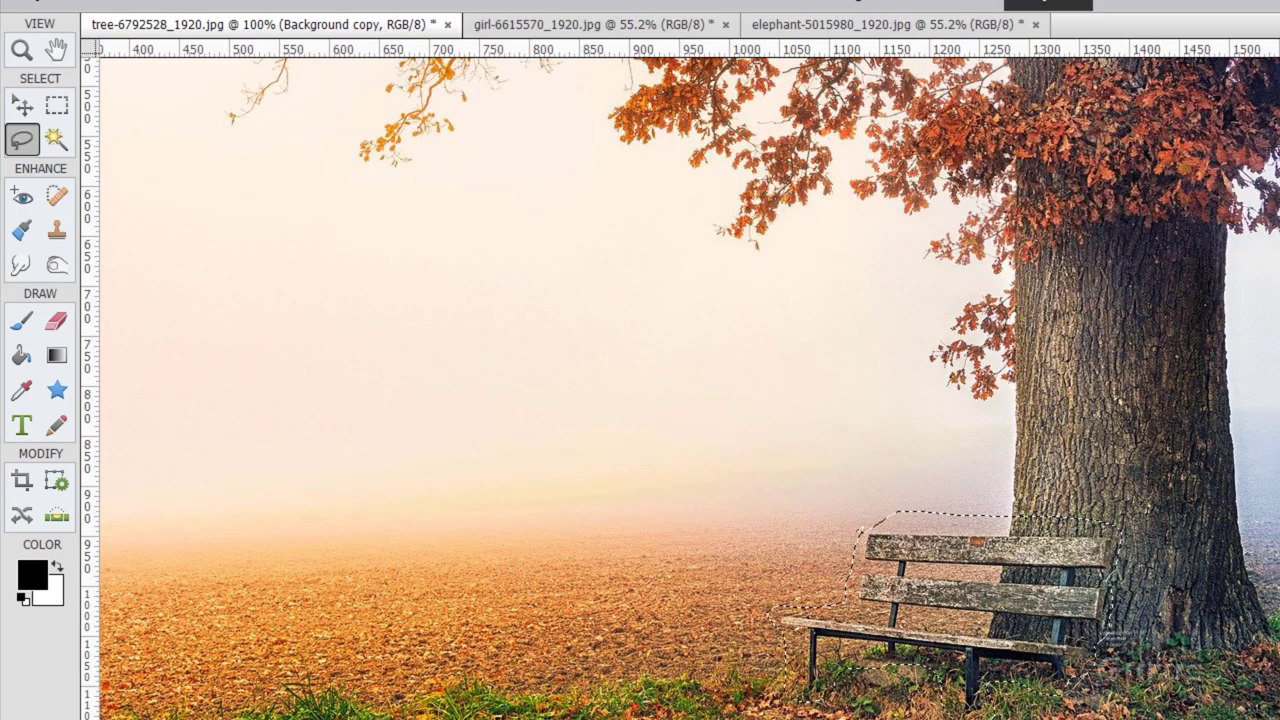
Step: Remove the bench by filling its selection with Content-Aware in Normal mode at 100% opacity, and deselect
left_click(100, 16)
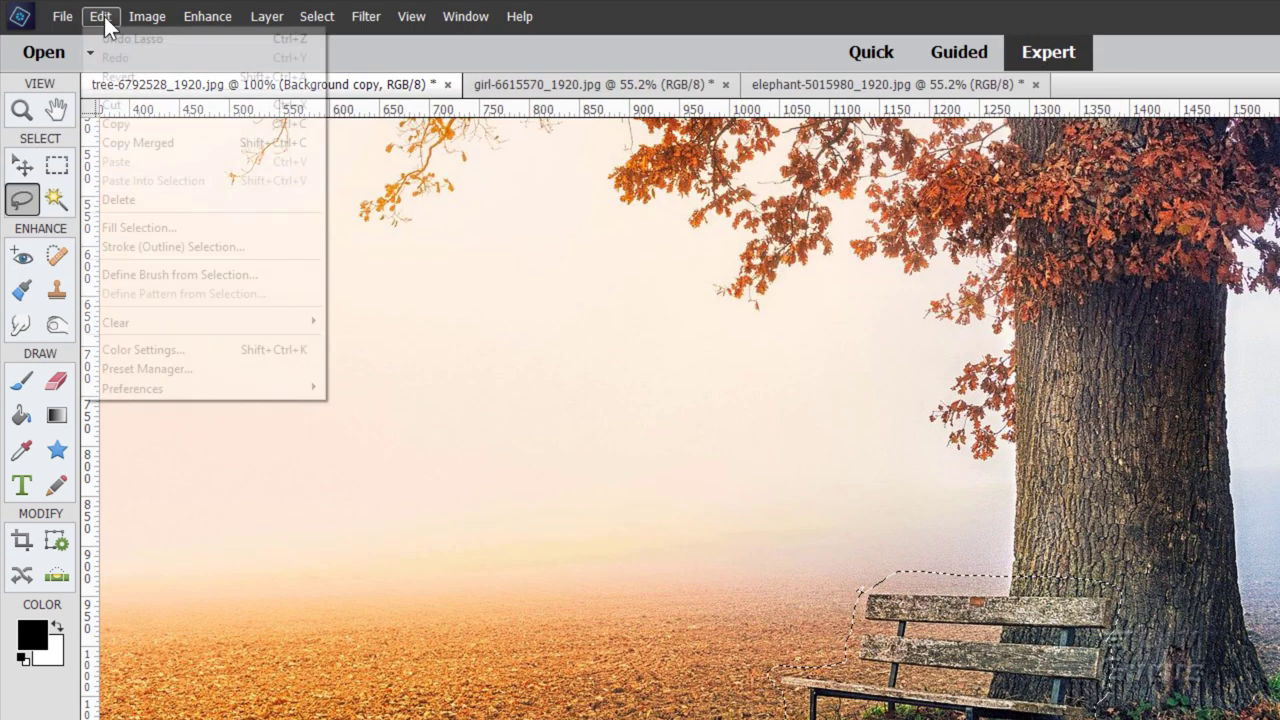
left_click(132, 219)
left_click(1006, 346)
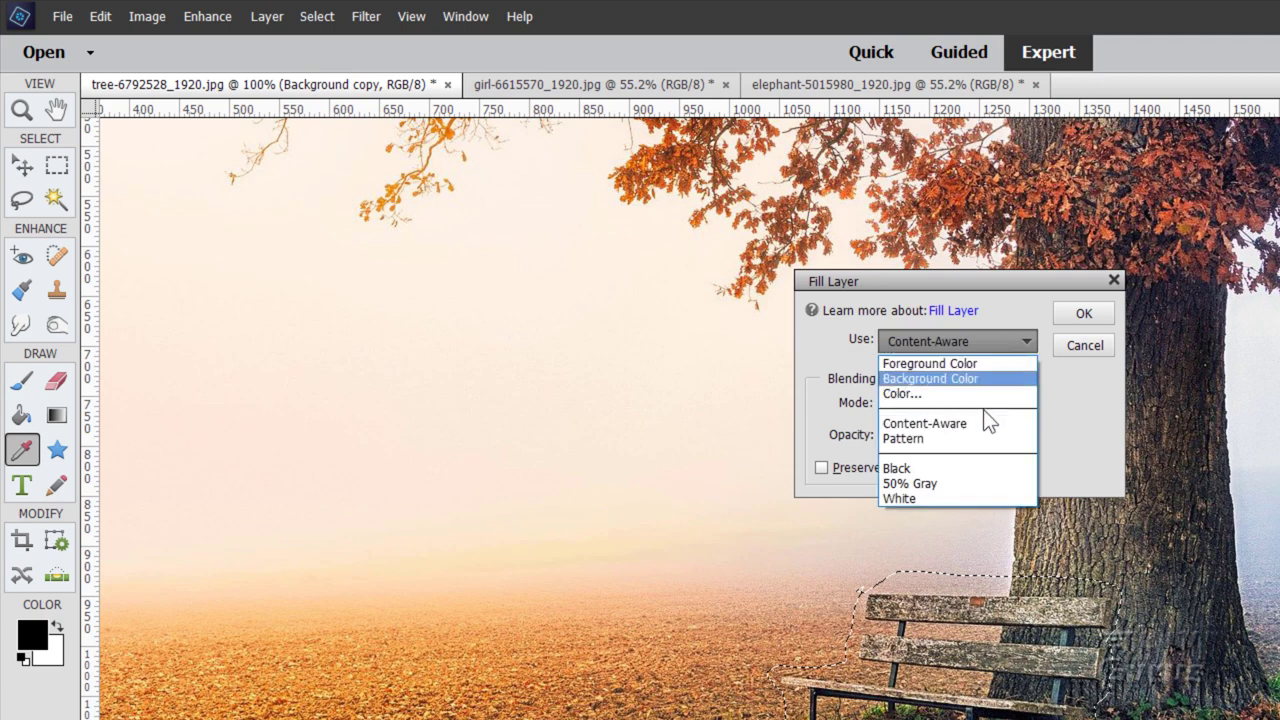
left_click(1050, 432)
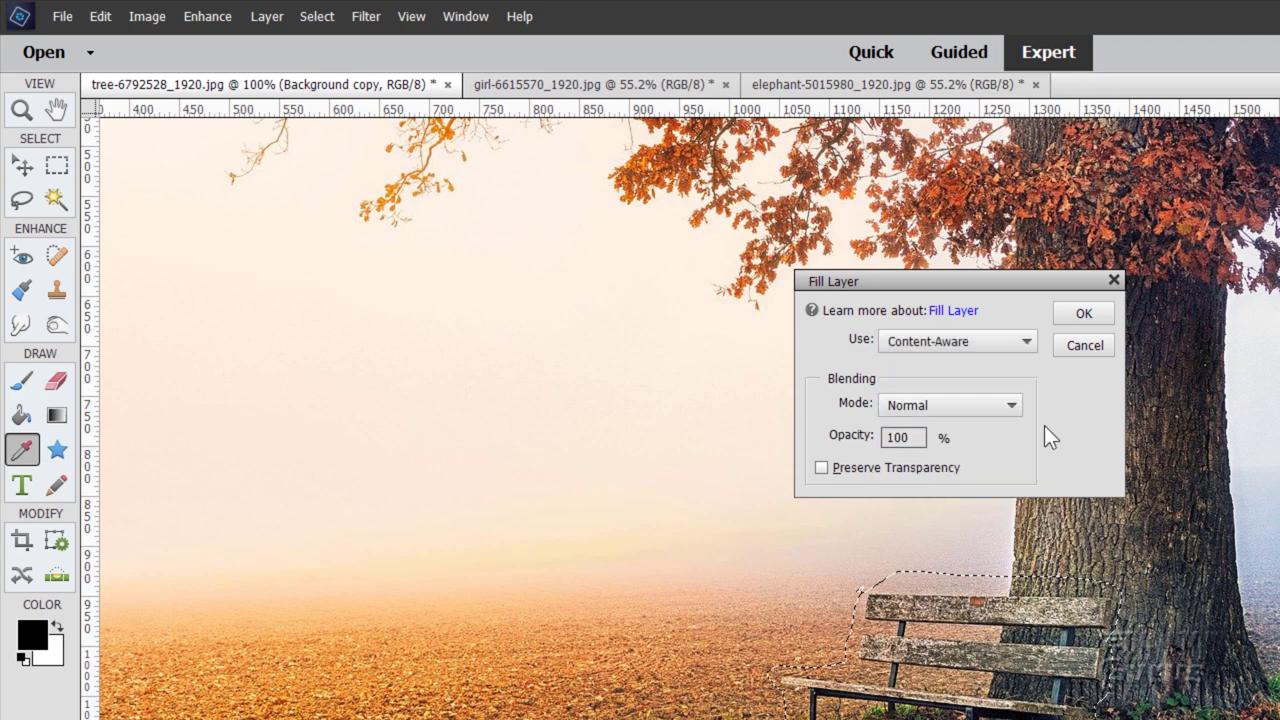
left_click(1076, 318)
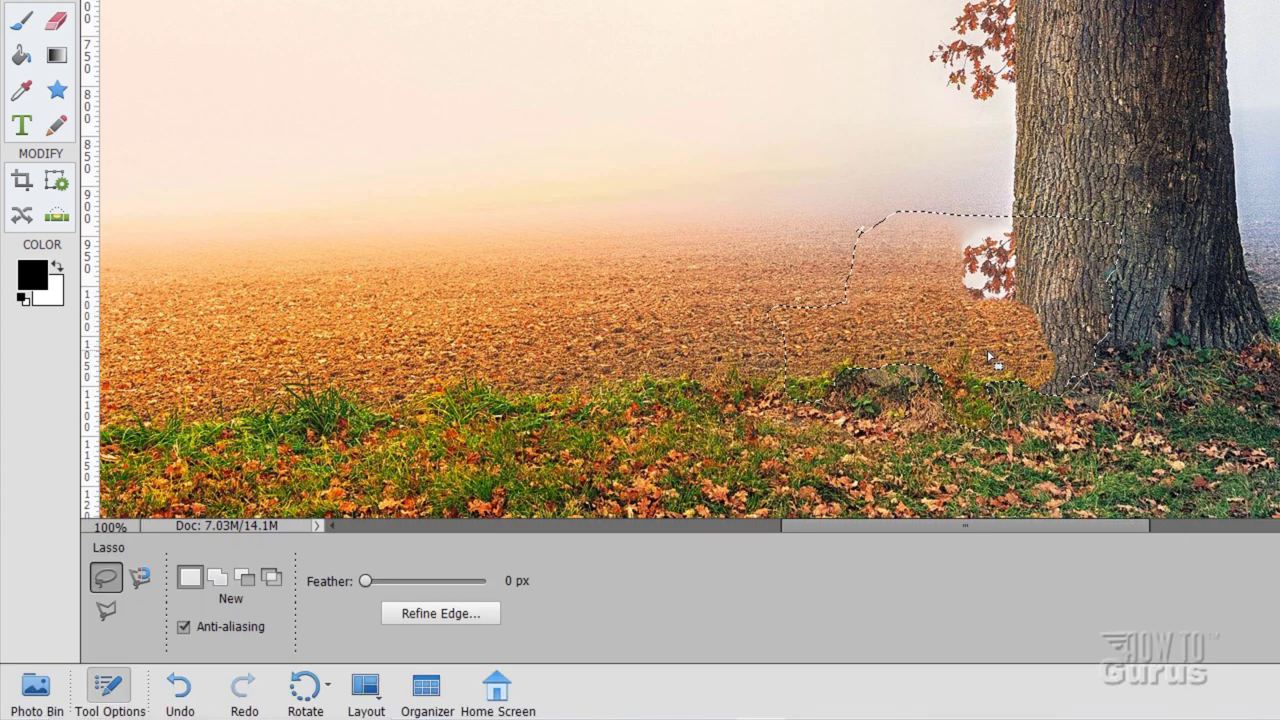
left_click(317, 16)
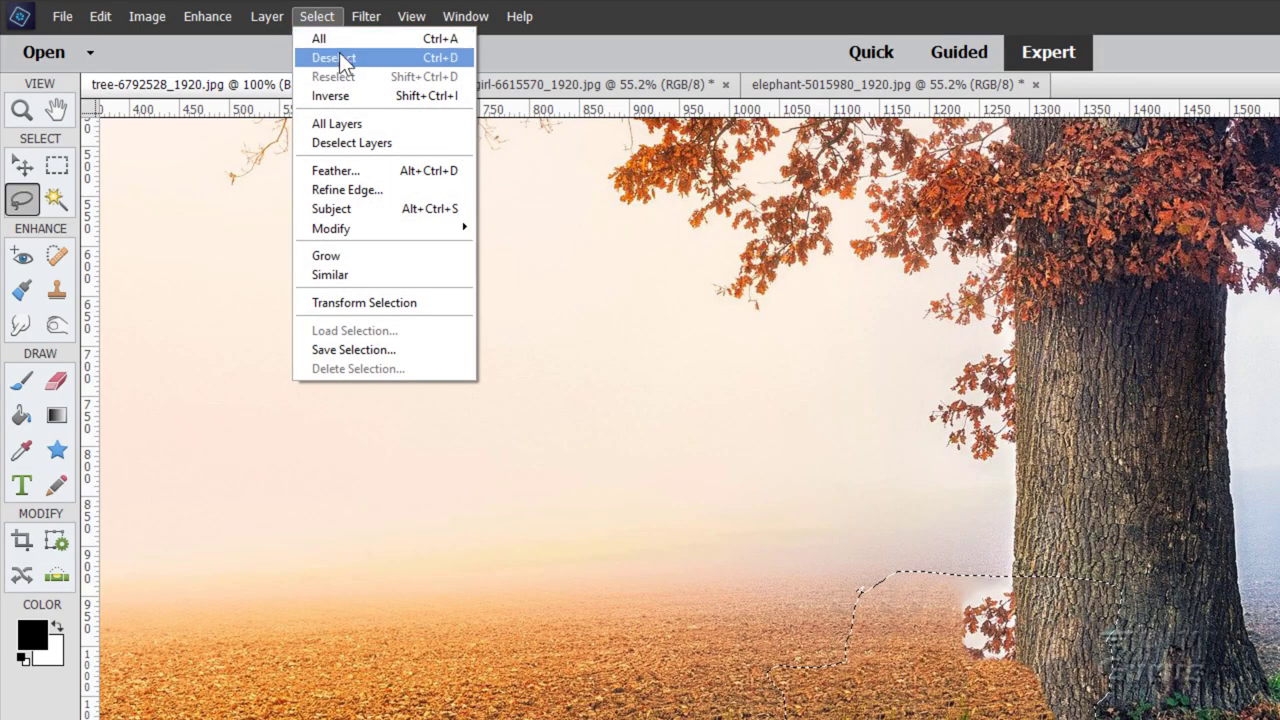
left_click(339, 52)
Step: Outline the damaged base of the tree trunk with the Polygonal Lasso, including a flared root on its left side
left_click(24, 109)
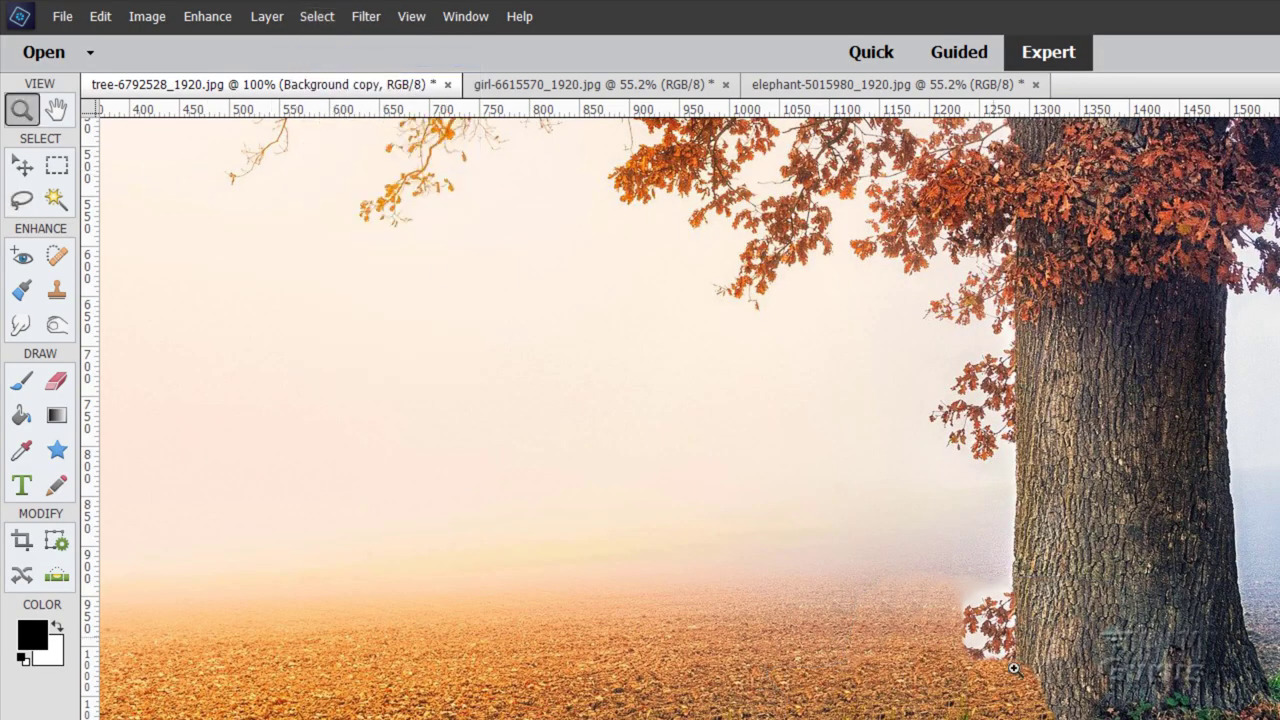
left_click(1057, 713)
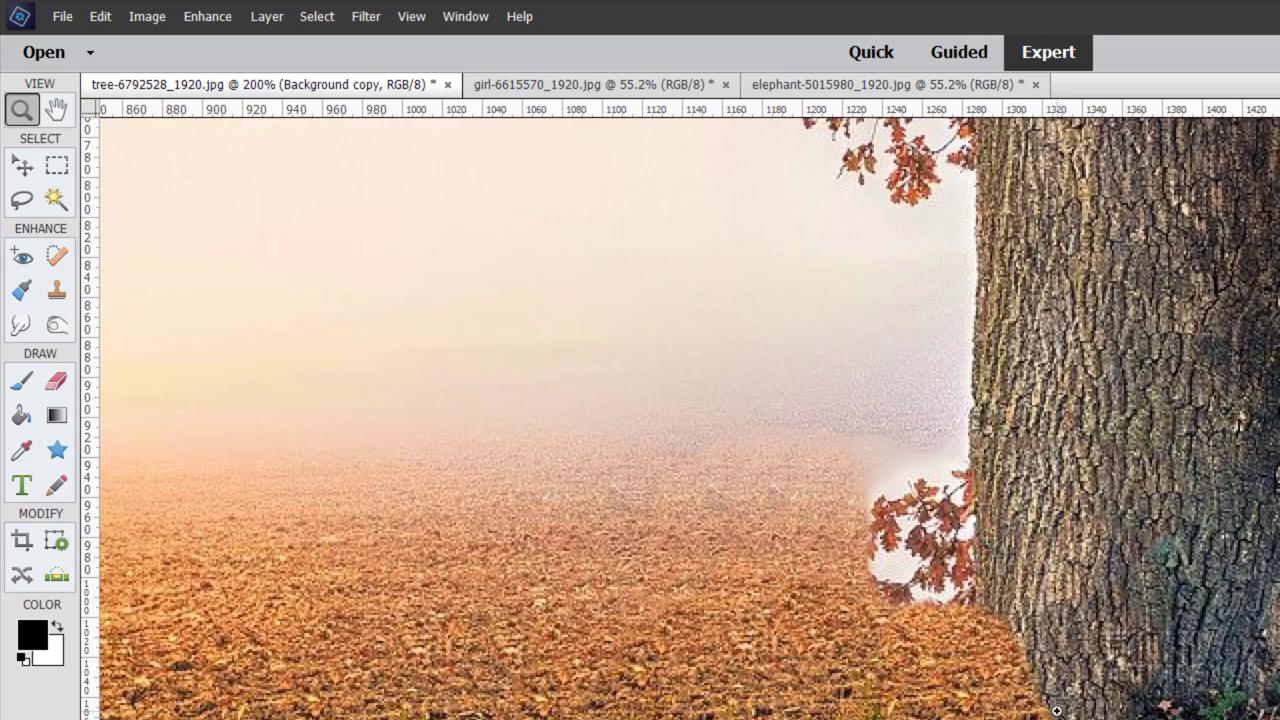
left_click(1057, 713)
left_click(21, 199)
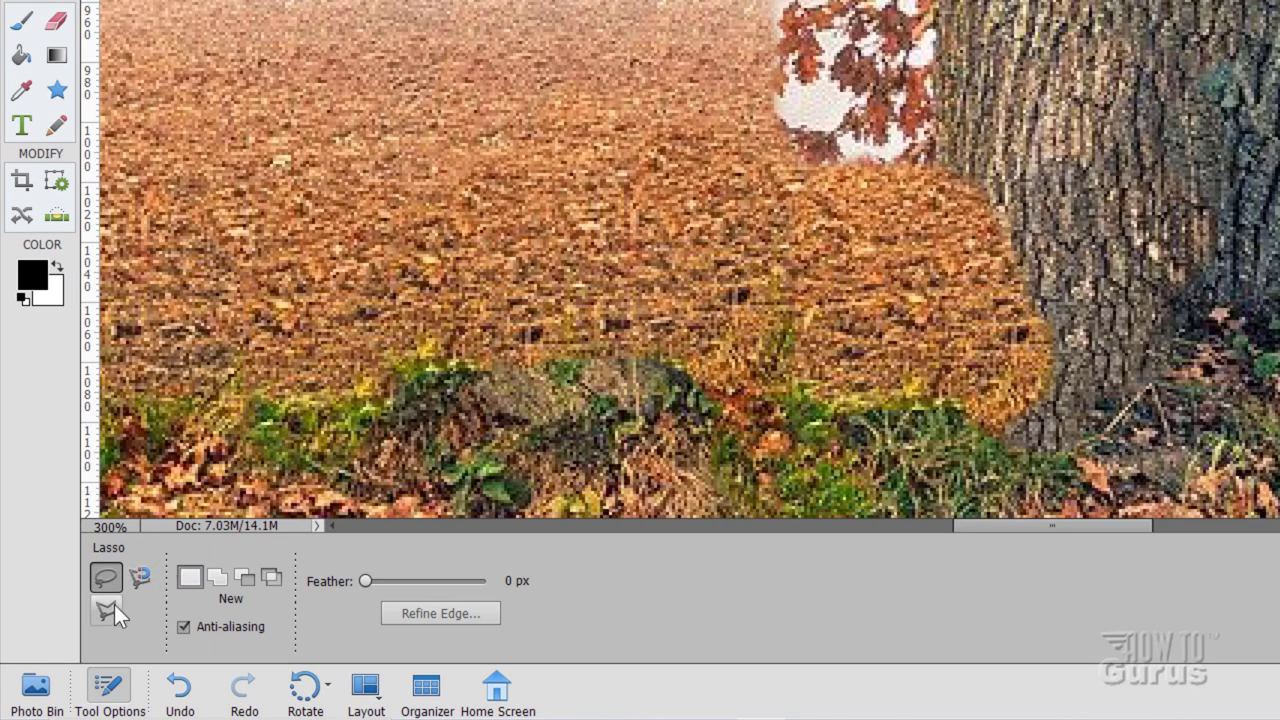
left_click(112, 606)
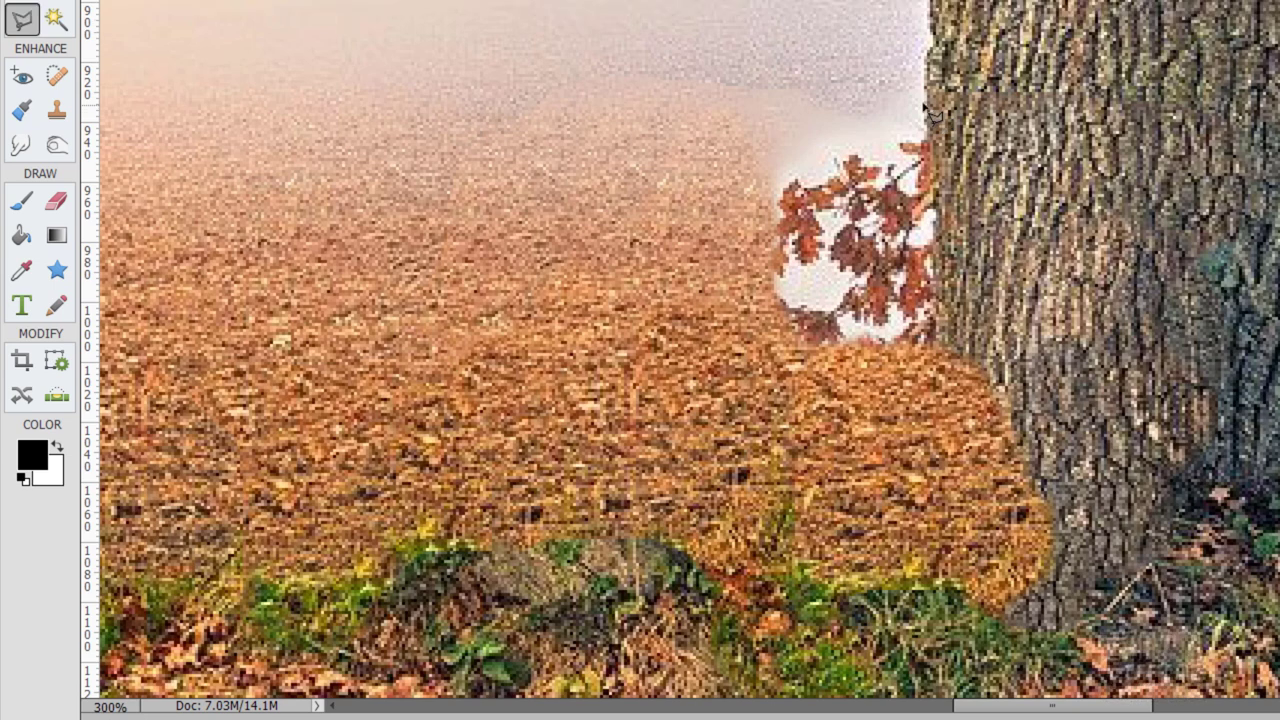
left_click(925, 104)
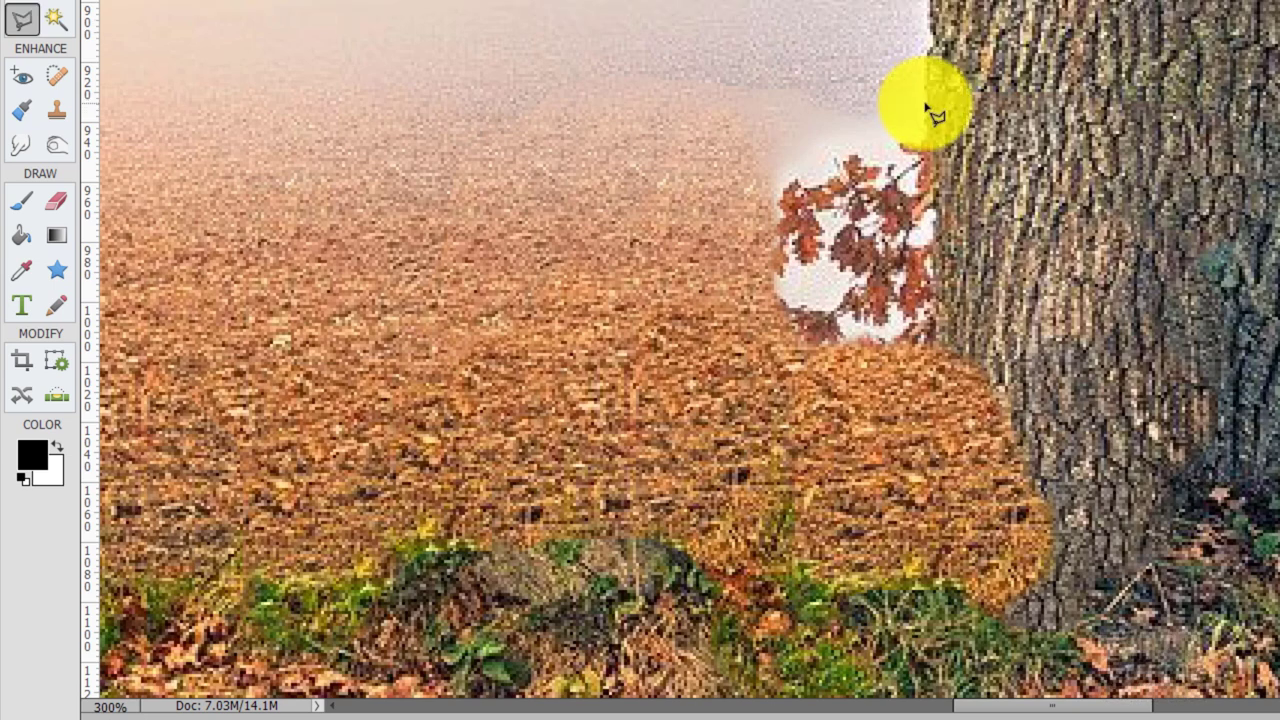
mouse_move(926, 104)
left_mouse_down()
mouse_move(943, 171)
mouse_move(929, 196)
mouse_move(934, 355)
mouse_move(918, 372)
mouse_move(929, 413)
mouse_move(909, 466)
mouse_move(852, 517)
mouse_move(836, 514)
mouse_move(808, 553)
mouse_move(872, 580)
mouse_move(924, 567)
mouse_move(1004, 618)
mouse_move(1184, 486)
mouse_move(1191, 340)
mouse_move(1148, 260)
mouse_move(1027, 256)
mouse_move(1051, 157)
mouse_move(1040, 120)
mouse_move(985, 100)
mouse_move(923, 110)
mouse_move(1020, 223)
mouse_move(1032, 142)
left_mouse_up()
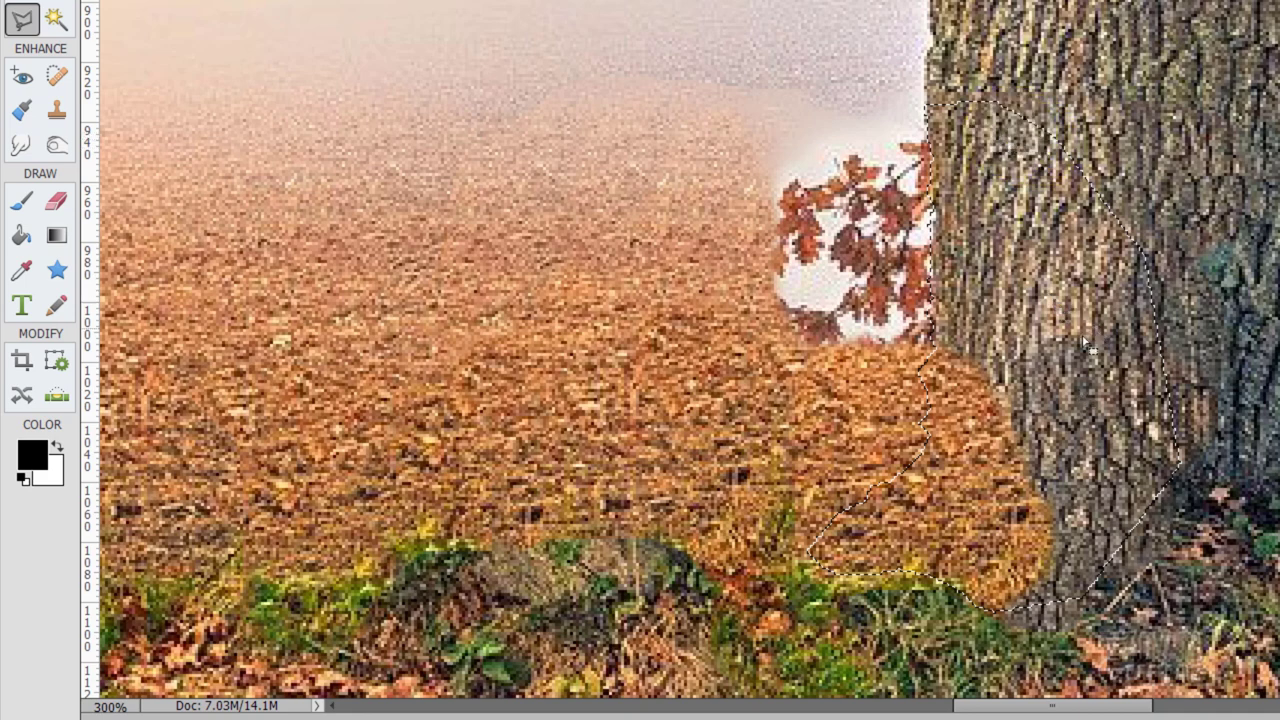
Step: Clone clean bark down the left edge of the trunk inside the selection with a 34 px Clone Stamp brush
scroll(1062, 370, "up", 2)
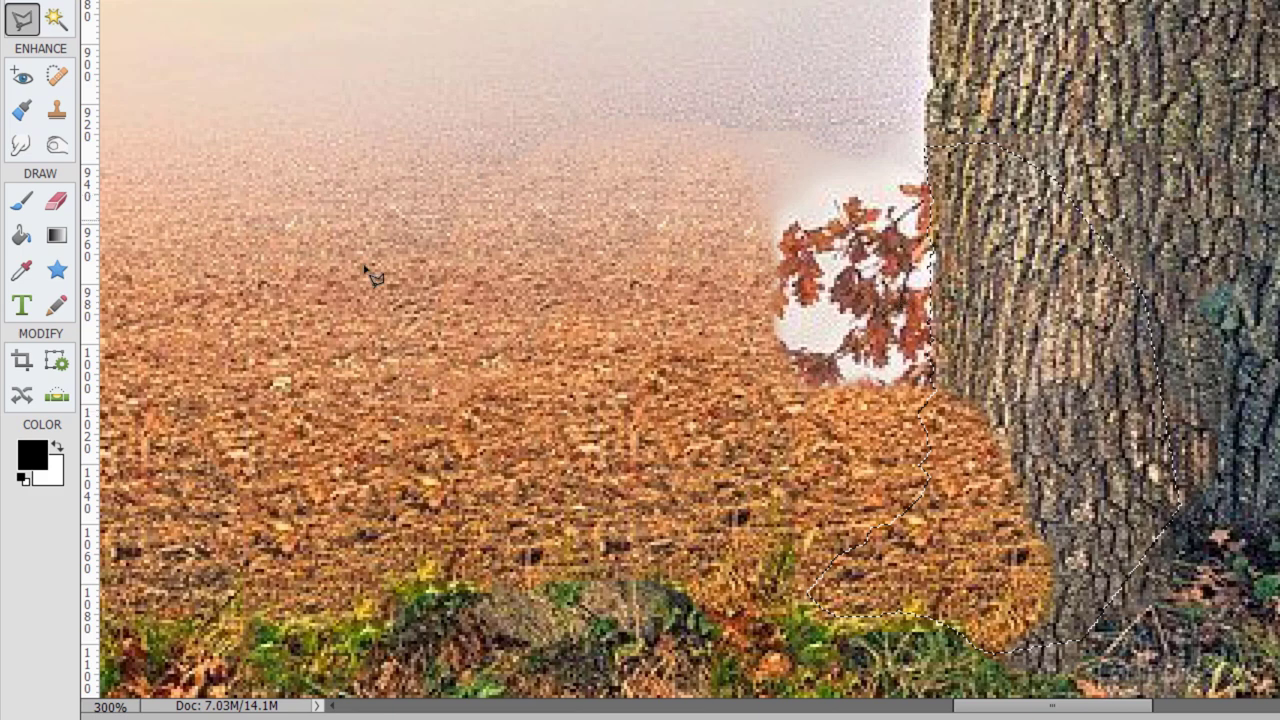
left_click(56, 109)
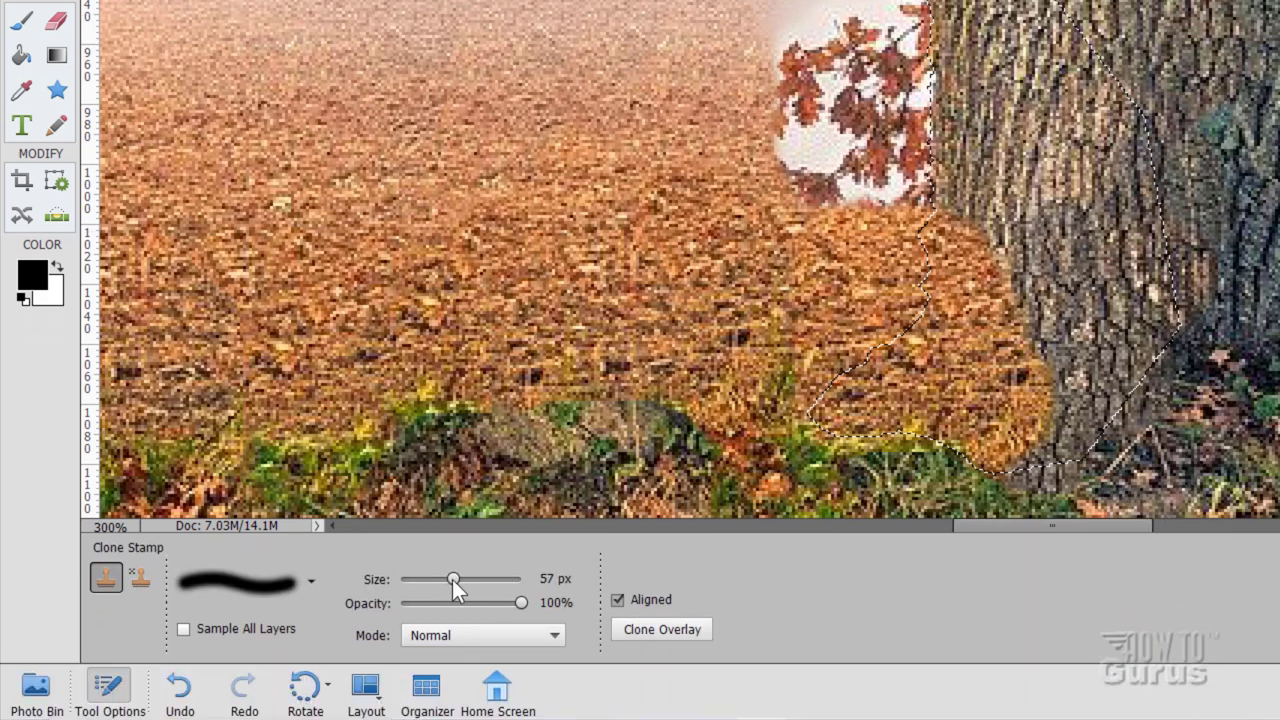
left_click_drag(437, 579, 432, 577)
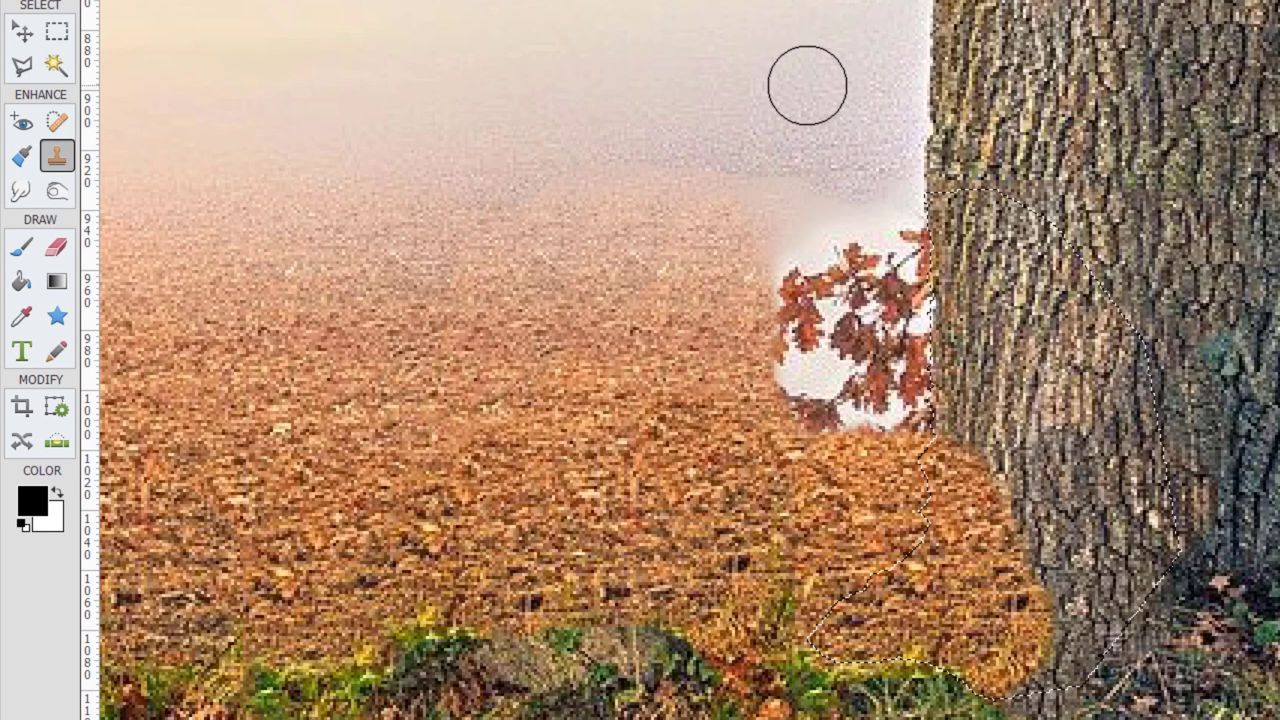
key("alt")
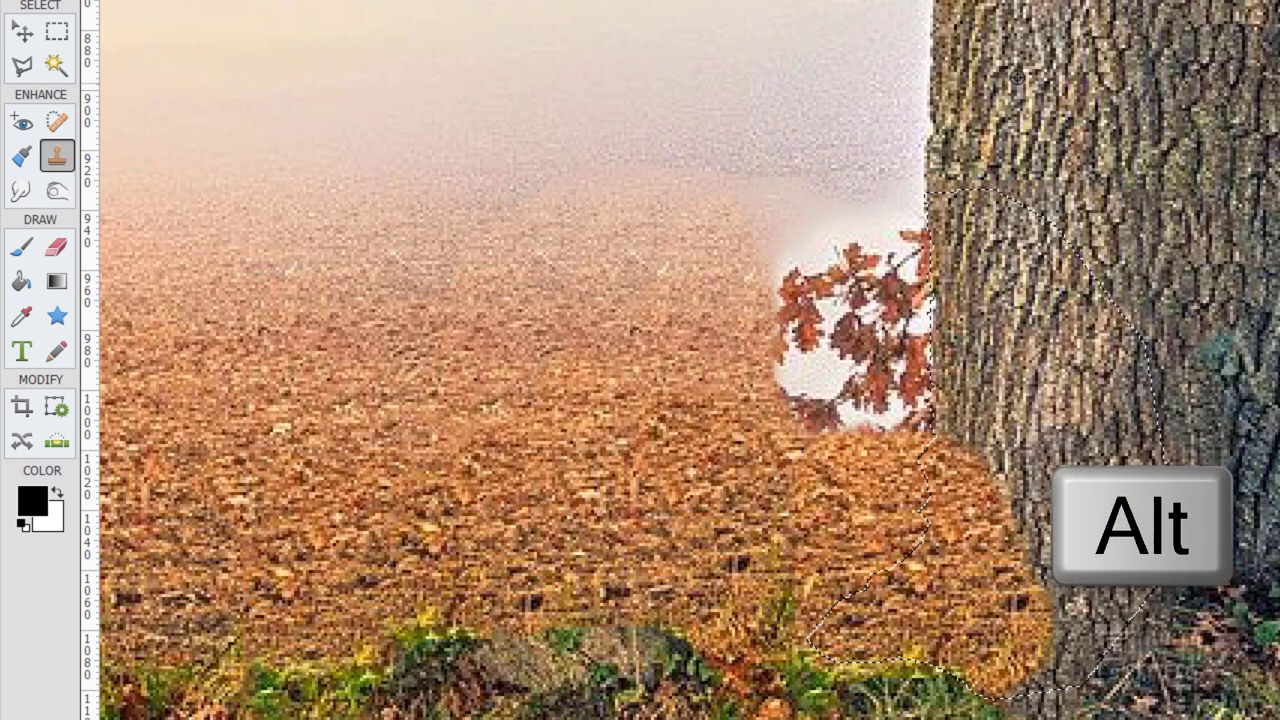
left_click(1018, 72, "alt")
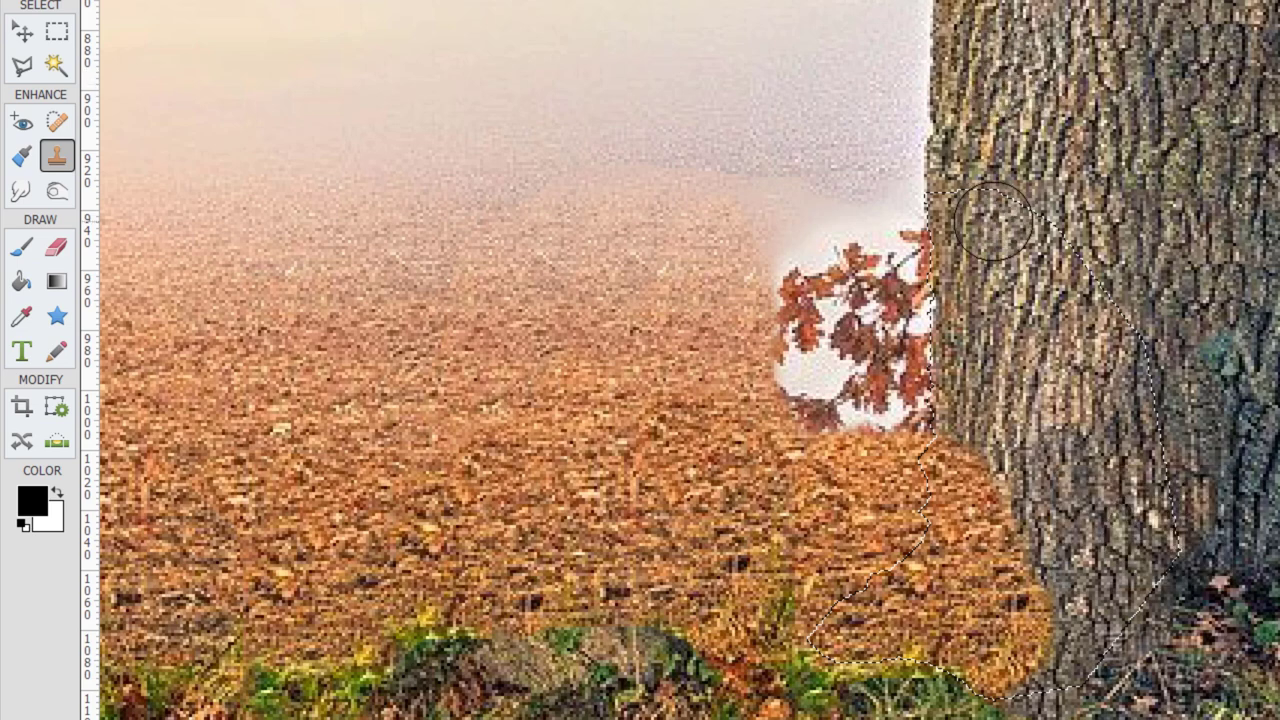
mouse_move(990, 212)
left_mouse_down()
mouse_move(947, 226)
mouse_move(963, 399)
mouse_move(987, 237)
mouse_move(991, 285)
mouse_move(1047, 309)
mouse_move(1012, 323)
mouse_move(1014, 357)
mouse_move(980, 370)
mouse_move(949, 468)
mouse_move(950, 451)
mouse_move(946, 490)
mouse_move(990, 487)
mouse_move(968, 502)
mouse_move(972, 582)
mouse_move(1000, 536)
mouse_move(929, 576)
mouse_move(902, 612)
mouse_move(965, 600)
left_mouse_up()
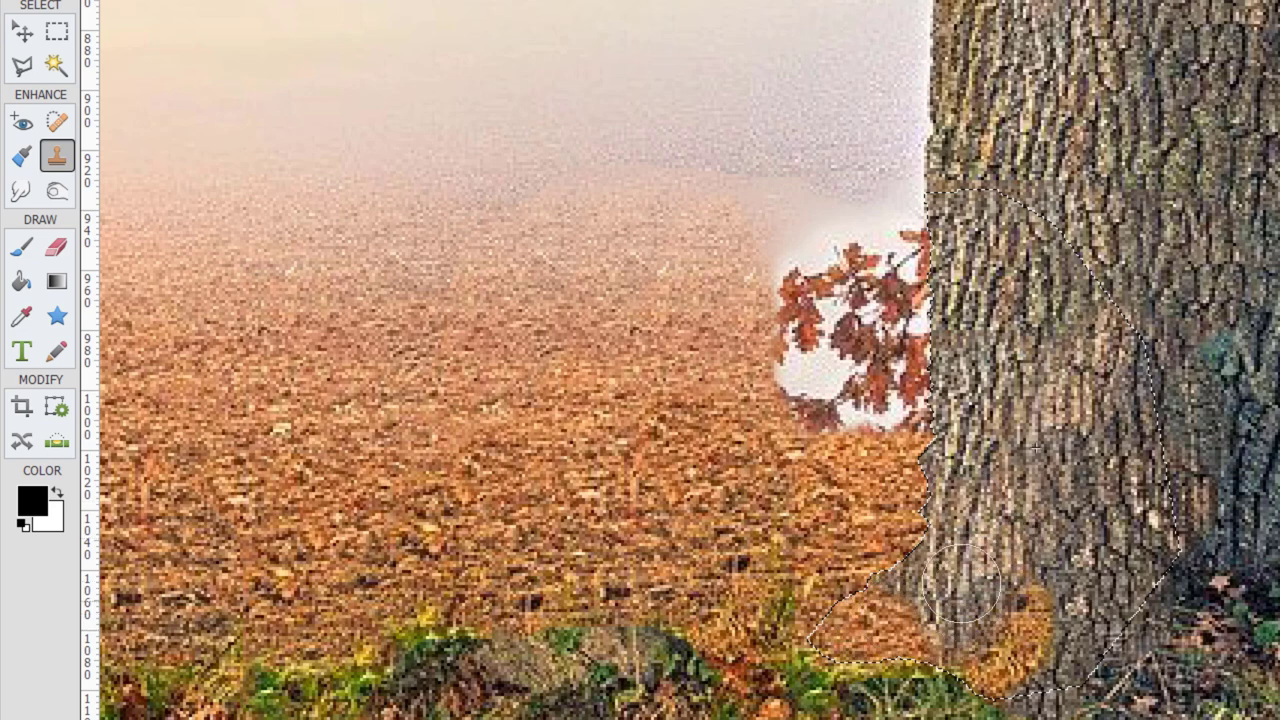
Step: Clone more bark over the rest of the trunk base and the flared root to fill the selection
left_click_drag(986, 206, 988, 113)
mouse_move(1010, 543)
left_mouse_down()
mouse_move(945, 600)
mouse_move(840, 640)
mouse_move(1000, 665)
mouse_move(1060, 415)
left_mouse_up()
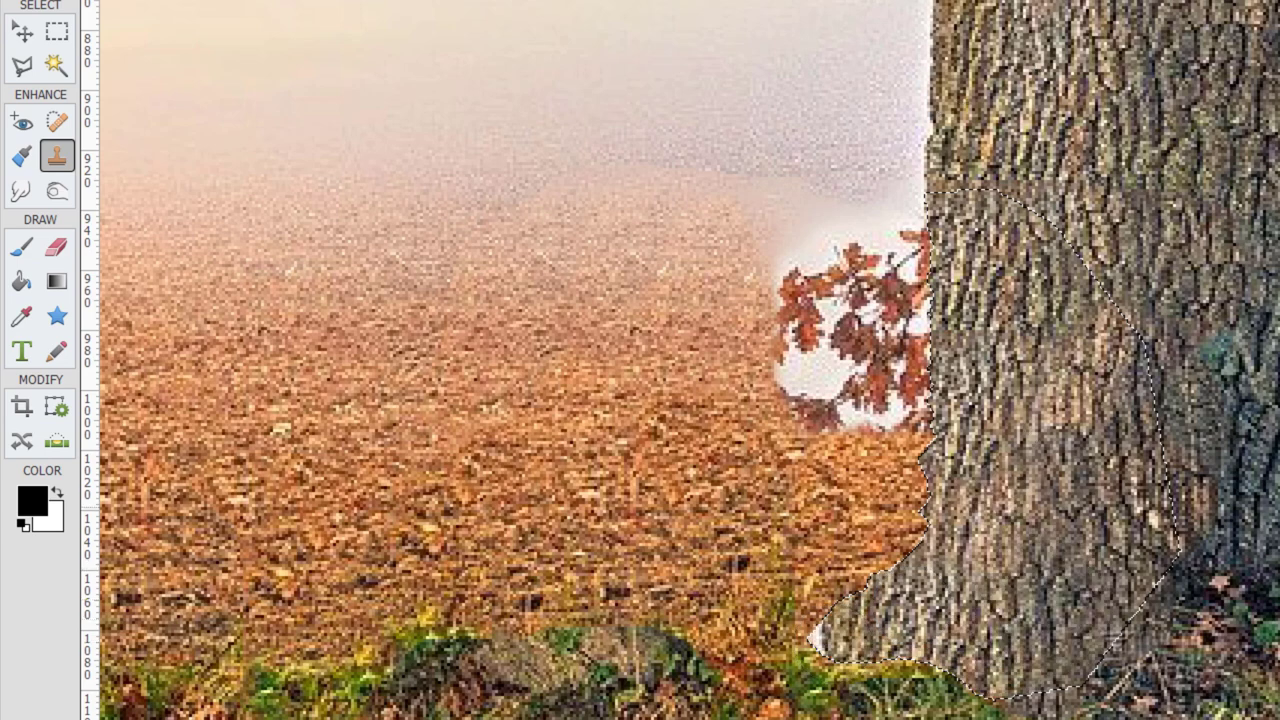
mouse_move(893, 645)
left_mouse_down()
mouse_move(818, 640)
mouse_move(986, 665)
mouse_move(945, 600)
left_mouse_up()
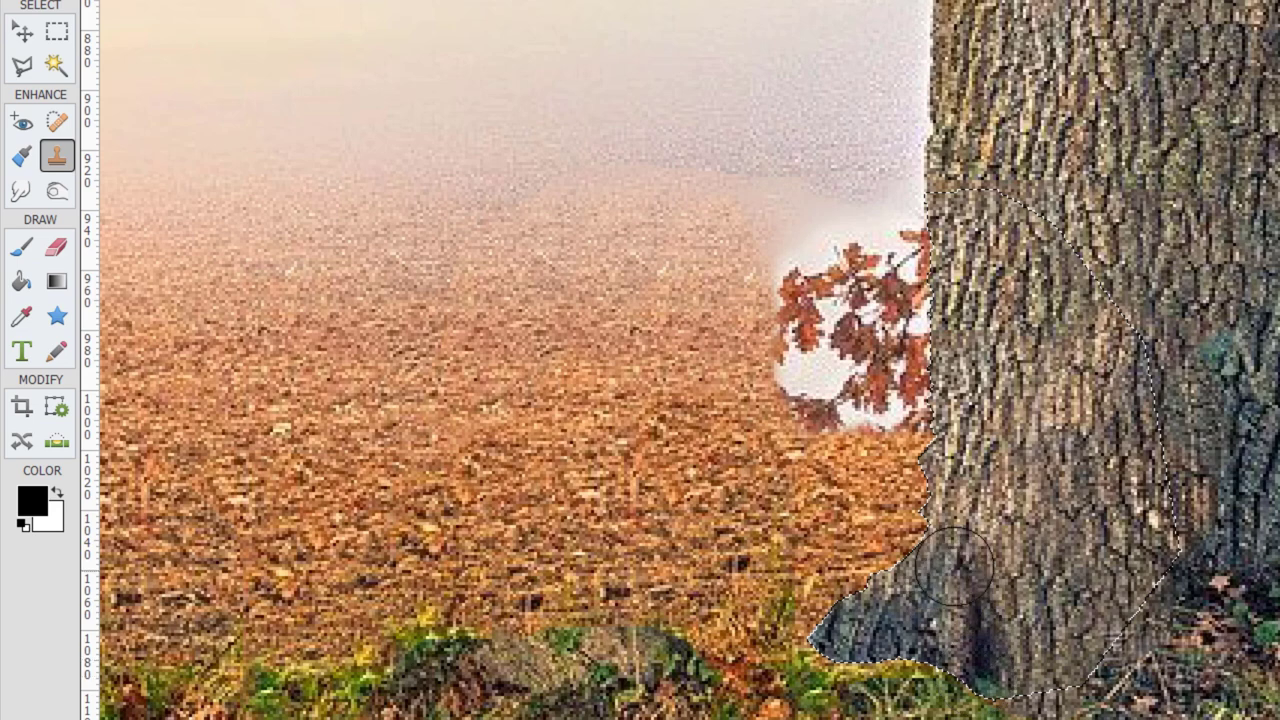
left_click(1003, 110)
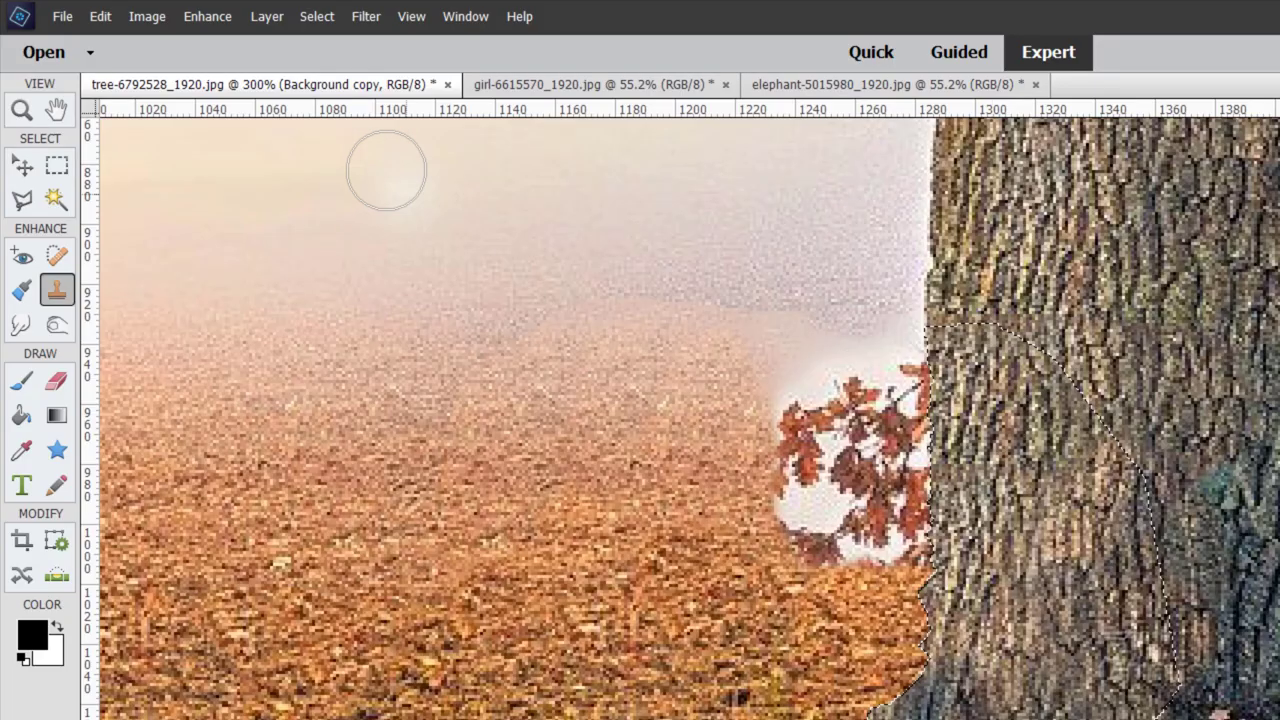
Step: Invert the selection, clone field texture over the stray leaves and white patch beside the trunk, and deselect
left_click(316, 17)
left_click(640, 338)
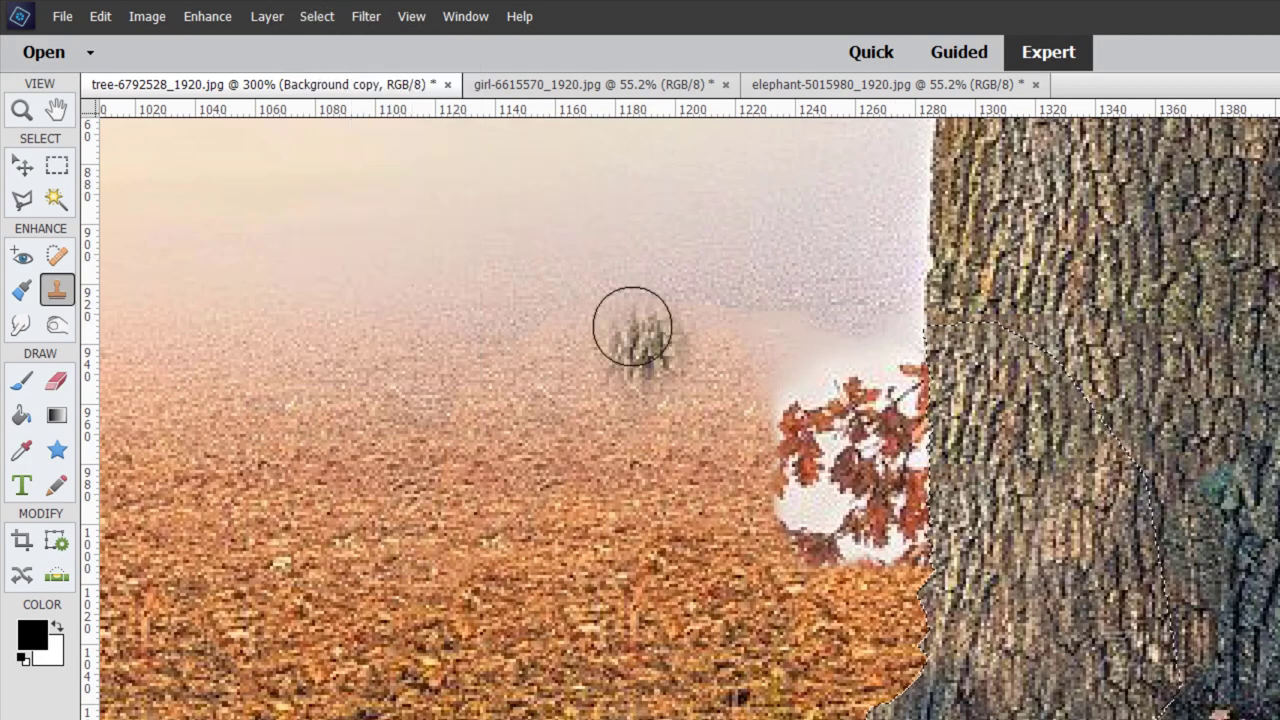
key("ctrl+z")
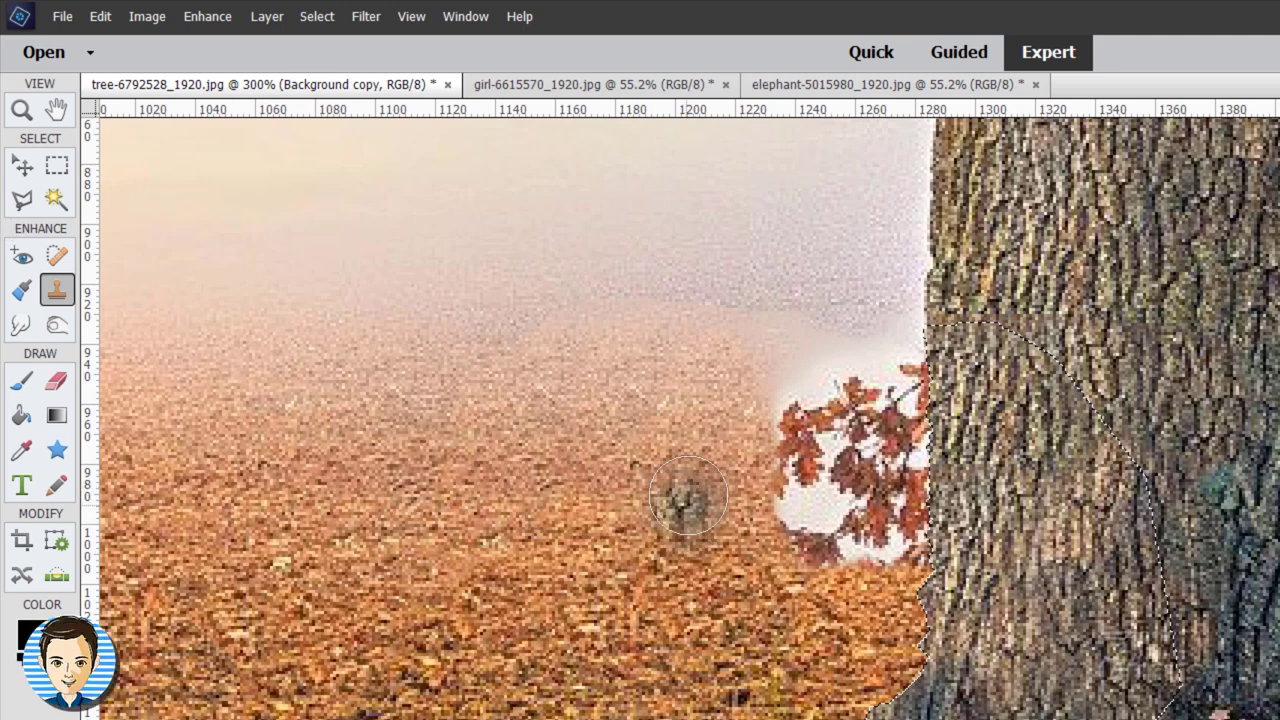
key("alt")
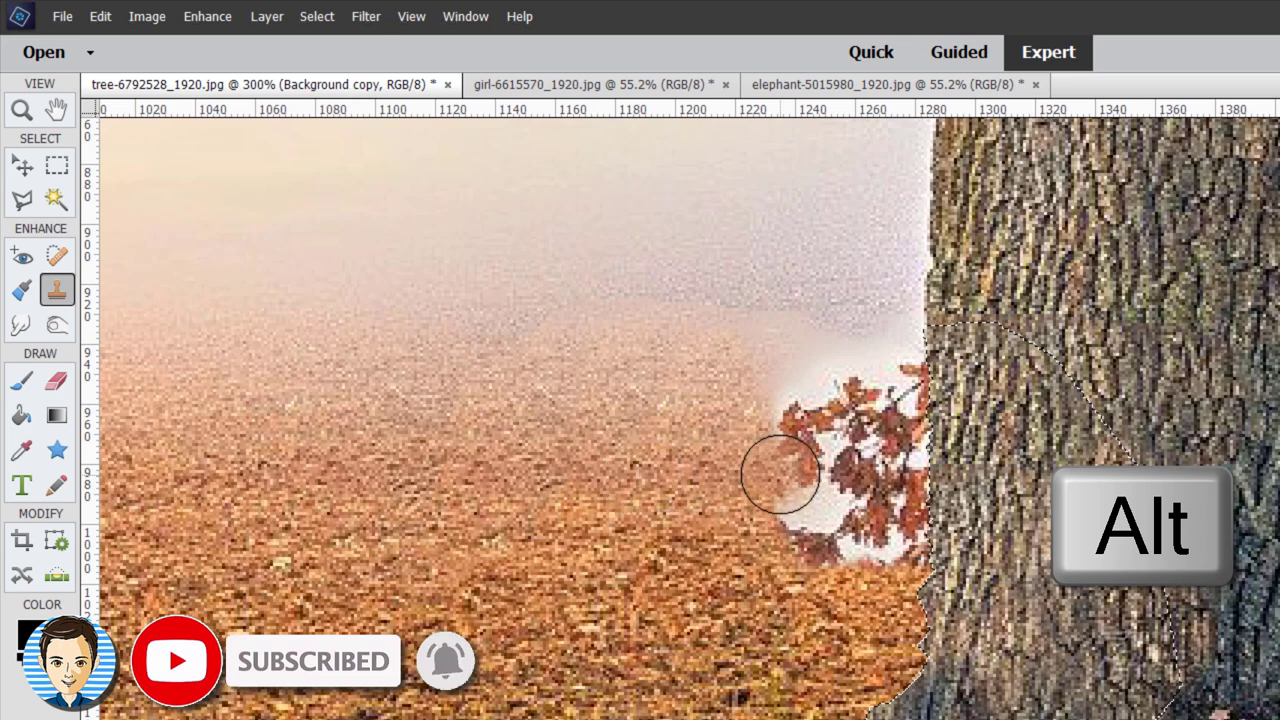
mouse_move(780, 473)
left_mouse_down()
mouse_move(857, 479)
mouse_move(761, 482)
mouse_move(887, 473)
mouse_move(923, 457)
mouse_move(824, 470)
mouse_move(866, 505)
mouse_move(820, 539)
mouse_move(879, 542)
mouse_move(757, 576)
mouse_move(884, 550)
mouse_move(809, 498)
mouse_move(906, 466)
mouse_move(787, 438)
mouse_move(944, 408)
mouse_move(772, 398)
mouse_move(900, 380)
mouse_move(776, 368)
mouse_move(901, 347)
left_mouse_up()
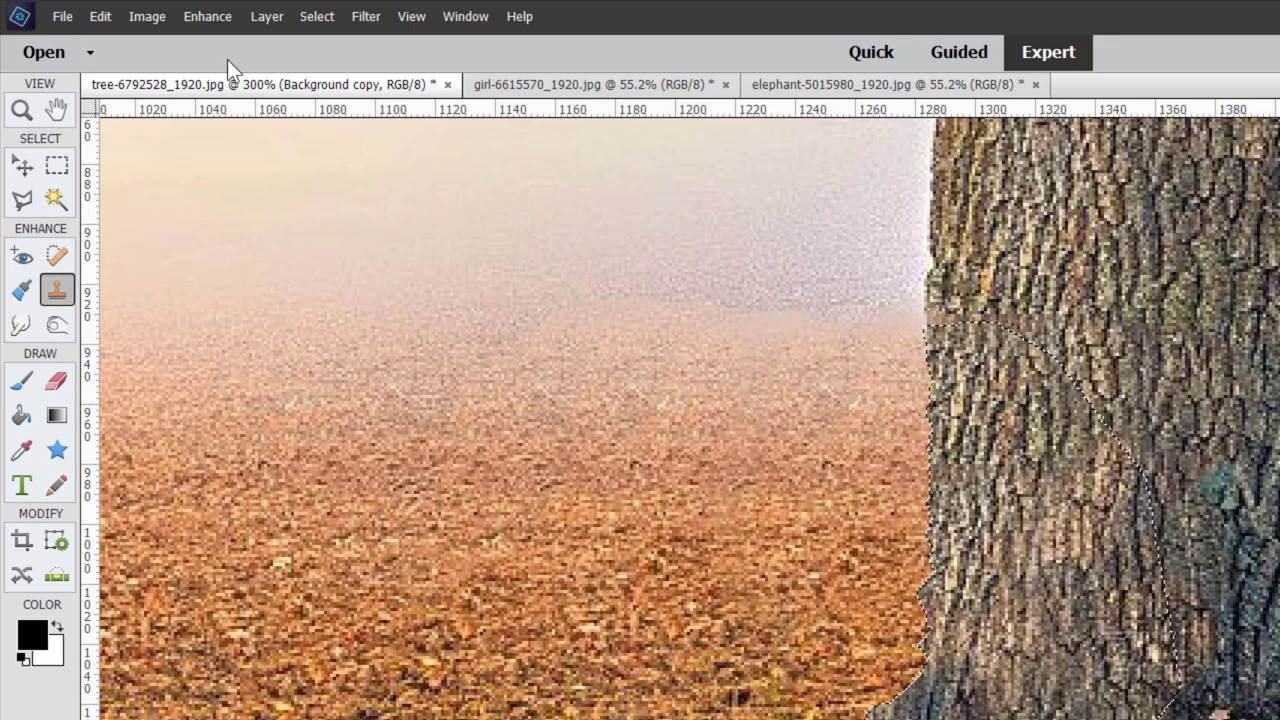
left_click(317, 16)
left_click(337, 57)
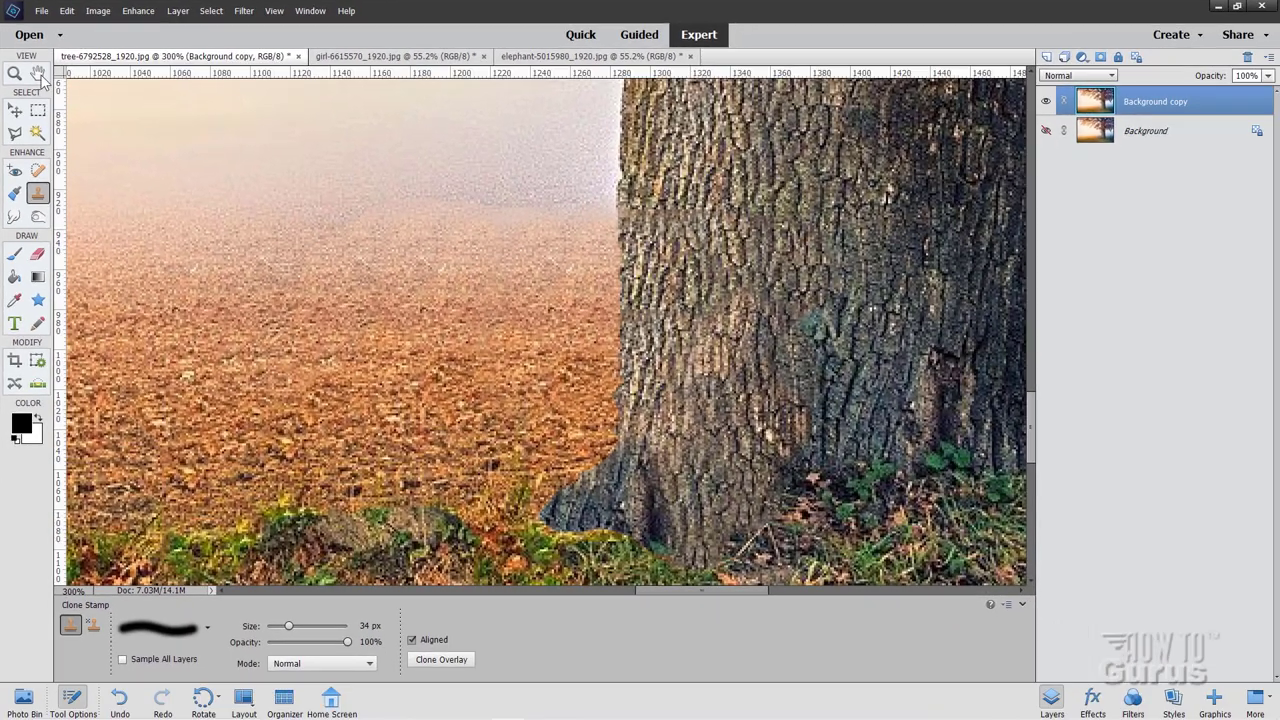
Step: Fit the tree photo to the screen and float the girl photo in its own window above it
left_click(14, 73)
left_click(356, 630)
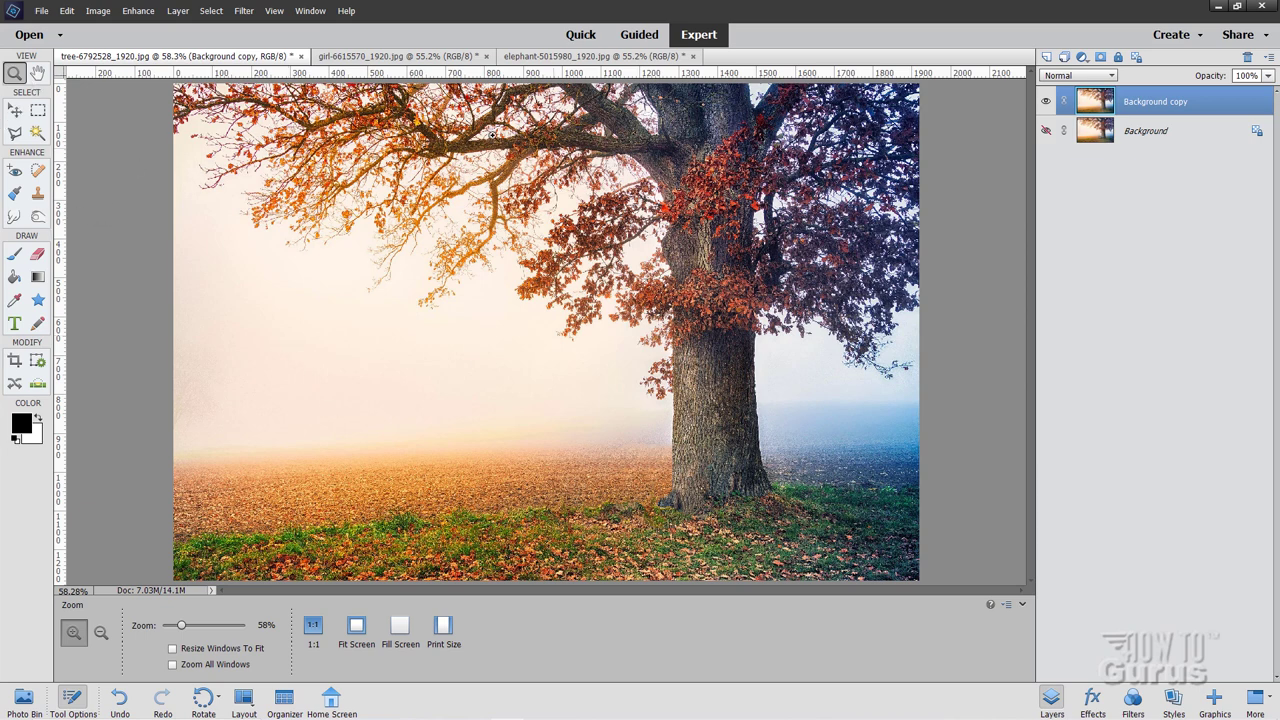
left_click(398, 57)
key("v")
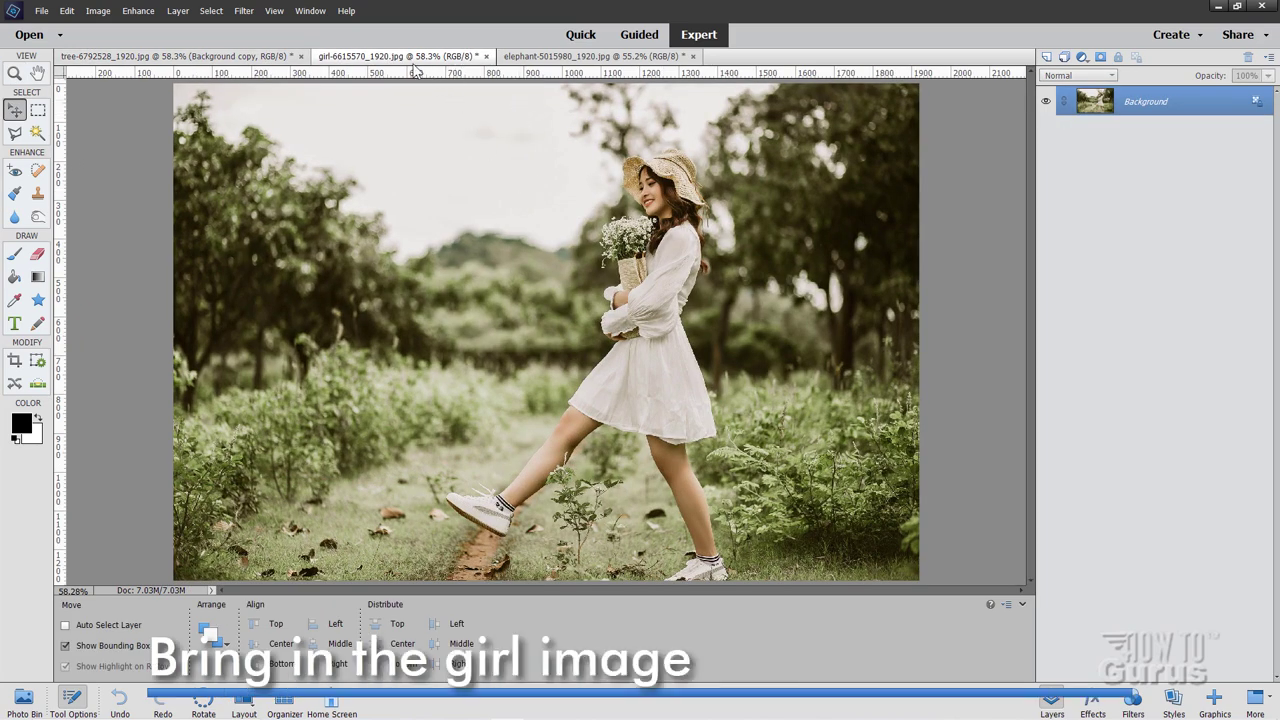
left_click_drag(407, 65, 526, 164)
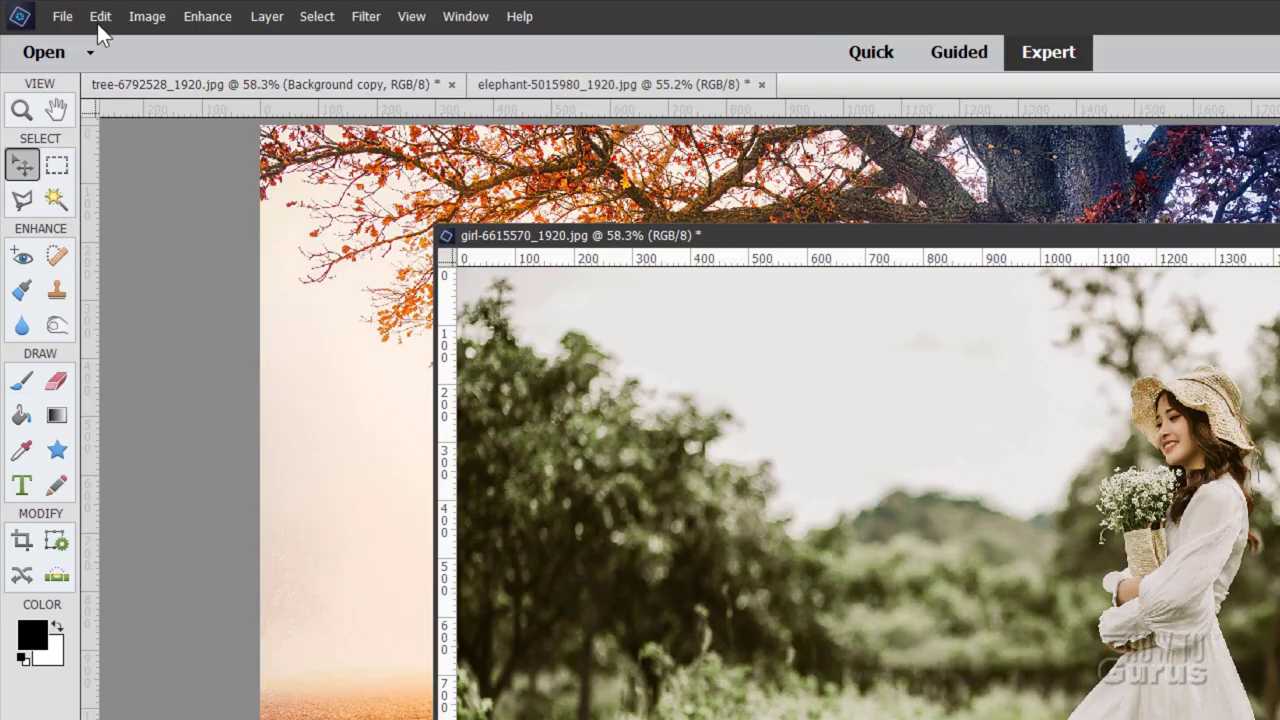
Step: Check in the general preferences that floating documents are allowed in Expert mode
left_click(99, 26)
mouse_move(168, 385)
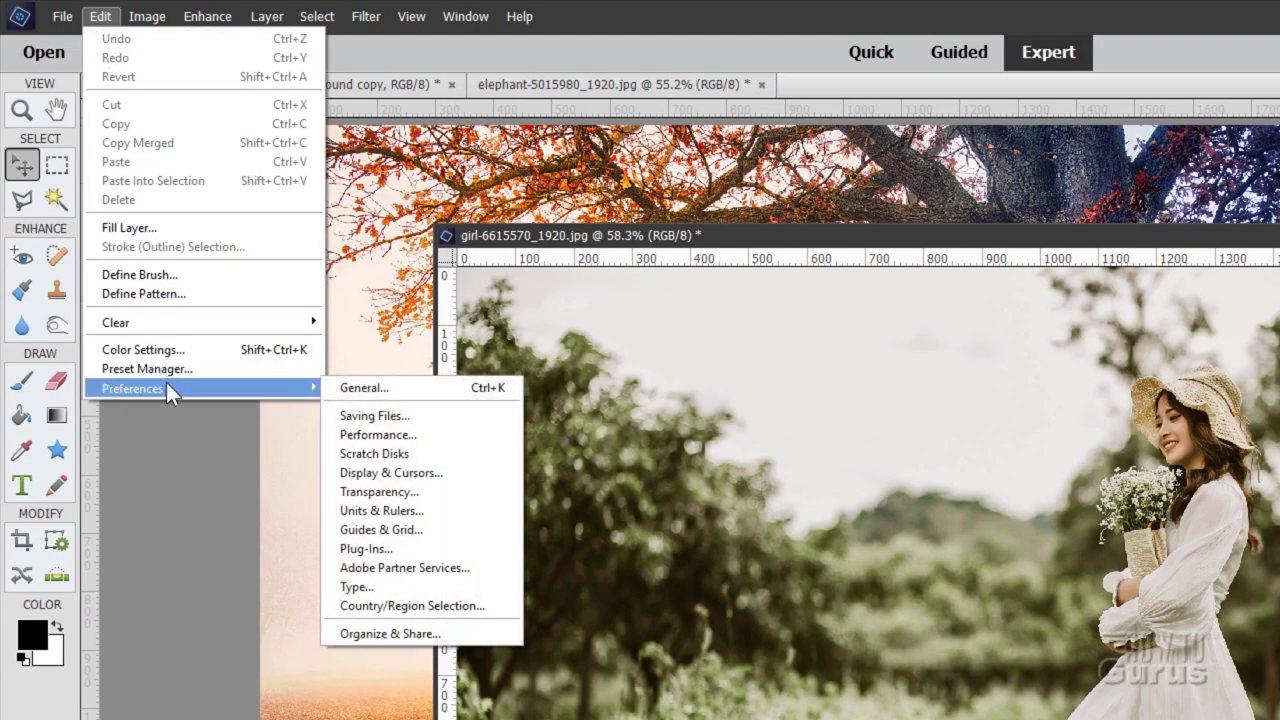
left_click(380, 390)
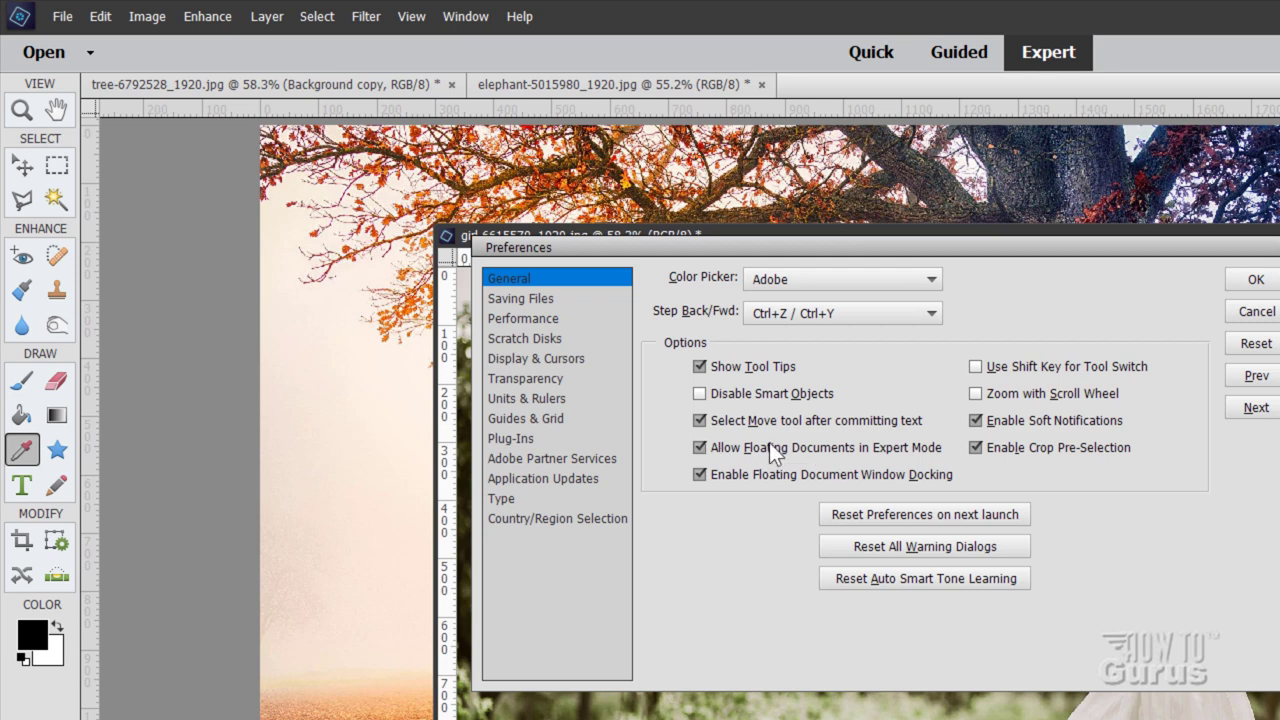
left_click(1256, 282)
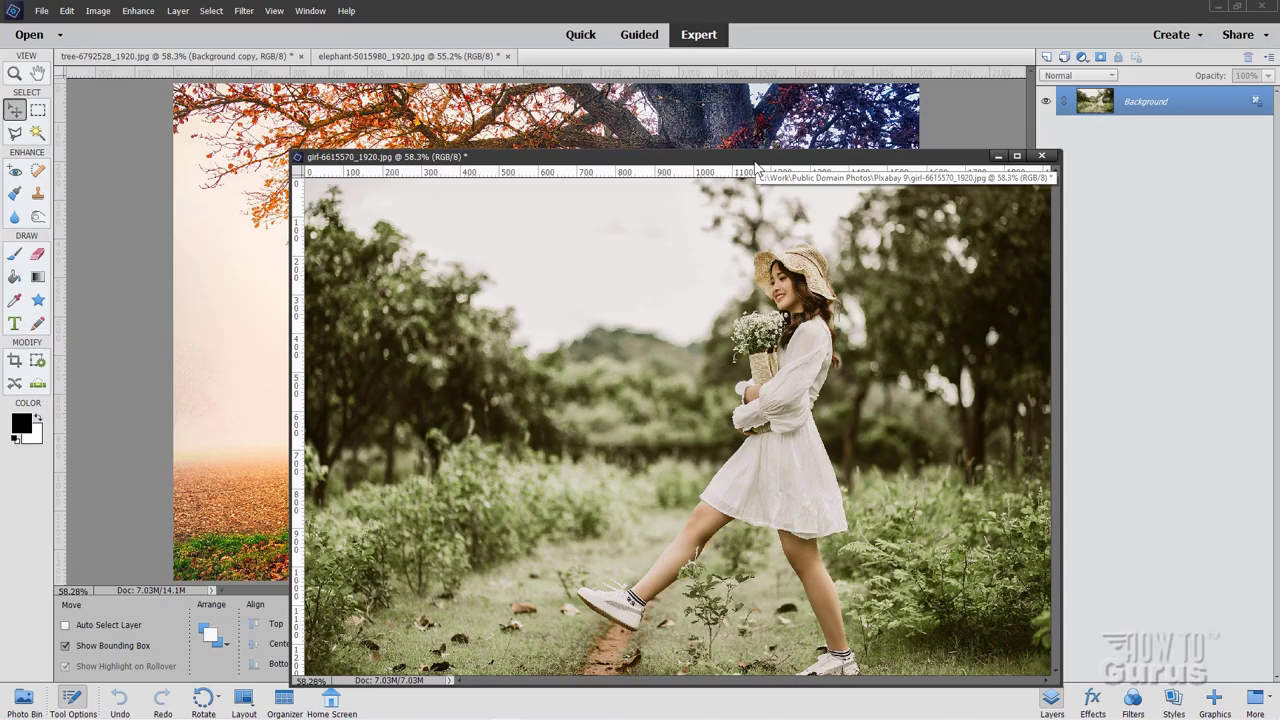
Step: Copy the girl photo into the tree document as a new layer above the Background copy
left_click_drag(1131, 245, 1272, 436)
left_click_drag(845, 285, 861, 284)
left_click_drag(1080, 97, 466, 214)
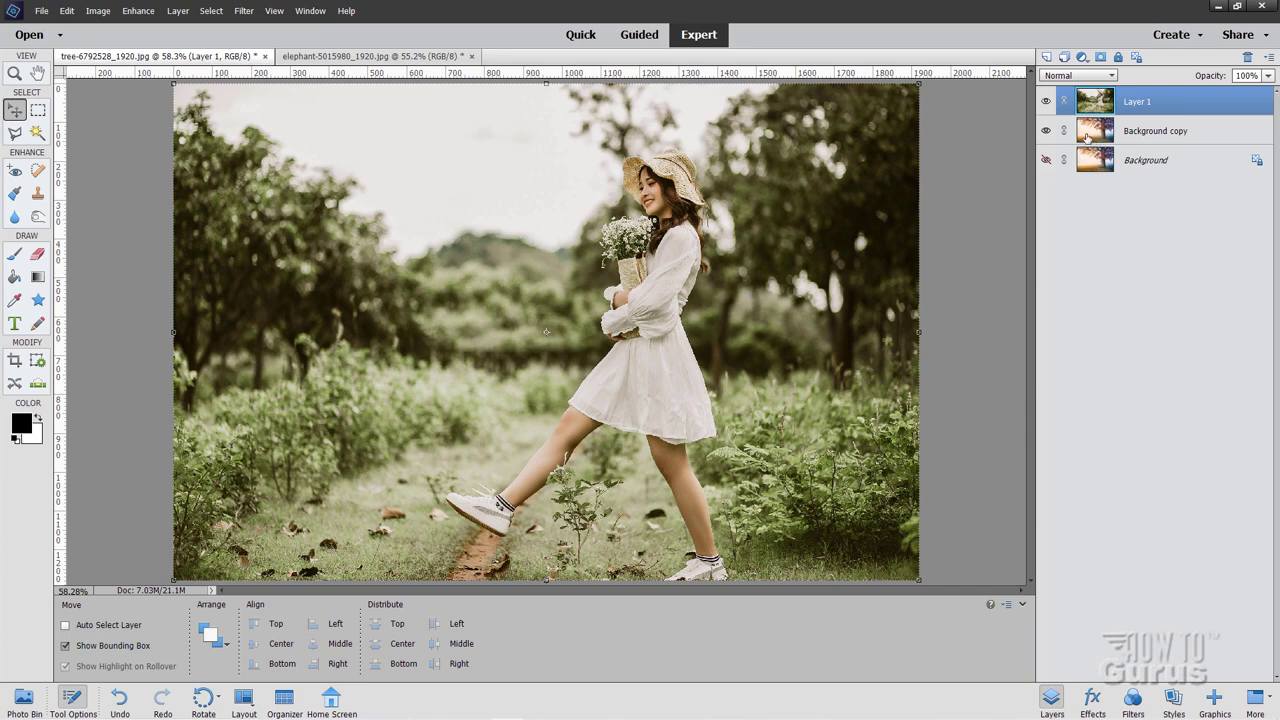
Step: Scale the girl layer proportionally to about 71% with Free Transform and apply it
left_click(181, 100)
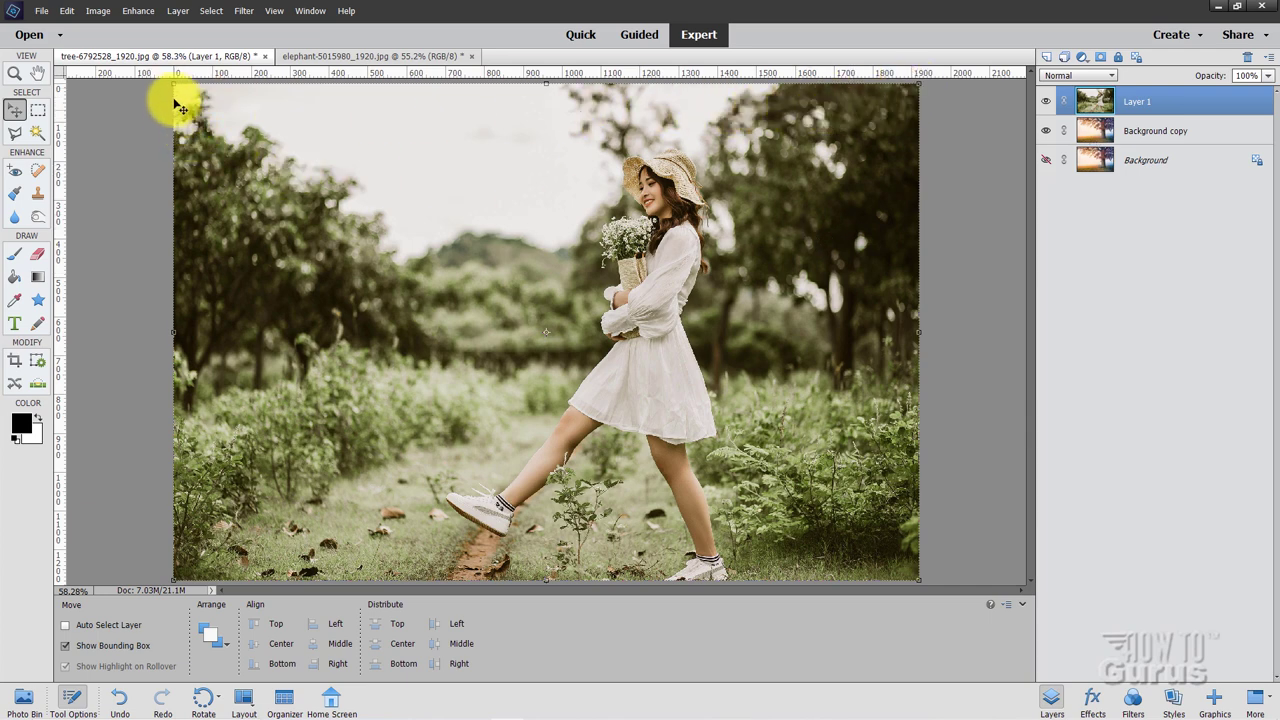
key("ctrl+t")
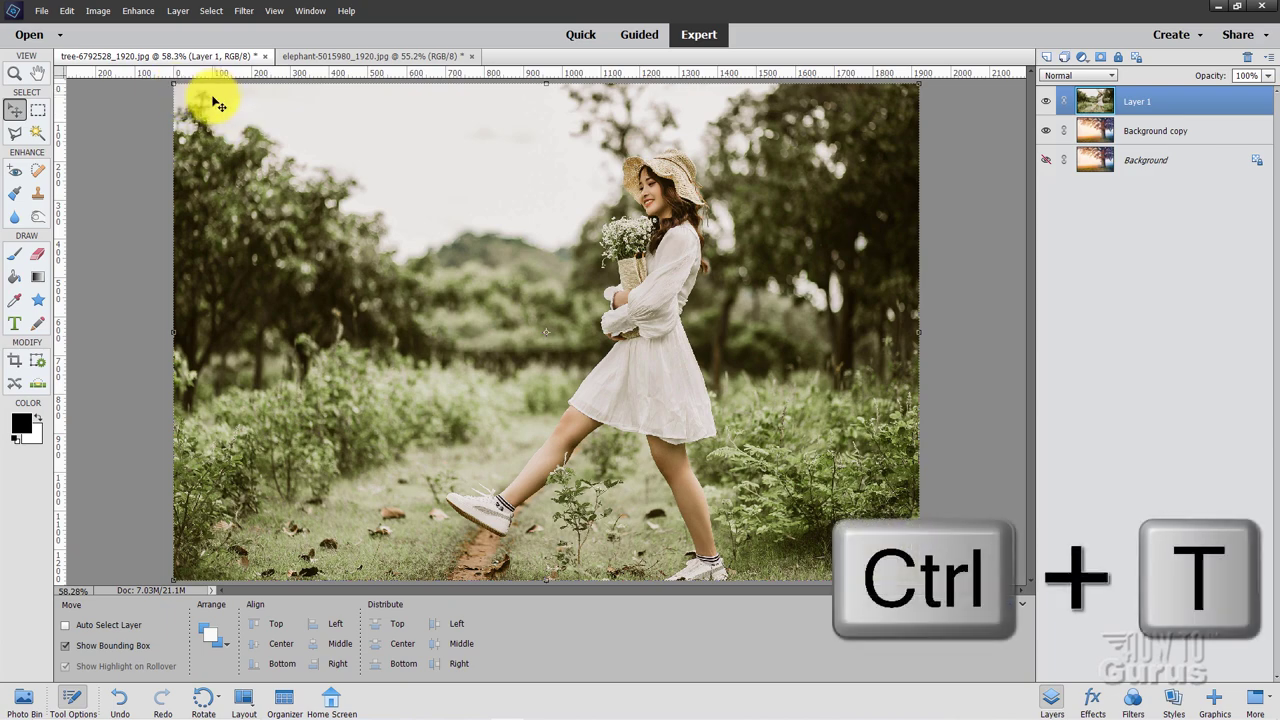
left_click_drag(184, 91, 360, 207)
left_click_drag(671, 366, 471, 434)
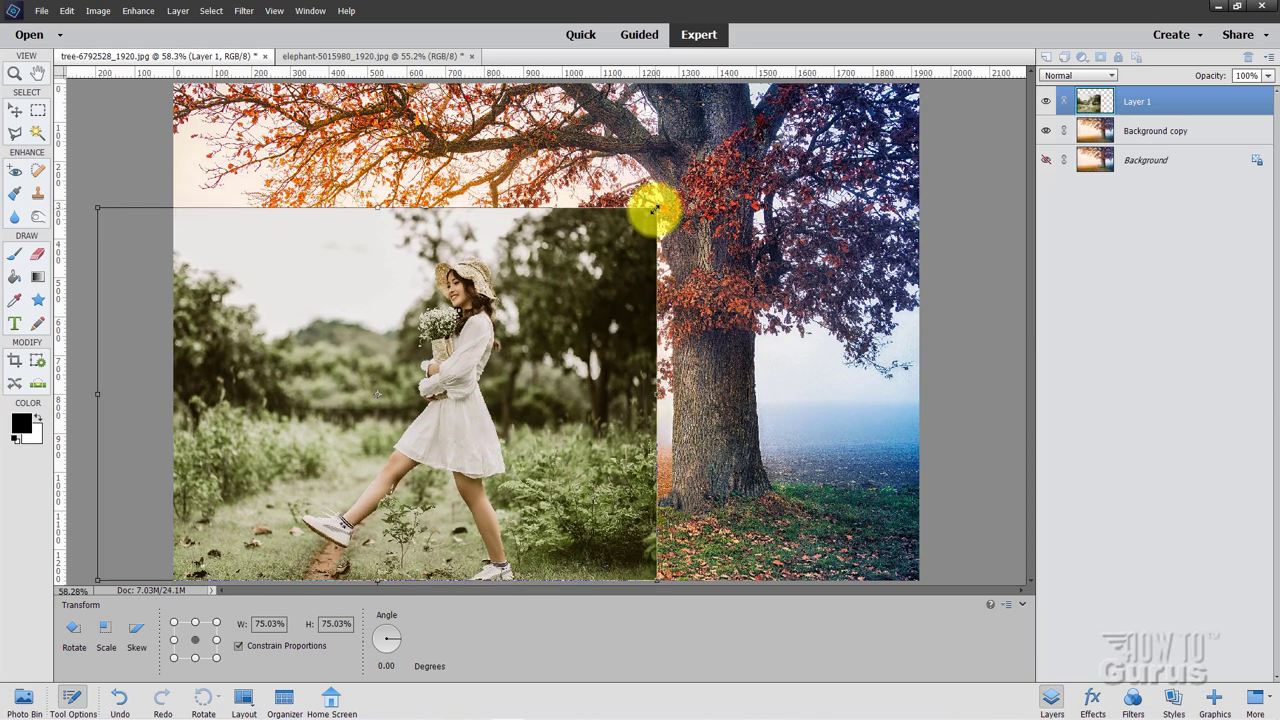
left_click_drag(654, 207, 628, 227)
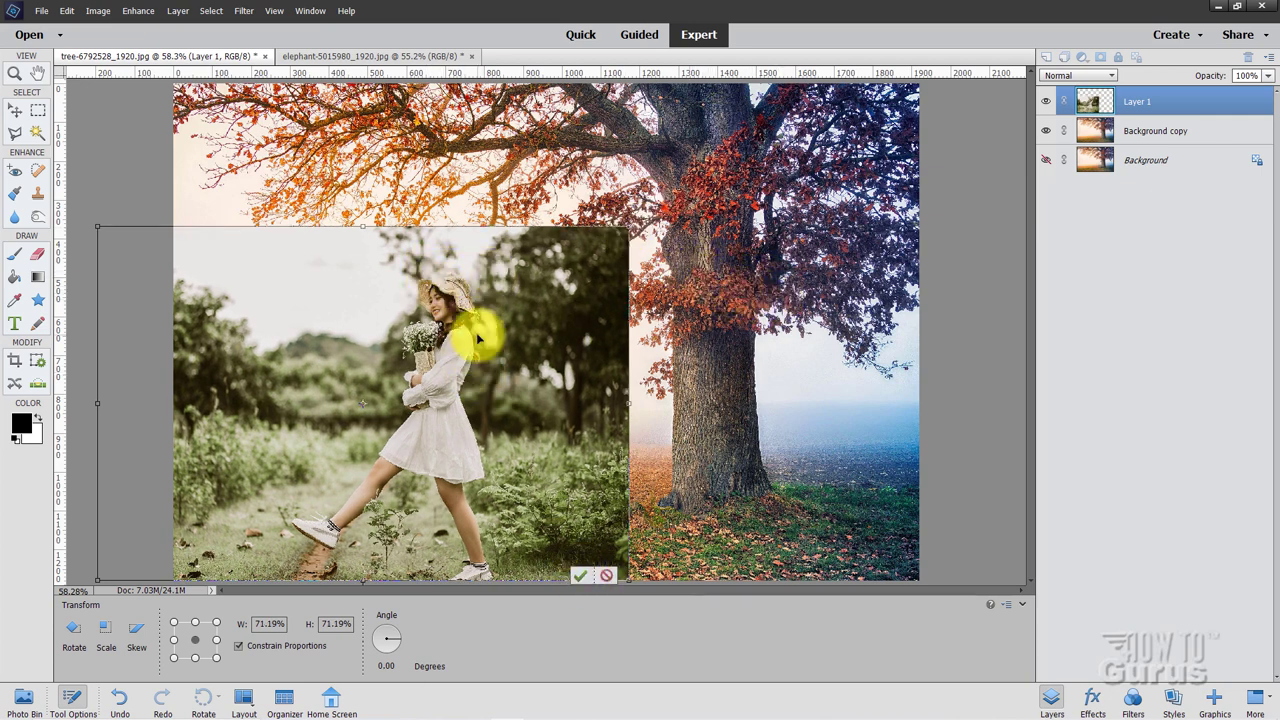
left_click(580, 575)
Step: Move the girl layer to the middle of the canvas and hide the Background copy layer
left_click_drag(537, 397, 702, 331)
left_click(1046, 132)
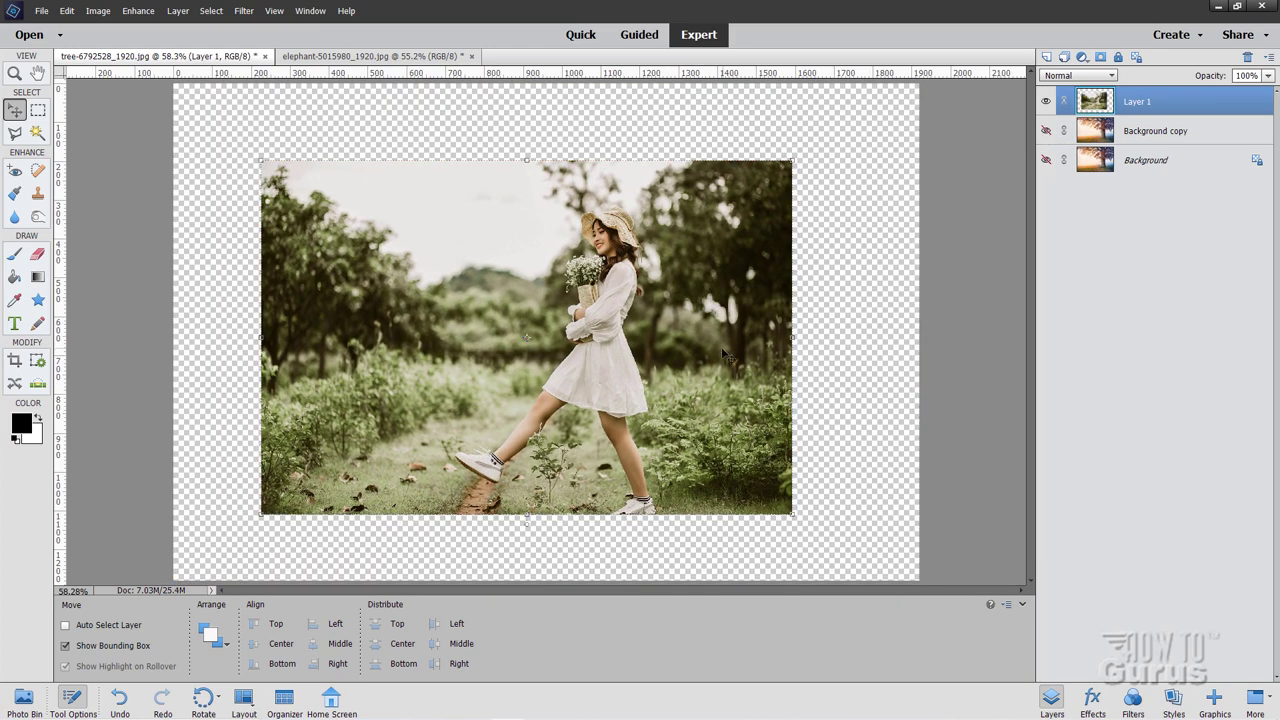
left_click_drag(653, 400, 652, 410)
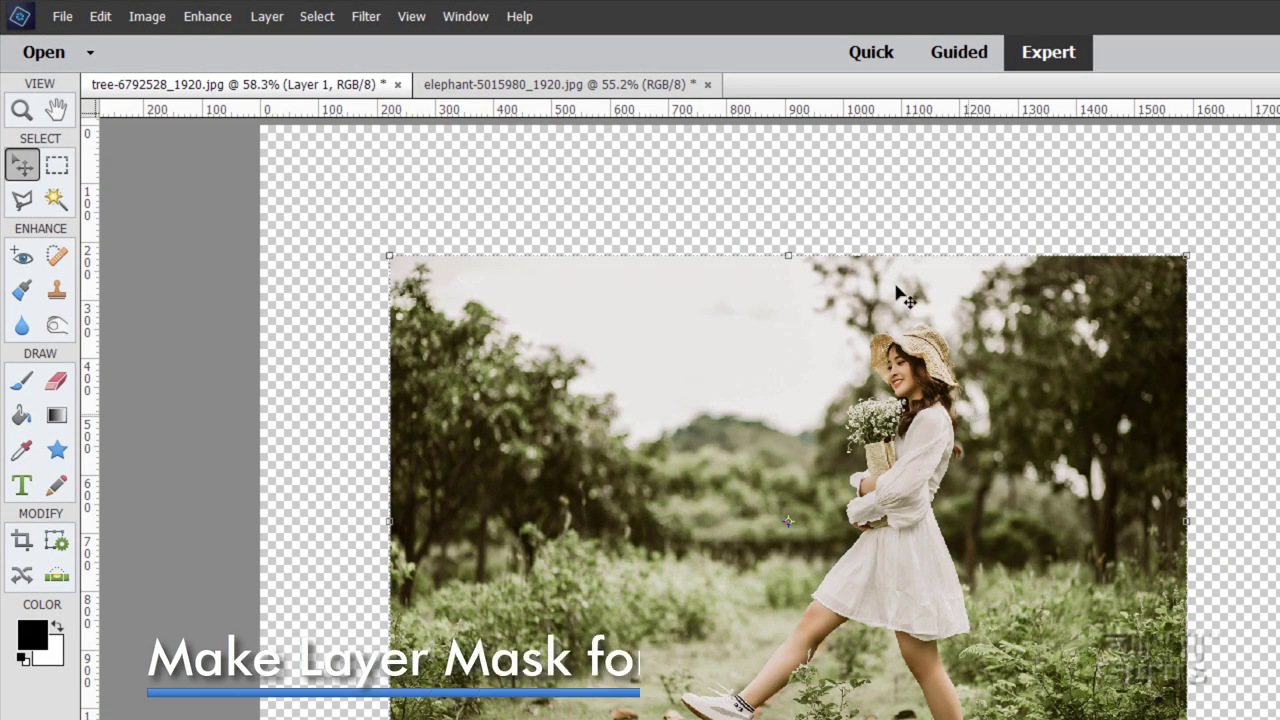
Step: Select the girl with Select Subject and turn the selection into a layer mask on Layer 1
left_click(211, 10)
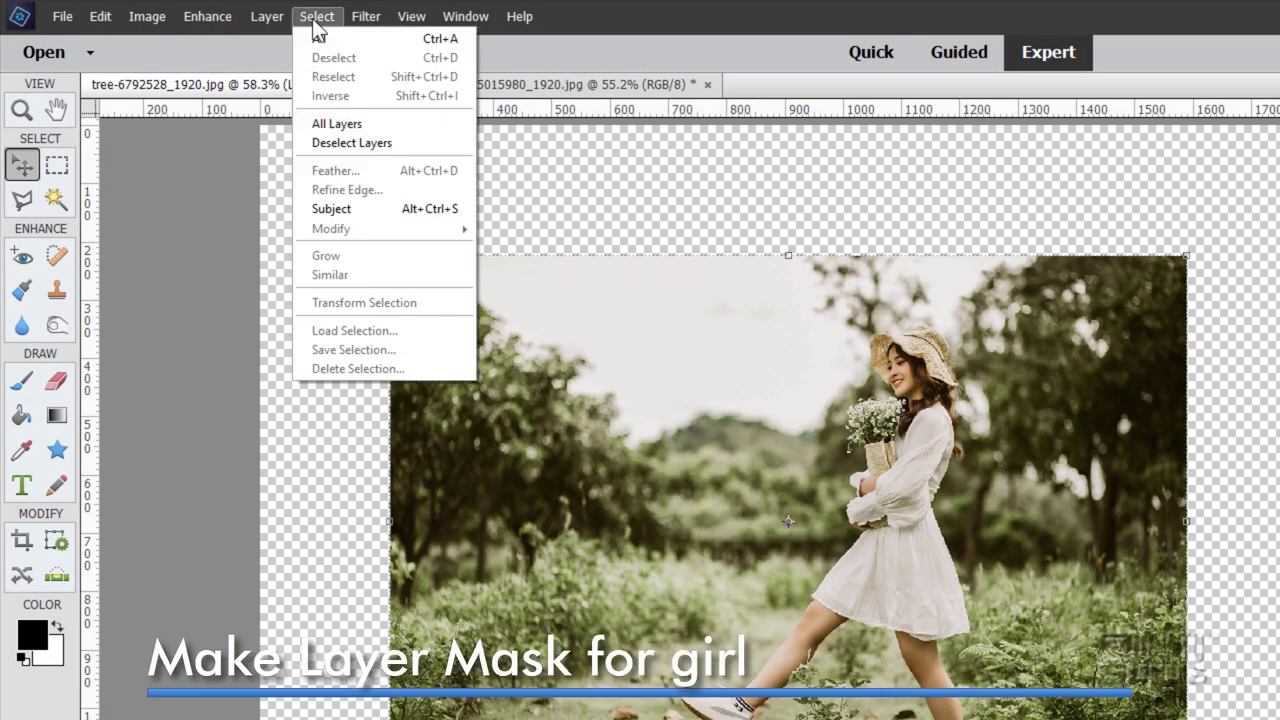
left_click(337, 207)
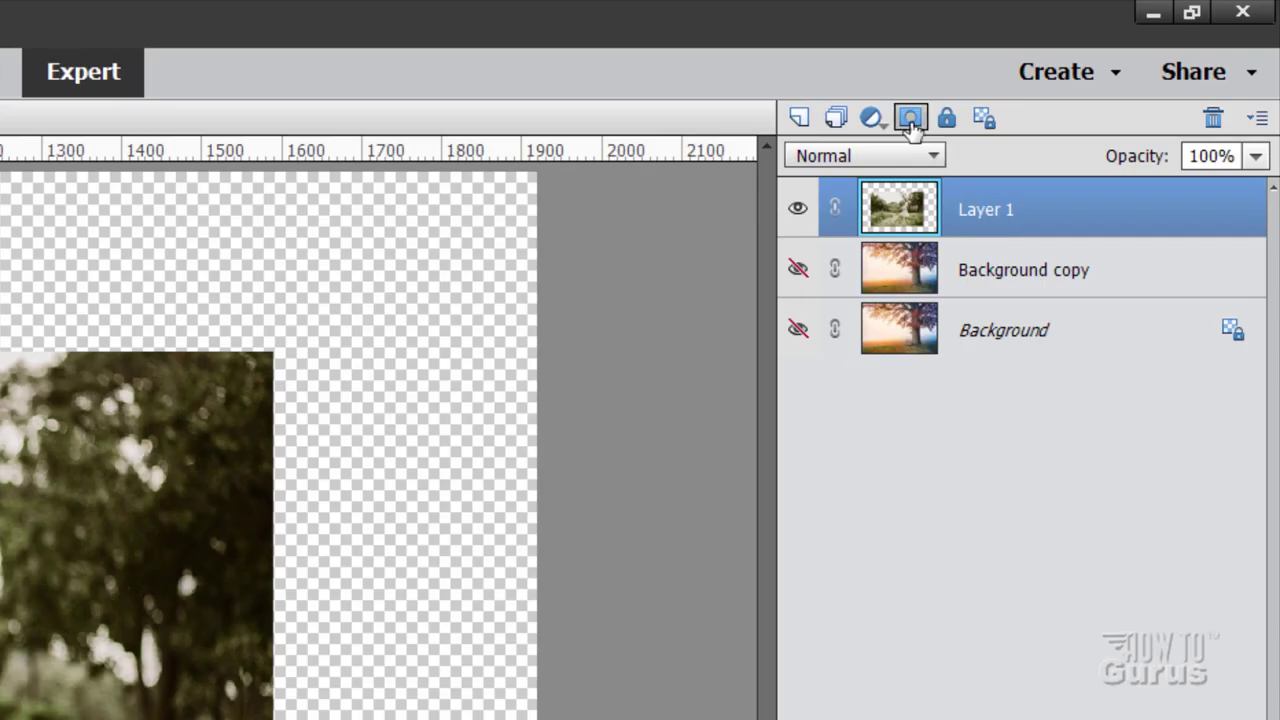
left_click(911, 120)
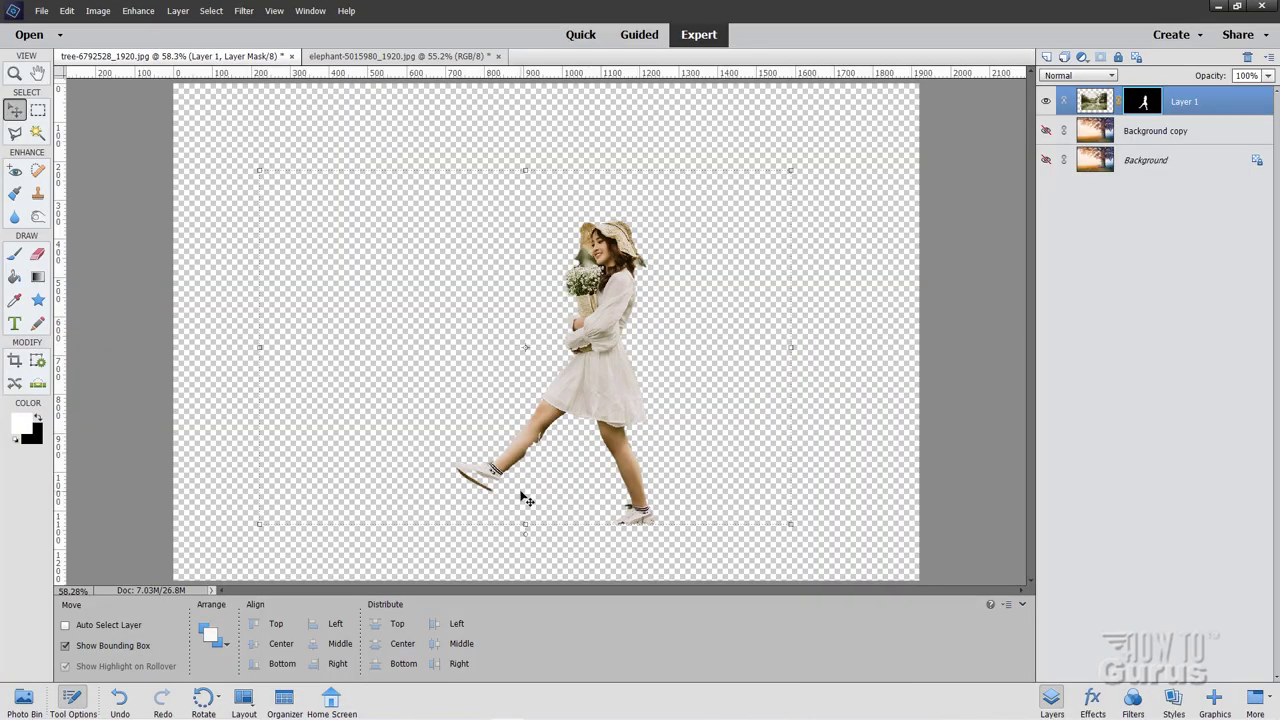
Step: Examine the mask edges around the girl's raised shoe and both legs at 300% zoom
key("z")
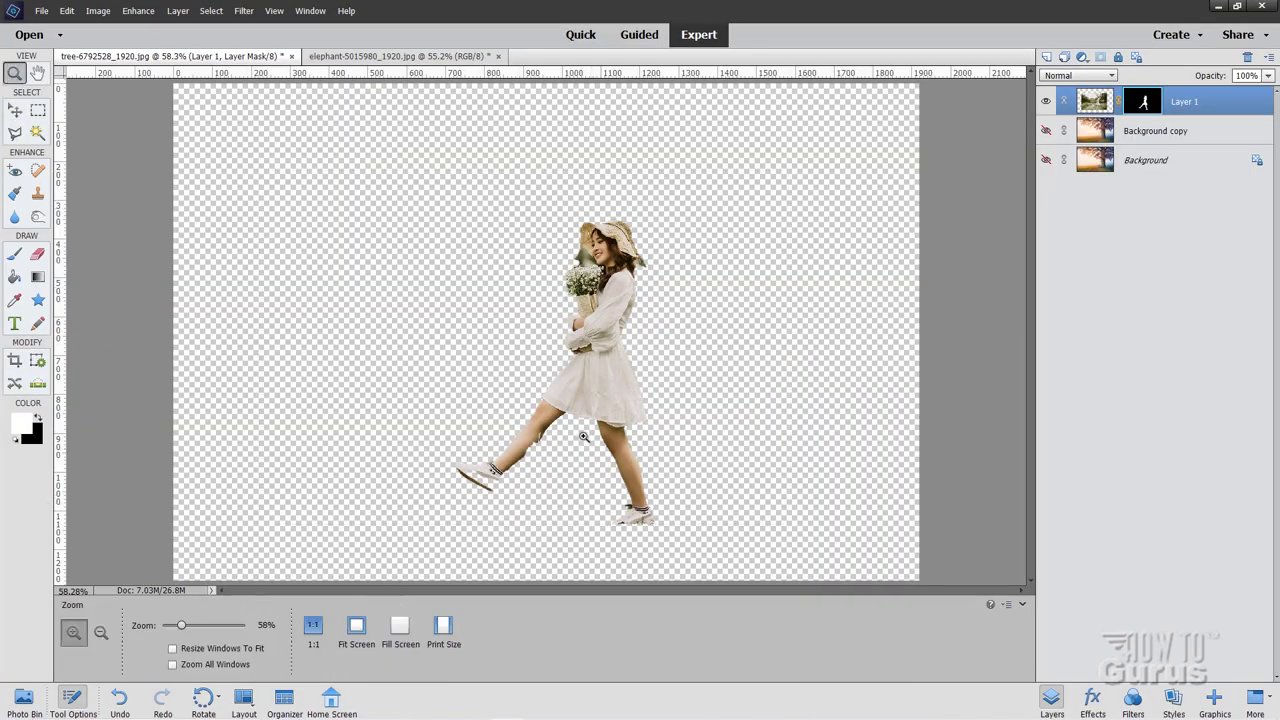
left_click(515, 491)
left_click(505, 490)
left_click(491, 489)
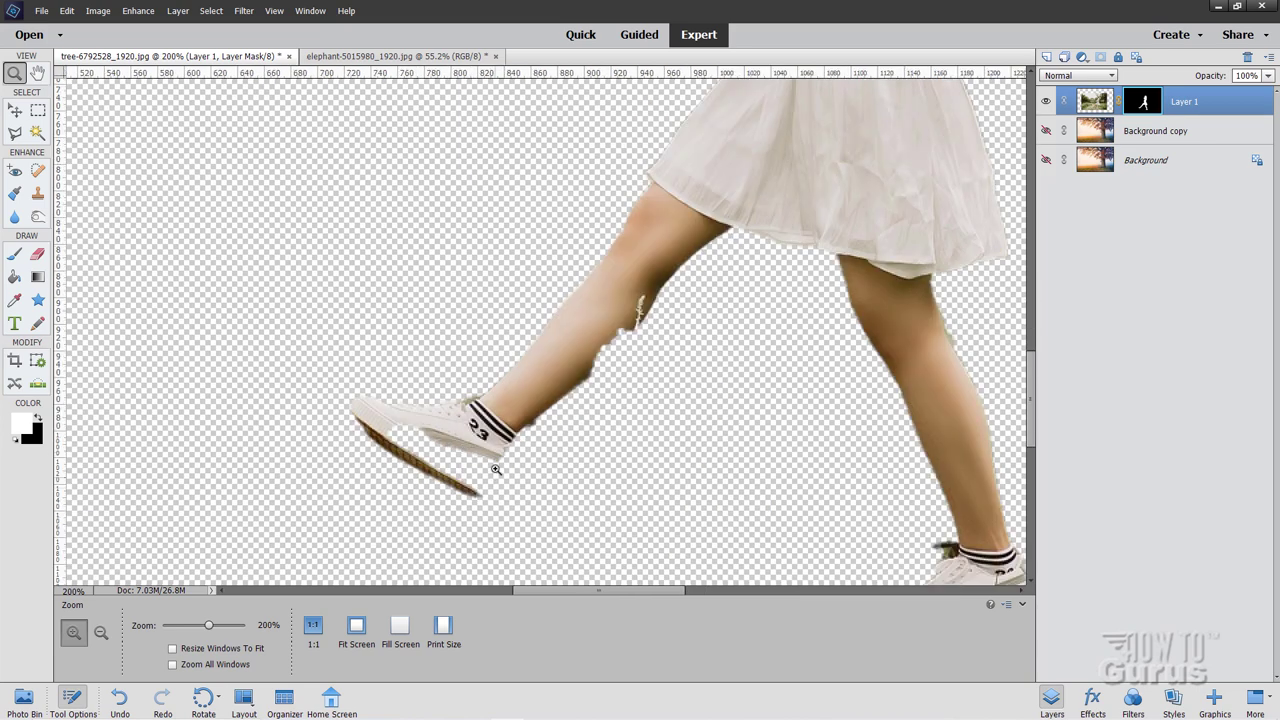
left_click(486, 473)
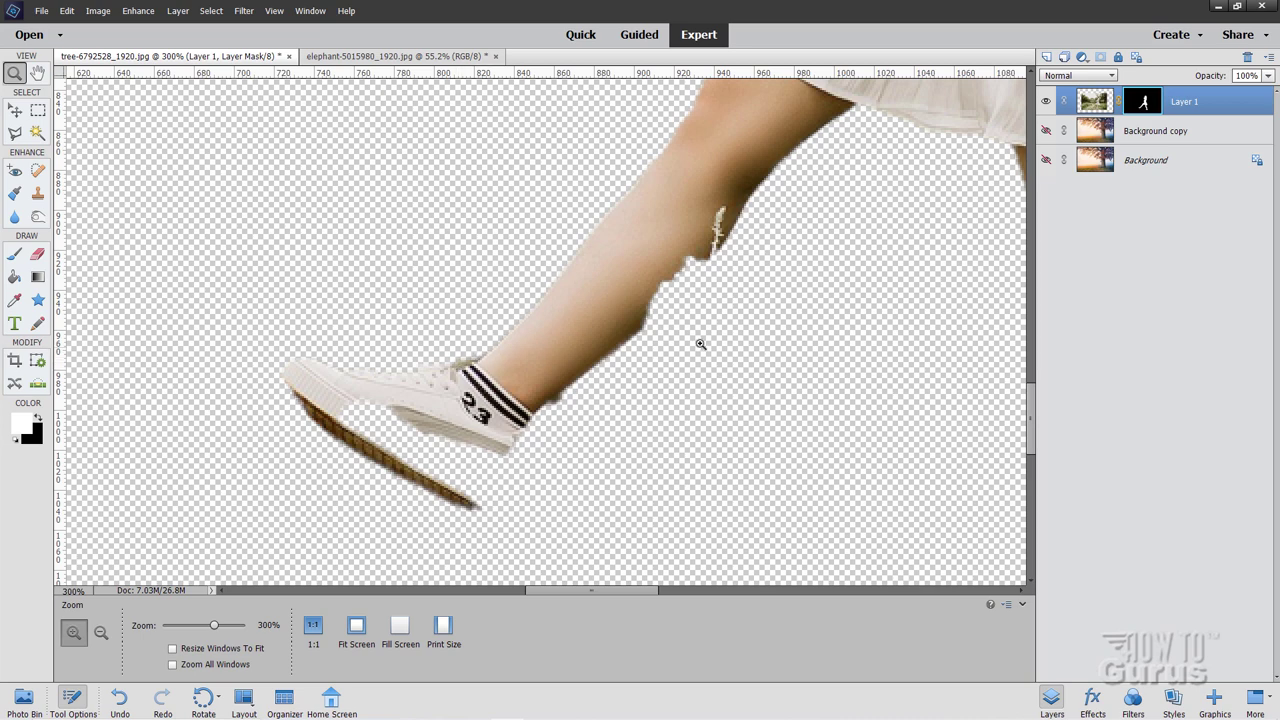
scroll(739, 327, "up", 3)
scroll(739, 327, "right", 3)
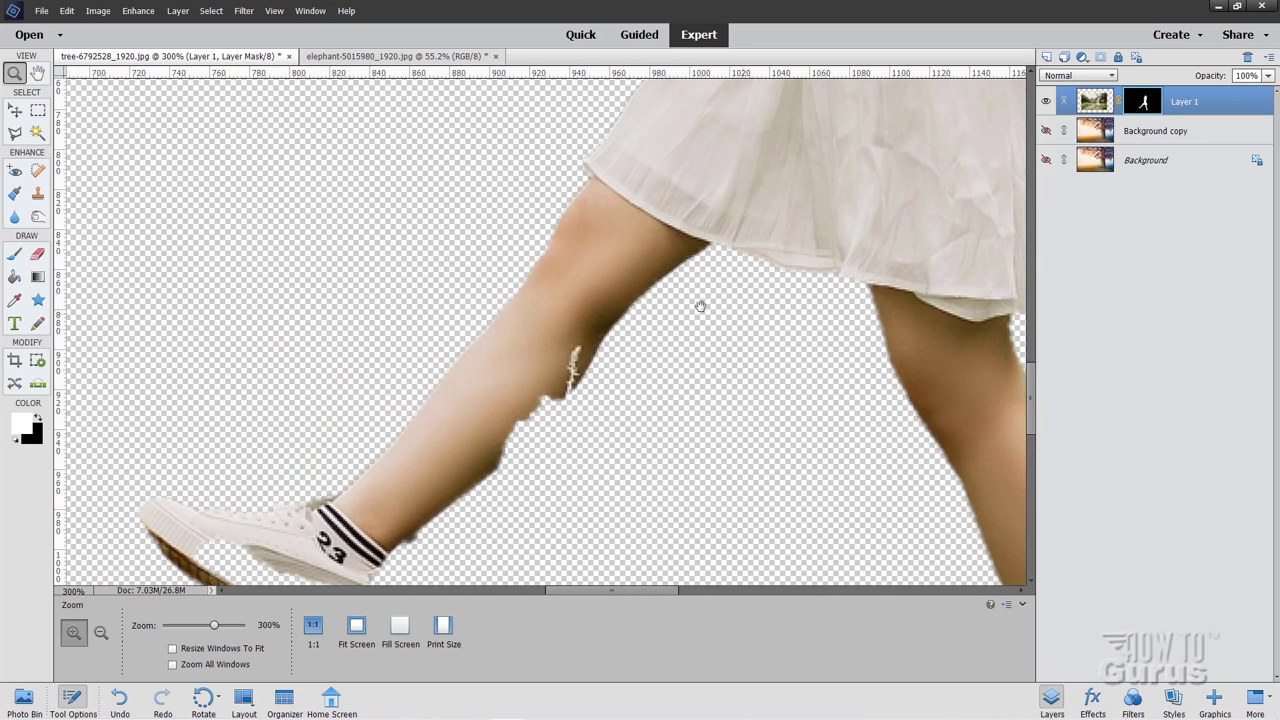
scroll(617, 337, "down", 1)
scroll(617, 337, "right", 3)
scroll(498, 306, "down", 1)
scroll(498, 306, "right", 3)
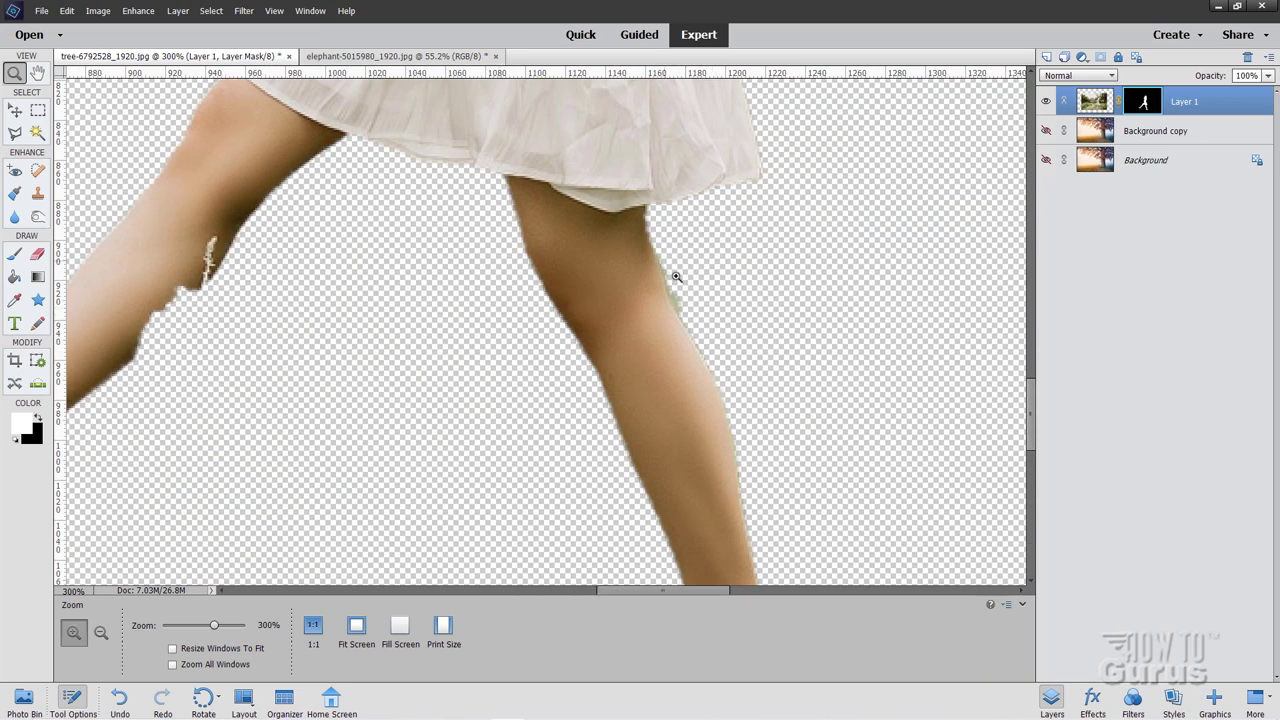
Step: Examine the mask edges around the dress, sleeves, hat, hair and flowers
scroll(499, 263, "up", 5)
scroll(499, 263, "left", 5)
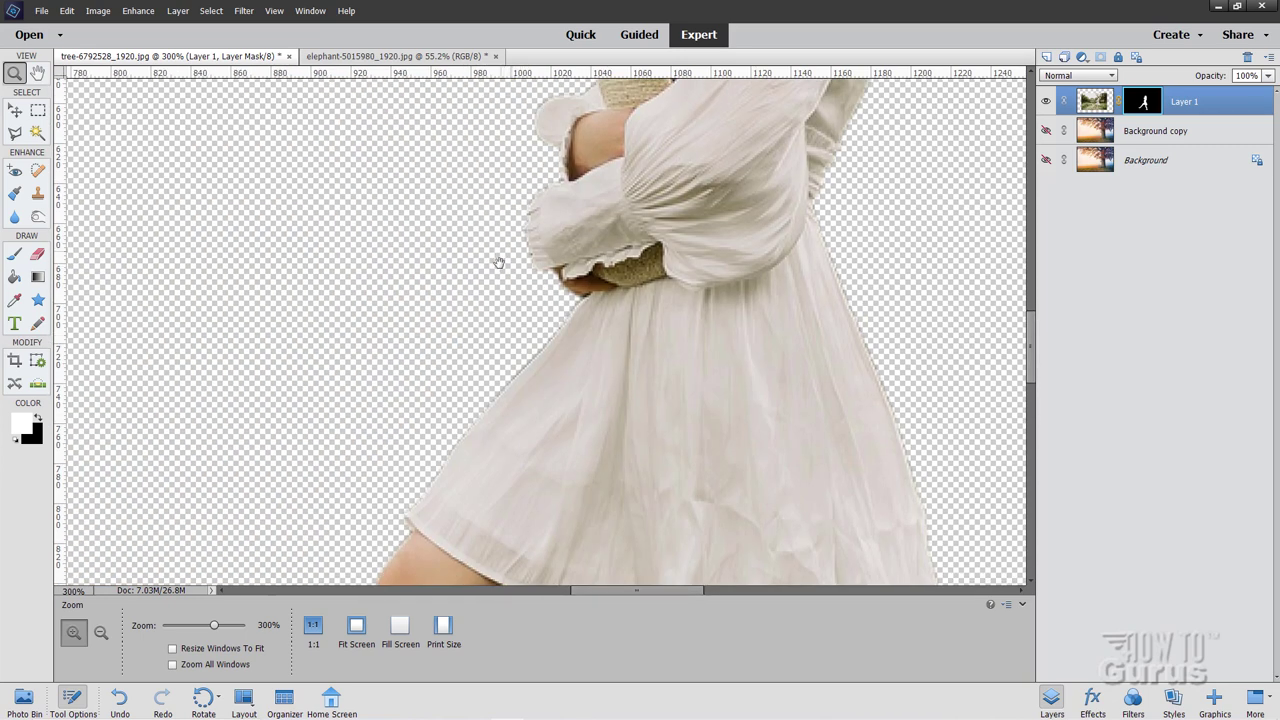
left_click_drag(498, 262, 476, 372)
scroll(446, 279, "up", 8)
scroll(446, 279, "right", 3)
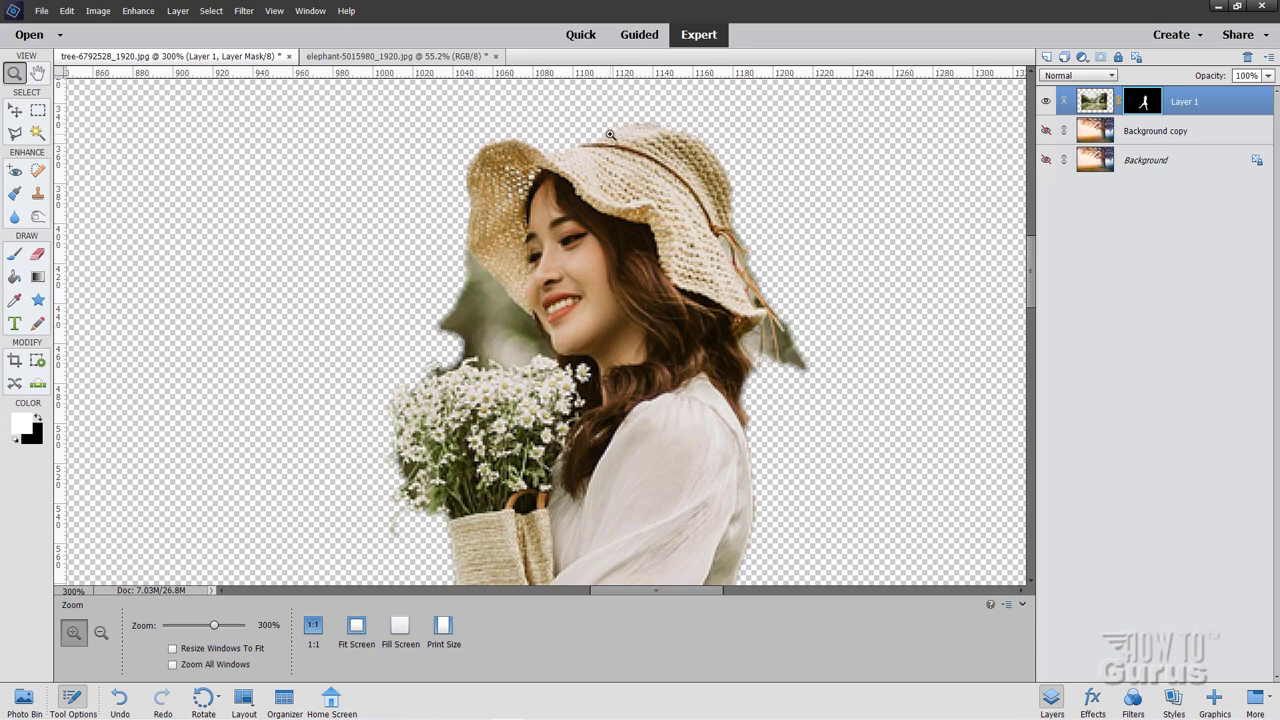
scroll(806, 356, "down", 5)
scroll(806, 356, "right", 2)
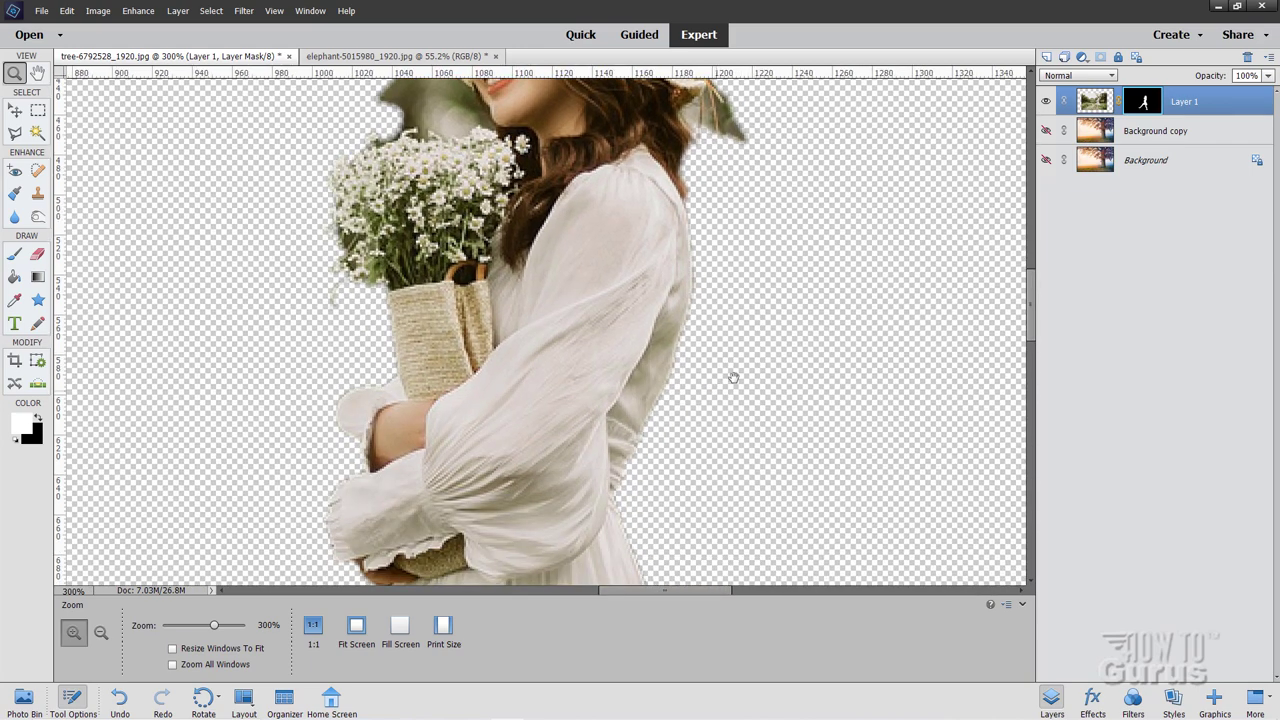
scroll(760, 360, "down", 3)
scroll(412, 458, "down", 4)
scroll(412, 458, "left", 5)
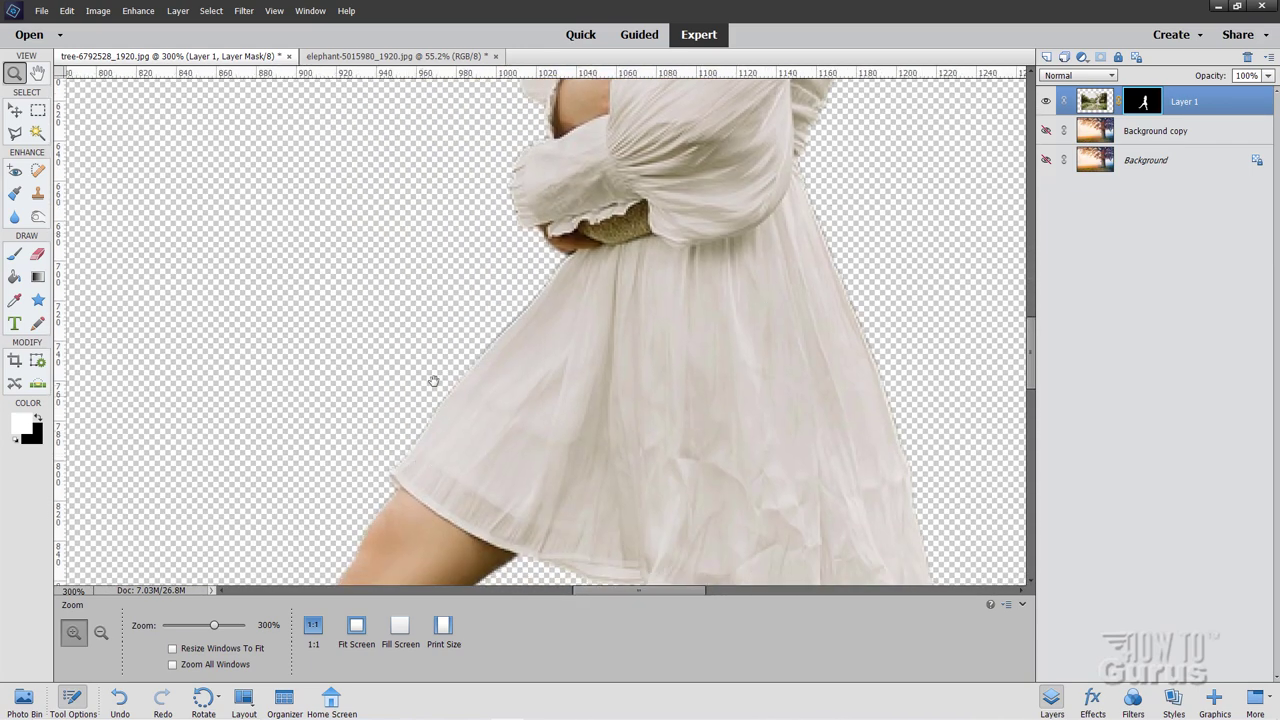
Step: Paint white on the layer mask with a 20 px brush to restore the raised shoe and the missing edge of its calf
scroll(434, 381, "down", 4)
scroll(470, 330, "left", 4)
scroll(471, 271, "down", 3)
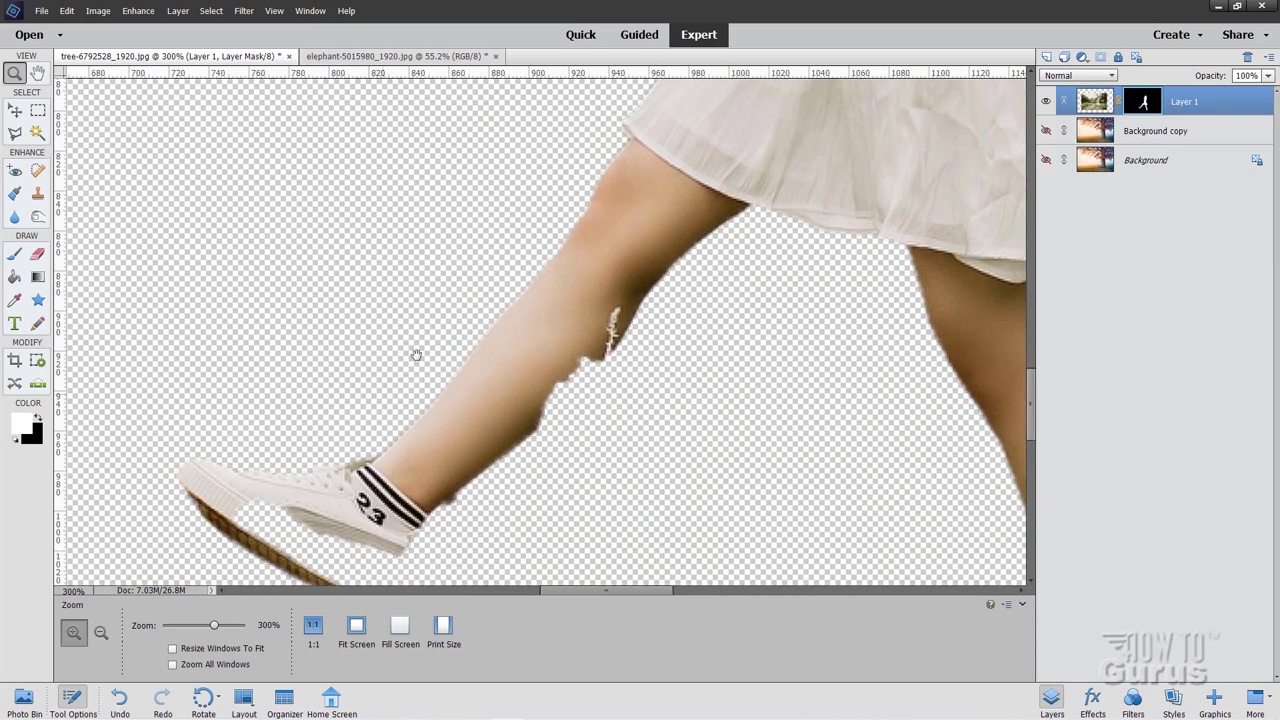
scroll(466, 280, "down", 3)
scroll(466, 280, "left", 4)
scroll(485, 264, "right", 1)
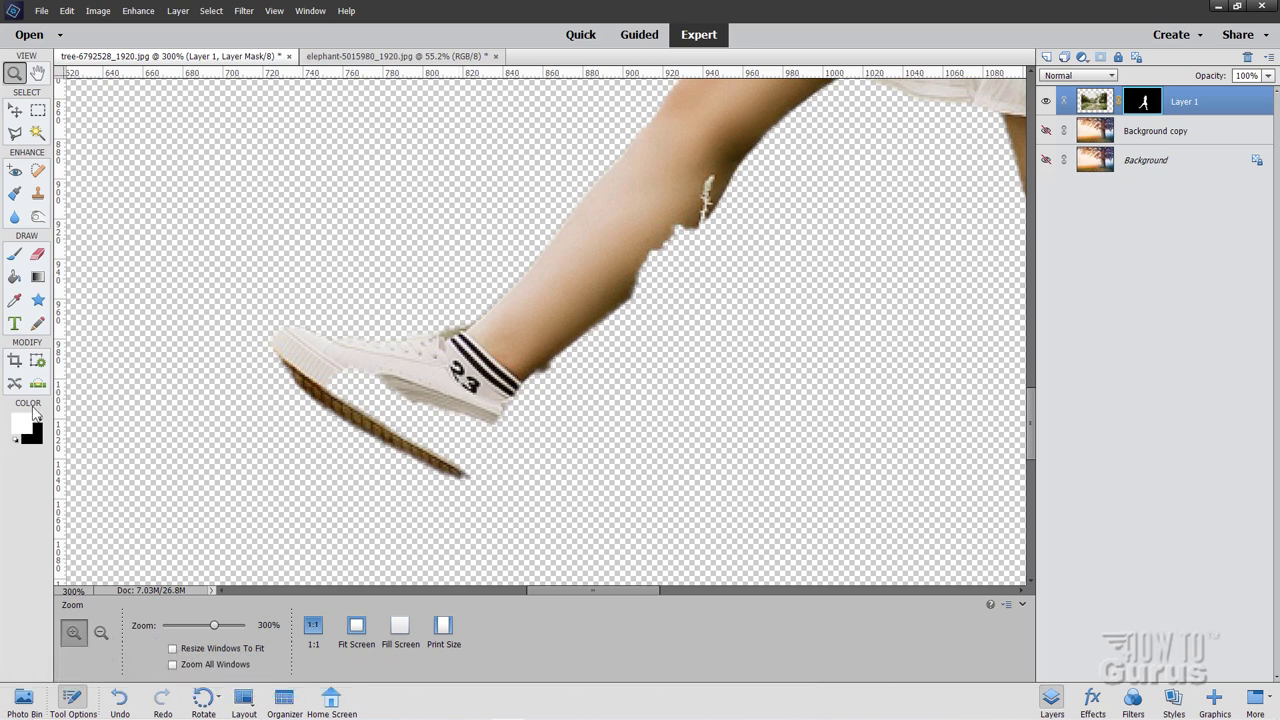
left_click(14, 255)
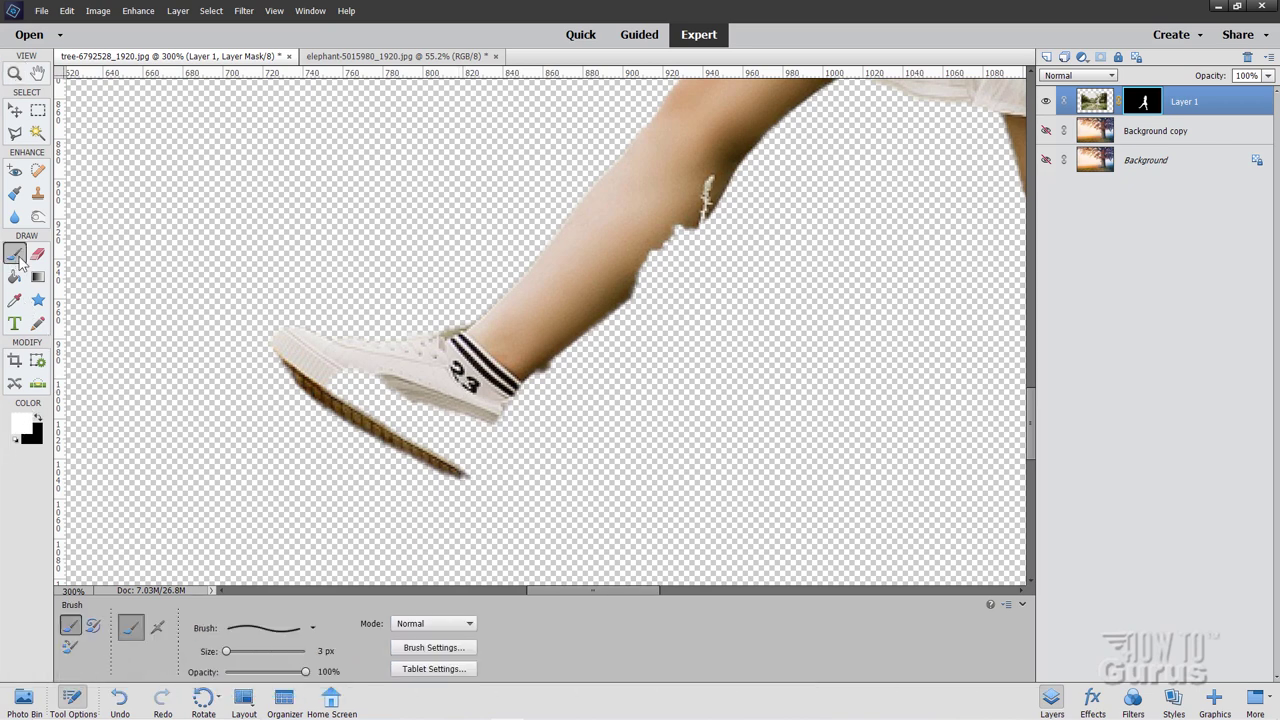
left_click(326, 651)
type("20")
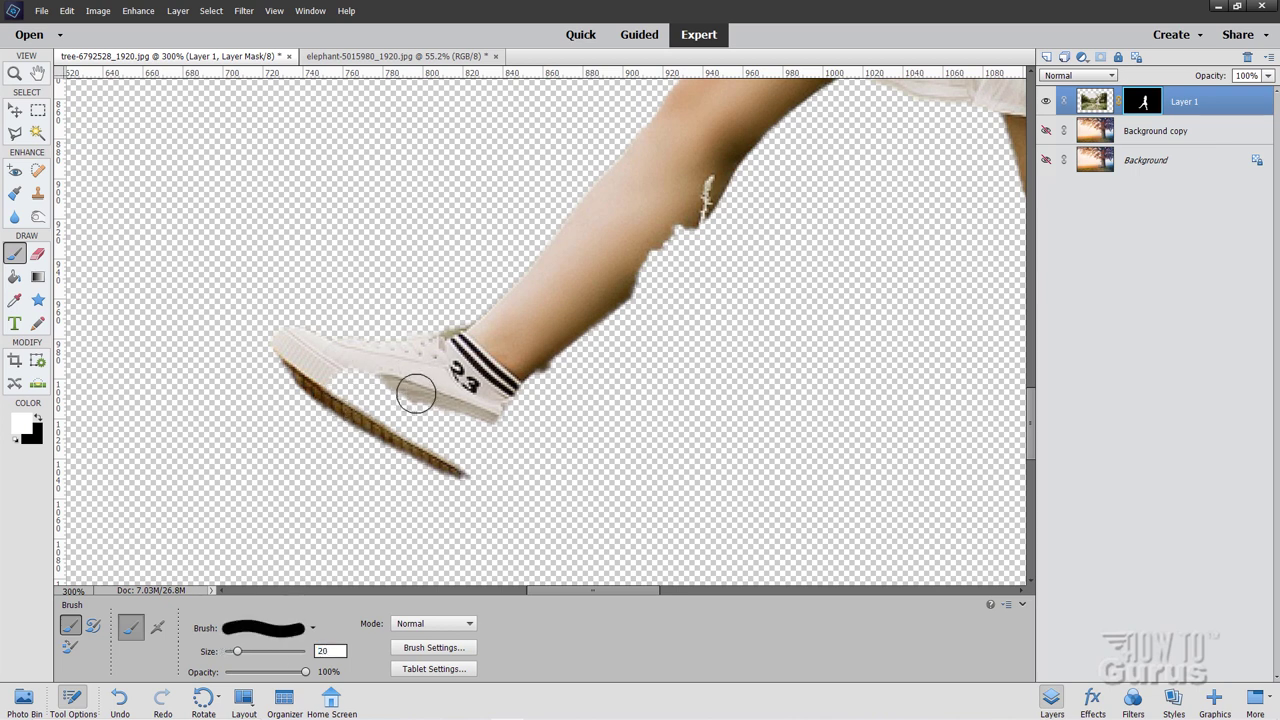
mouse_move(391, 388)
left_mouse_down()
mouse_move(455, 424)
mouse_move(350, 372)
mouse_move(391, 408)
mouse_move(341, 384)
mouse_move(470, 456)
mouse_move(482, 421)
mouse_move(469, 466)
mouse_move(489, 461)
mouse_move(402, 443)
mouse_move(317, 389)
mouse_move(293, 341)
mouse_move(284, 354)
mouse_move(372, 377)
mouse_move(319, 347)
mouse_move(425, 354)
mouse_move(429, 366)
mouse_move(406, 328)
mouse_move(359, 314)
mouse_move(432, 336)
mouse_move(436, 320)
mouse_move(388, 292)
mouse_move(433, 341)
mouse_move(434, 411)
mouse_move(495, 408)
left_mouse_up()
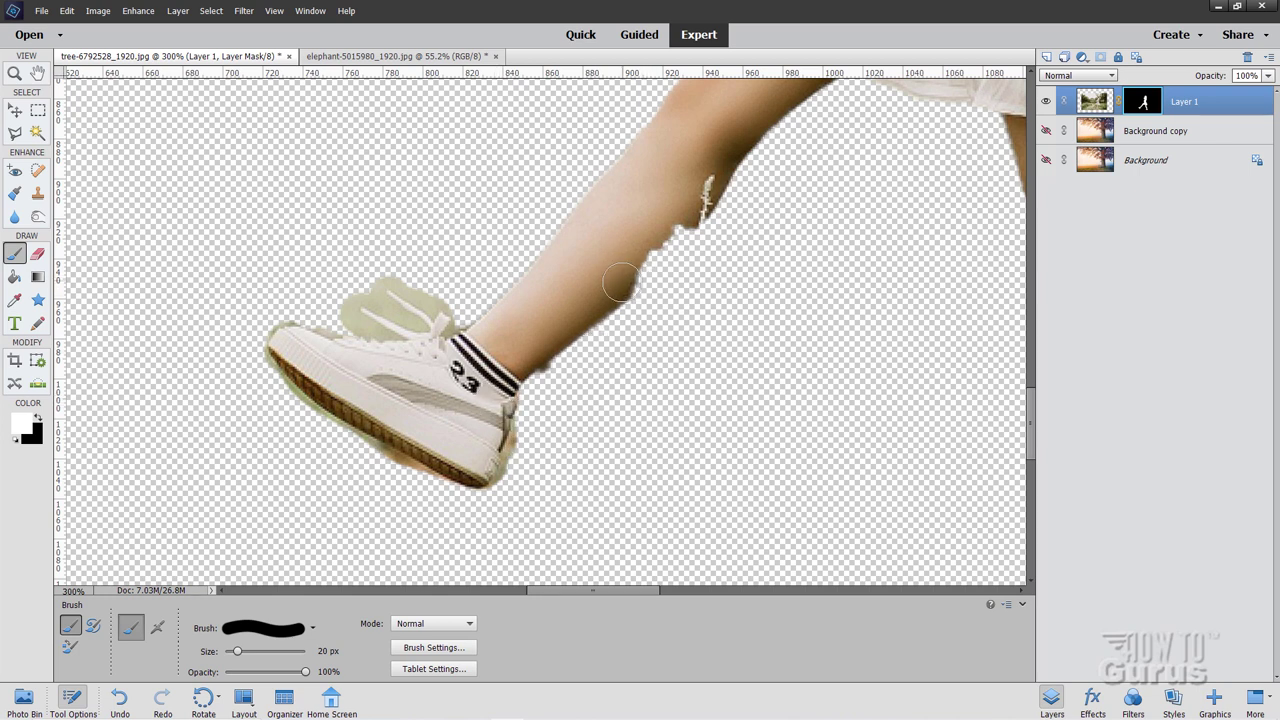
mouse_move(622, 287)
left_mouse_down()
mouse_move(695, 222)
mouse_move(705, 186)
left_mouse_up()
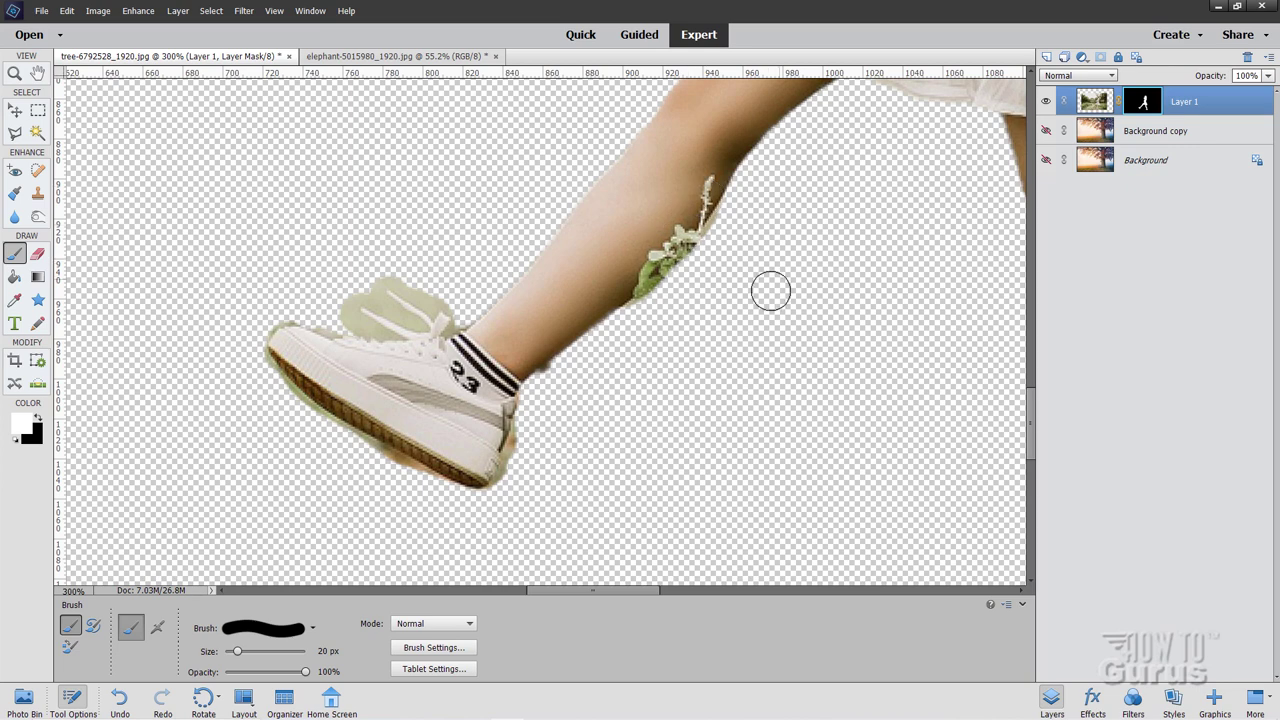
Step: Touch up the crown of the straw hat on the layer mask with the 20 px white brush
left_click_drag(727, 345, 636, 396)
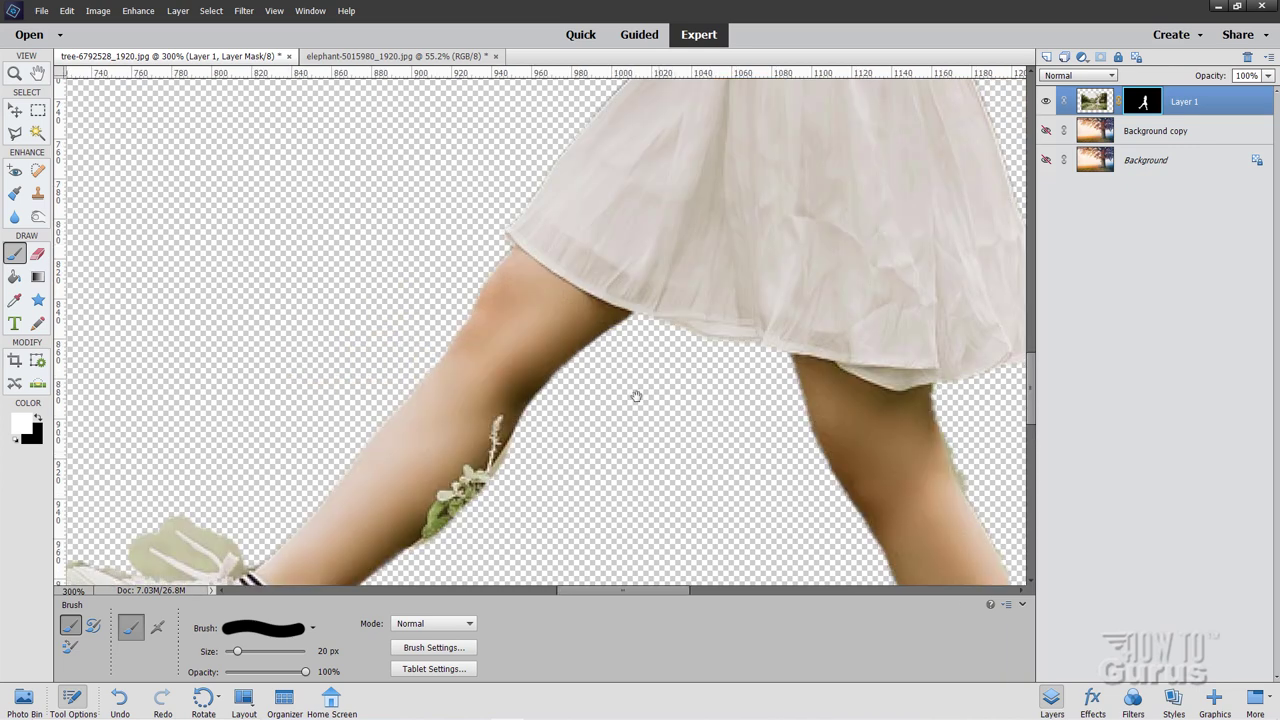
left_click_drag(517, 182, 306, 528)
left_click_drag(320, 225, 330, 392)
left_click_drag(324, 314, 342, 469)
left_click_drag(338, 384, 325, 416)
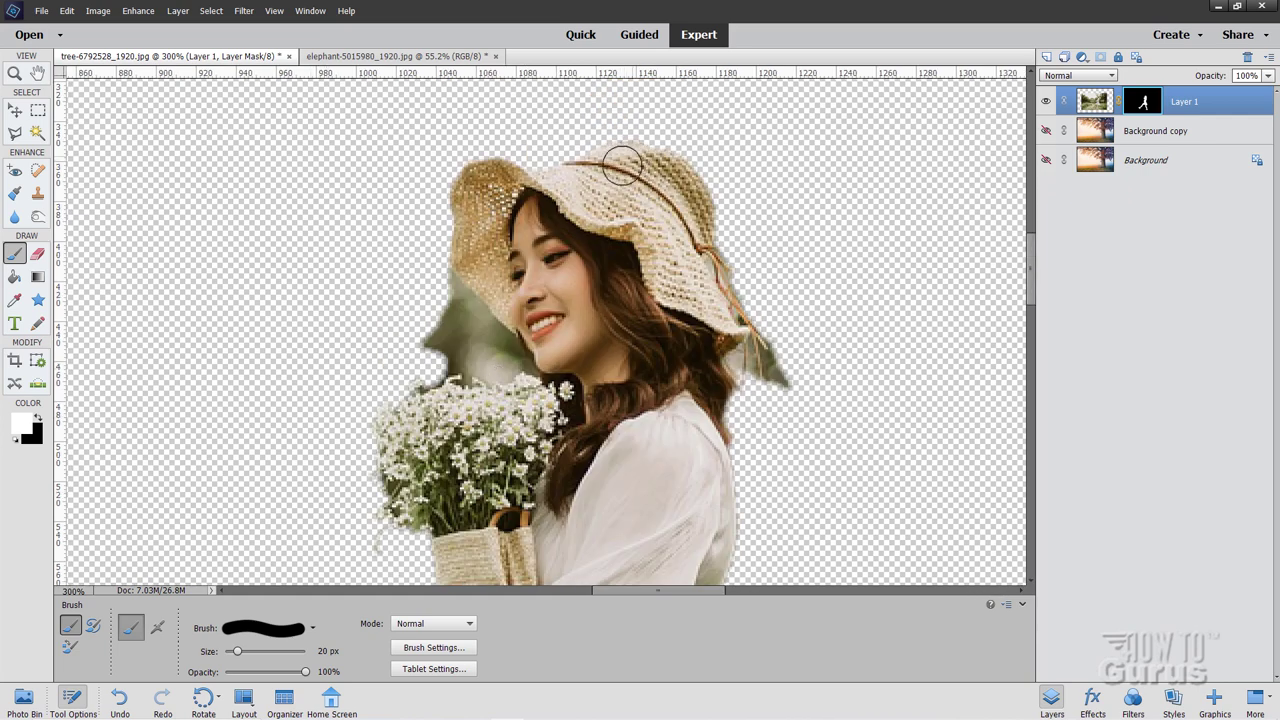
mouse_move(610, 170)
left_mouse_down()
mouse_move(632, 165)
mouse_move(614, 164)
mouse_move(628, 162)
mouse_move(634, 220)
left_mouse_up()
Step: Paint black on the layer mask with a 5 px brush to remove the green background fringe along the standing leg's knee
scroll(660, 420, "down", 15)
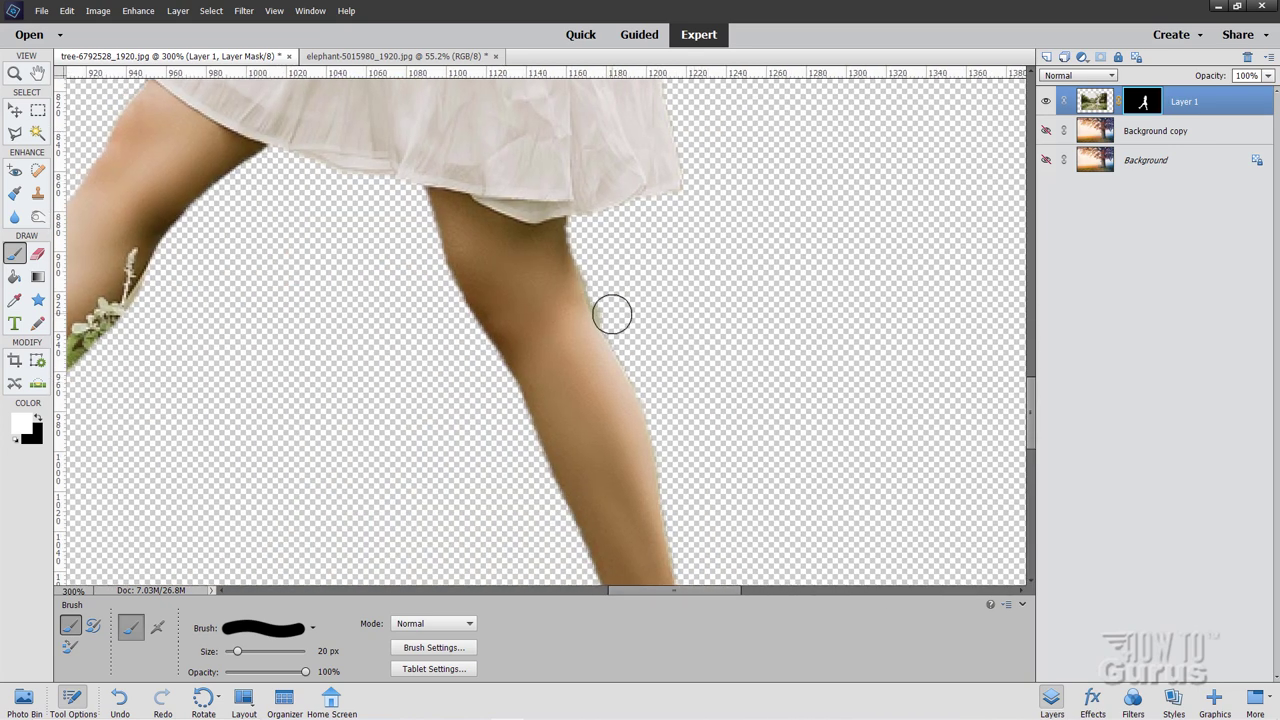
mouse_move(609, 309)
left_mouse_down()
mouse_move(626, 303)
mouse_move(606, 291)
mouse_move(619, 323)
left_mouse_up()
left_click(40, 418)
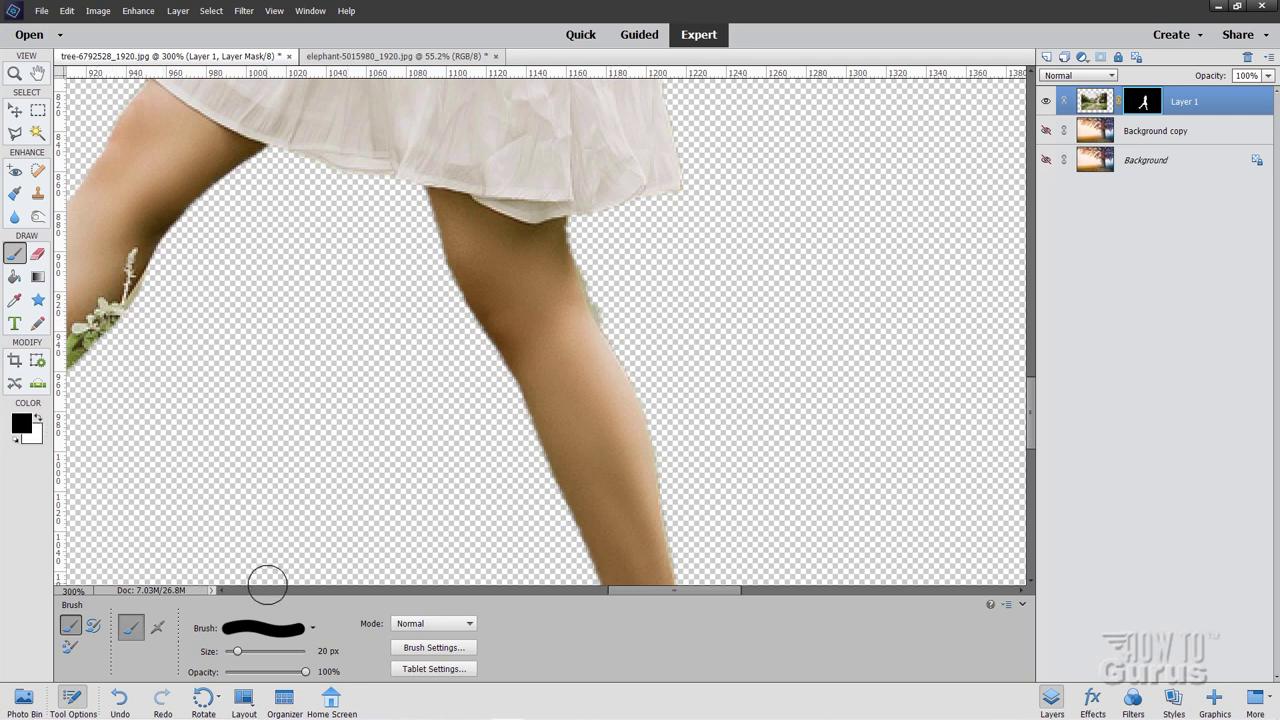
left_click(322, 651)
type("5")
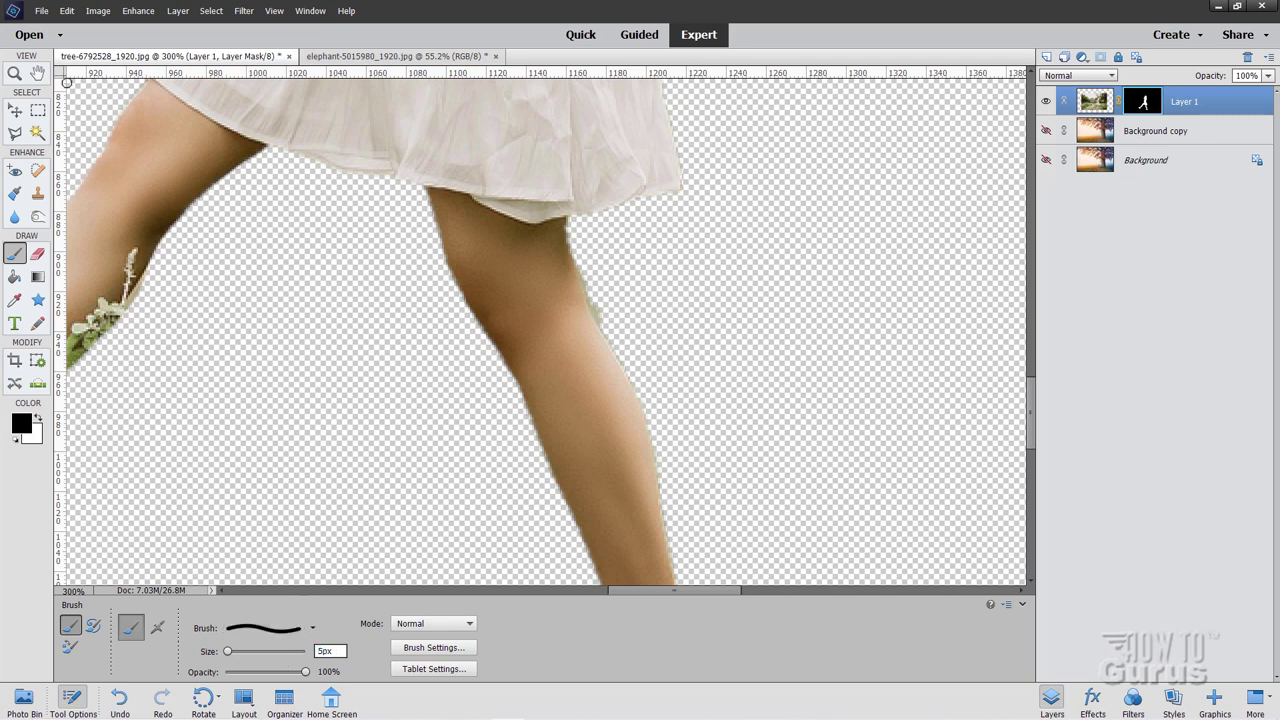
left_click(14, 74)
left_click(619, 313)
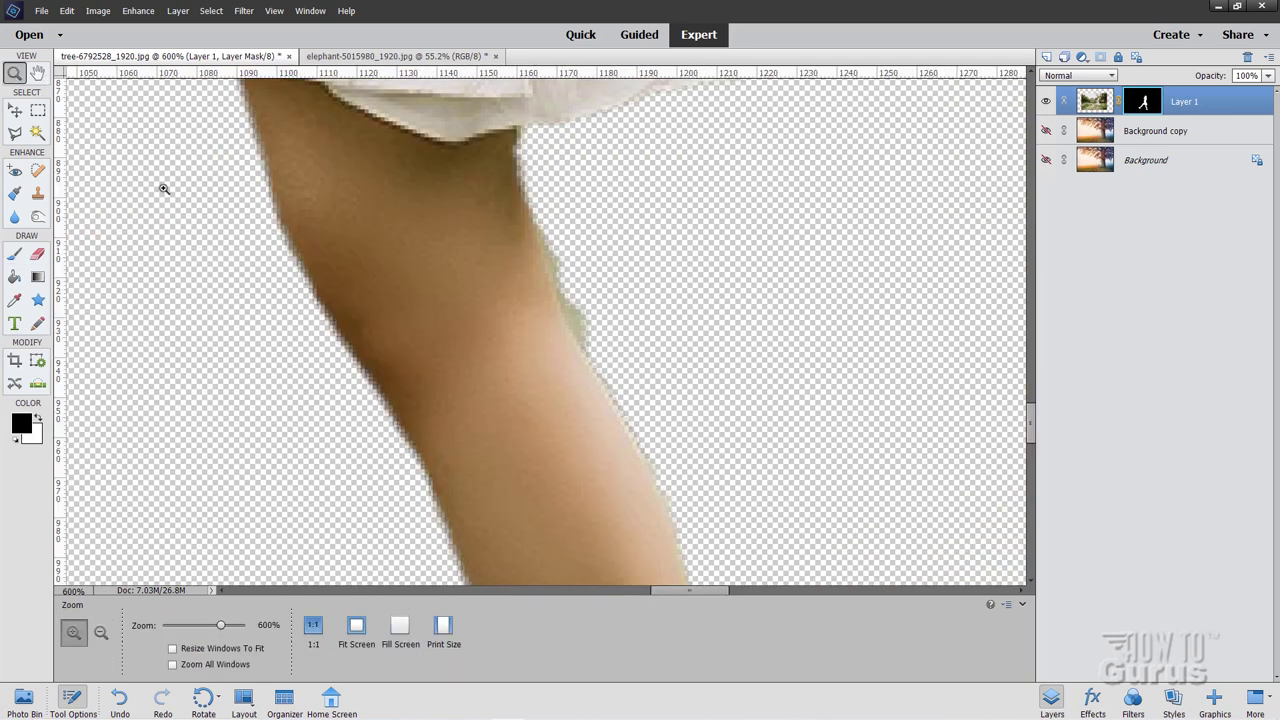
left_click(14, 253)
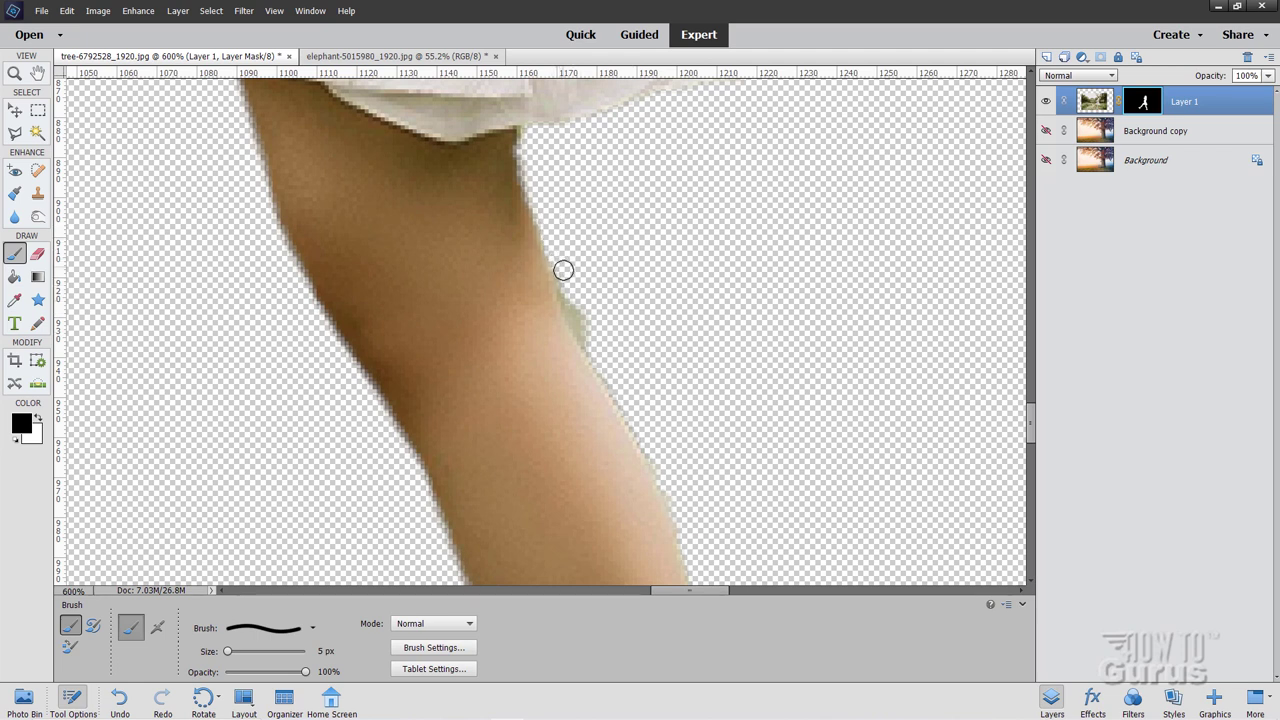
left_click_drag(569, 283, 597, 358)
Step: Paint out the leftover background along the heel of the raised shoe on the layer mask
mouse_move(231, 381)
left_mouse_down()
mouse_move(589, 340)
mouse_move(363, 363)
mouse_move(565, 391)
mouse_move(651, 329)
left_mouse_up()
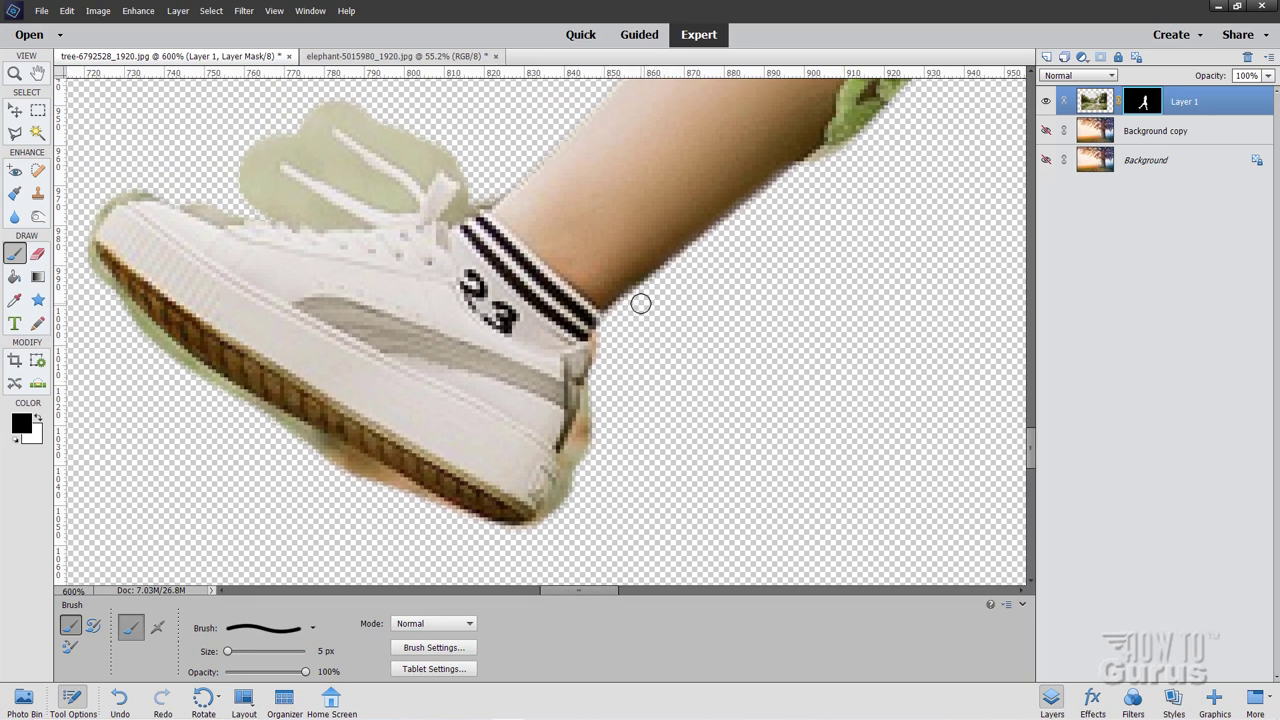
mouse_move(605, 338)
left_mouse_down()
mouse_move(557, 511)
mouse_move(531, 531)
left_mouse_up()
mouse_move(568, 493)
left_mouse_down()
mouse_move(554, 509)
mouse_move(580, 466)
mouse_move(590, 472)
mouse_move(560, 503)
left_mouse_up()
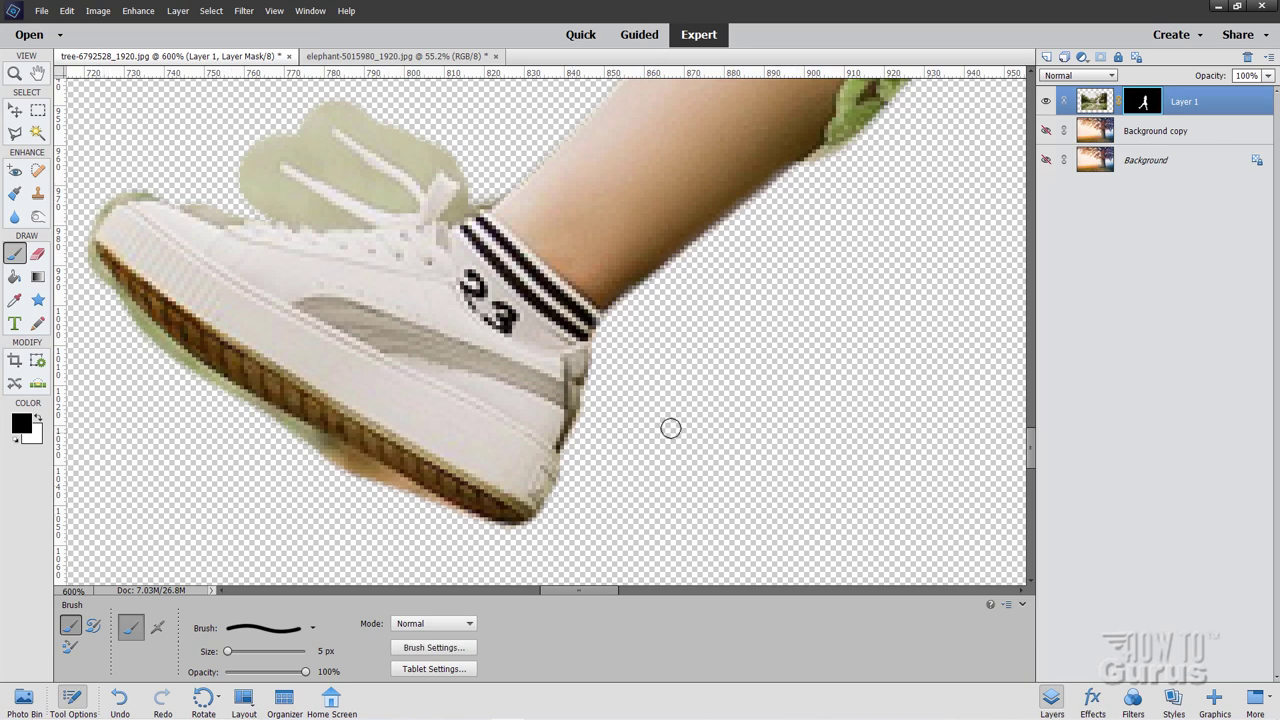
Step: Select the background around the raised shoe with the Polygonal Lasso, tracing closely along the sole, toe, loose laces and sock
mouse_move(646, 410)
left_mouse_down()
mouse_move(715, 481)
mouse_move(849, 437)
mouse_move(819, 444)
left_mouse_up()
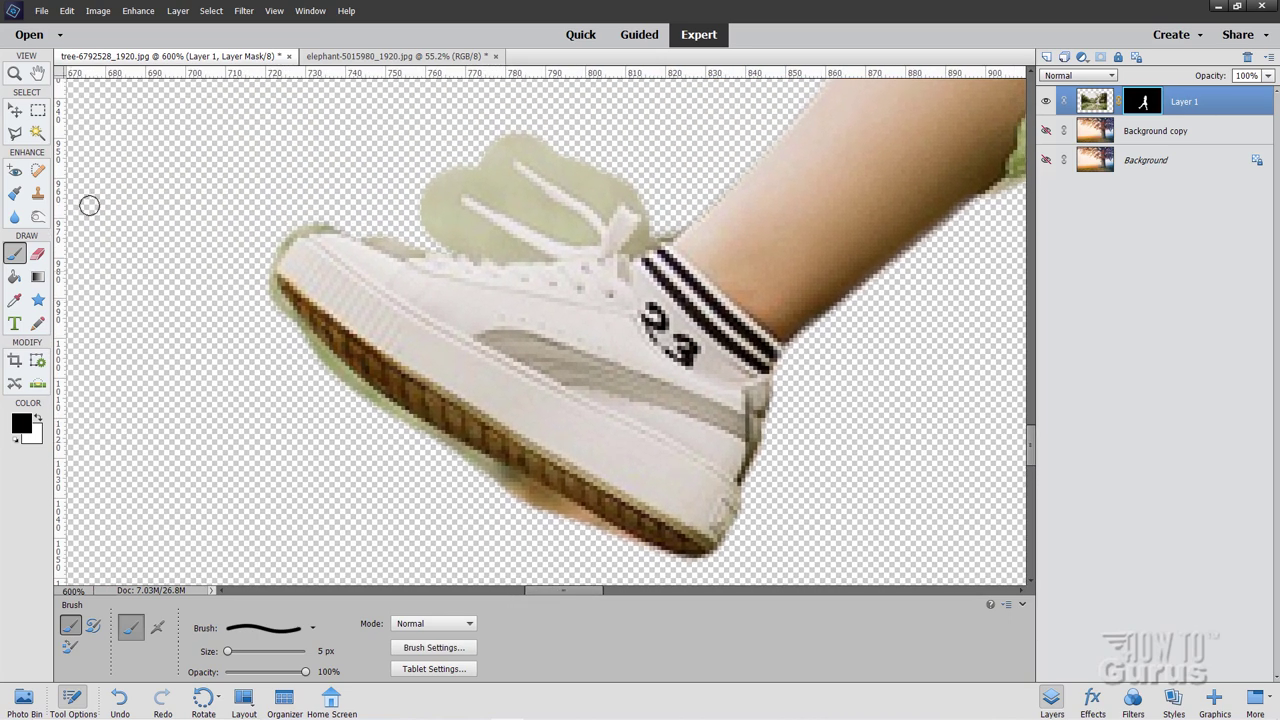
left_click(15, 134)
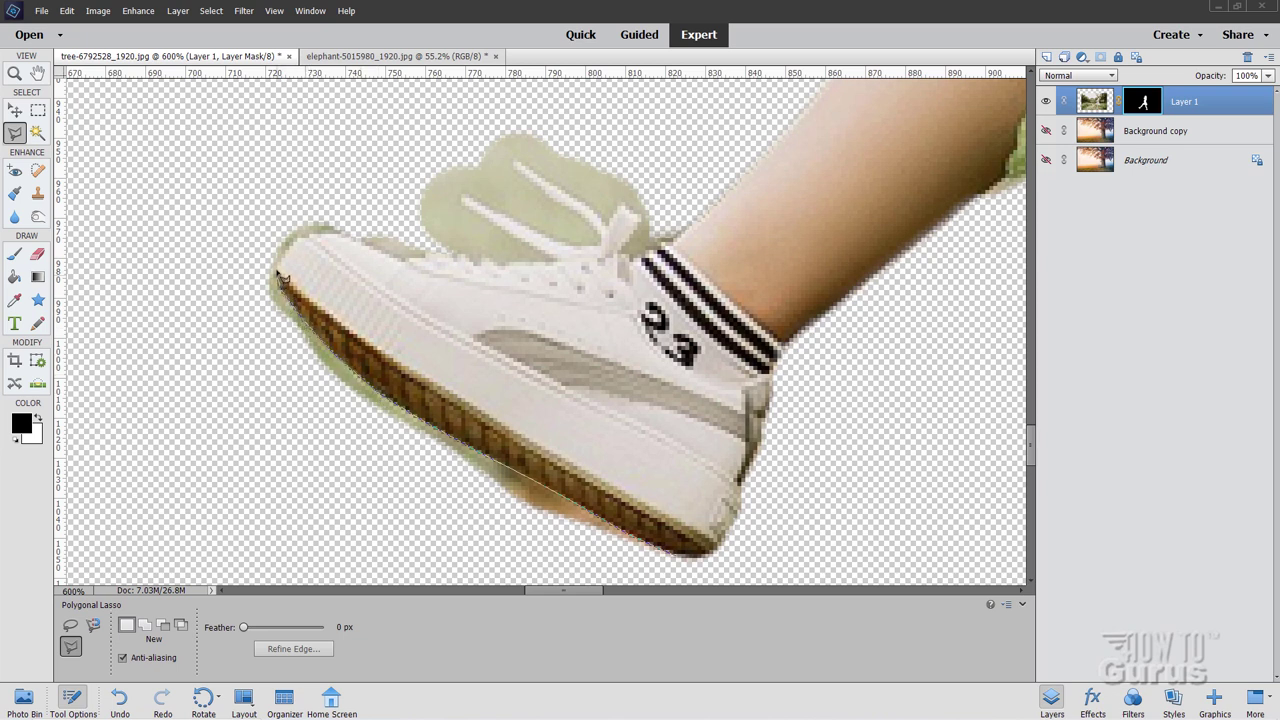
left_click(322, 235)
left_click(557, 262)
left_click(465, 198)
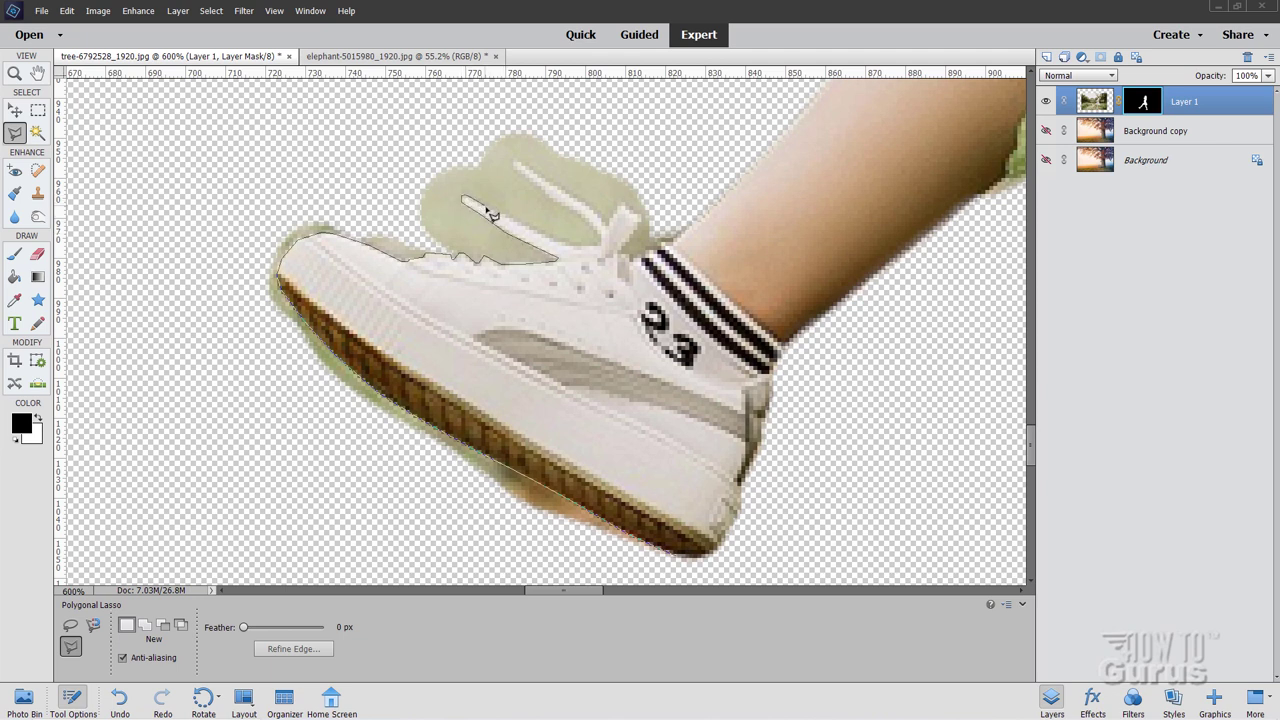
left_click(556, 250)
left_click(603, 243)
left_click(516, 166)
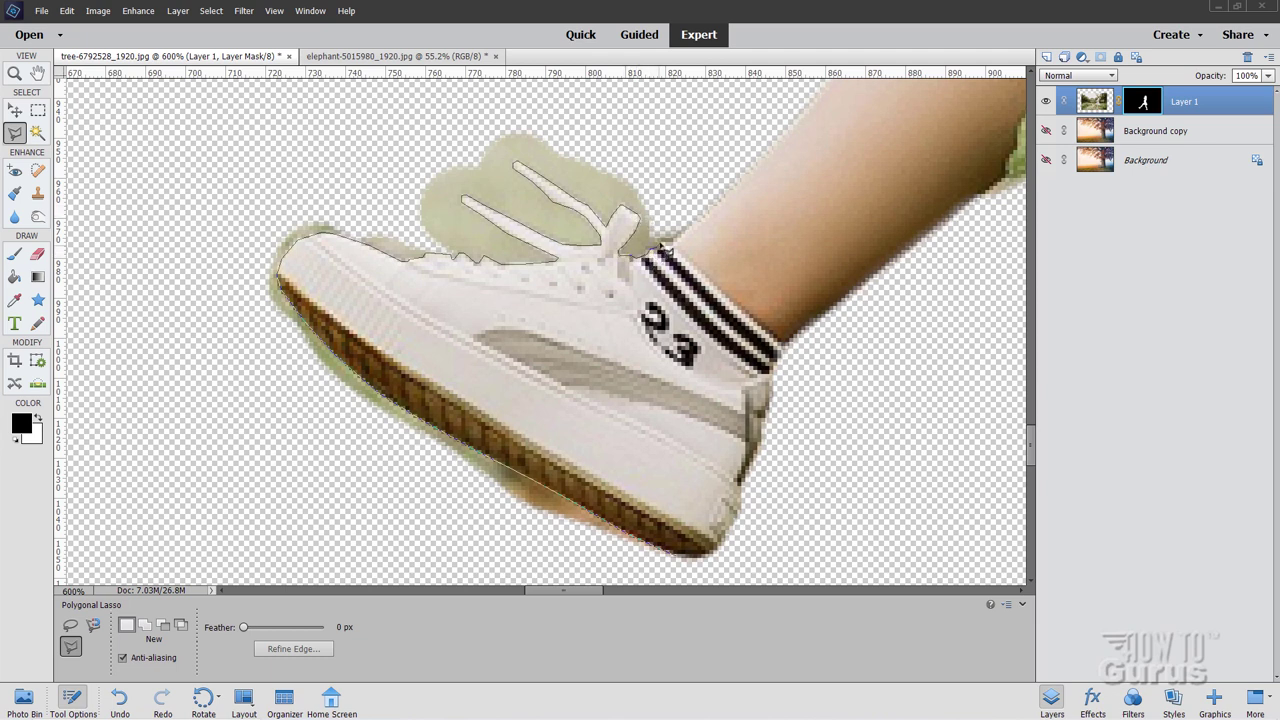
left_click(663, 246)
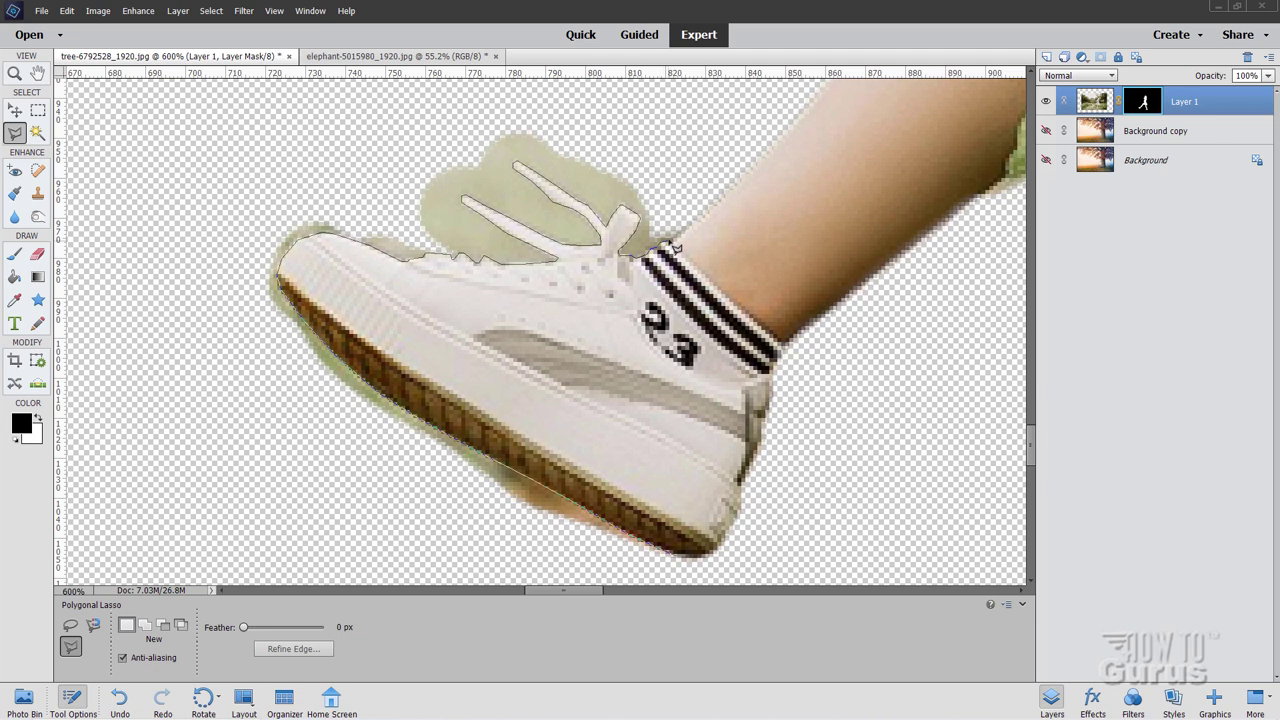
left_click(697, 157)
left_click(552, 97)
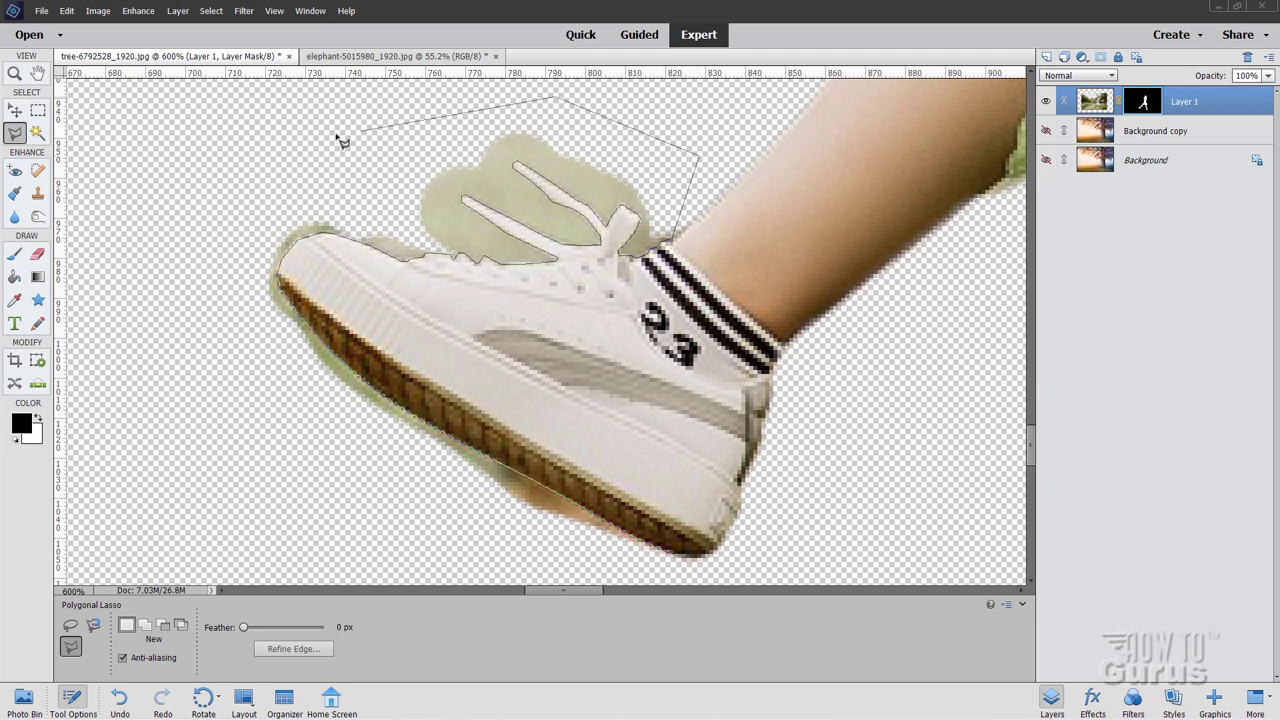
left_click(230, 138)
left_click(178, 418)
left_click(600, 566)
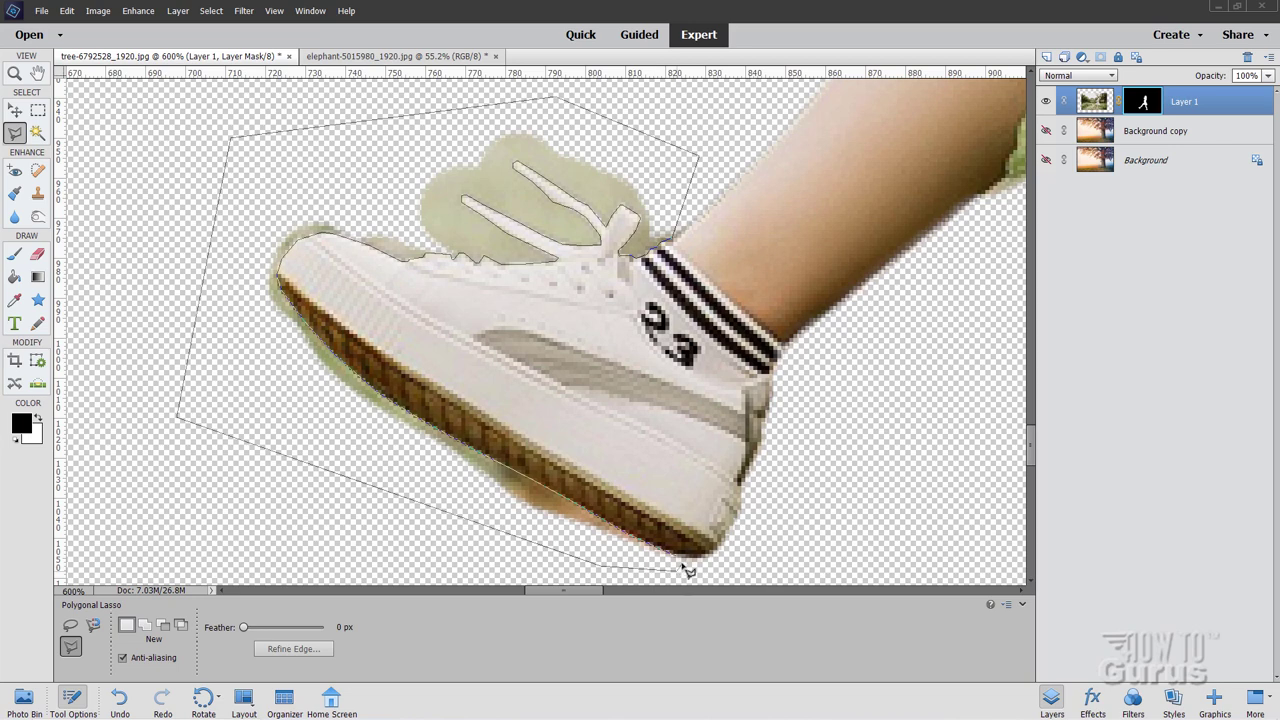
left_click(683, 566)
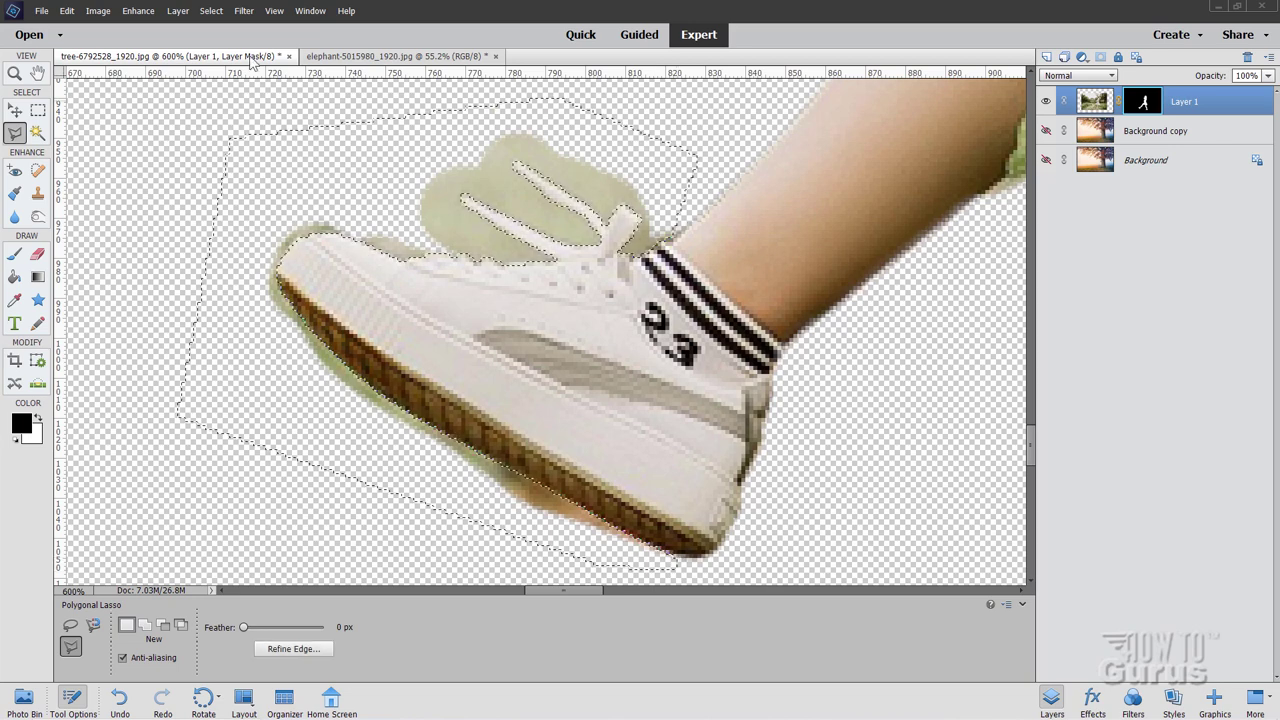
Step: Paint black on the mask inside the selection to clear the background around the shoe and laces, and deselect
left_click(12, 257)
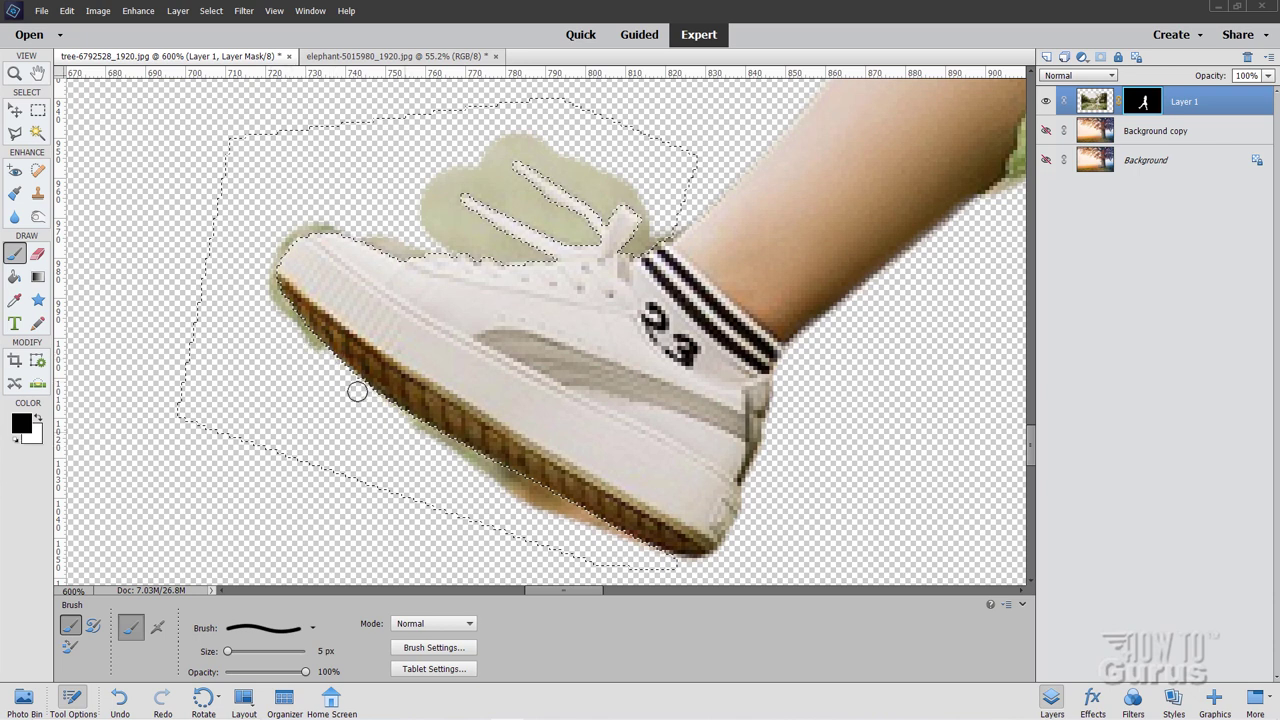
mouse_move(357, 391)
left_mouse_down()
mouse_move(427, 464)
mouse_move(474, 460)
mouse_move(438, 441)
mouse_move(536, 511)
mouse_move(467, 452)
mouse_move(597, 523)
mouse_move(554, 523)
mouse_move(660, 550)
left_mouse_up()
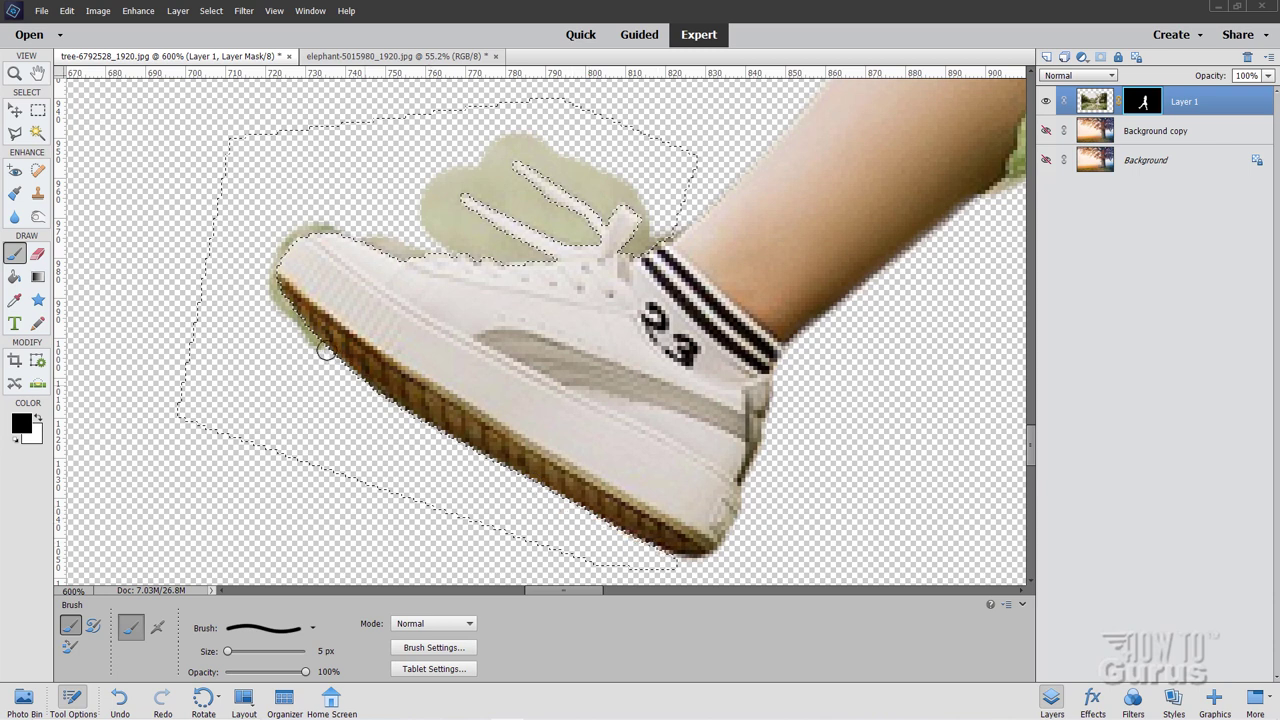
mouse_move(331, 369)
left_mouse_down()
mouse_move(266, 278)
mouse_move(279, 304)
mouse_move(270, 284)
mouse_move(292, 228)
mouse_move(264, 267)
mouse_move(296, 237)
mouse_move(347, 231)
mouse_move(313, 224)
mouse_move(455, 268)
mouse_move(405, 248)
mouse_move(505, 263)
mouse_move(460, 265)
mouse_move(480, 228)
mouse_move(520, 232)
mouse_move(450, 181)
mouse_move(475, 240)
mouse_move(426, 227)
mouse_move(433, 187)
mouse_move(417, 185)
mouse_move(562, 240)
mouse_move(510, 201)
mouse_move(577, 208)
mouse_move(424, 154)
mouse_move(563, 209)
mouse_move(494, 172)
mouse_move(525, 181)
mouse_move(508, 143)
mouse_move(598, 196)
mouse_move(536, 140)
mouse_move(658, 194)
mouse_move(618, 206)
mouse_move(619, 228)
mouse_move(666, 229)
mouse_move(626, 239)
mouse_move(676, 222)
left_mouse_up()
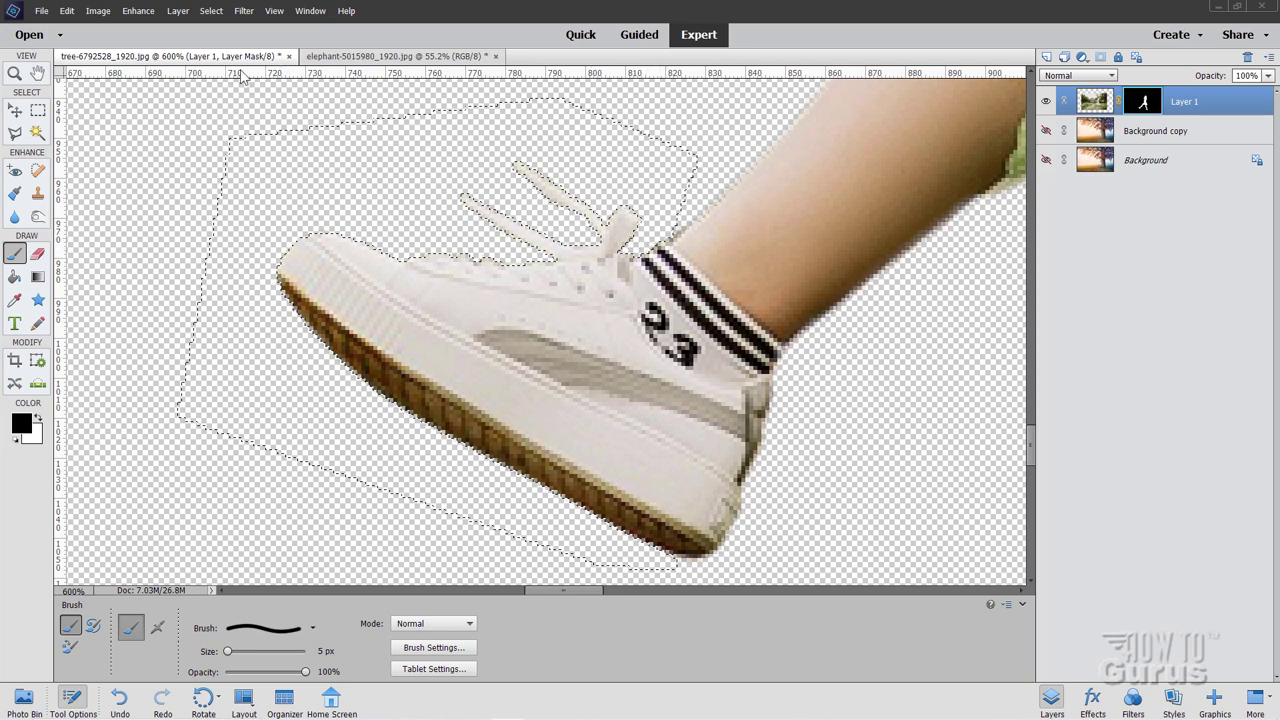
key("ctrl+d")
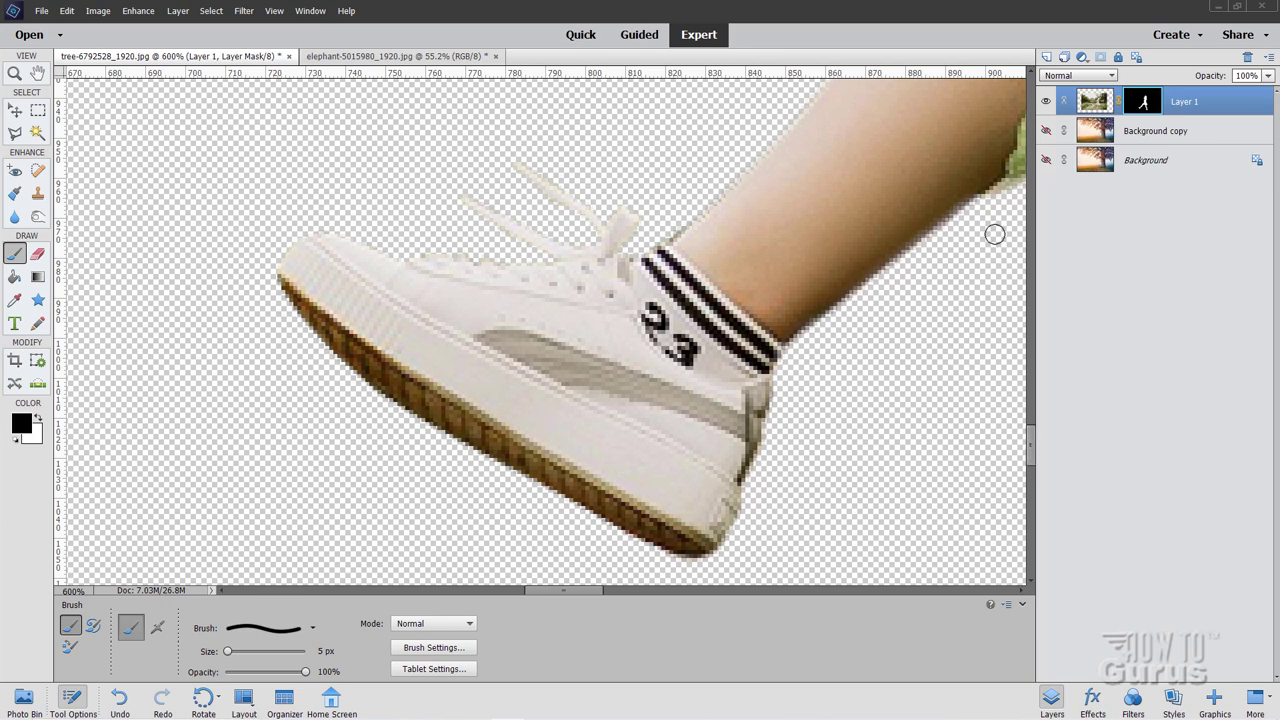
Step: Select the leftover background between the hat brim, the face and the flowers with the Polygonal Lasso
left_click_drag(1034, 452, 1039, 346)
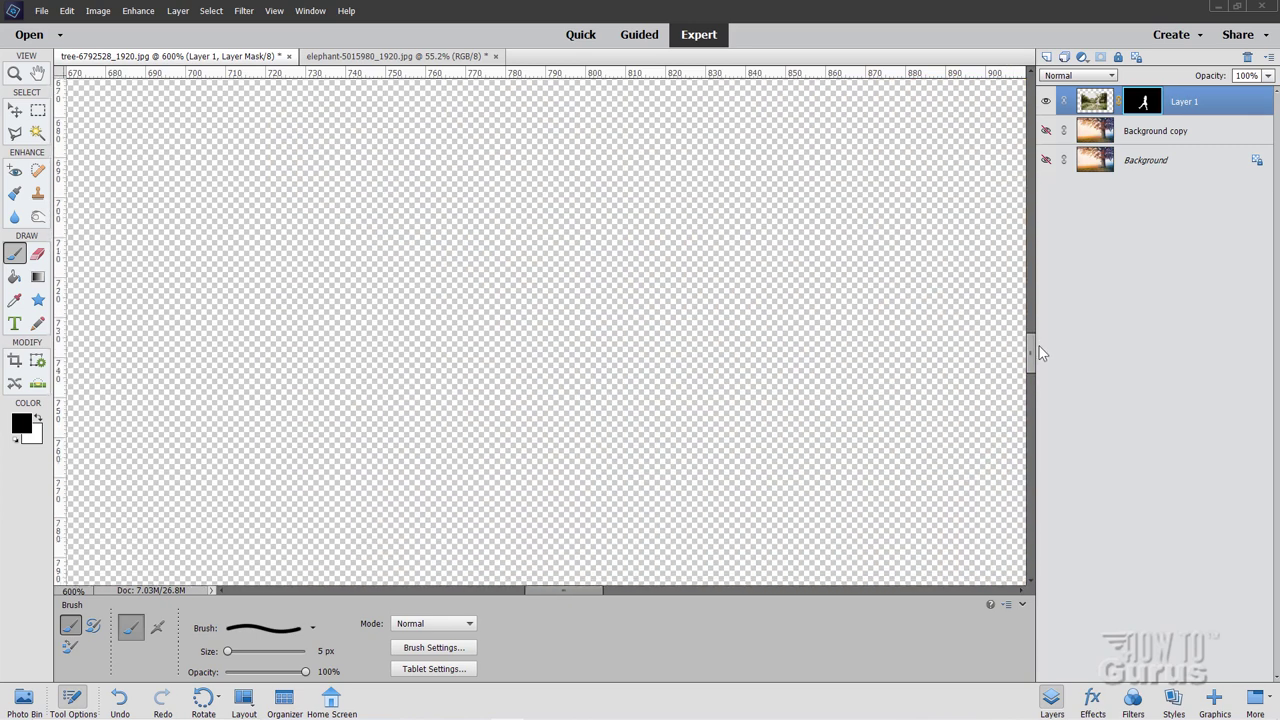
left_click_drag(538, 592, 616, 590)
mouse_move(603, 203)
left_mouse_down()
mouse_move(462, 383)
mouse_move(388, 532)
left_mouse_up()
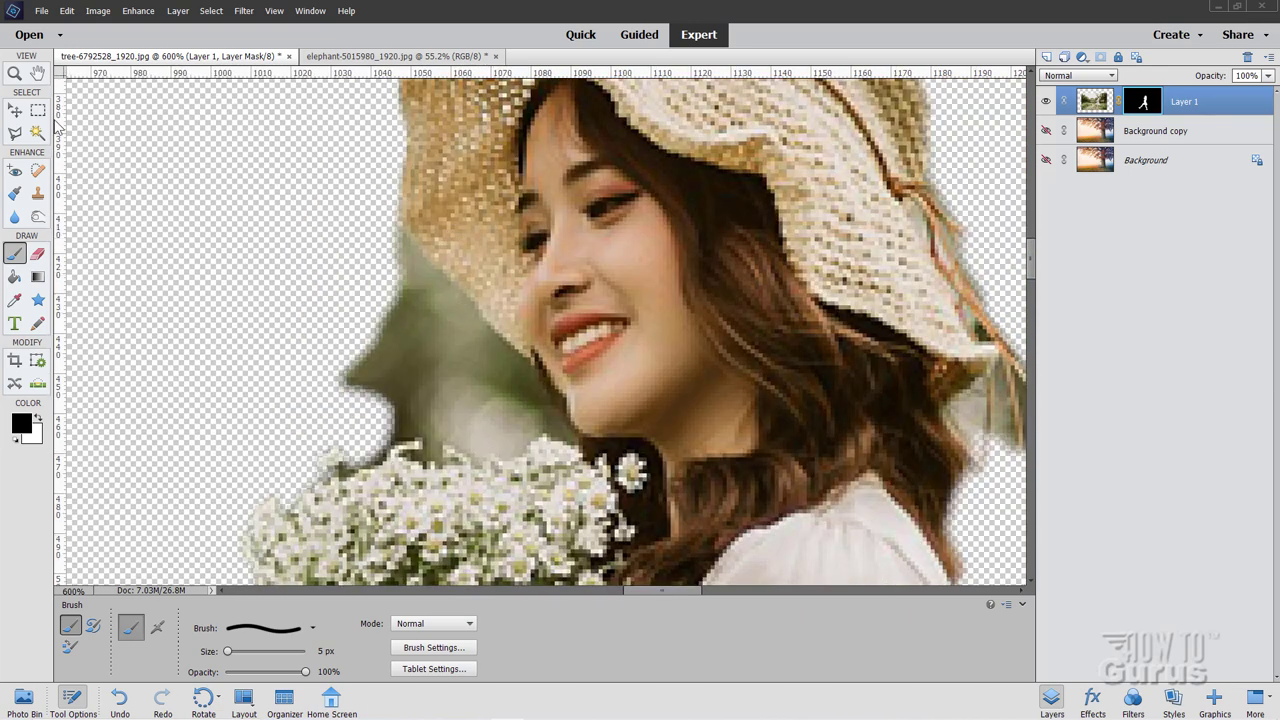
left_click(14, 134)
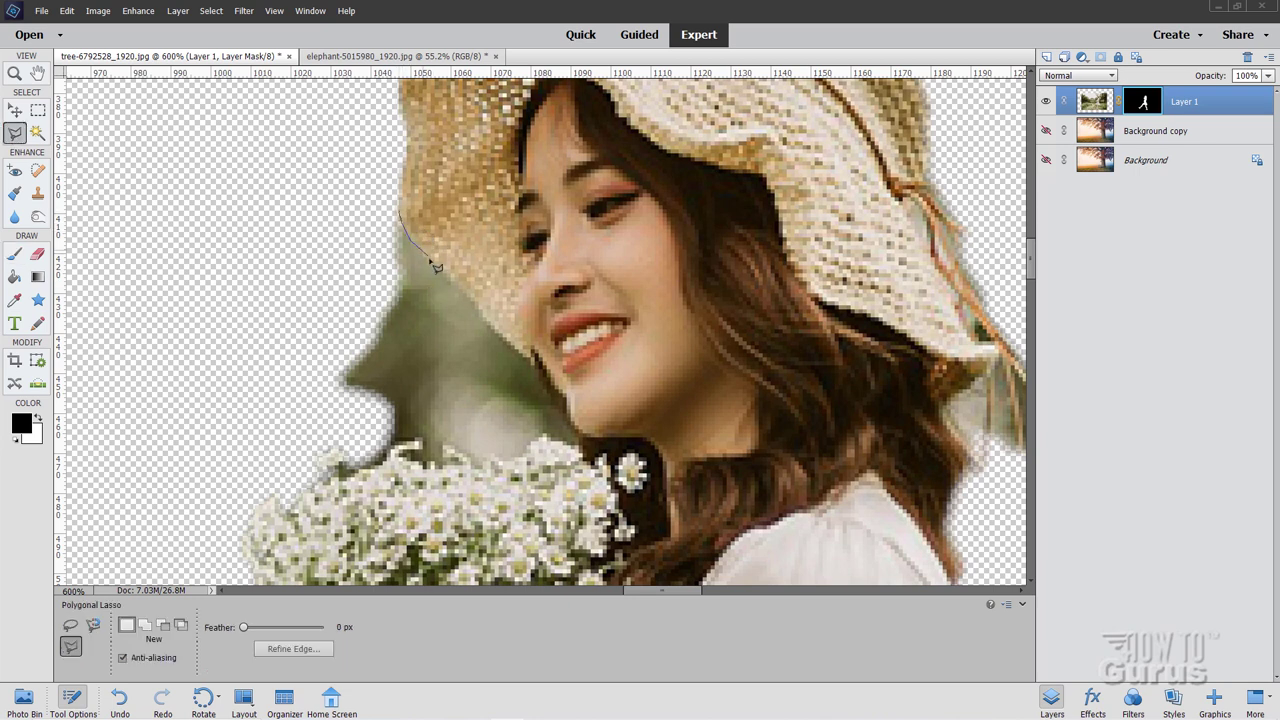
left_click(470, 300)
left_click(348, 466)
left_click(248, 358)
left_click(306, 152)
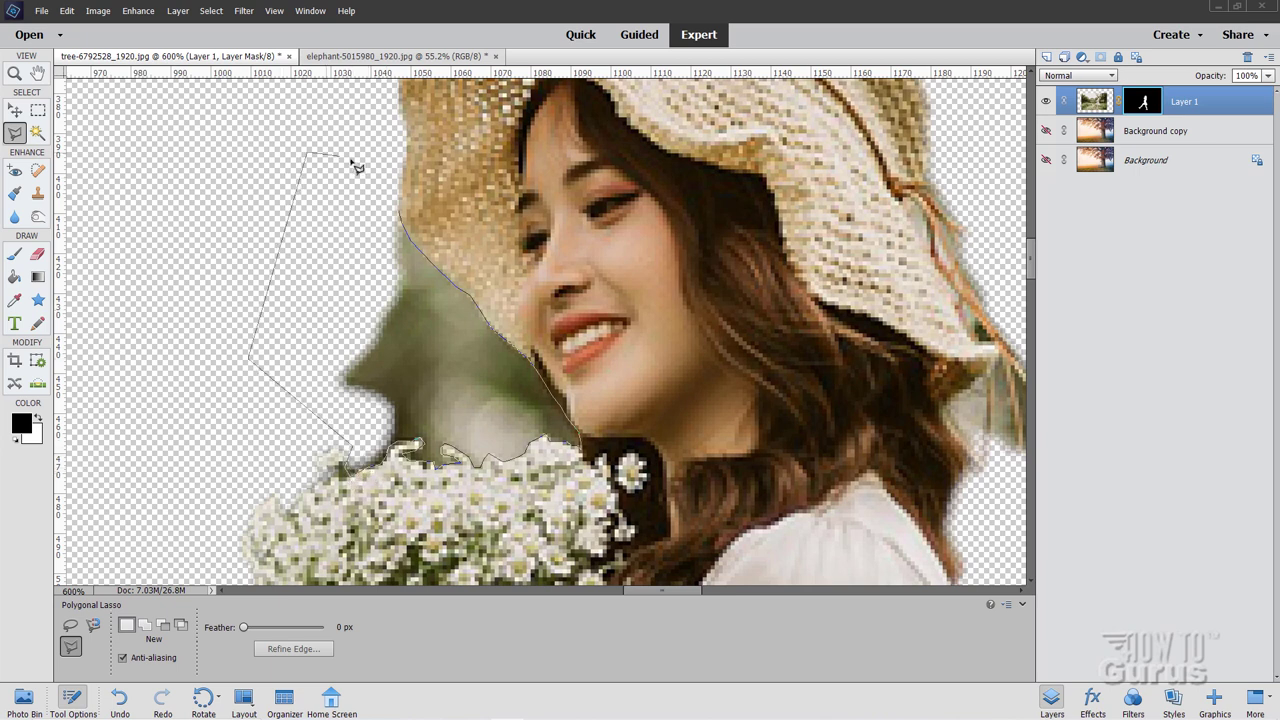
left_click(418, 235)
Step: Paint black on the mask inside the selection to clear the background beside the face and above the flowers, and deselect
left_click(15, 253)
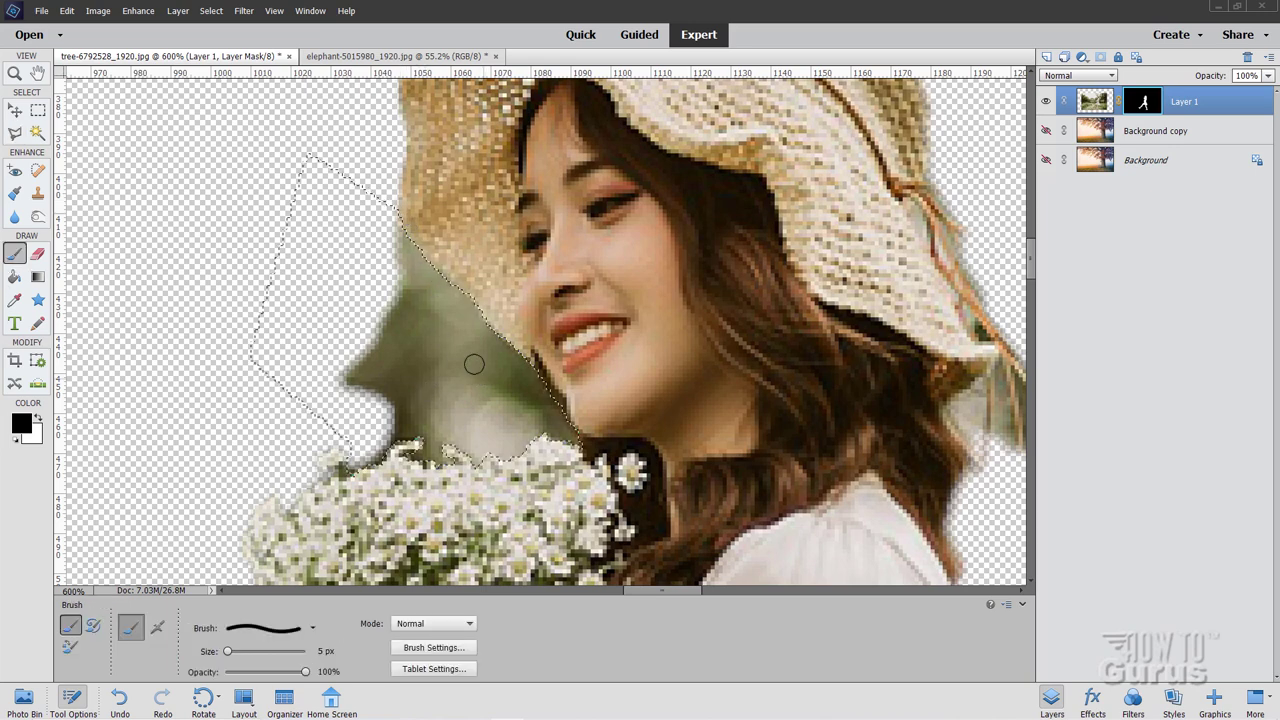
mouse_move(370, 202)
left_mouse_down()
mouse_move(418, 278)
mouse_move(486, 339)
mouse_move(391, 212)
mouse_move(589, 435)
mouse_move(555, 410)
mouse_move(518, 411)
mouse_move(481, 444)
mouse_move(538, 439)
mouse_move(410, 437)
mouse_move(409, 454)
mouse_move(371, 460)
mouse_move(493, 427)
mouse_move(504, 386)
mouse_move(477, 353)
mouse_move(518, 387)
mouse_move(364, 262)
mouse_move(355, 366)
mouse_move(381, 343)
mouse_move(365, 315)
mouse_move(386, 357)
mouse_move(490, 418)
mouse_move(539, 427)
mouse_move(410, 323)
left_mouse_up()
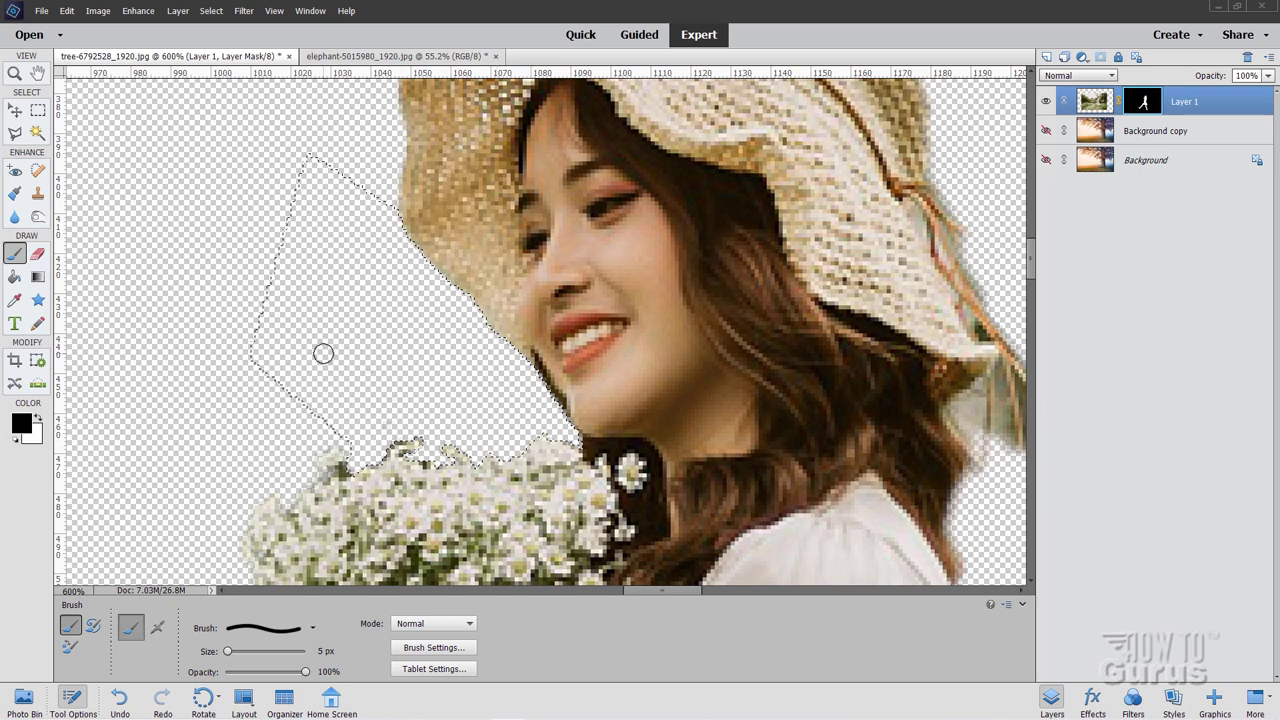
key("ctrl+d")
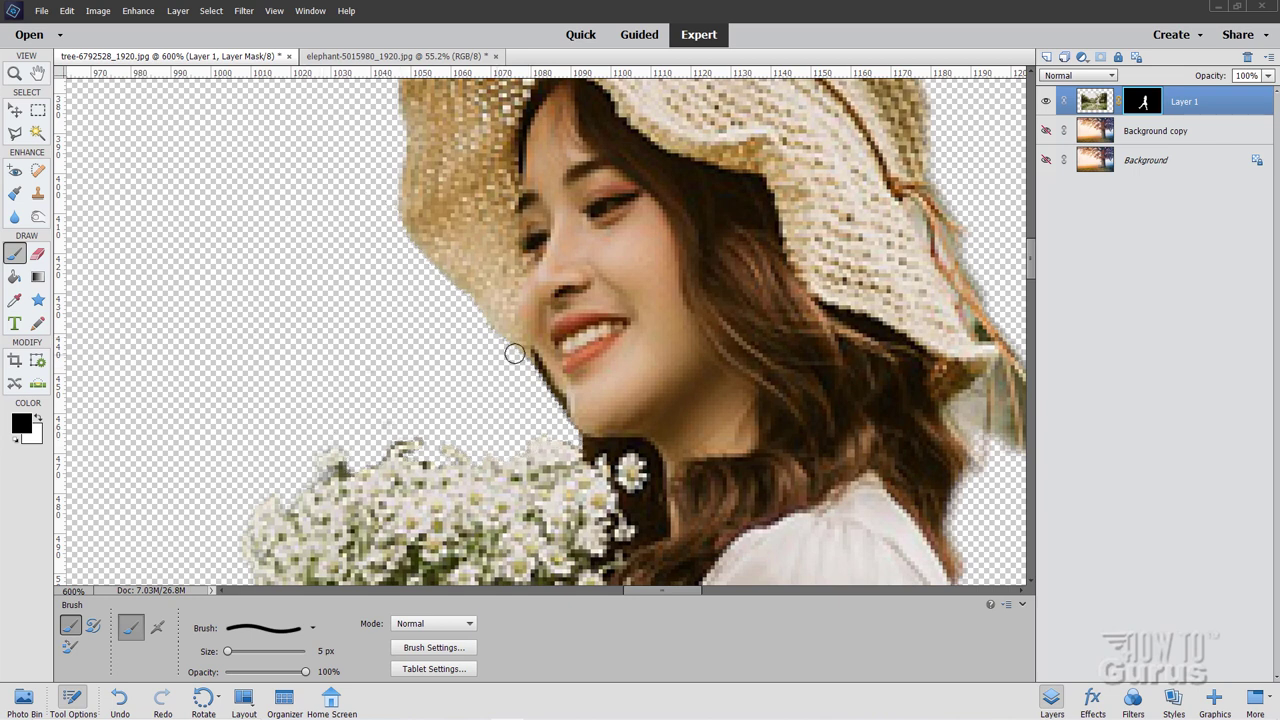
Step: Select the background behind the hat with the Polygonal Lasso, tracing closely around the hanging hat strings and the edge of the hair
scroll(683, 148, "down", 5)
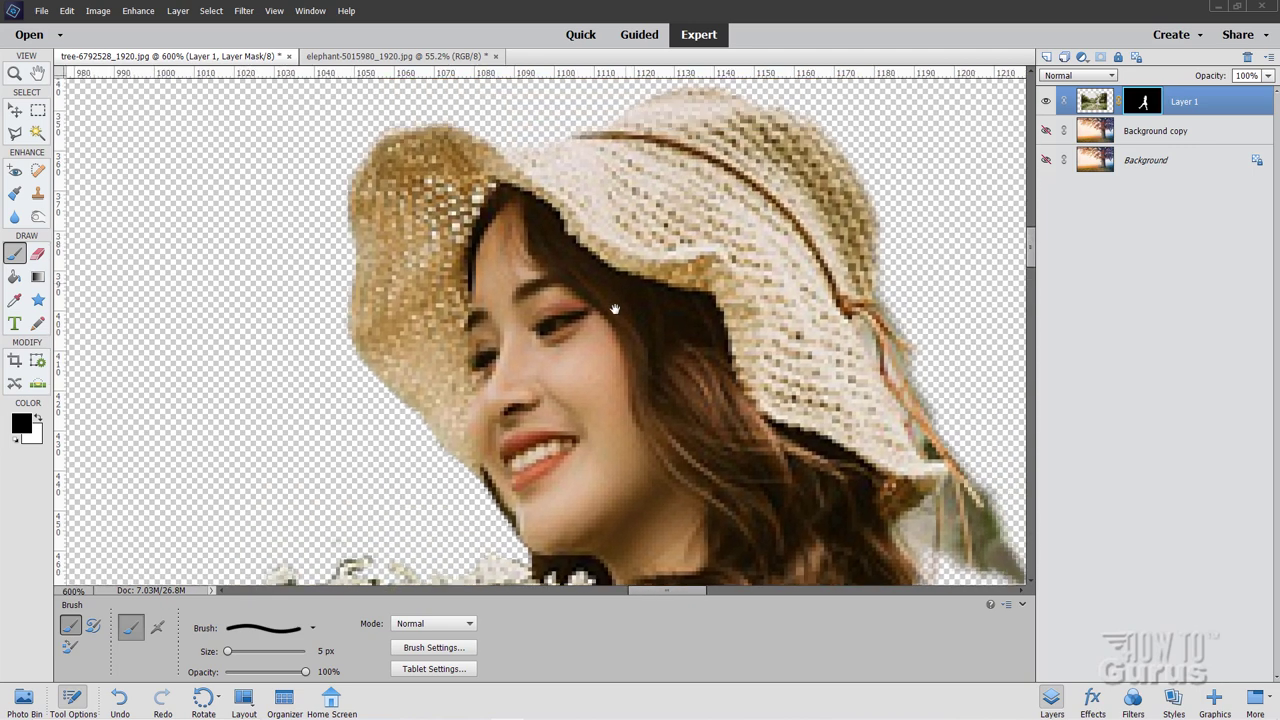
scroll(684, 435, "up", 5)
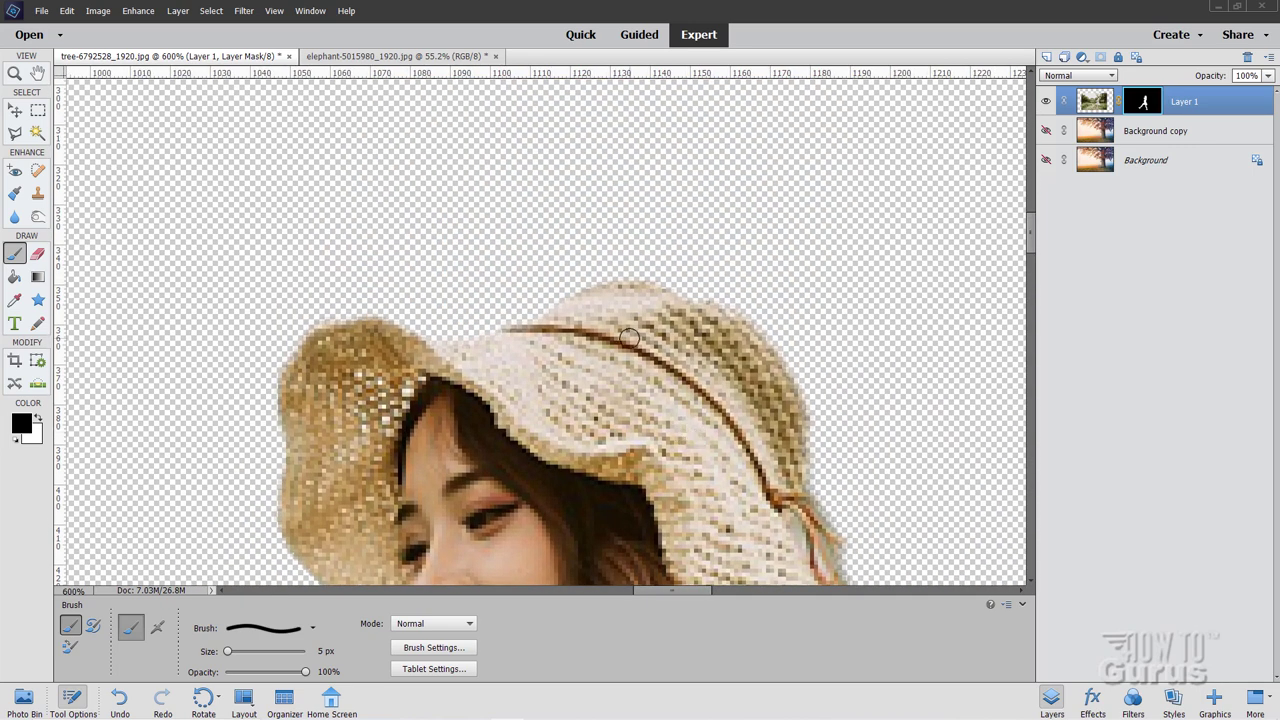
left_click_drag(913, 457, 643, 280)
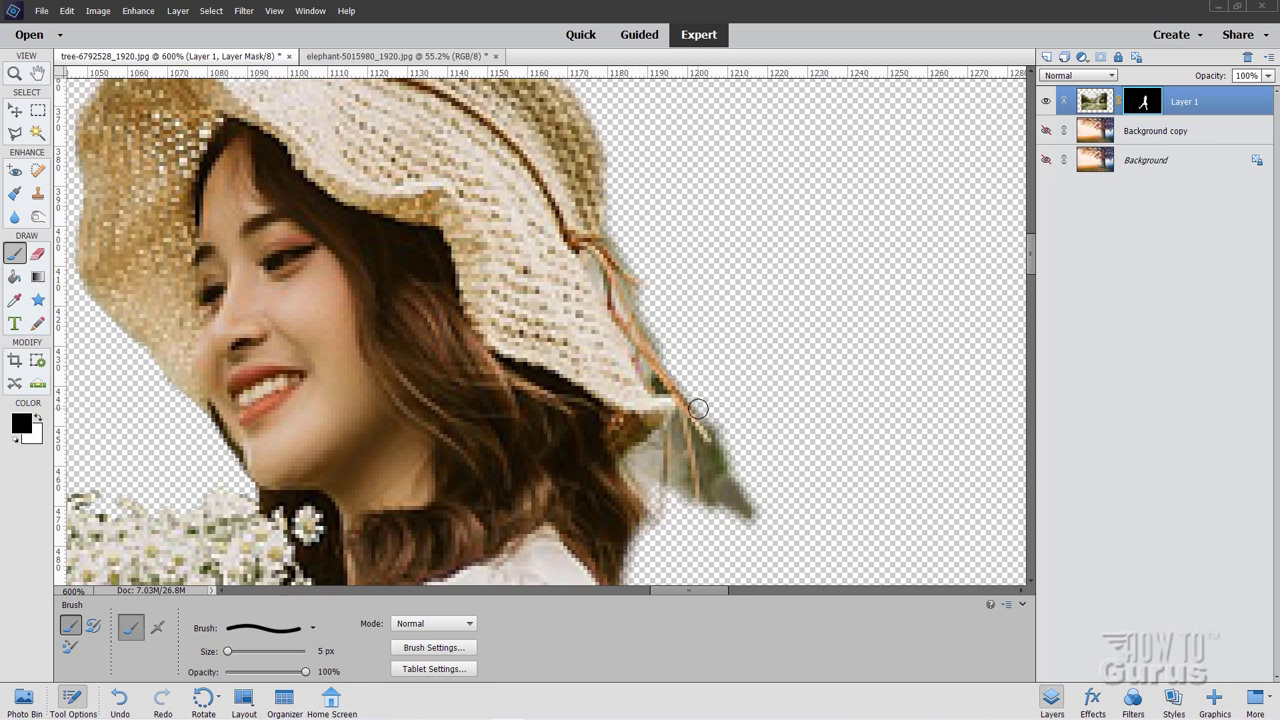
left_click(15, 133)
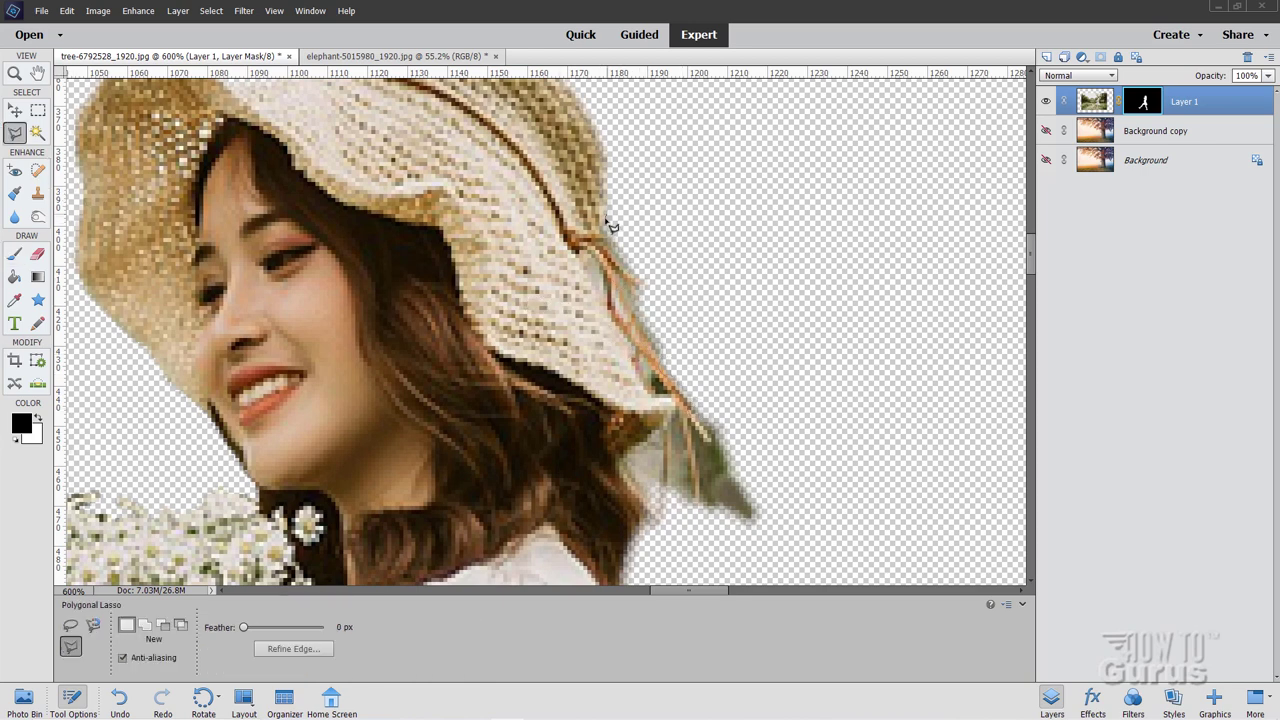
left_click(642, 283)
left_click(631, 305)
left_click(694, 497)
left_click(682, 416)
left_click(662, 515)
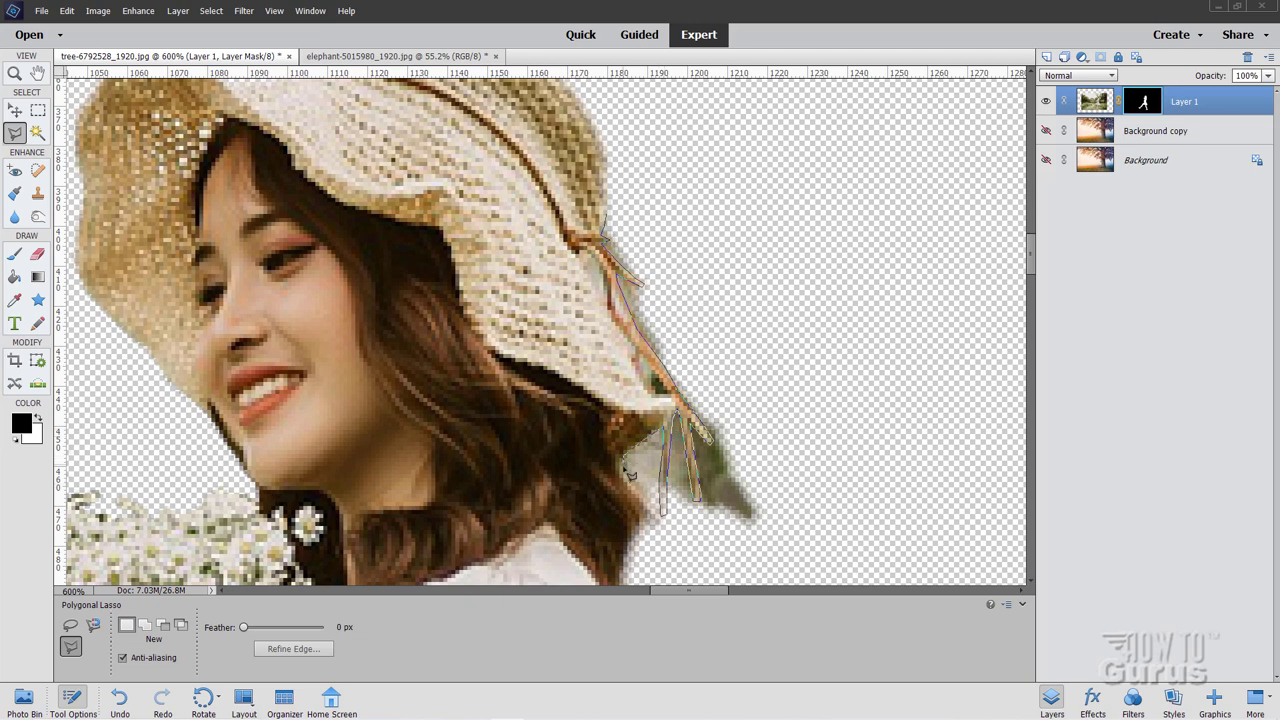
left_click(624, 462)
left_click(680, 555)
left_click(833, 545)
left_click(752, 198)
left_click(630, 140)
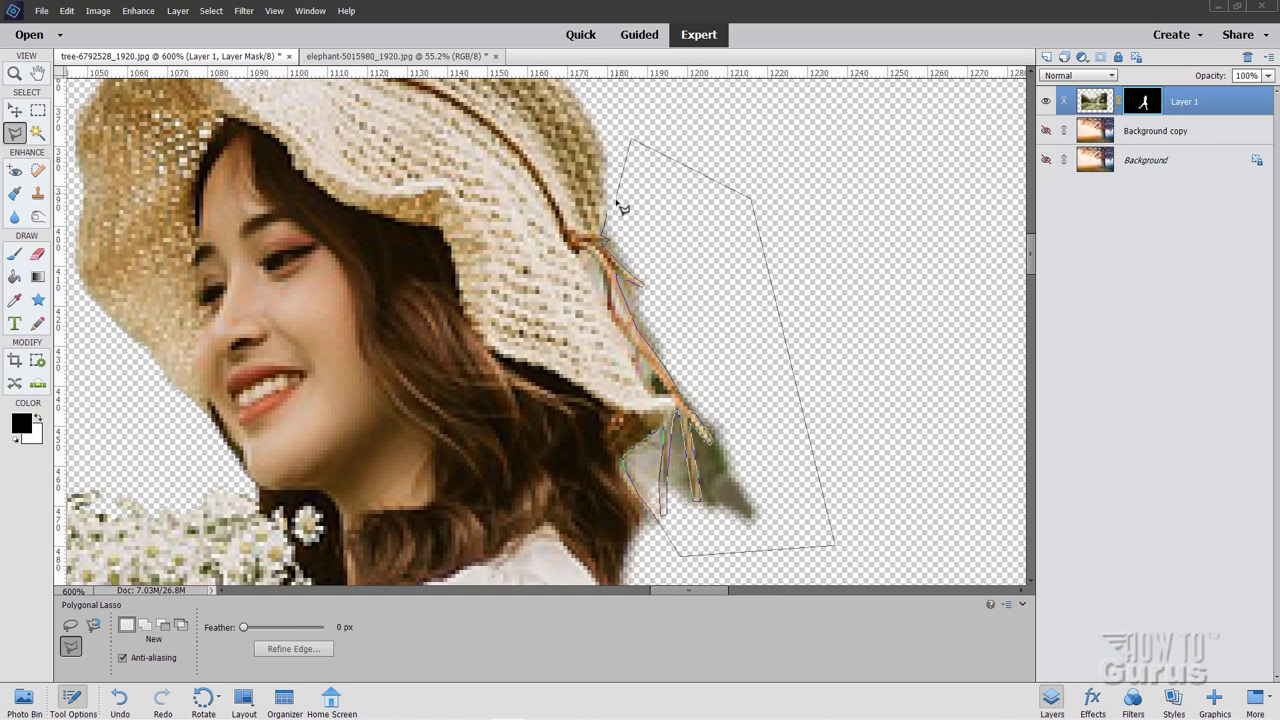
left_click(607, 220)
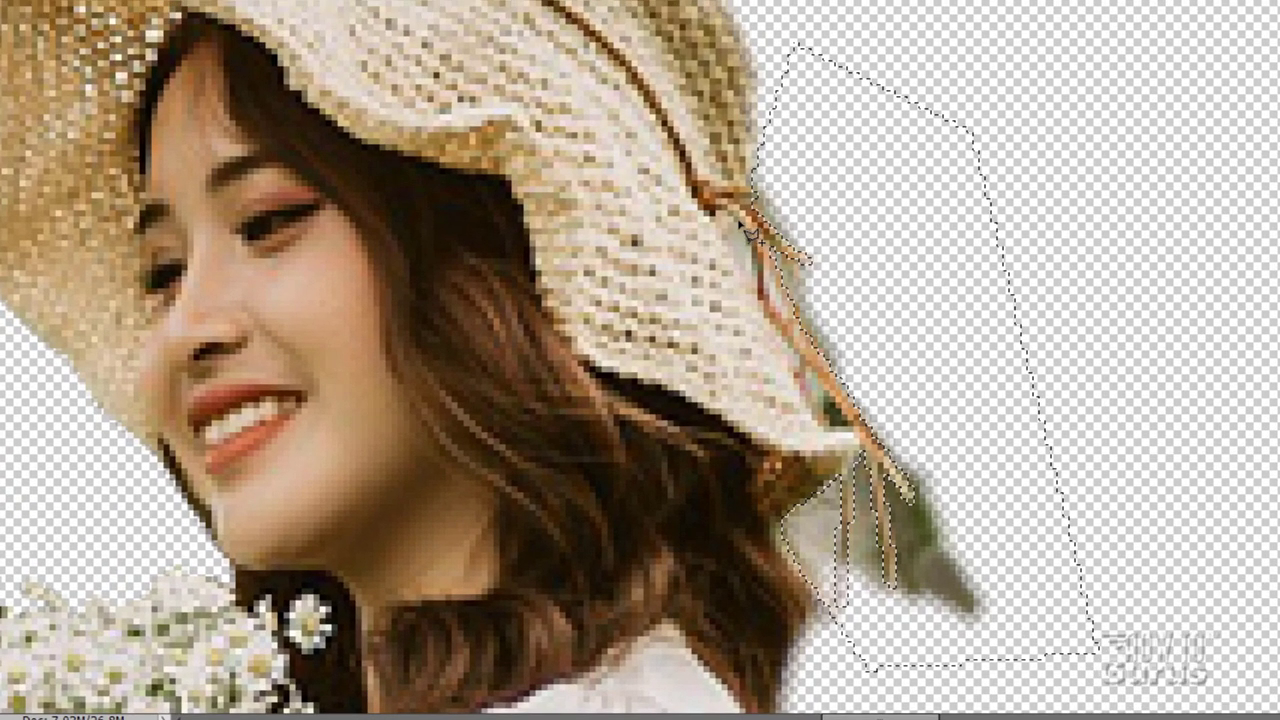
Step: Add the small gaps between the hat brim and its strings to the selection
left_click(739, 222)
left_click(726, 232)
left_click(733, 256)
left_click(746, 277)
left_click(753, 247)
left_click(740, 224)
left_click_drag(848, 434, 814, 382)
Step: Paint black on the mask inside the selection to clear the background around the hat strings, and invert the selection
mouse_move(750, 257)
left_mouse_down()
mouse_move(883, 477)
mouse_move(883, 530)
mouse_move(888, 450)
mouse_move(883, 530)
mouse_move(932, 645)
mouse_move(929, 592)
mouse_move(868, 562)
mouse_move(853, 590)
mouse_move(830, 568)
mouse_move(800, 511)
mouse_move(821, 480)
mouse_move(822, 497)
mouse_move(870, 540)
left_mouse_up()
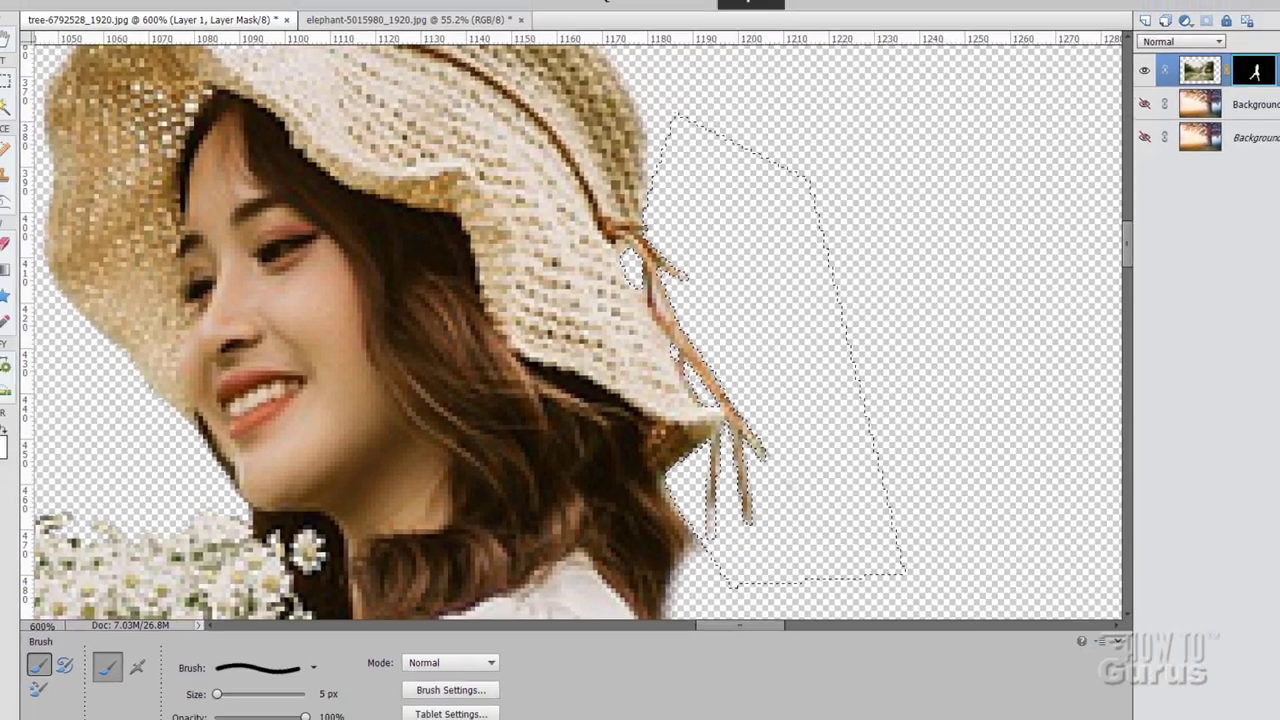
left_click(211, 10)
left_click(226, 64)
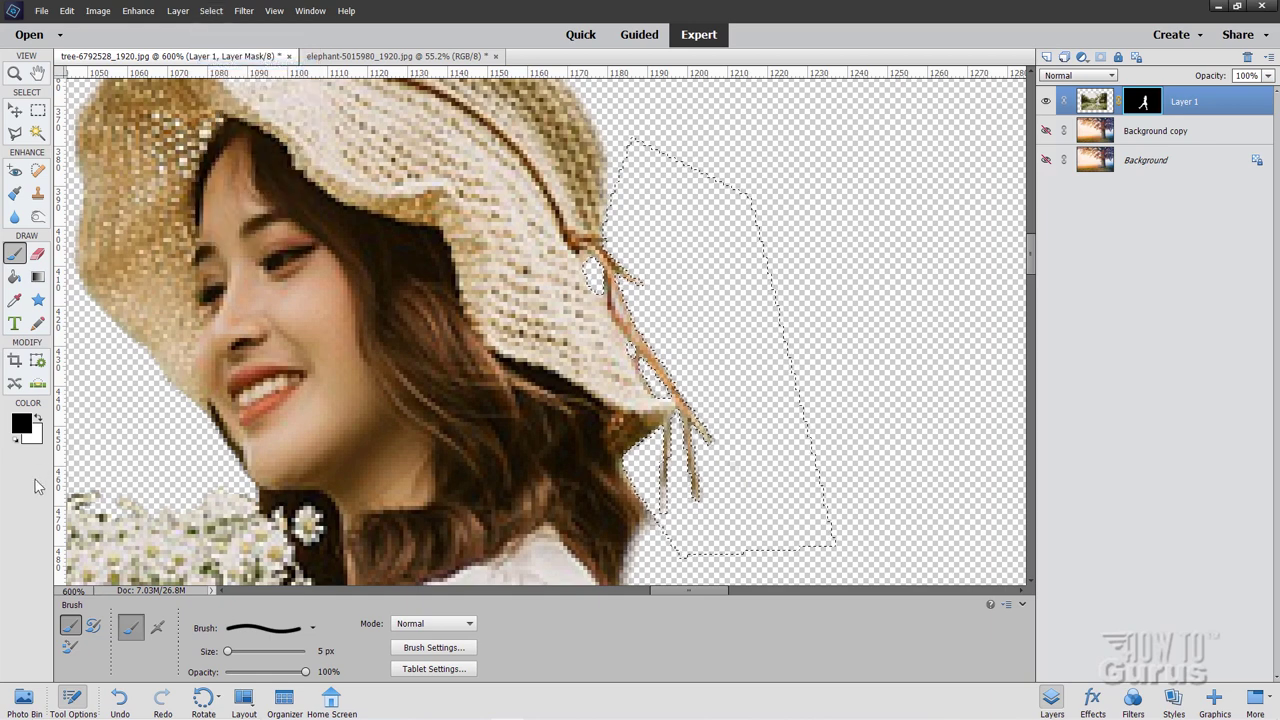
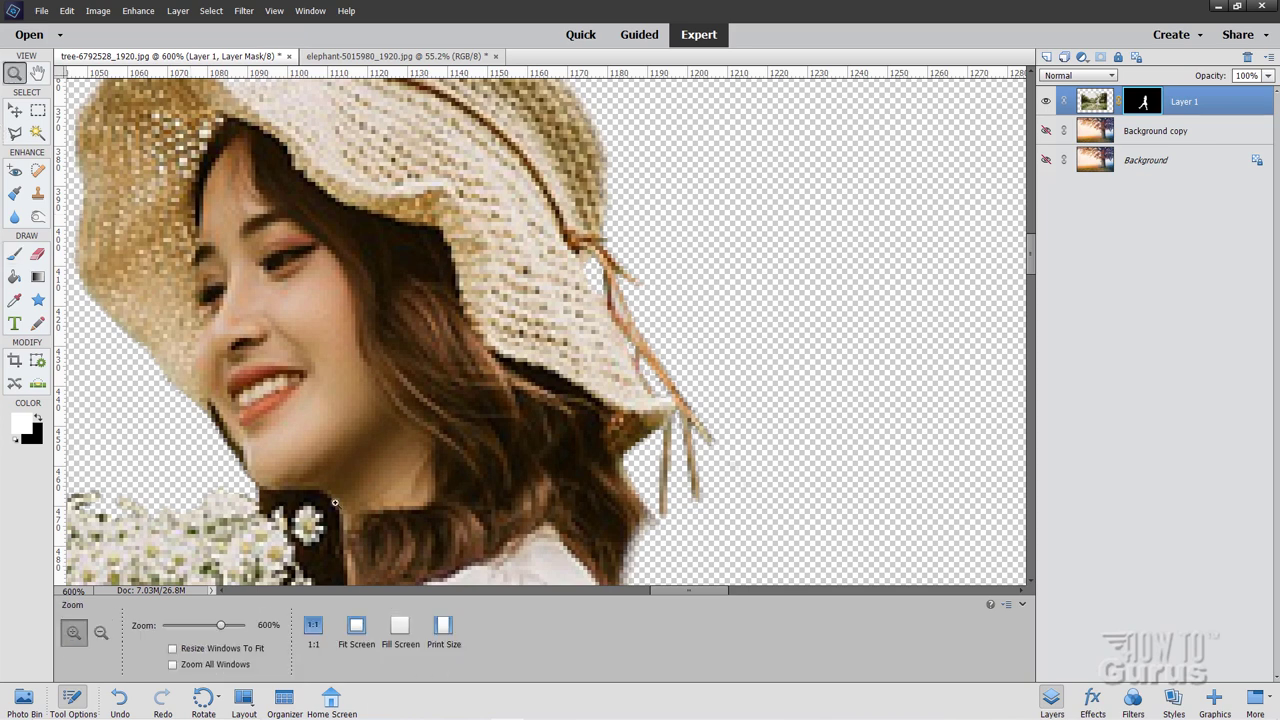
Step: Paint white on the mask with the 5 px brush to restore the toe and sole edge of the standing foot's shoe
left_click(357, 630)
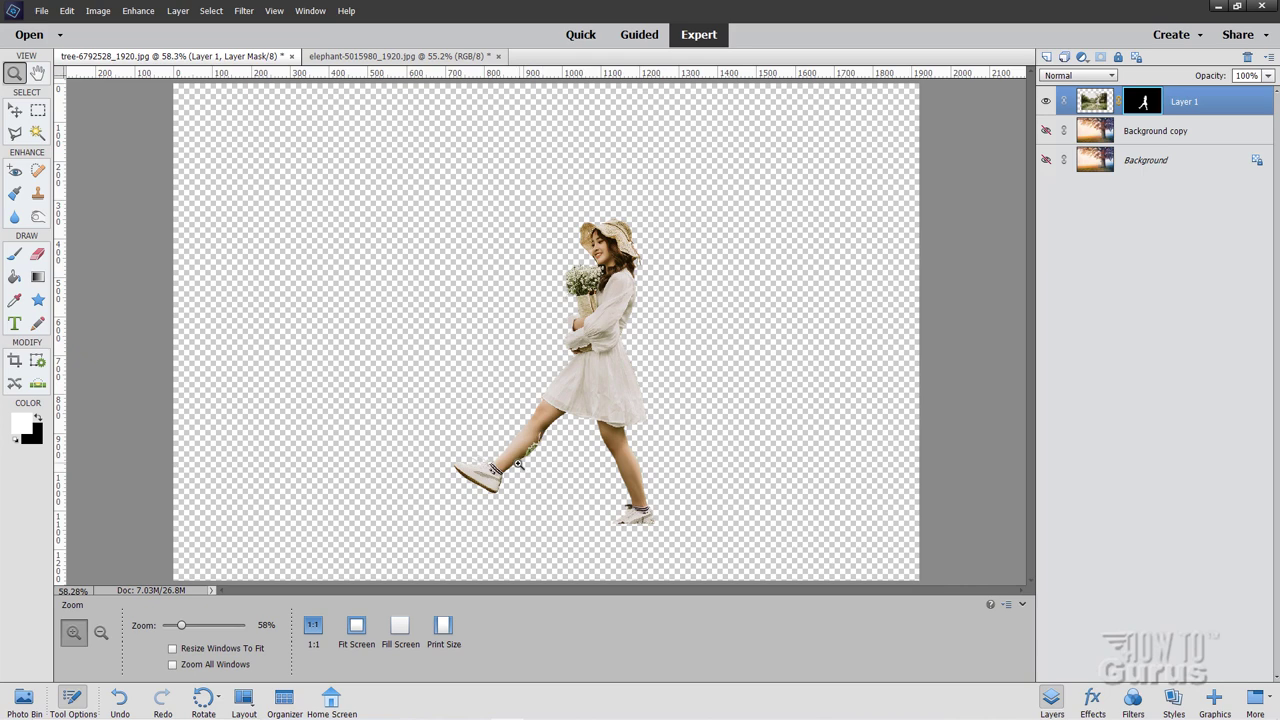
left_click(633, 513)
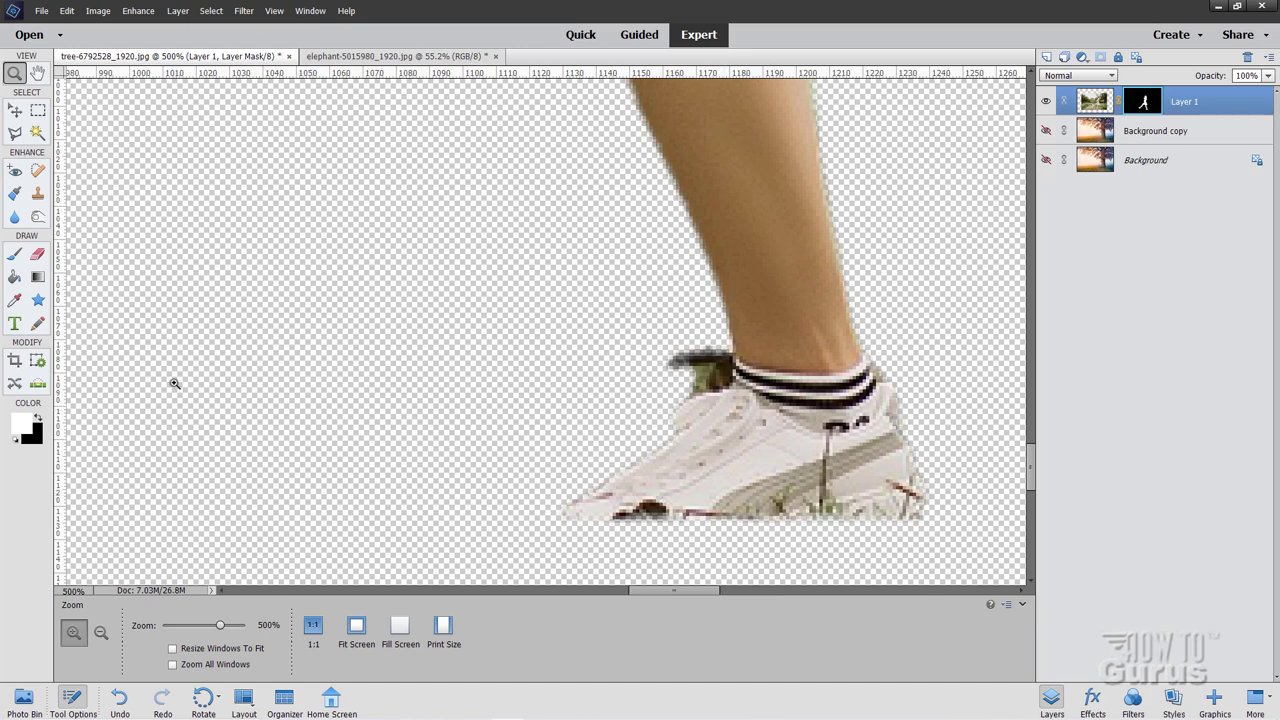
key("b")
mouse_move(560, 505)
left_mouse_down()
mouse_move(593, 495)
mouse_move(533, 518)
left_mouse_up()
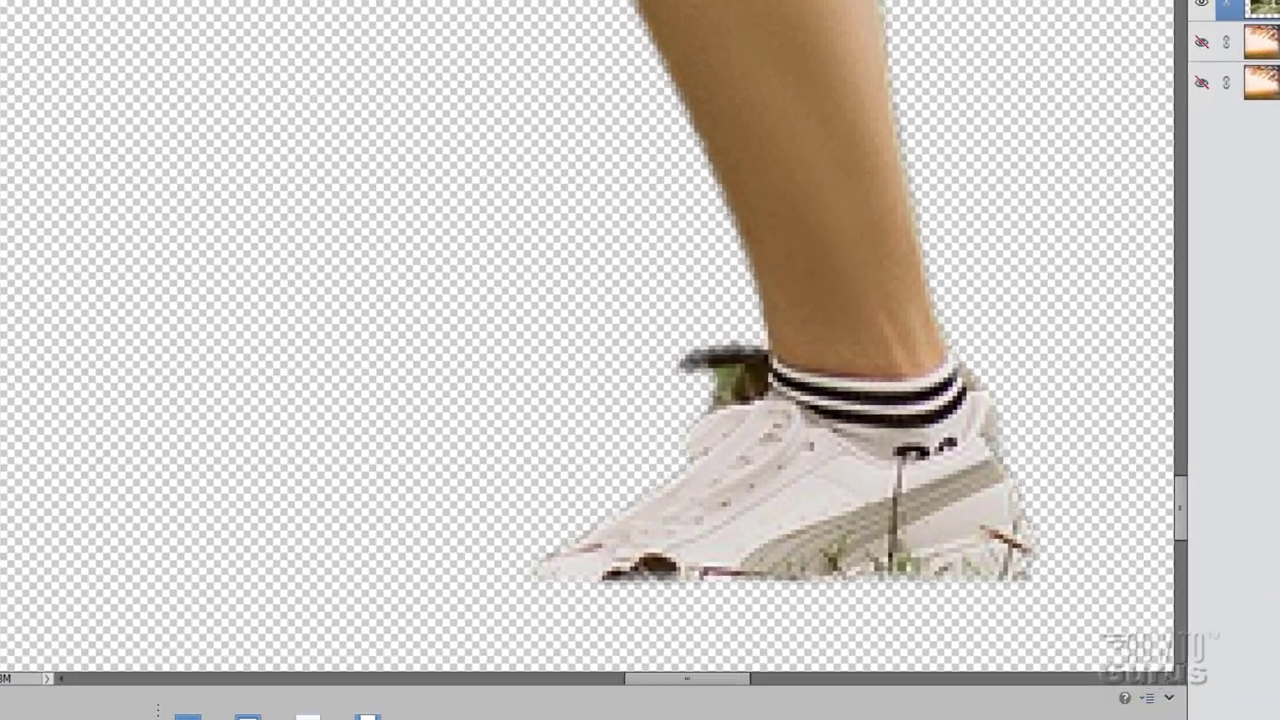
mouse_move(480, 597)
left_mouse_down()
mouse_move(544, 594)
mouse_move(465, 614)
mouse_move(611, 605)
mouse_move(562, 595)
mouse_move(706, 595)
left_mouse_up()
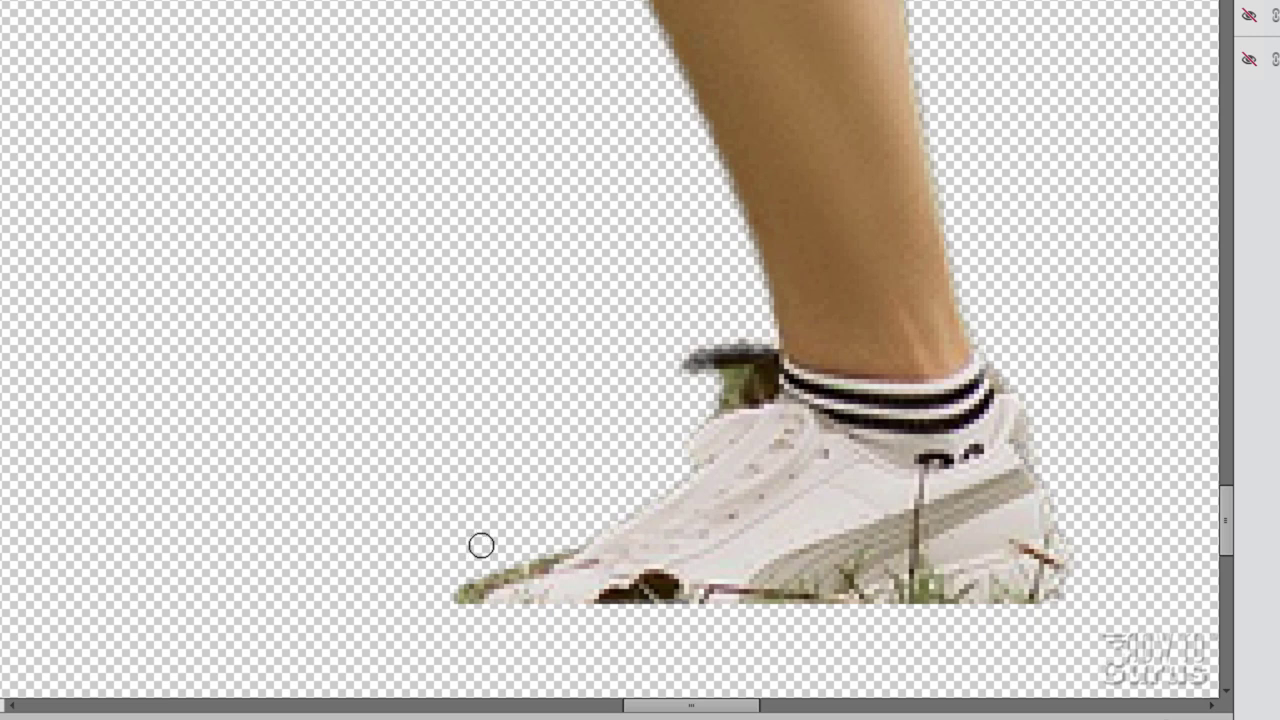
Step: Paint black on the mask to clear the grass at the shoe's toe, the leftovers above the laces and the fringe behind the heel
mouse_move(478, 582)
left_mouse_down()
mouse_move(464, 617)
mouse_move(451, 574)
left_mouse_up()
mouse_move(742, 397)
left_mouse_down()
mouse_move(767, 385)
mouse_move(759, 350)
mouse_move(690, 362)
left_mouse_up()
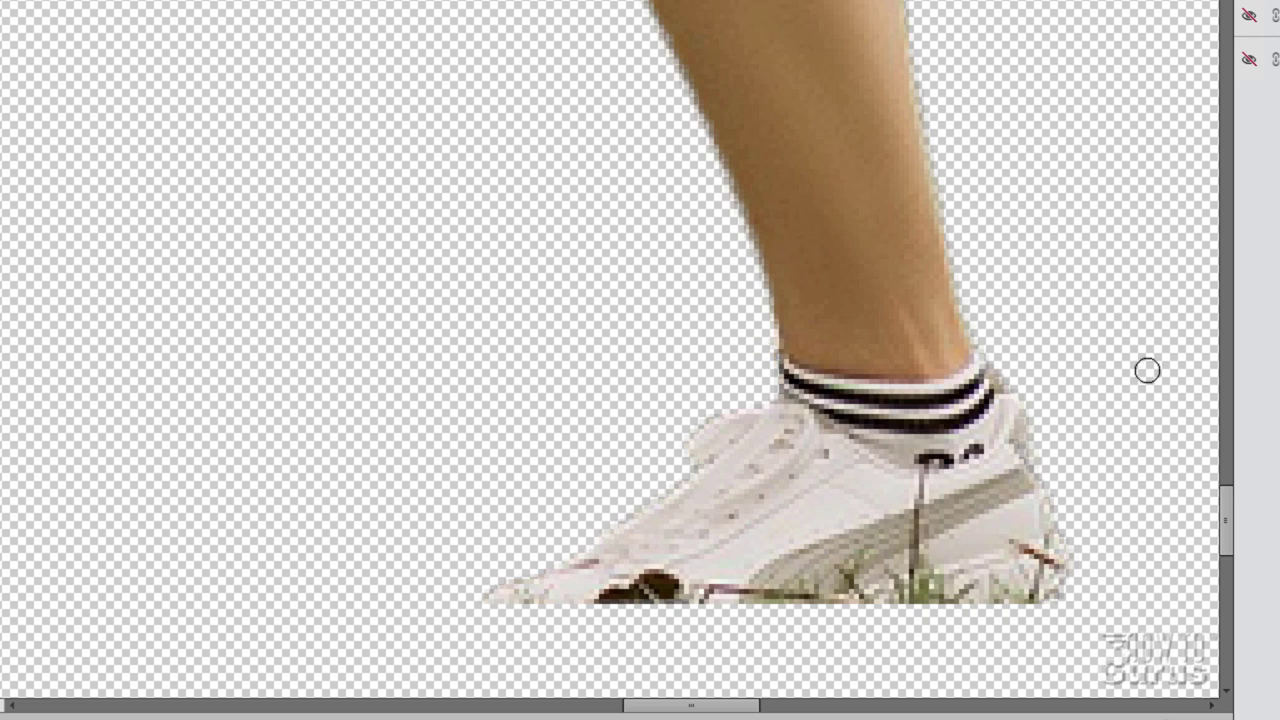
mouse_move(1027, 390)
left_mouse_down()
mouse_move(1066, 540)
mouse_move(1049, 586)
mouse_move(1101, 583)
left_mouse_up()
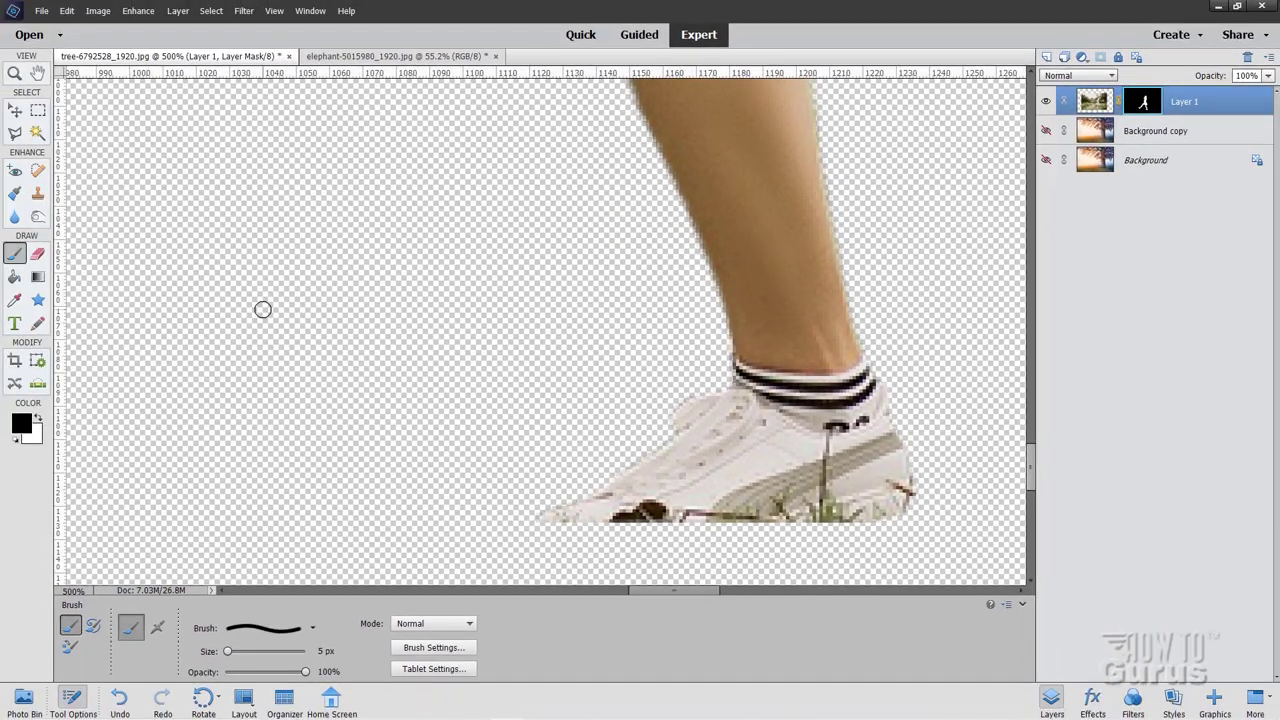
Step: Refine the mask along the underside of the raised leg, restoring the lower calf with white and clearing the fringe beside the plant with black
mouse_move(206, 208)
left_mouse_down()
mouse_move(511, 311)
mouse_move(620, 322)
left_mouse_up()
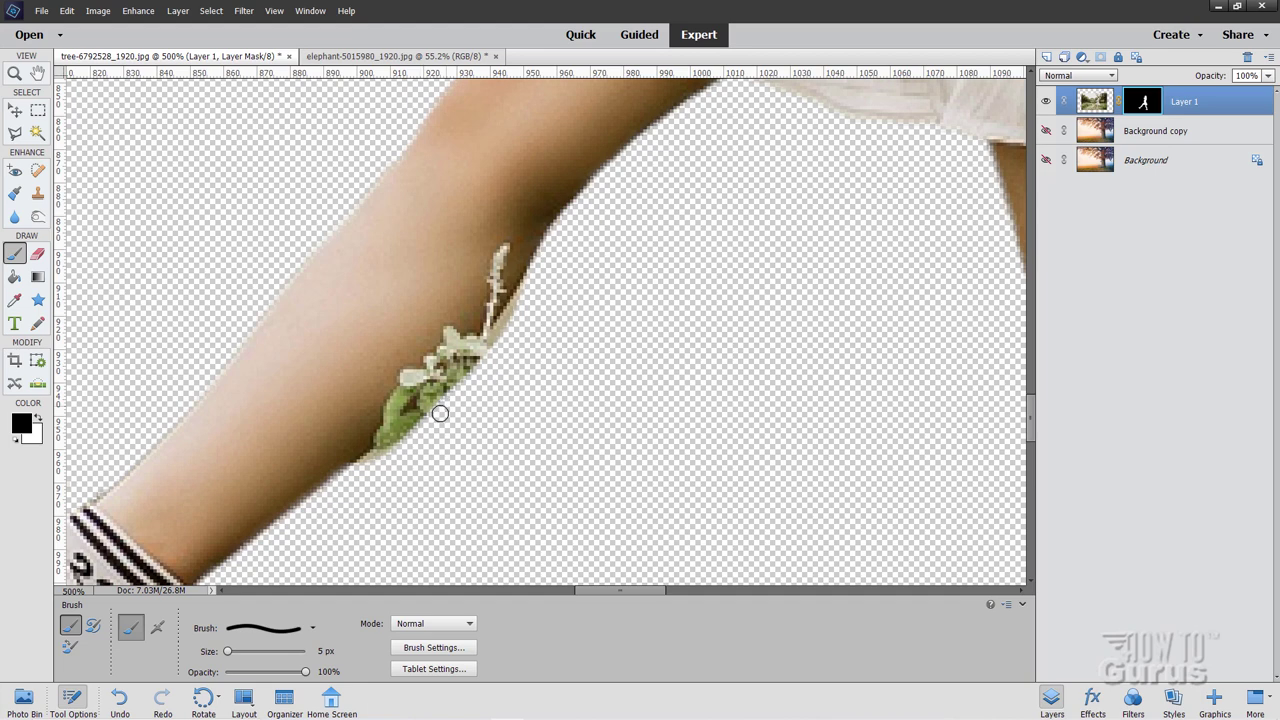
mouse_move(493, 479)
left_mouse_down()
mouse_move(557, 380)
mouse_move(543, 383)
left_mouse_up()
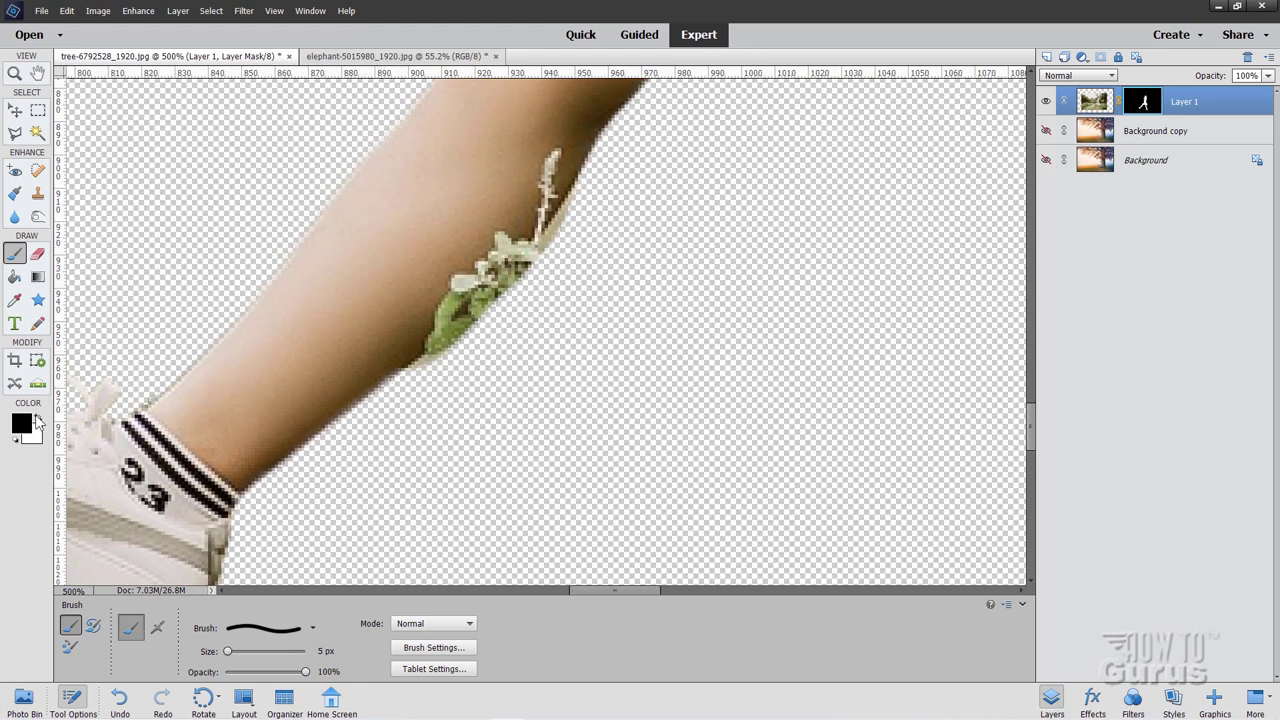
left_click(37, 419)
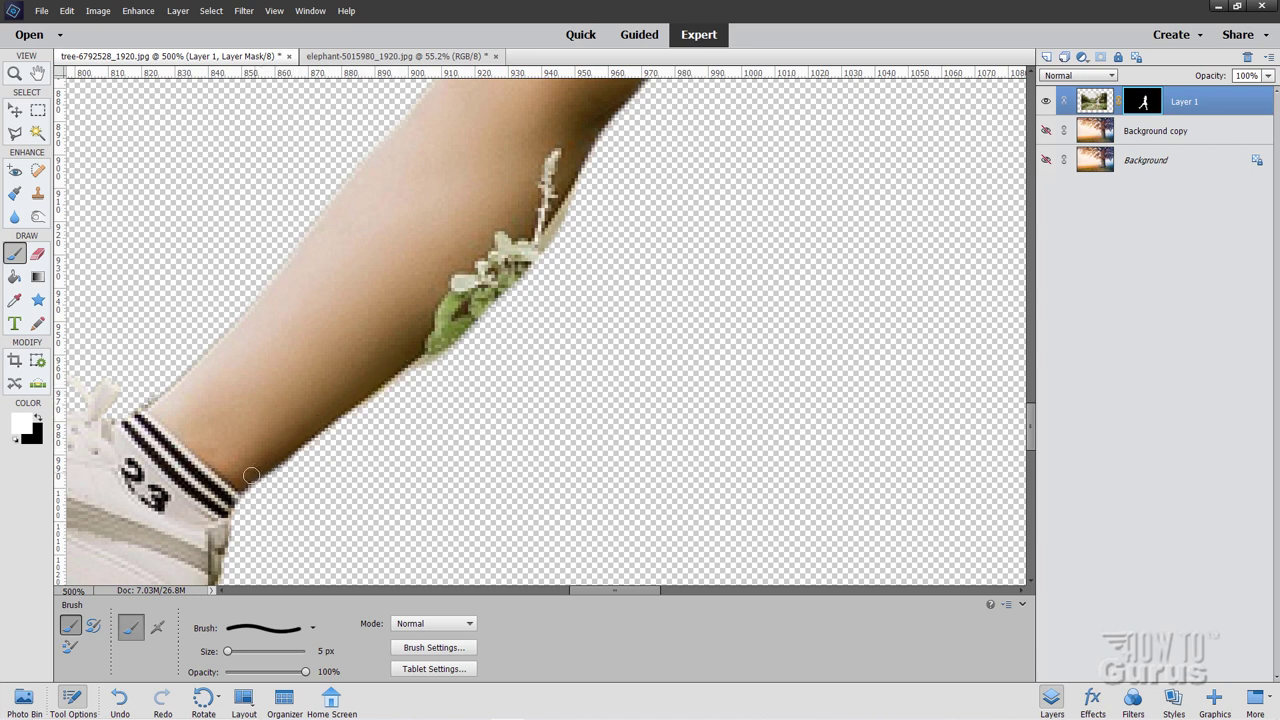
left_click(37, 419)
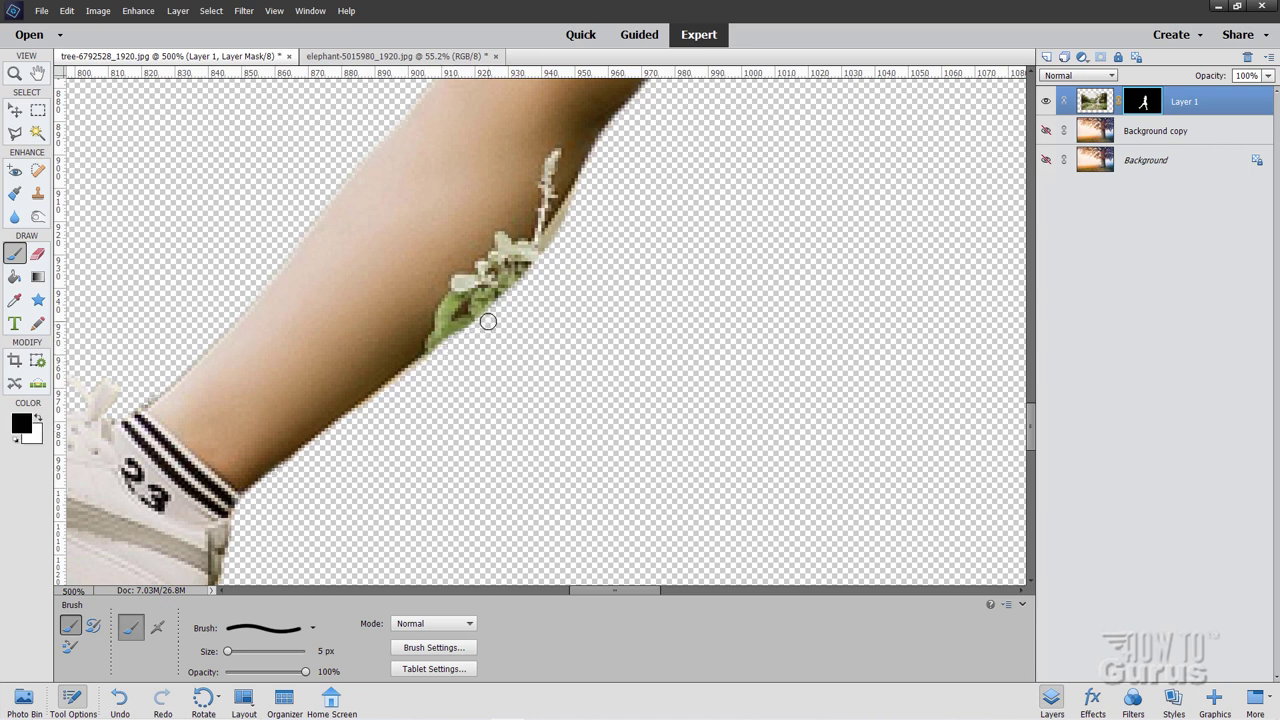
left_click_drag(546, 255, 564, 217)
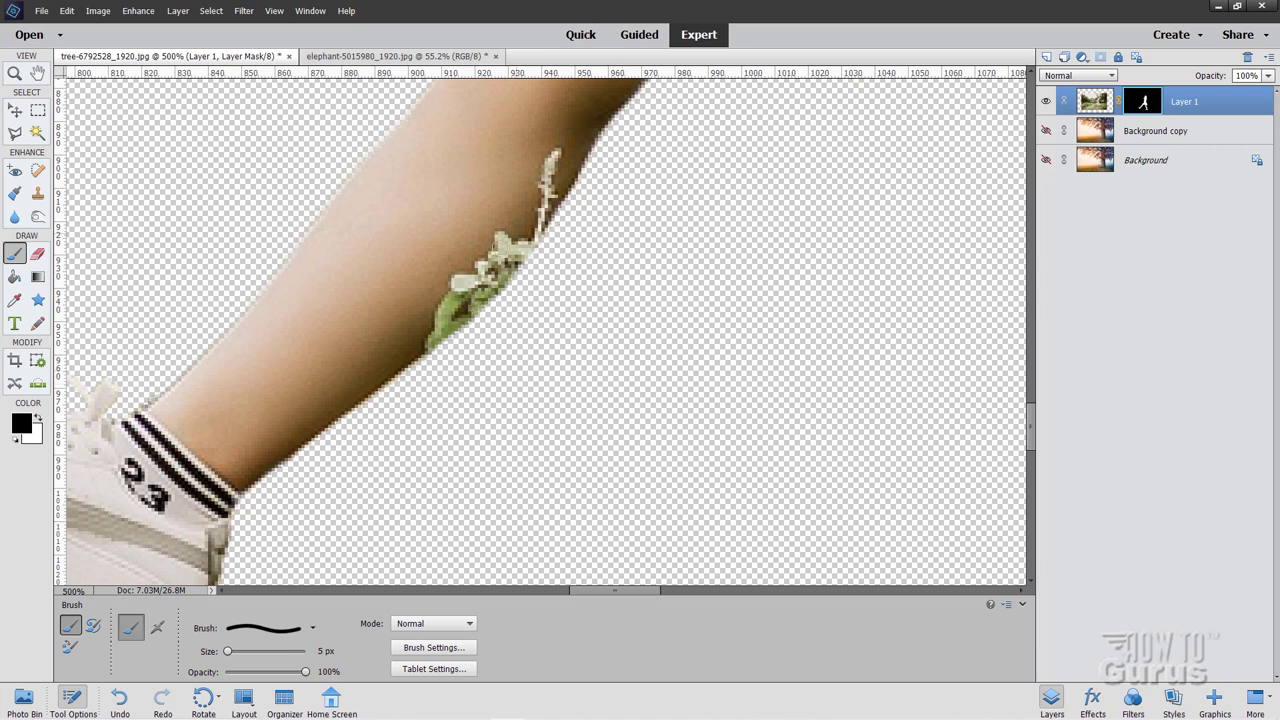
Step: Switch the brush to the soft round 27 px preset from the Default Brushes
left_click(241, 651)
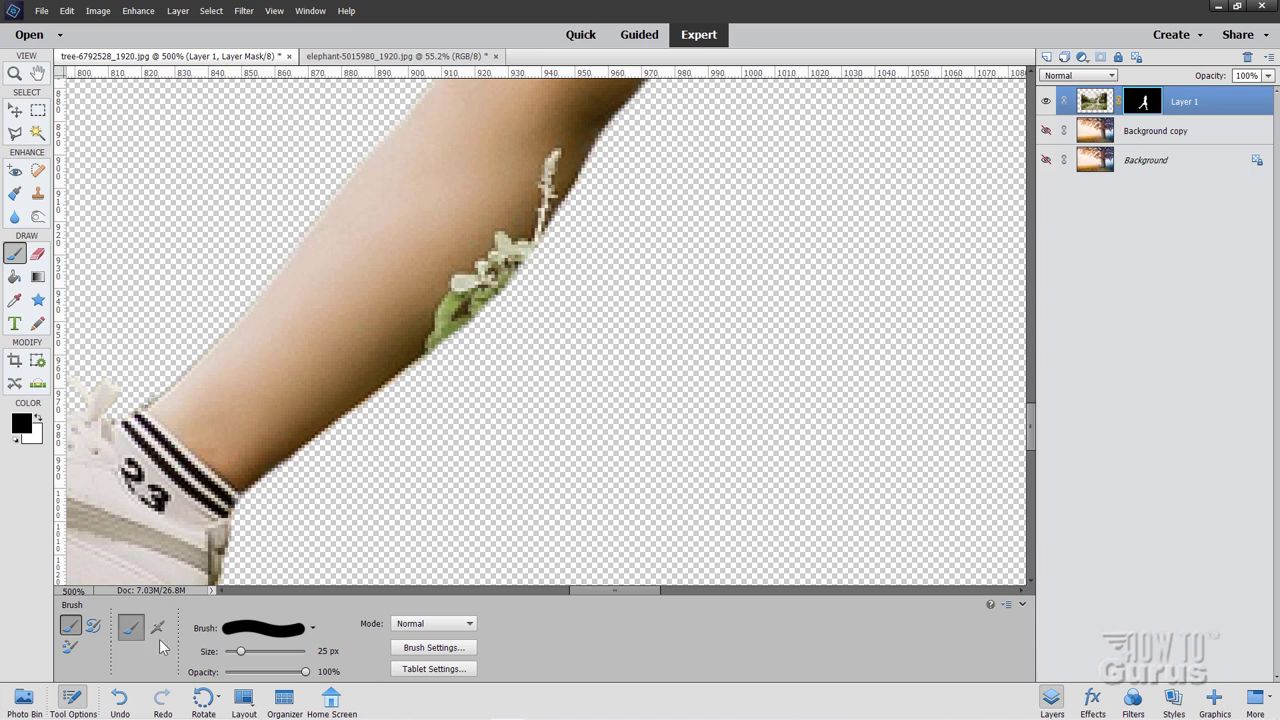
left_click(291, 638)
scroll(259, 548, "down", 4)
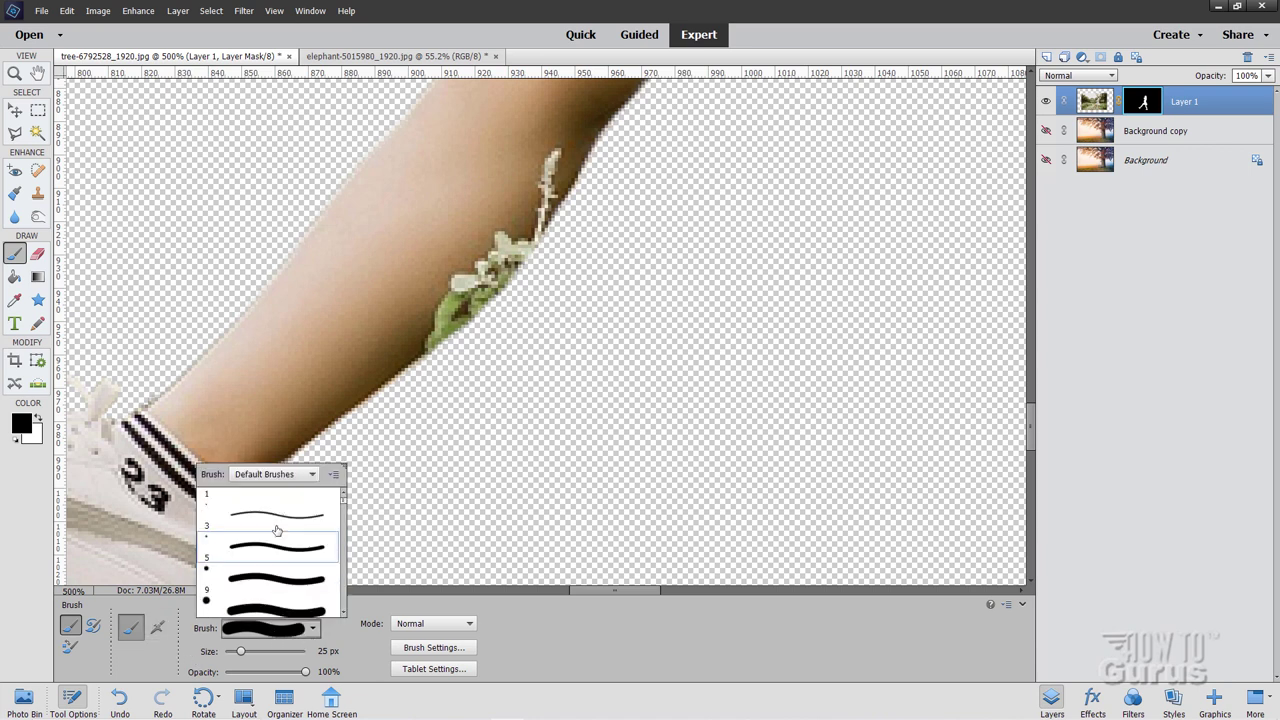
scroll(259, 548, "down", 5)
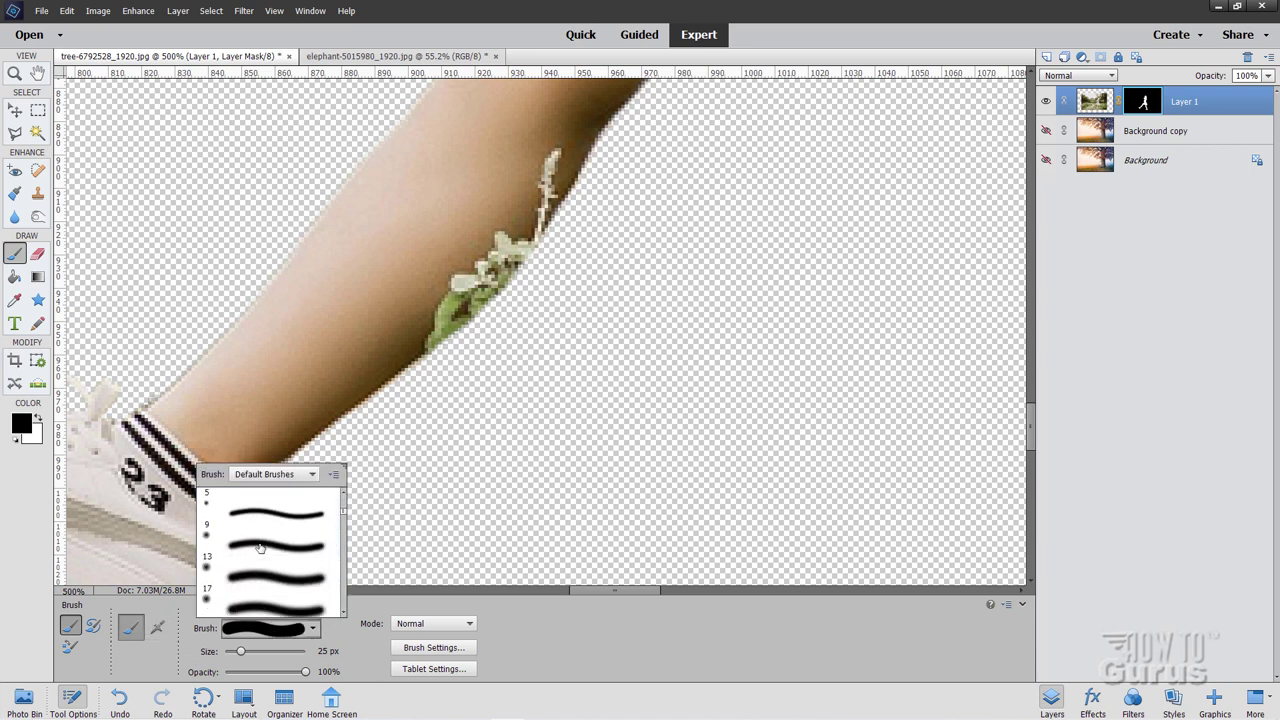
left_click(275, 562)
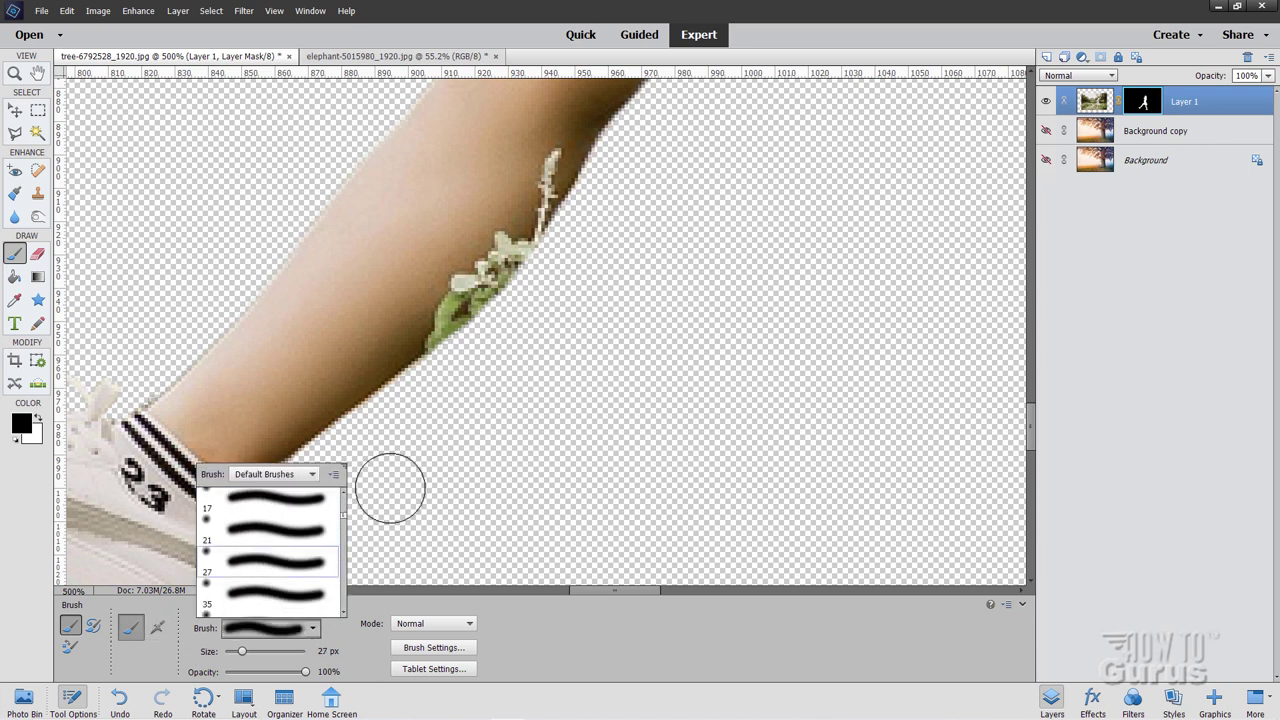
left_click(381, 619)
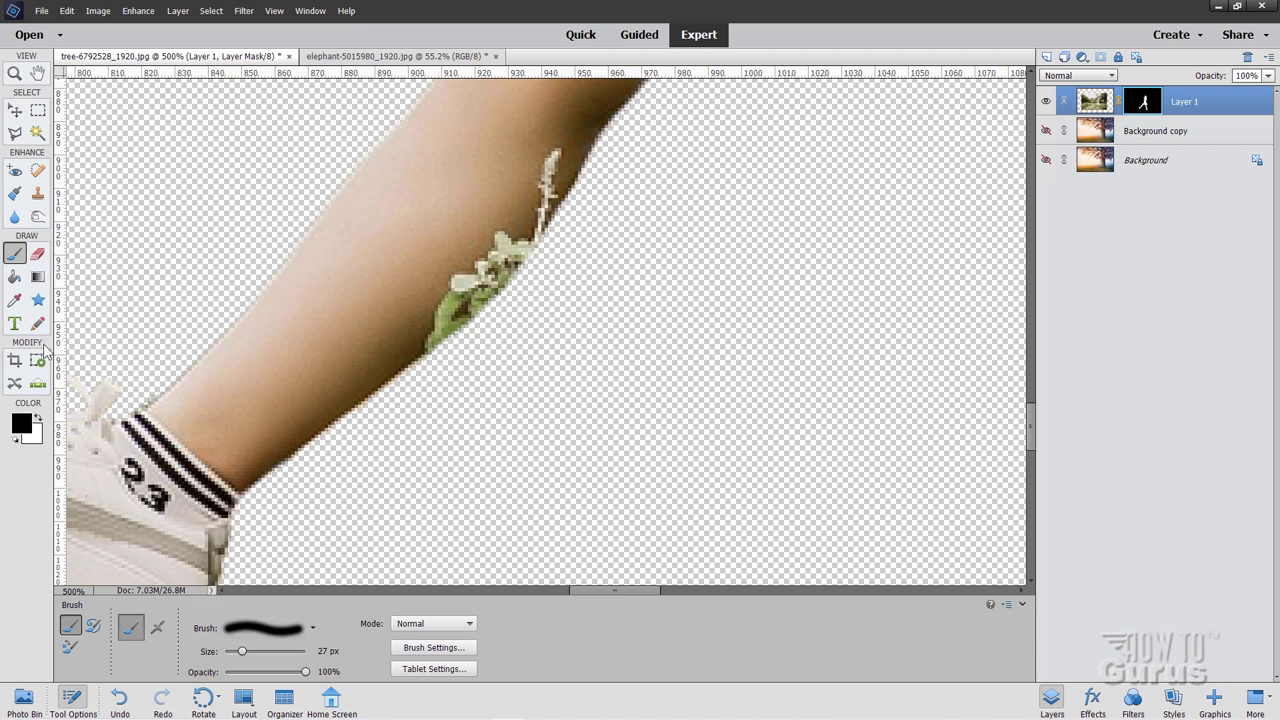
Step: Sample a medium brown skin tone from the calf and paint over the plant on Layer 1's image
left_click(15, 300)
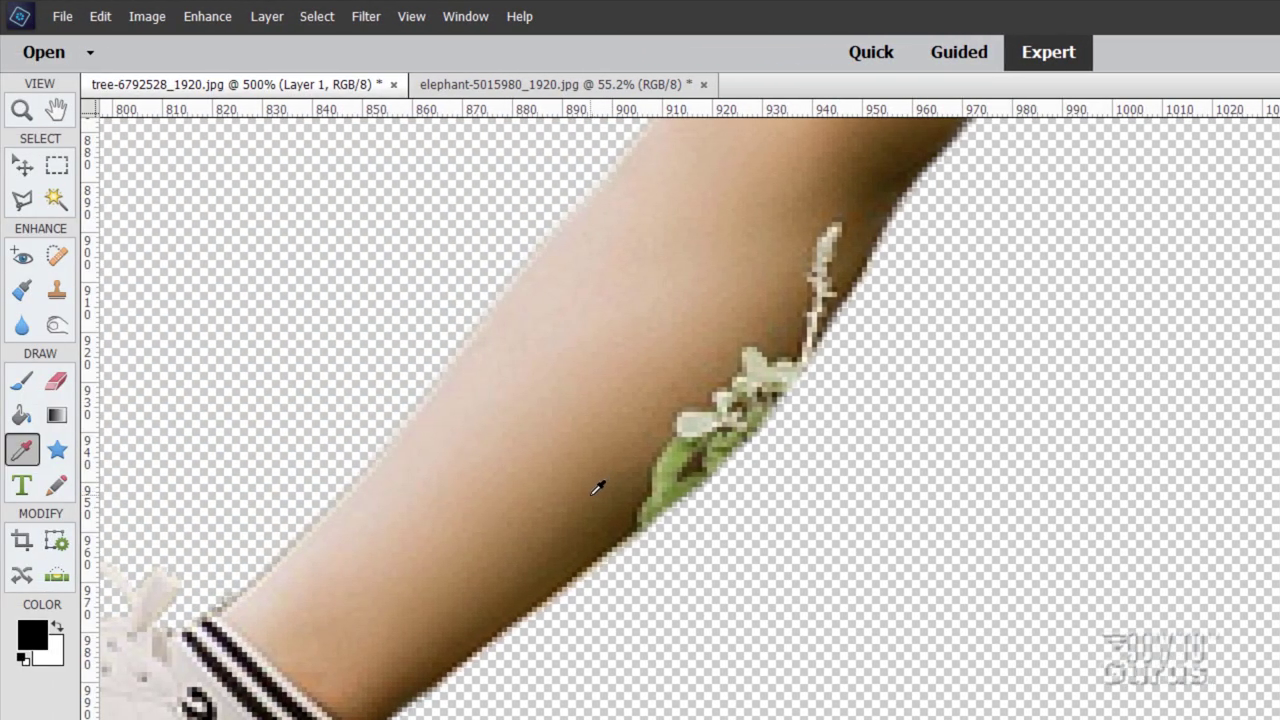
left_click(596, 487)
left_click(22, 381)
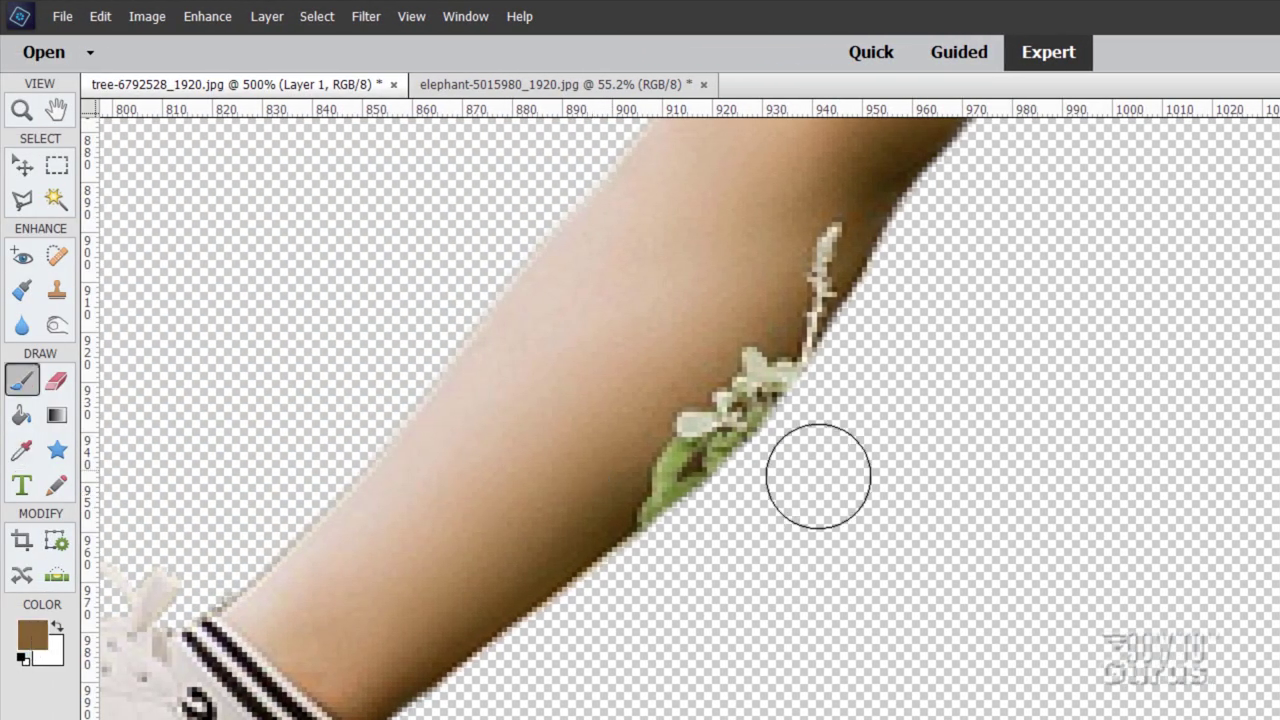
mouse_move(881, 354)
left_mouse_down()
mouse_move(786, 466)
mouse_move(791, 437)
mouse_move(871, 343)
mouse_move(748, 480)
mouse_move(866, 337)
mouse_move(857, 386)
mouse_move(777, 403)
mouse_move(665, 528)
mouse_move(826, 346)
mouse_move(739, 428)
mouse_move(851, 309)
mouse_move(871, 263)
mouse_move(867, 336)
left_mouse_up()
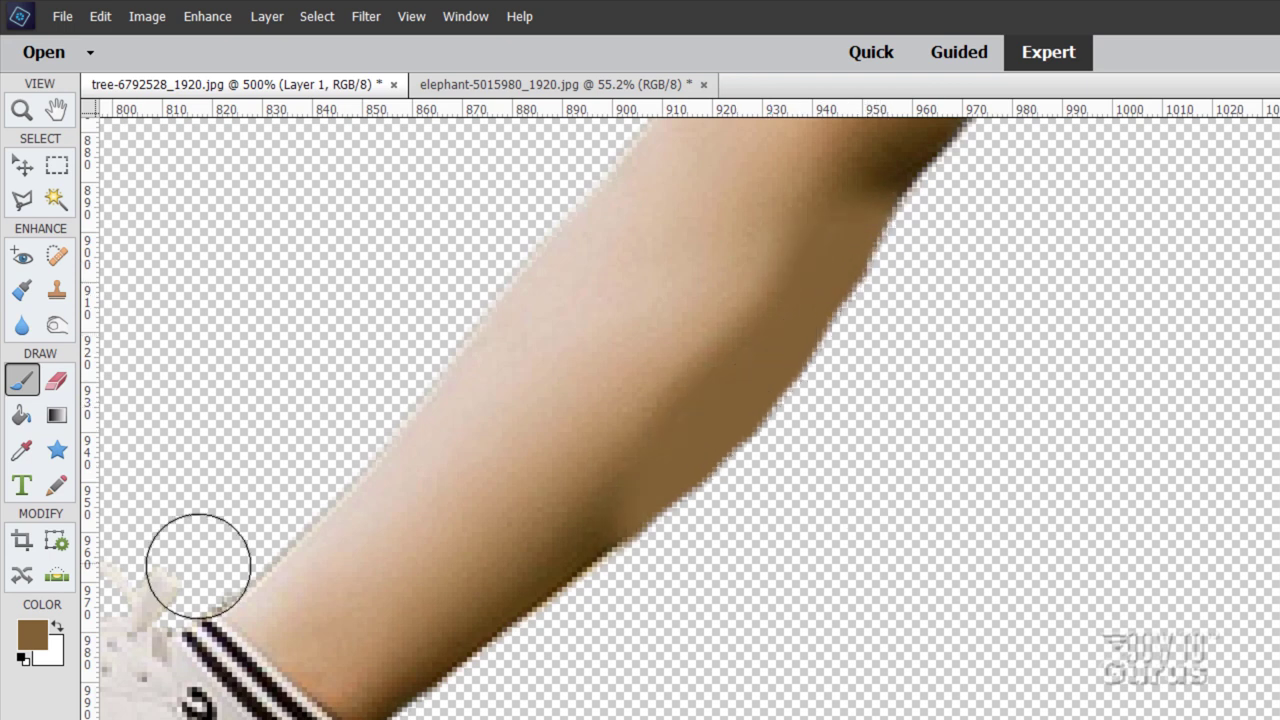
Step: Sample a darker brown from the calf's shadow, shade the outer edge of the painted patch, and smooth the leg's outline on the mask
left_click(21, 449)
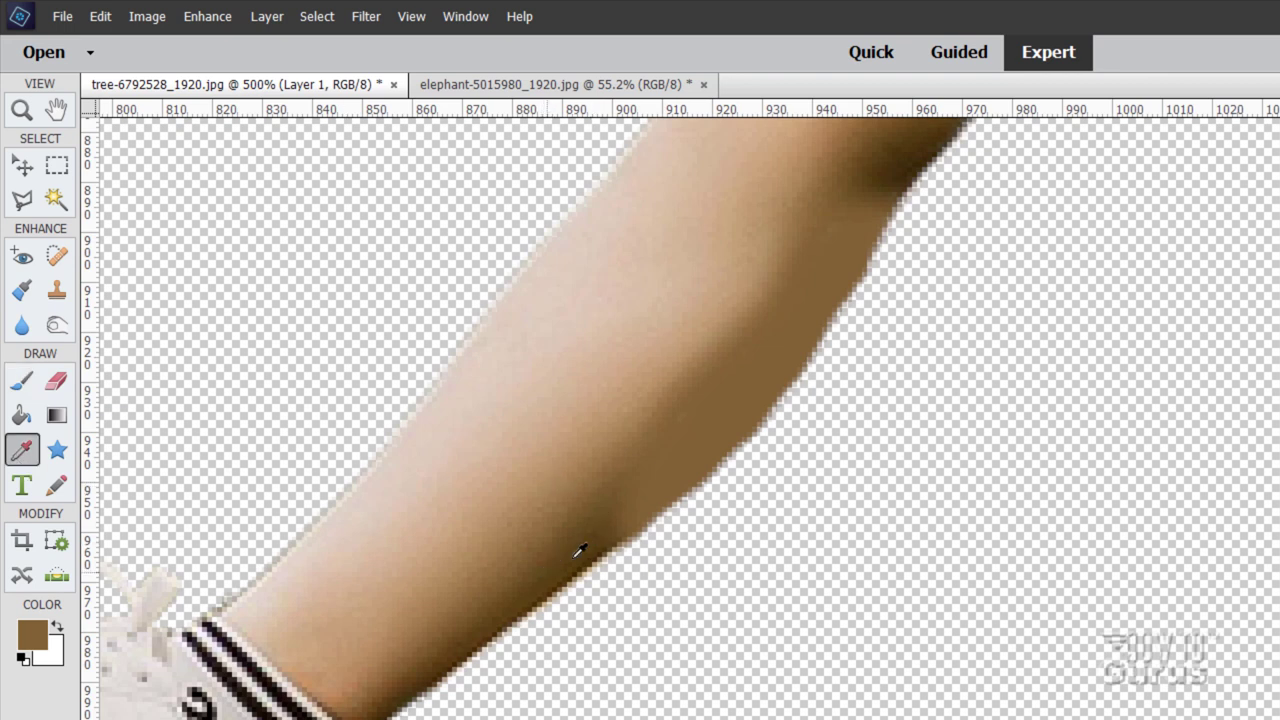
left_click(514, 538)
left_click(21, 382)
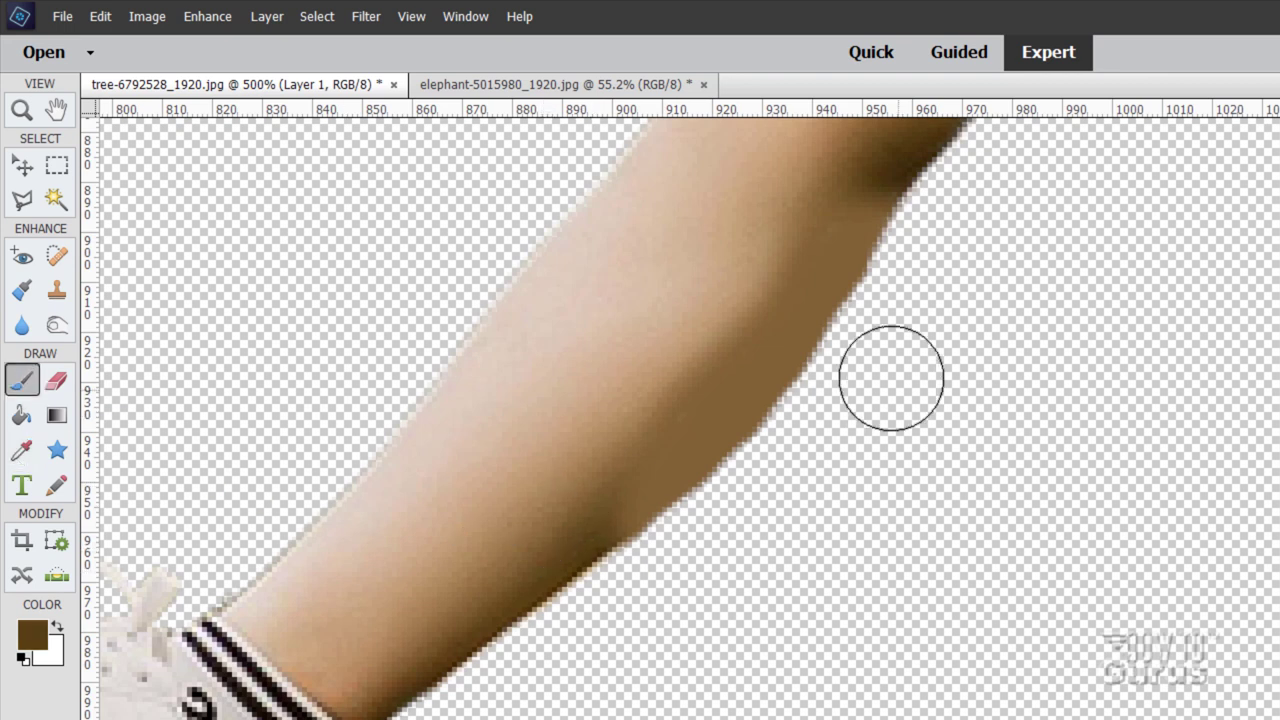
mouse_move(736, 560)
left_mouse_down()
mouse_move(902, 343)
mouse_move(668, 568)
mouse_move(909, 337)
mouse_move(737, 591)
left_mouse_up()
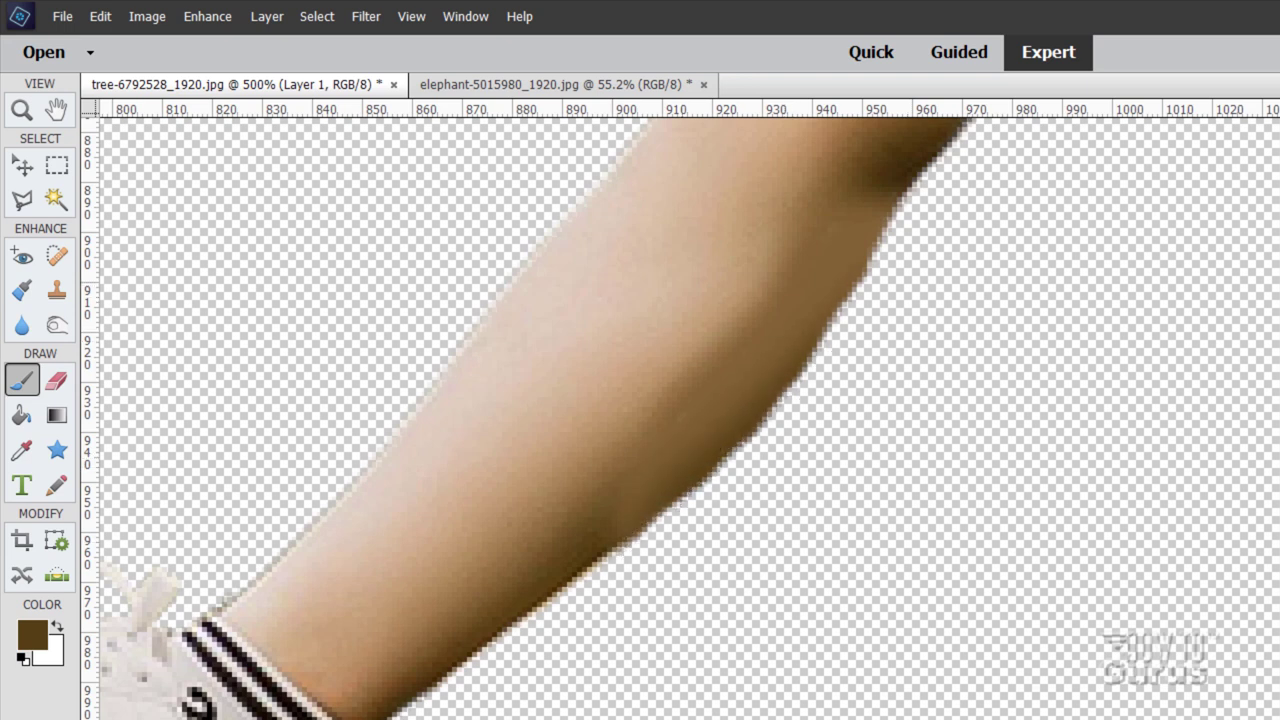
mouse_move(866, 491)
left_mouse_down()
mouse_move(703, 583)
mouse_move(811, 477)
mouse_move(803, 506)
mouse_move(957, 251)
mouse_move(674, 586)
mouse_move(727, 713)
left_mouse_up()
Step: Fit the whole image in view and show the Background copy layer behind the girl
key("z")
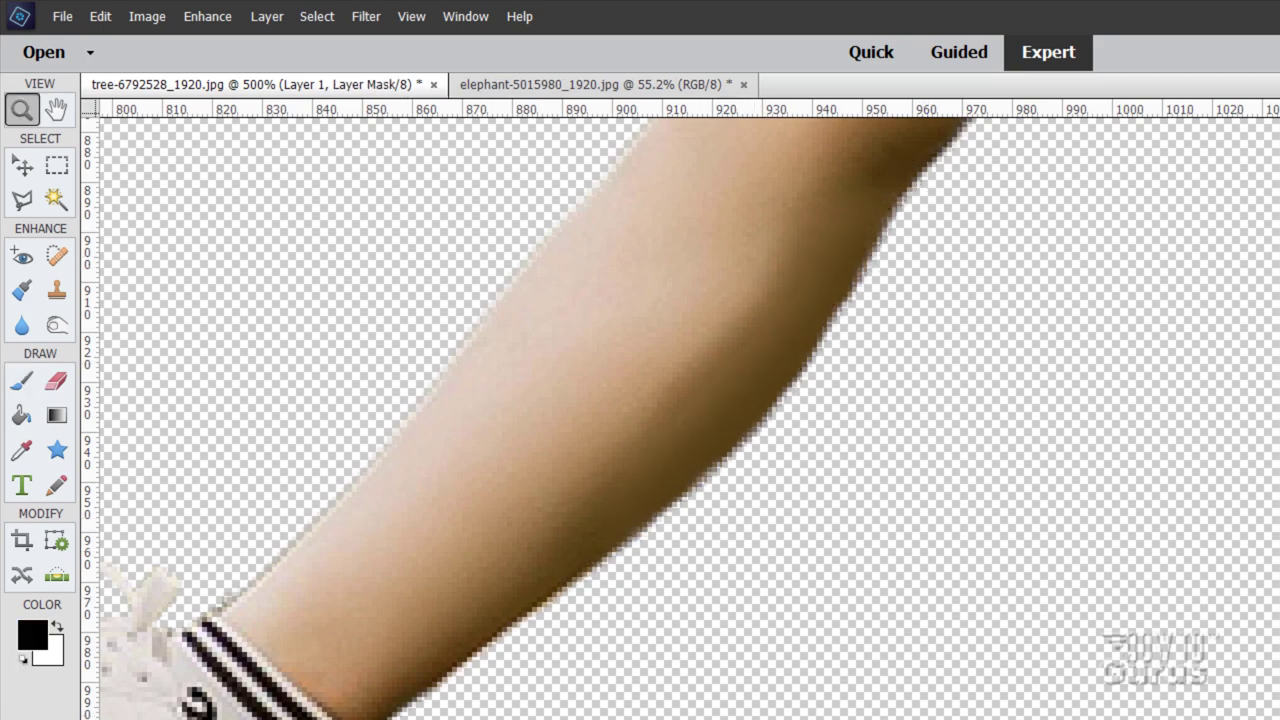
key("ctrl+0")
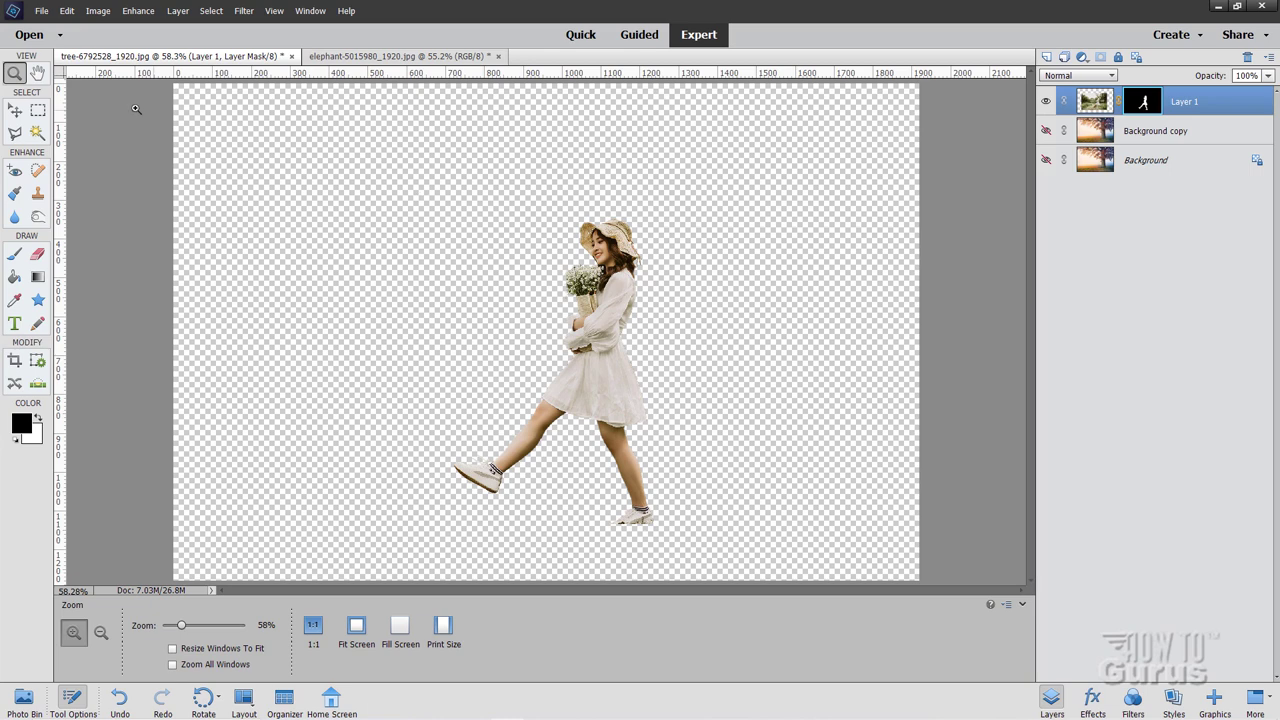
left_click(15, 112)
left_click(1046, 131)
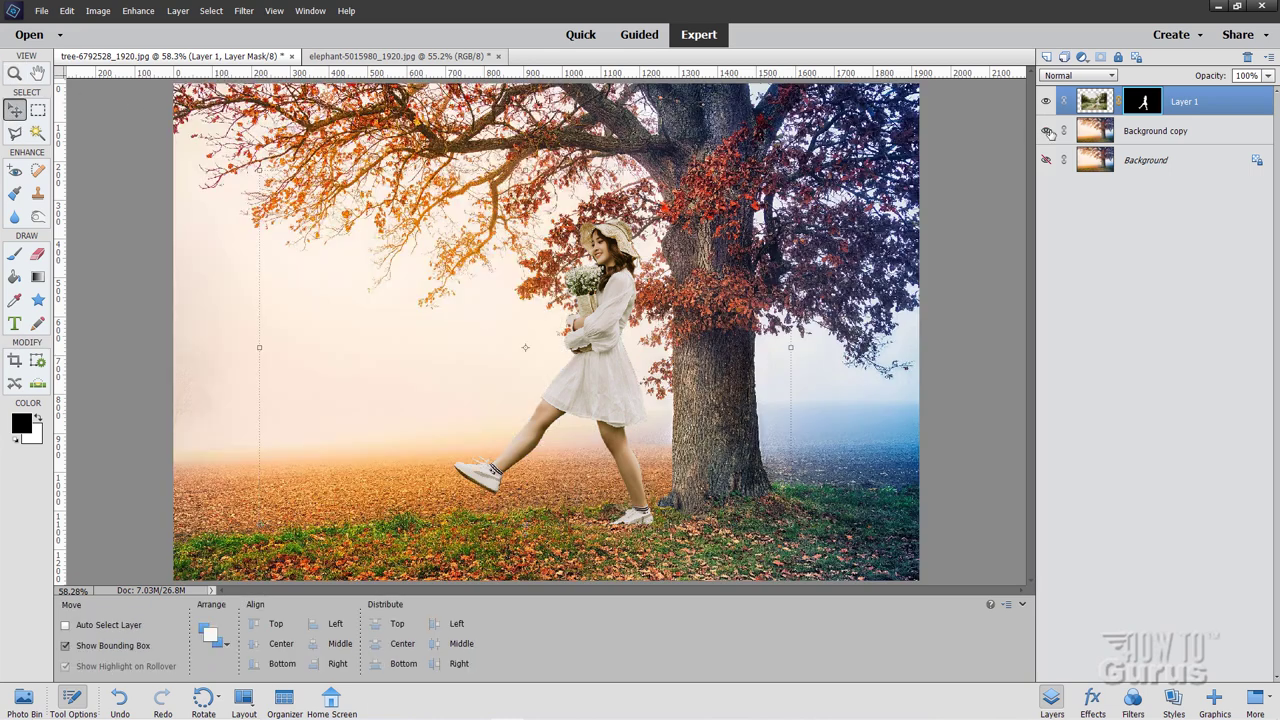
Step: Move the girl on Layer 1 down and left, so her standing foot rests at the bottom edge of the tree photo
left_click(1150, 131)
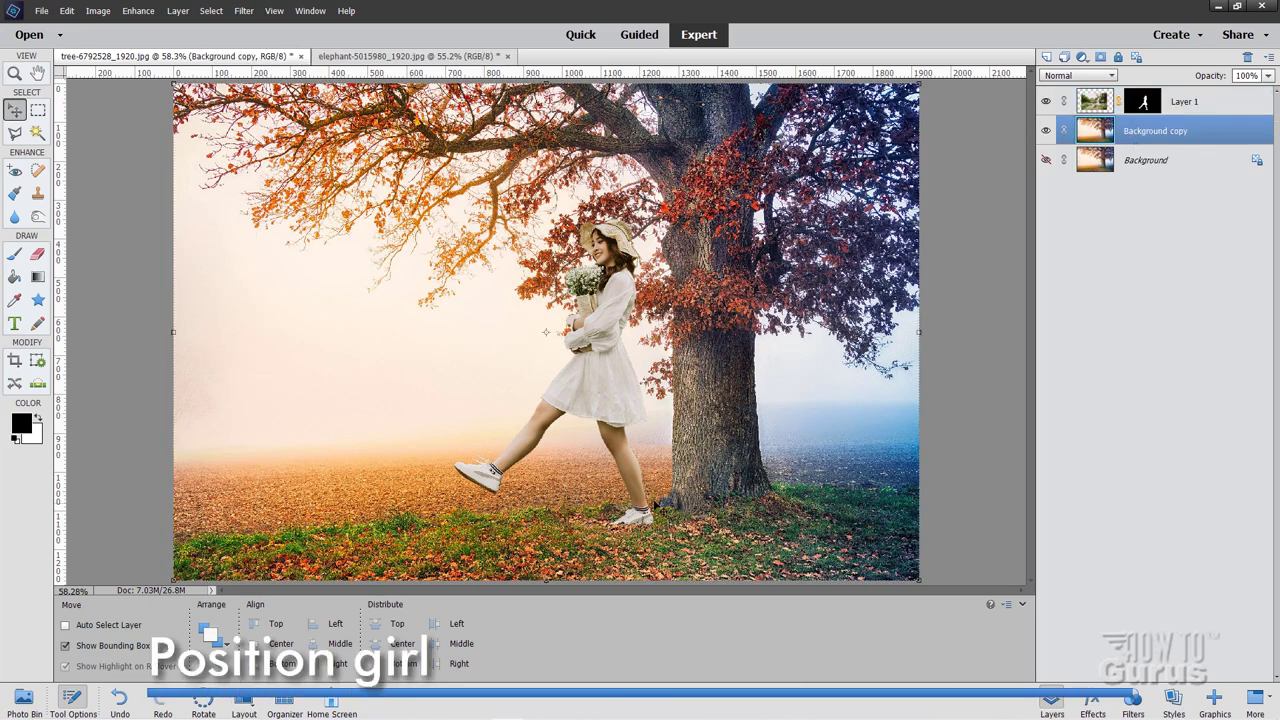
left_click(1186, 101)
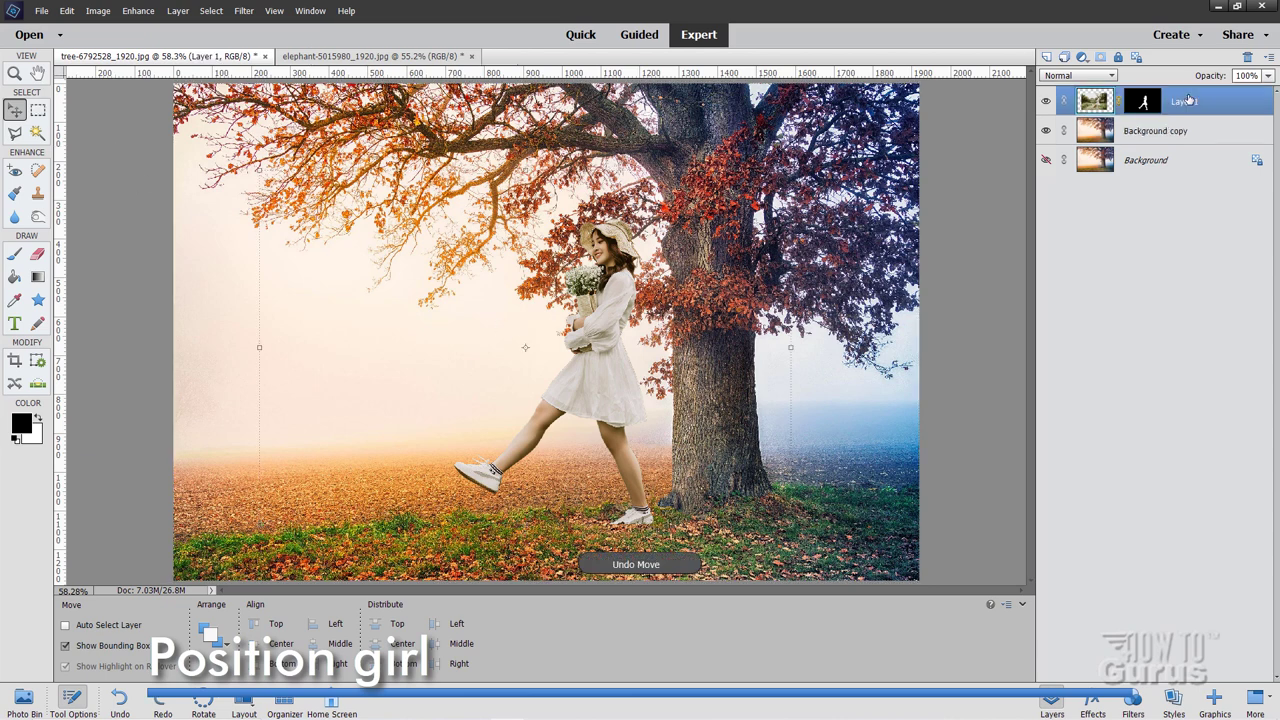
left_click_drag(600, 372, 426, 432)
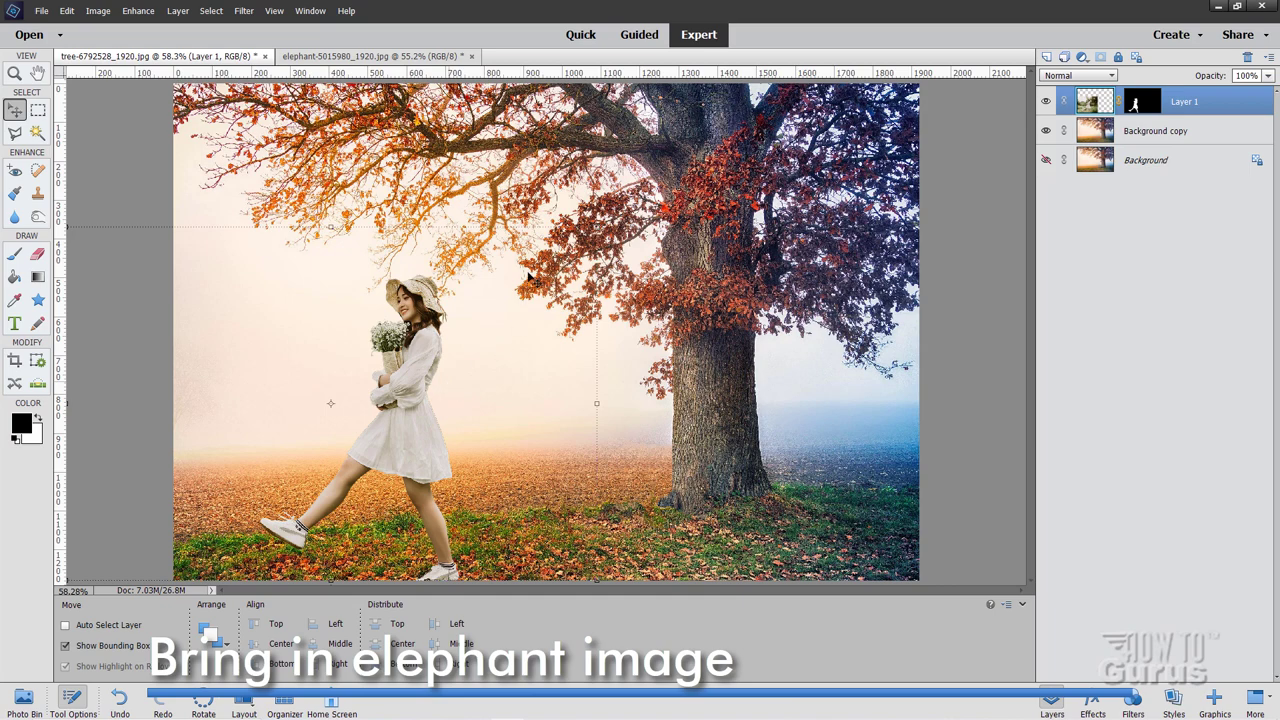
Step: Float the elephant photo in its own window and flip the image horizontally
left_click(370, 56)
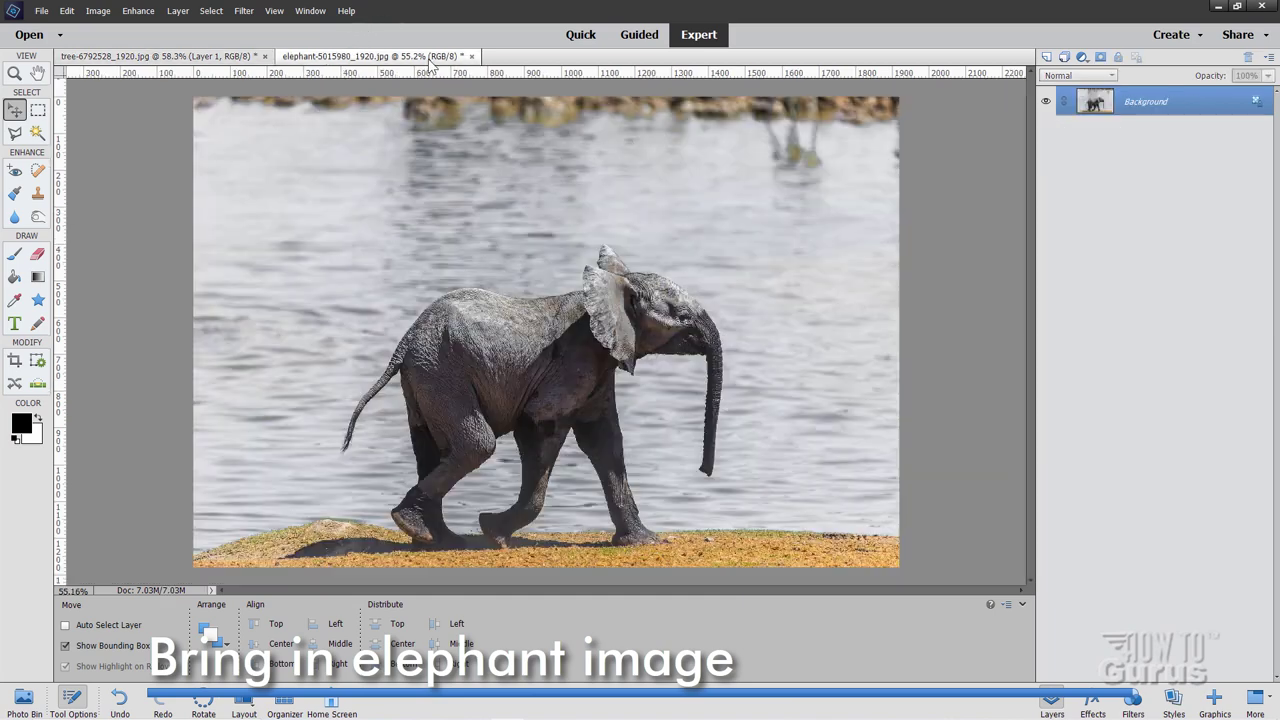
left_click_drag(434, 62, 712, 169)
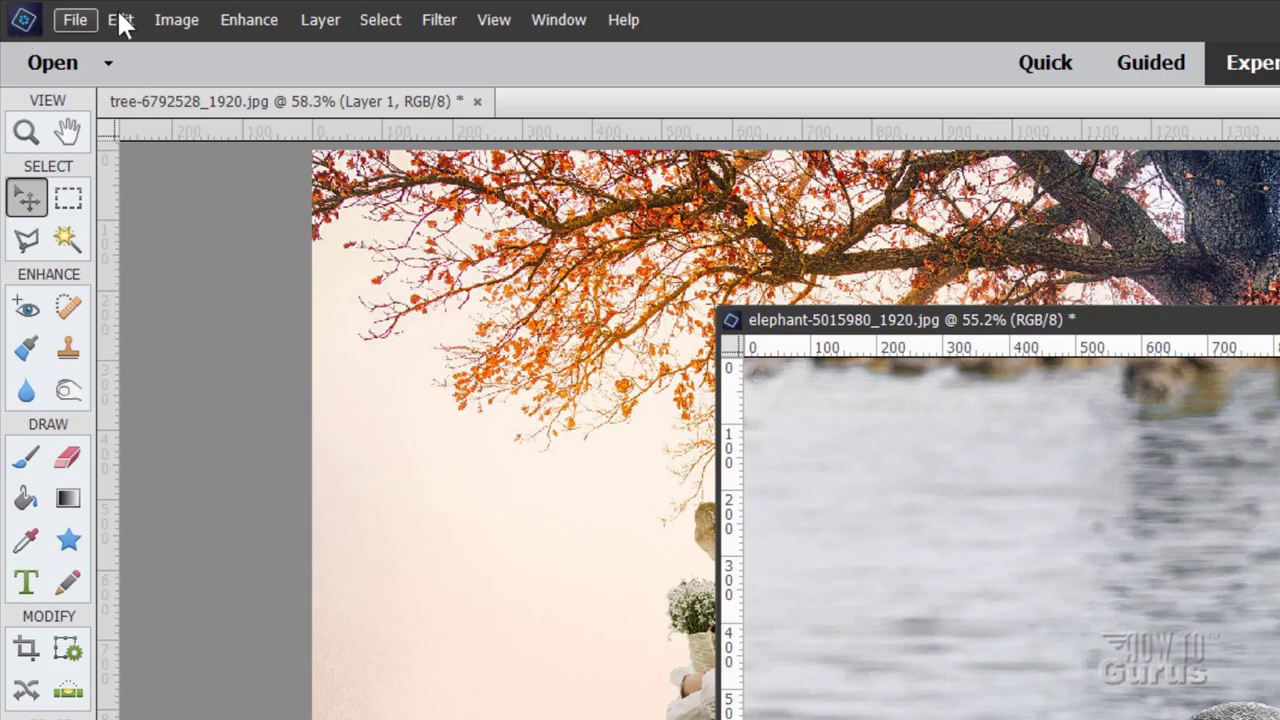
left_click(92, 15)
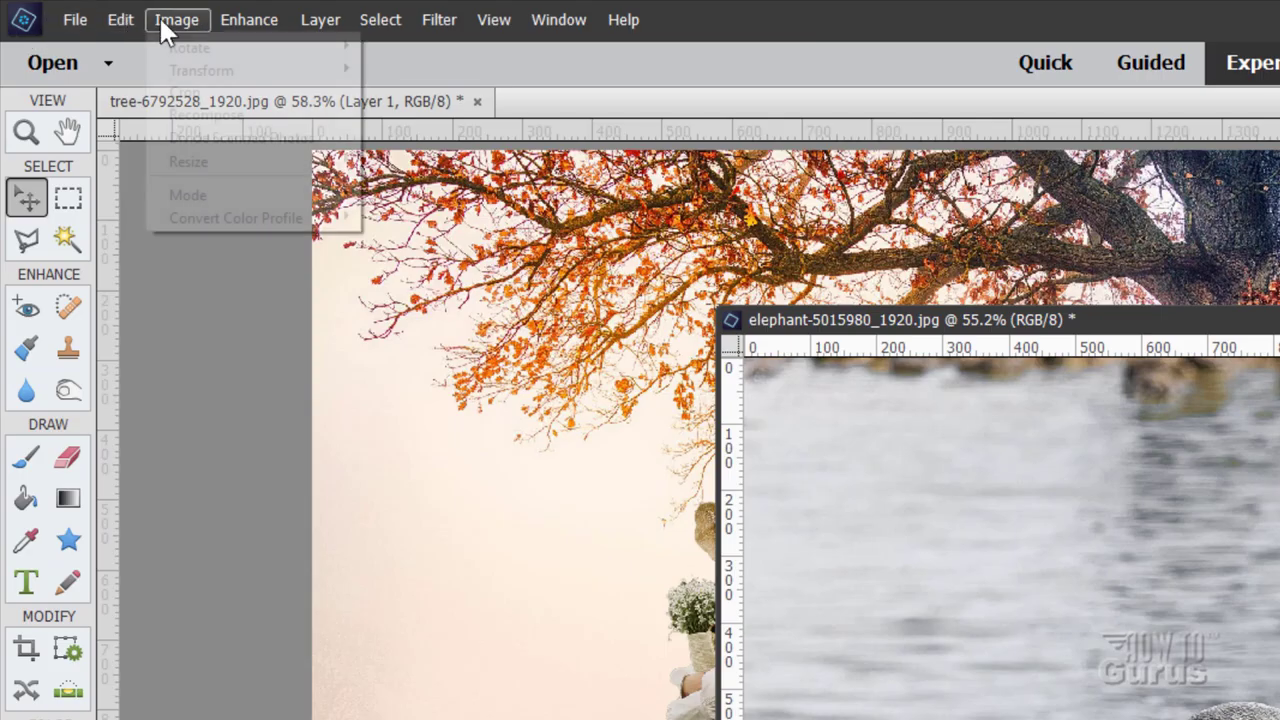
mouse_move(192, 47)
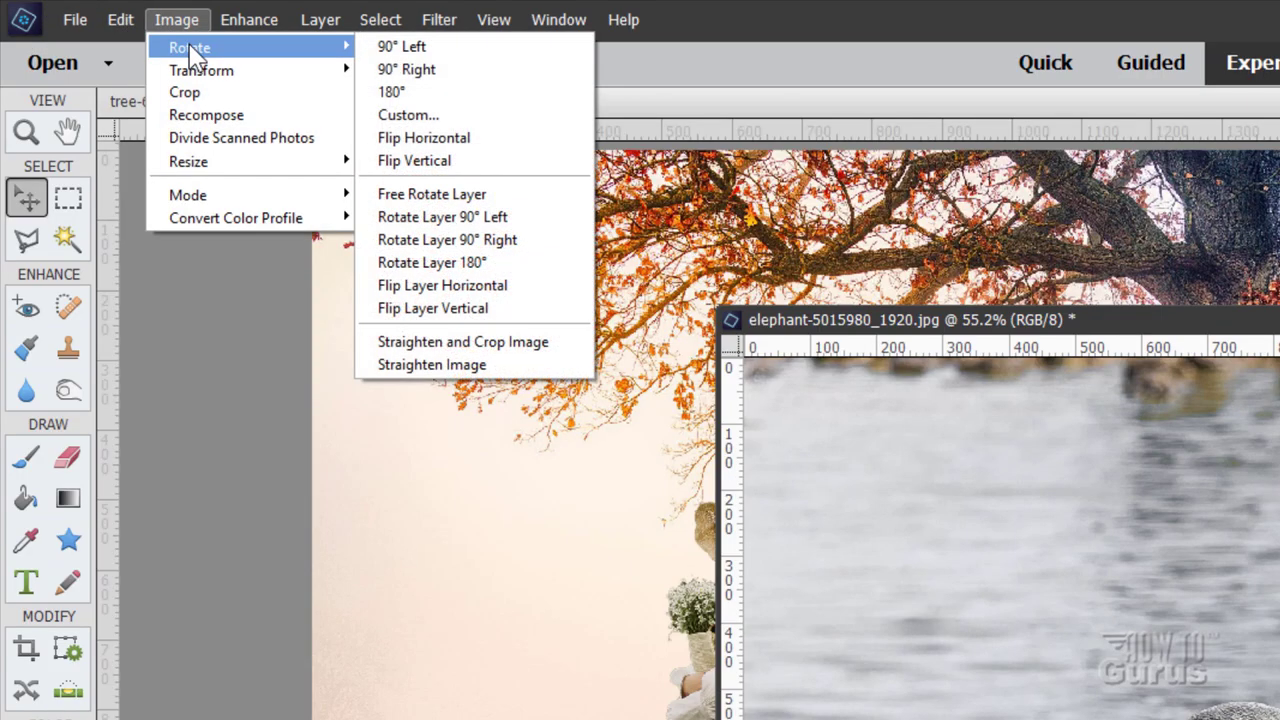
left_click(460, 137)
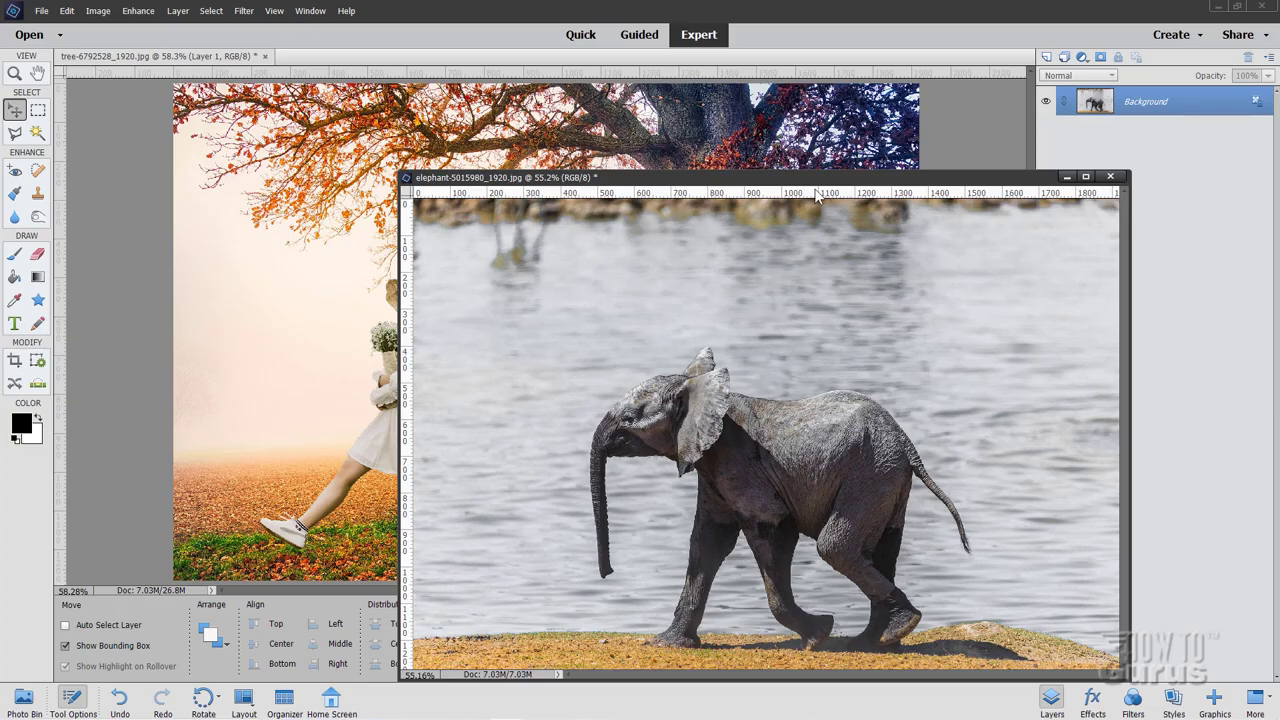
Step: Copy the elephant's Background layer into the tree photo as a new layer and close the elephant photo without saving
left_click_drag(810, 185, 928, 355)
left_click_drag(1097, 103, 600, 288)
left_click(1000, 348)
key("ctrl+w")
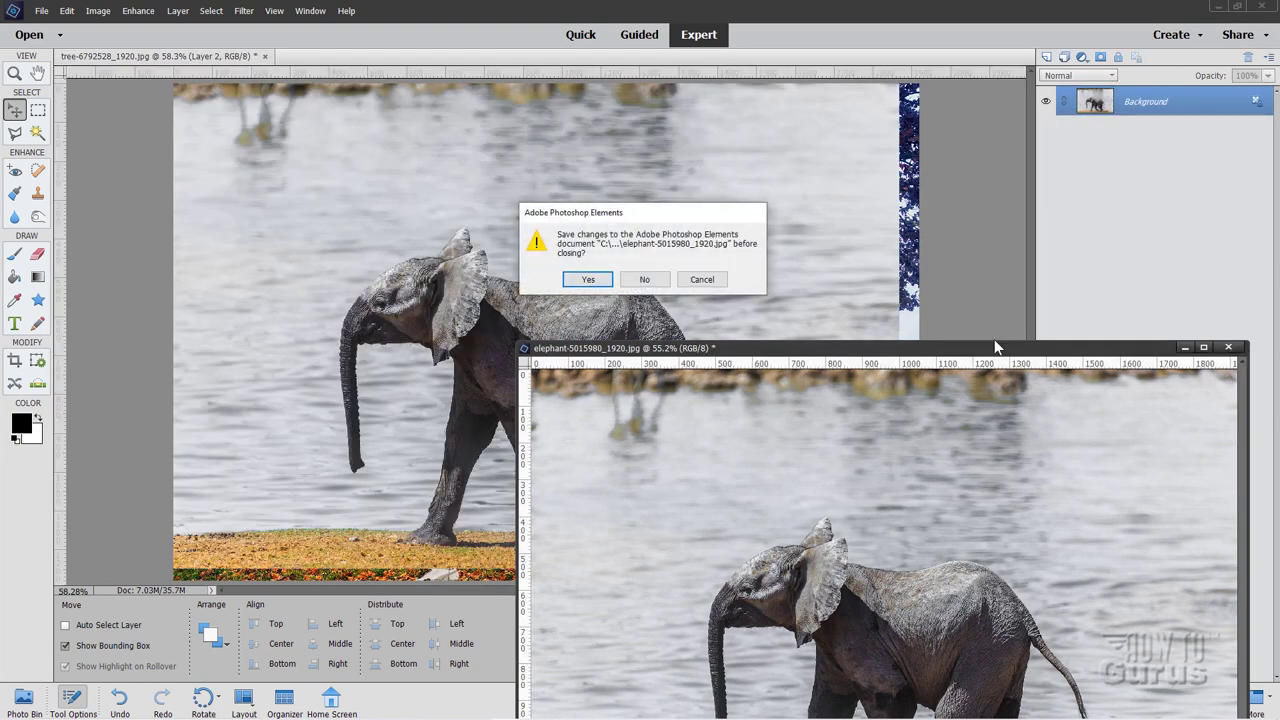
left_click(645, 280)
Step: Move the elephant layer to the right in the tree photo and hide Layer 1 and the Background copy layer
left_click_drag(565, 371, 632, 361)
left_click(1046, 131)
left_click(1046, 160)
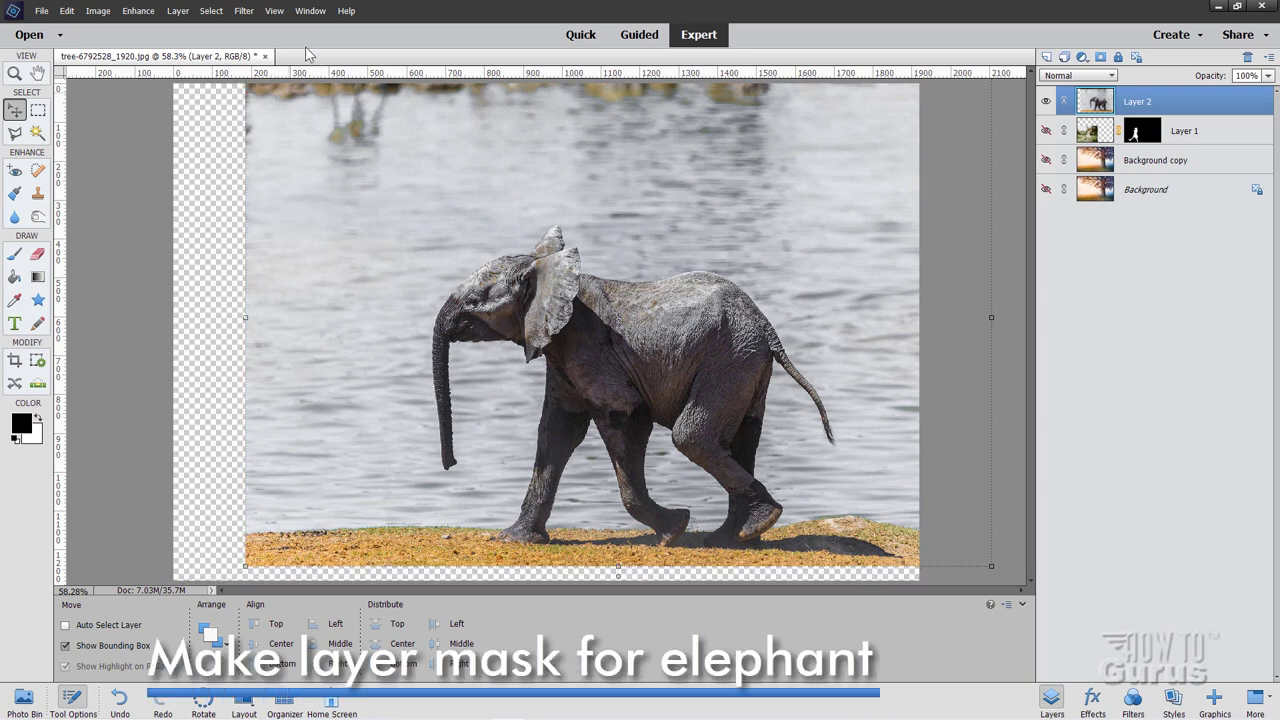
Step: Automatically select the elephant as the subject and turn the selection into a layer mask on Layer 2
left_click(211, 10)
left_click(240, 143)
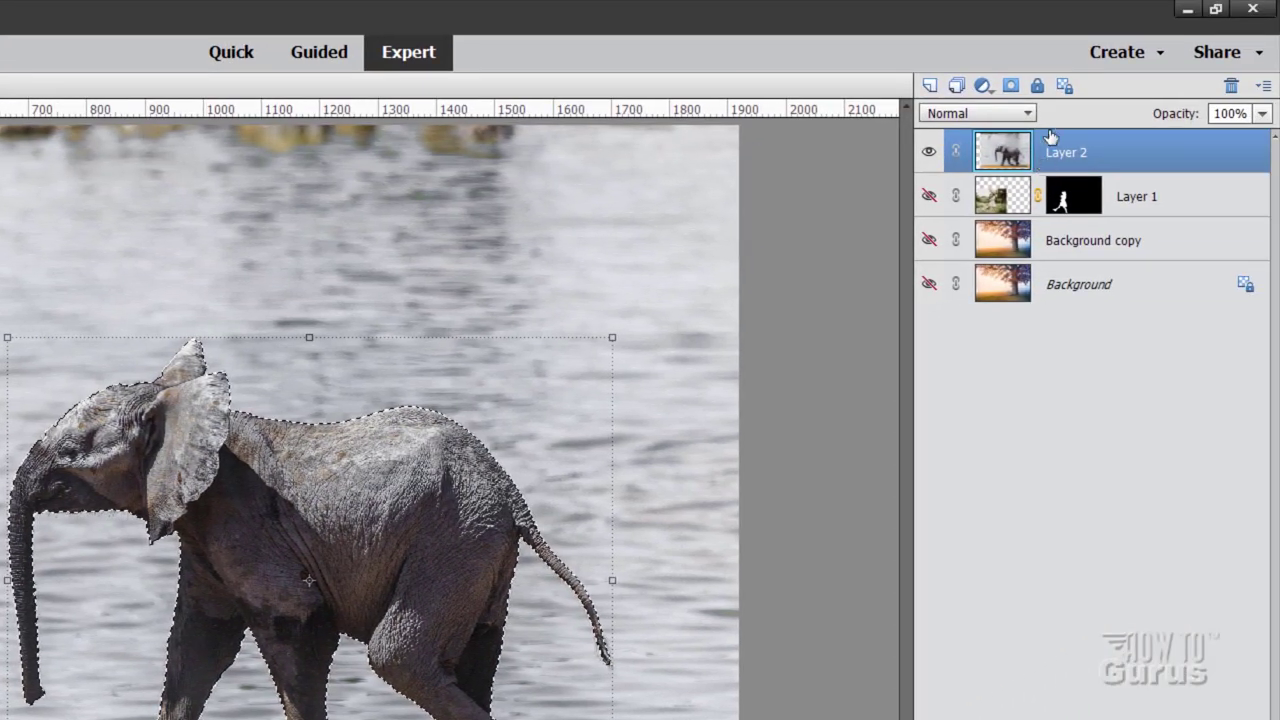
left_click(1010, 85)
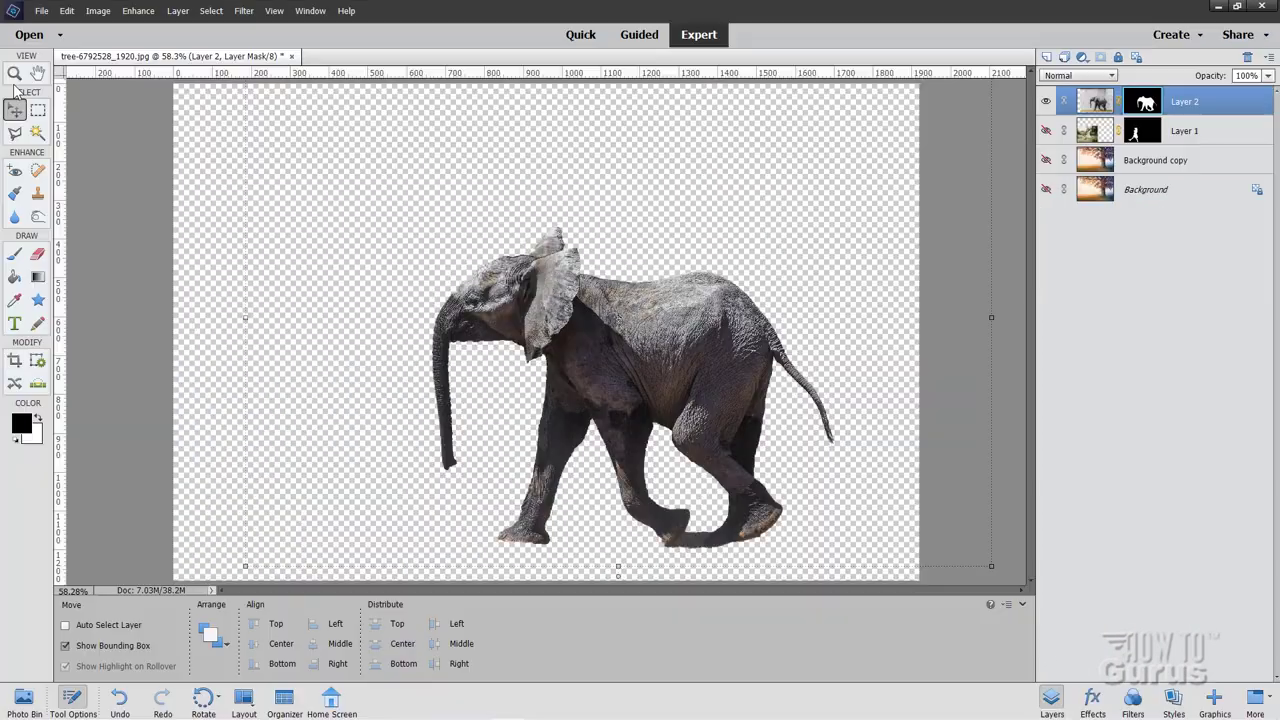
Step: Paint black on Layer 2's mask with a soft 15 px brush to cut through the shadow between the elephant's front and hind feet
left_click(14, 75)
left_click(704, 553)
left_click(703, 551)
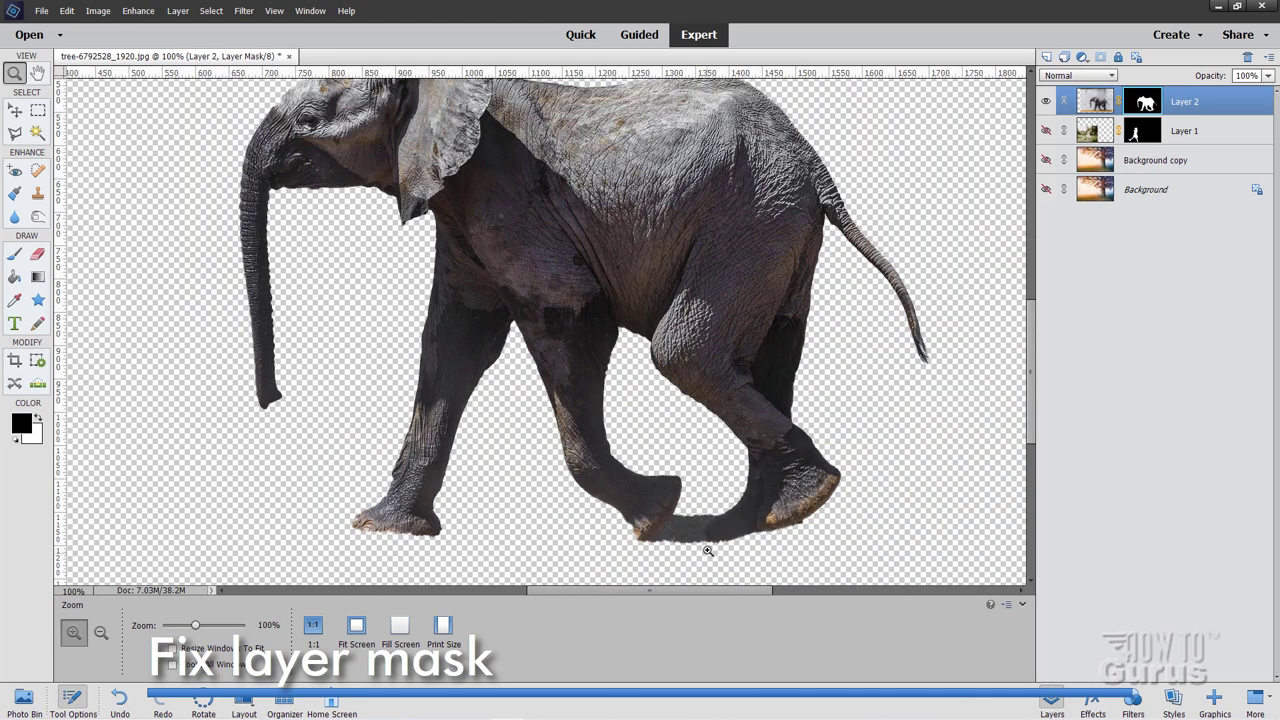
left_click(704, 550)
left_click(706, 548)
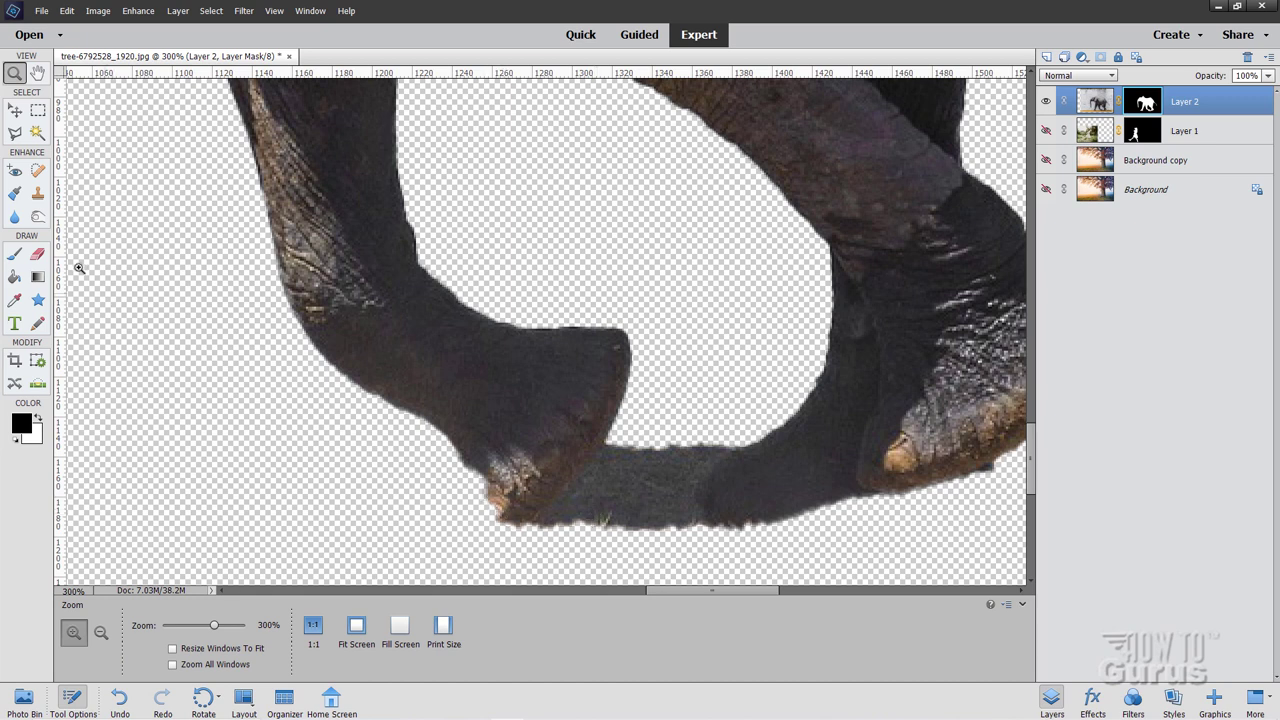
left_click(14, 254)
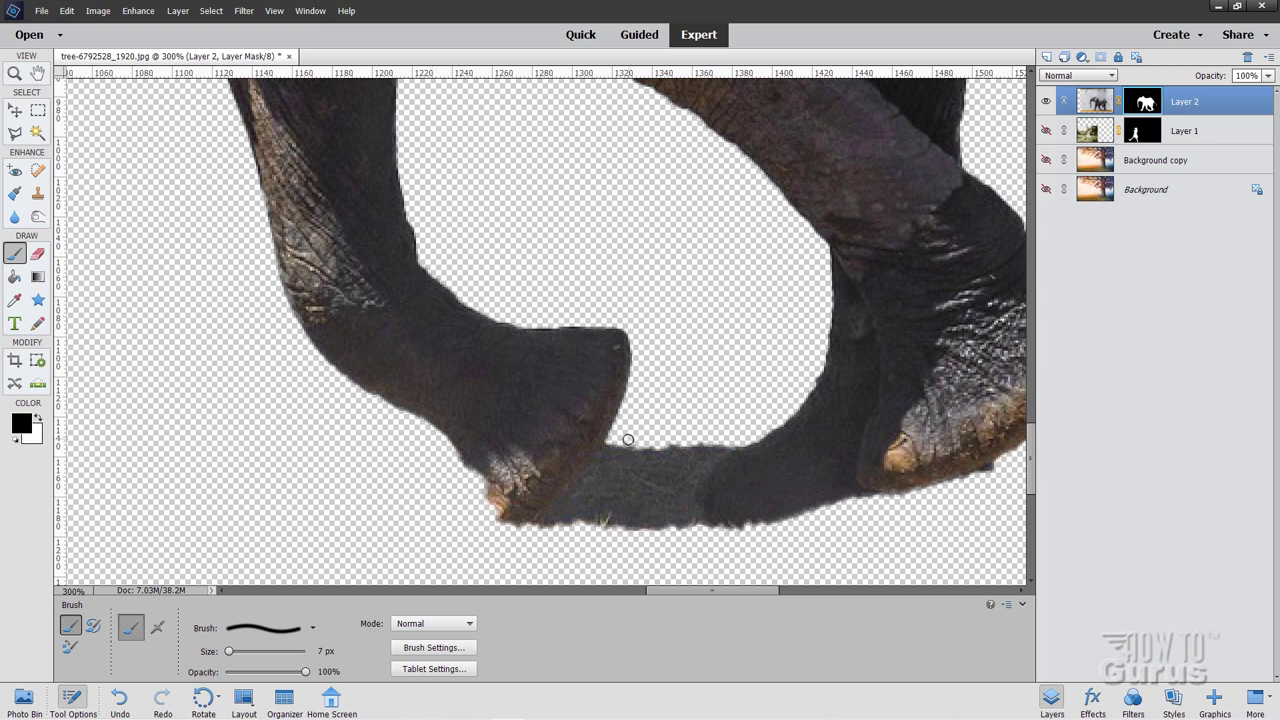
left_click(316, 650)
type("15")
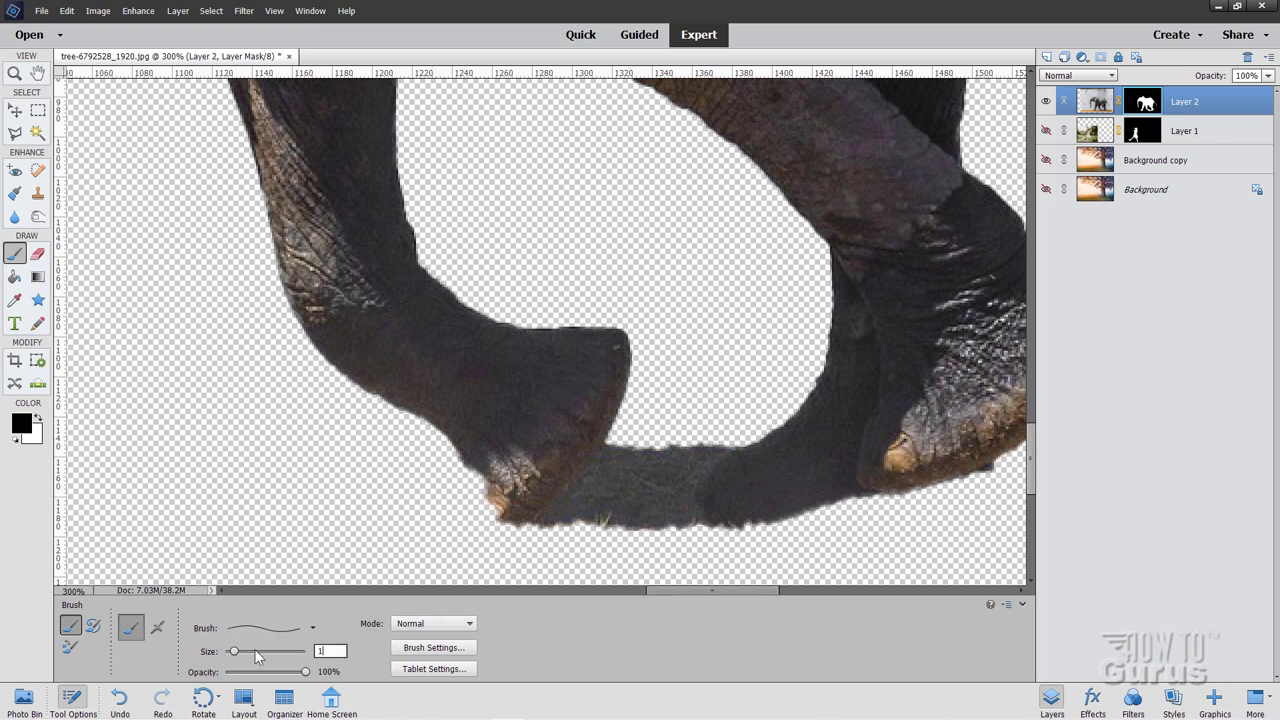
key("Return")
mouse_move(643, 457)
left_mouse_down()
mouse_move(622, 467)
mouse_move(617, 444)
mouse_move(623, 490)
left_mouse_up()
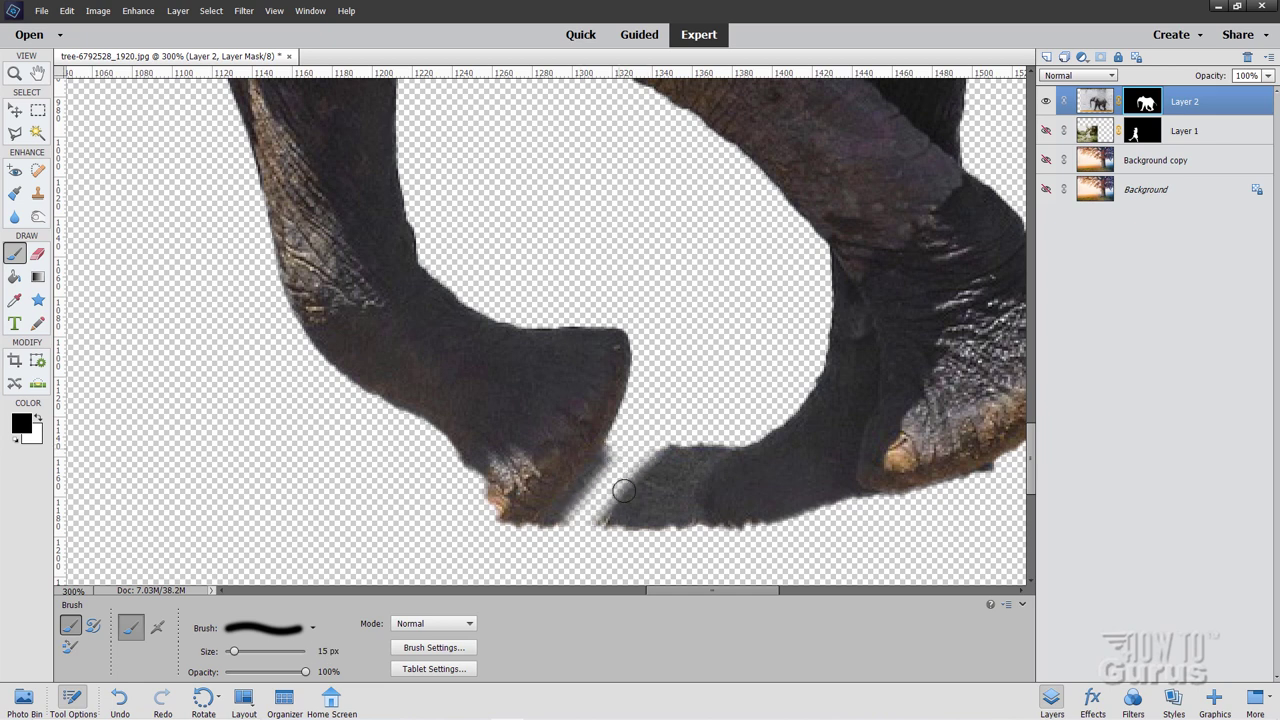
Step: Mask out the remaining shadow between the elephant's feet with a hard round 13 px brush, then swap the painting colour to white
left_click(311, 627)
scroll(250, 560, "up", 5)
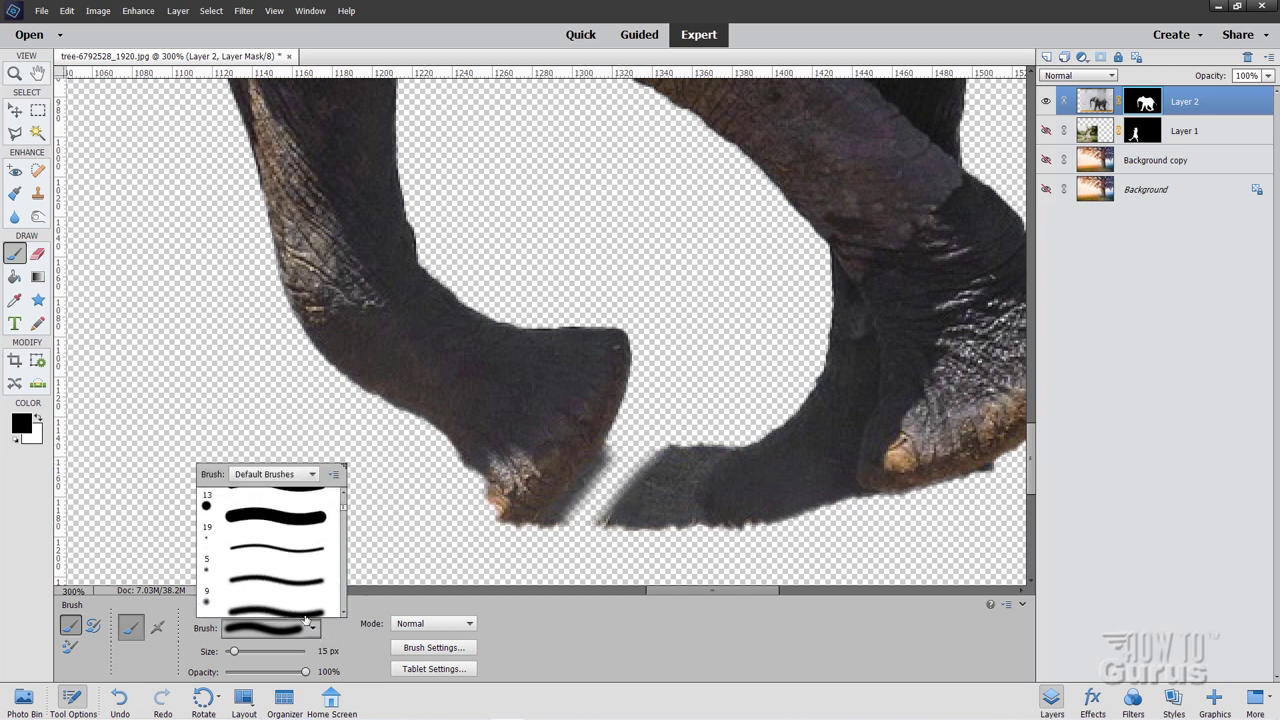
left_click(250, 567)
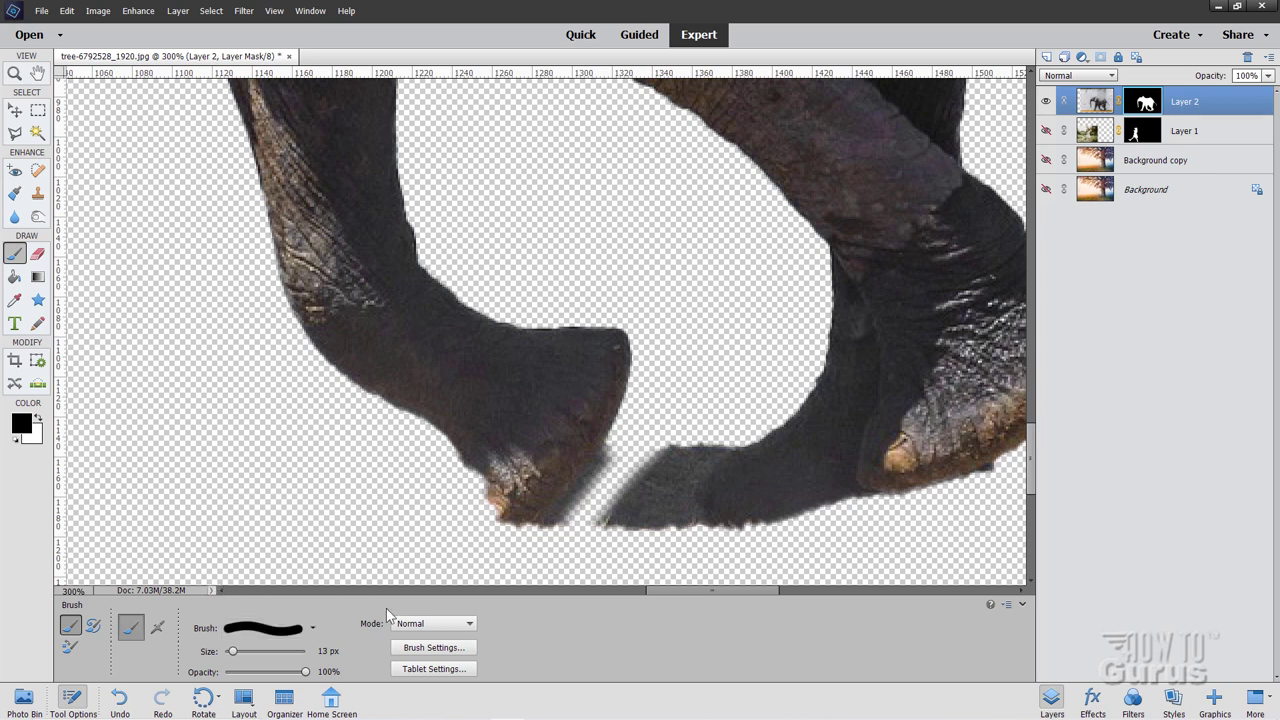
mouse_move(608, 466)
left_mouse_down()
mouse_move(544, 555)
mouse_move(652, 431)
mouse_move(569, 514)
left_mouse_up()
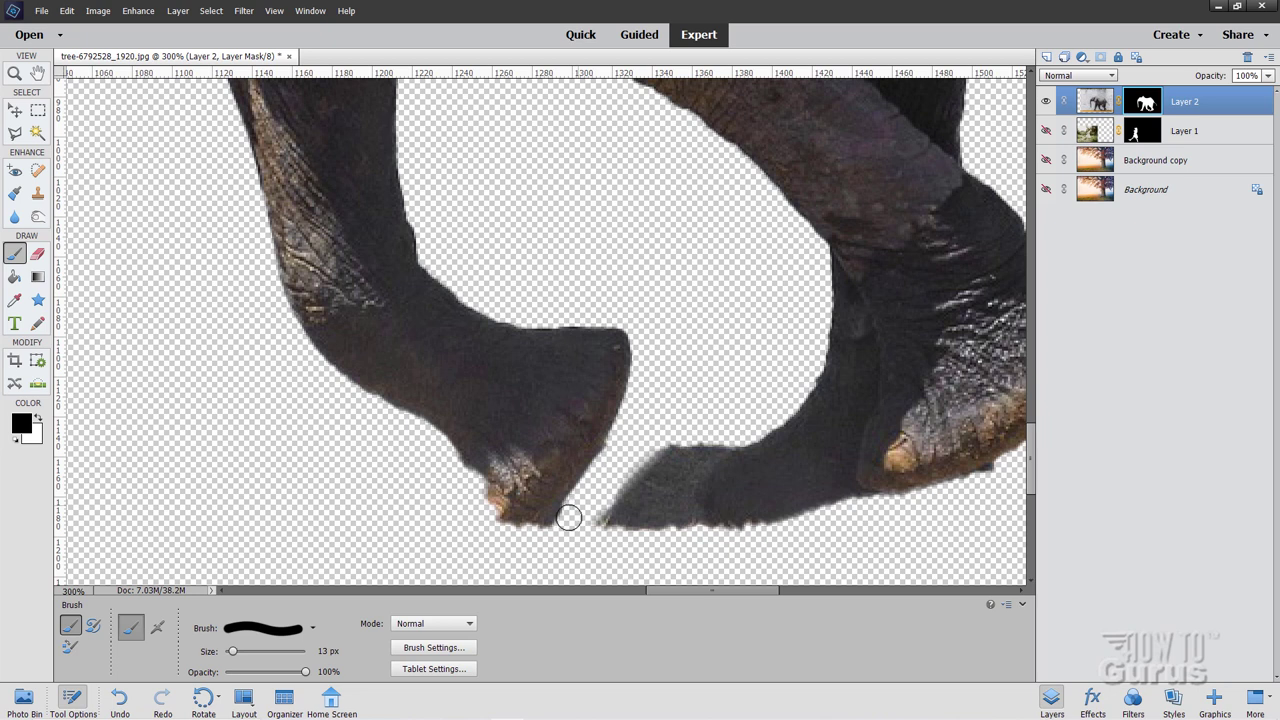
left_click_drag(737, 431, 698, 472)
left_click_drag(627, 535, 628, 503)
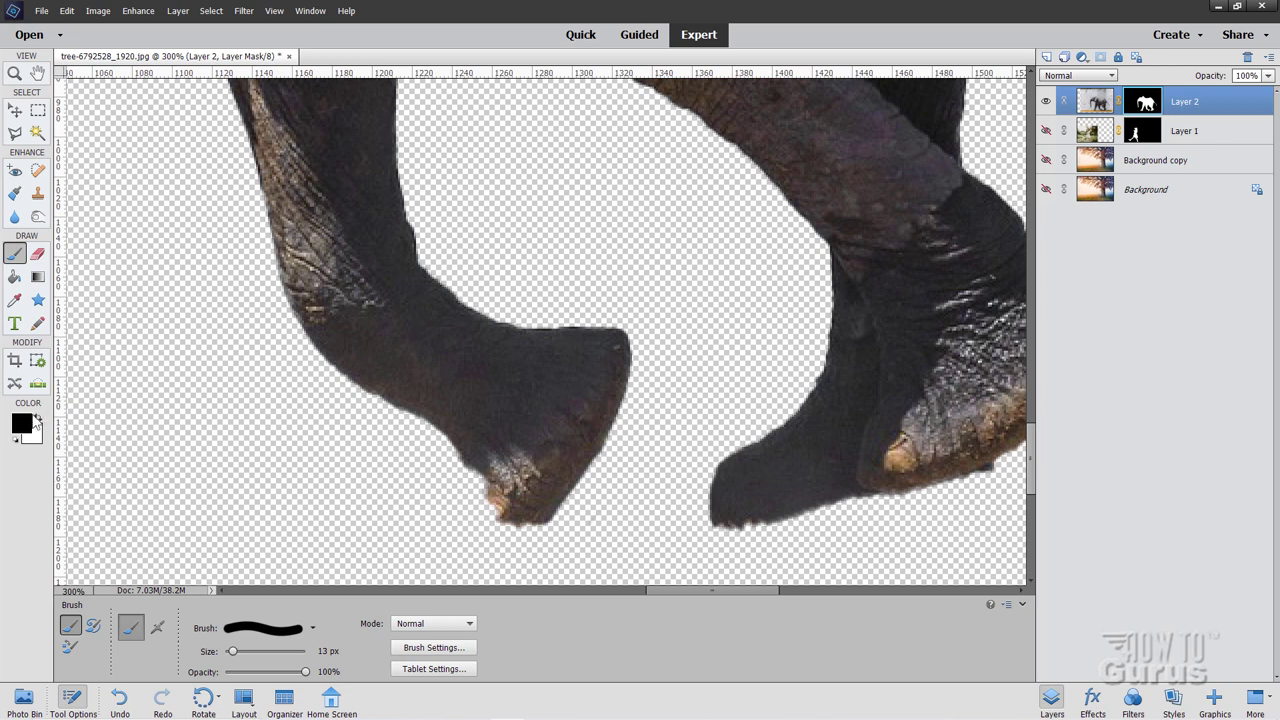
left_click(37, 419)
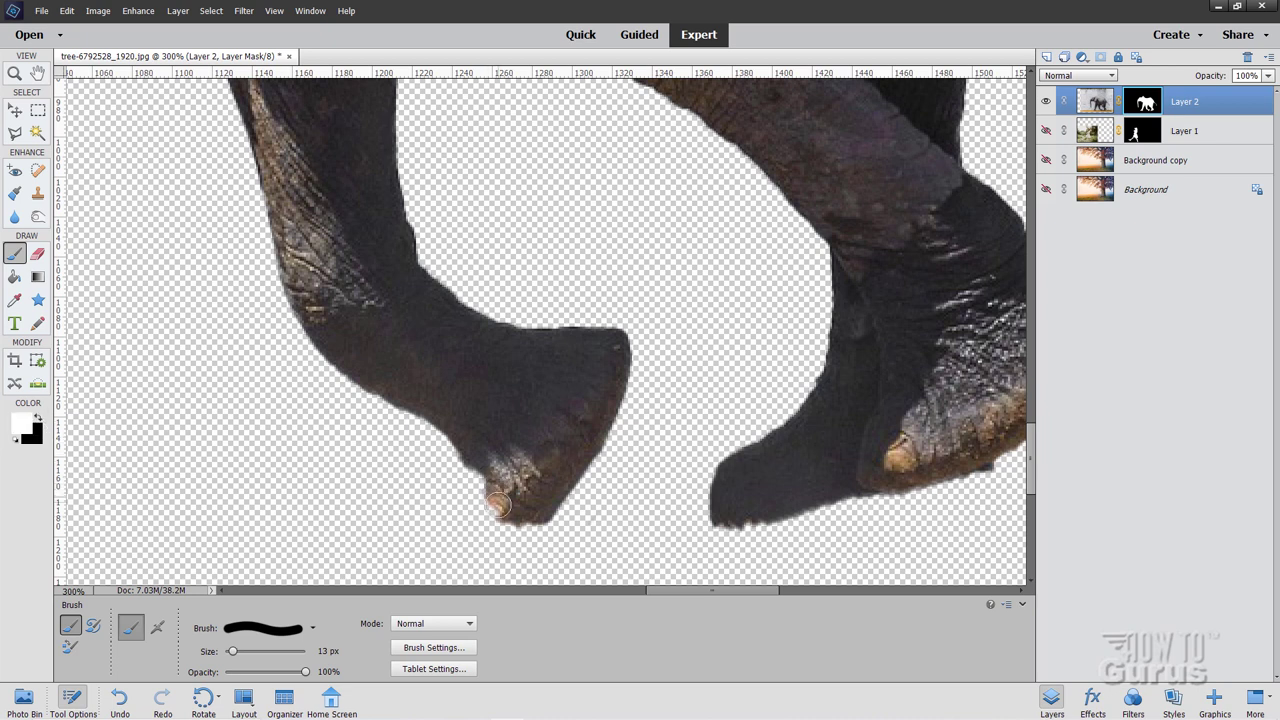
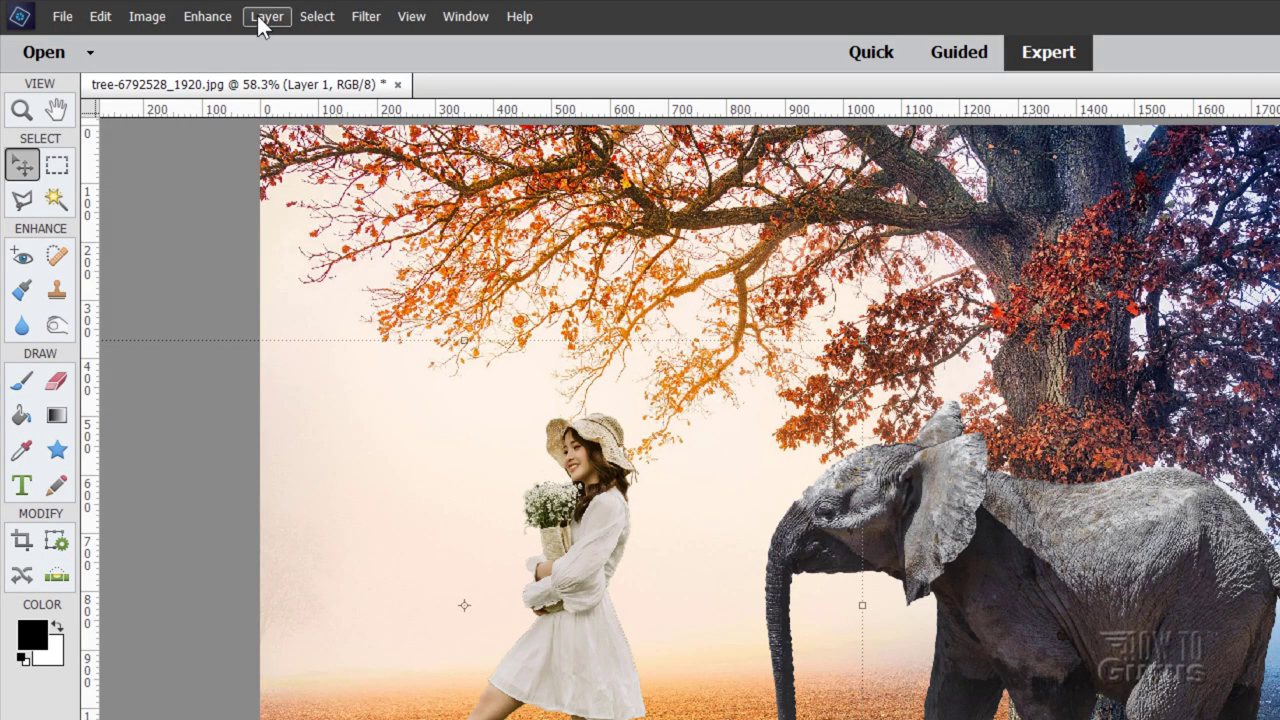
Step: Add a Photo Filter adjustment layer above the girl's layer, clipped to that layer only
left_click(178, 10)
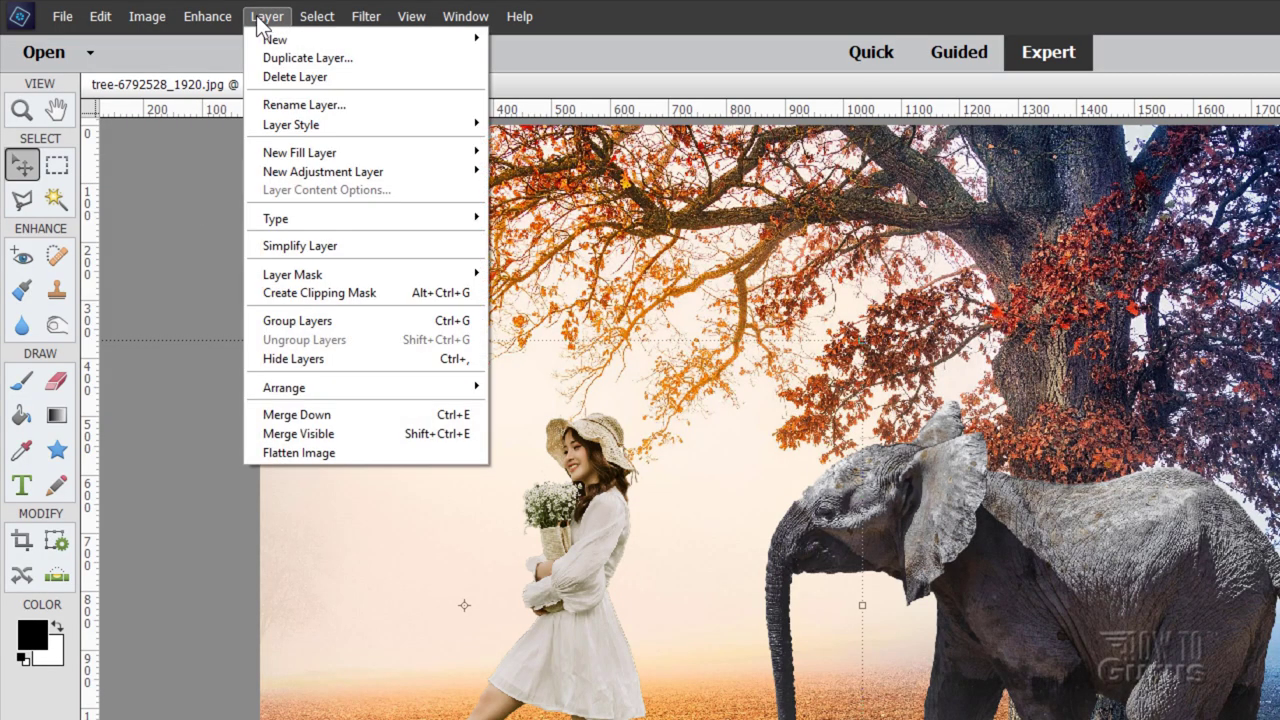
mouse_move(315, 175)
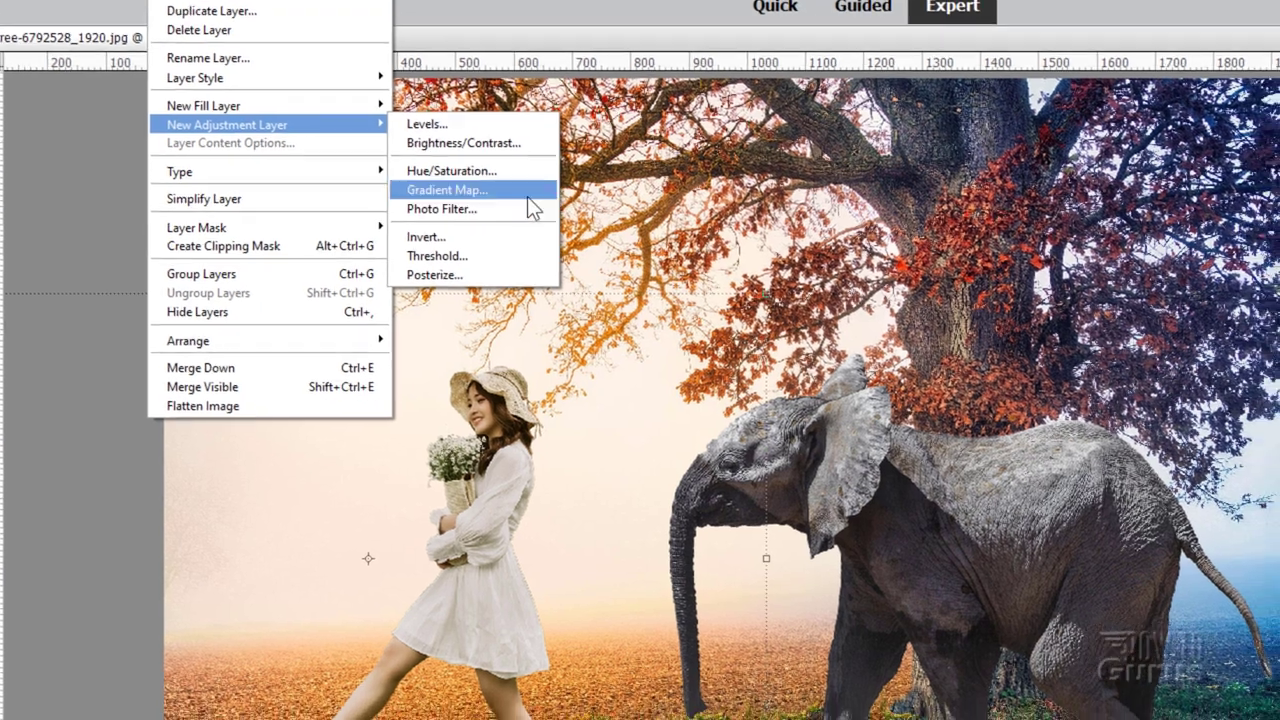
left_click(537, 255)
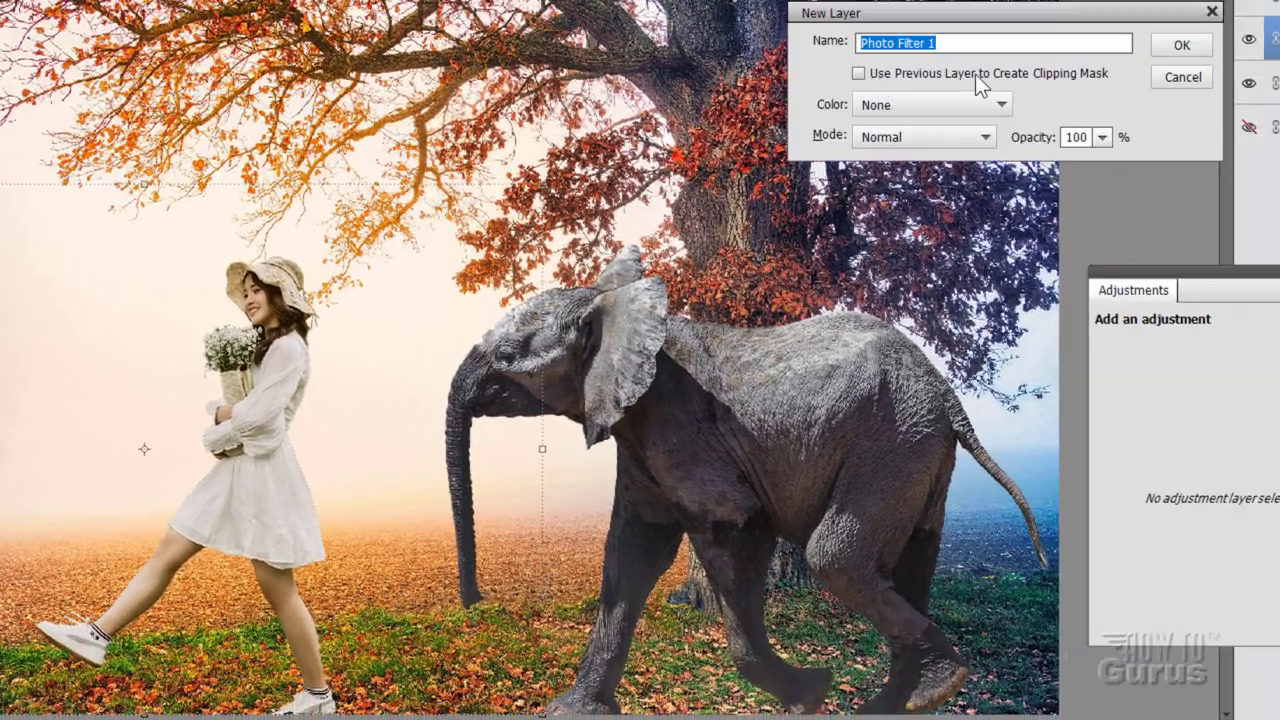
left_click(856, 74)
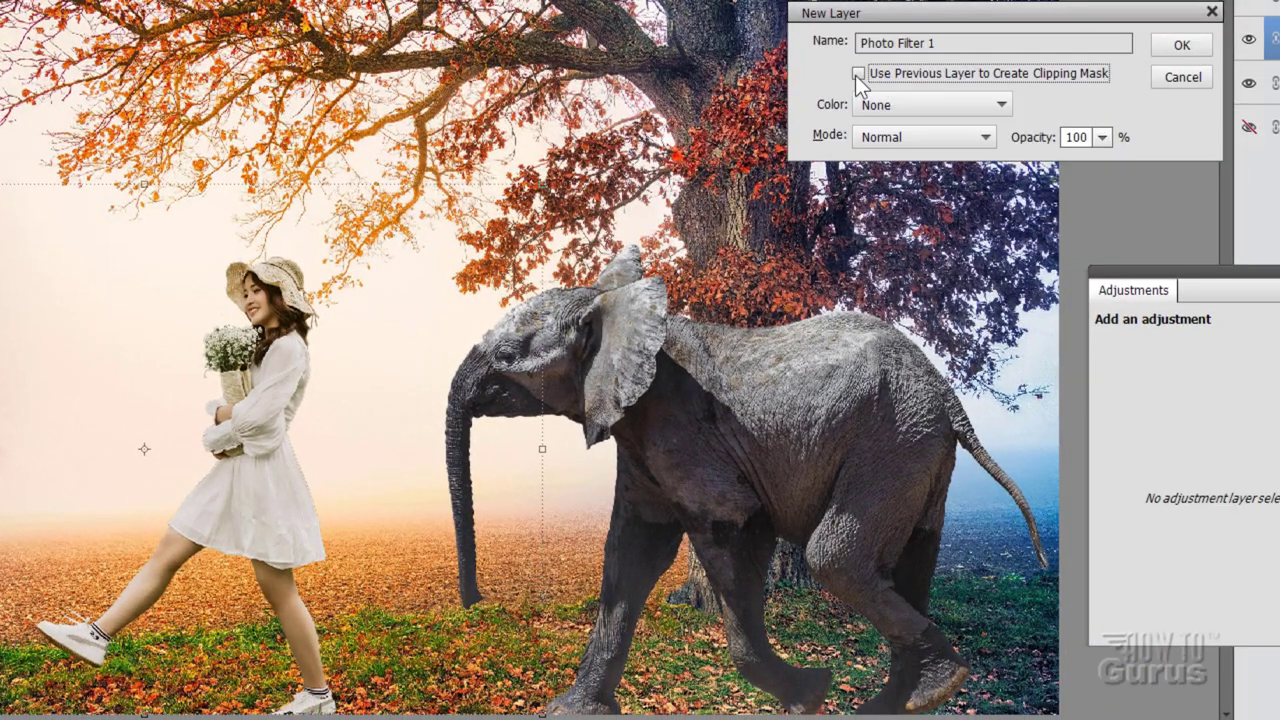
left_click(1181, 45)
Step: Set the Warming Filter (85) density to 50% for the girl and close the filter settings
left_click_drag(1249, 277, 613, 245)
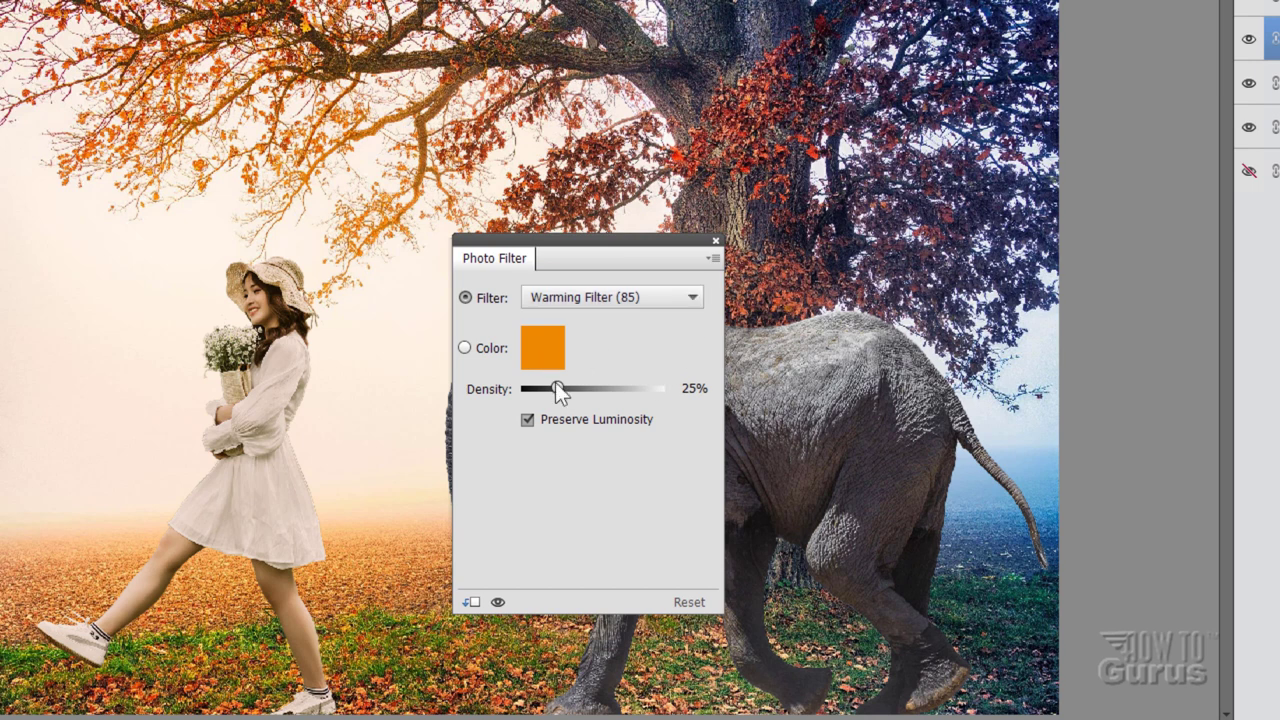
left_click(693, 388)
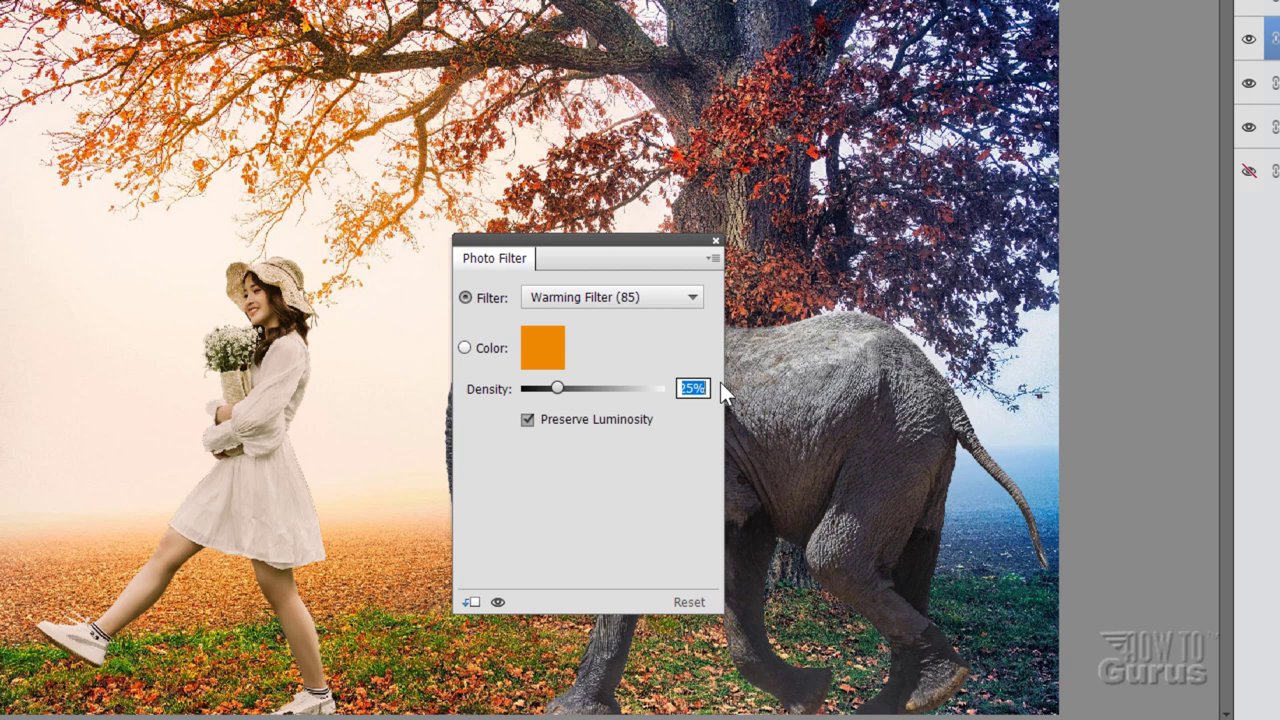
type("50")
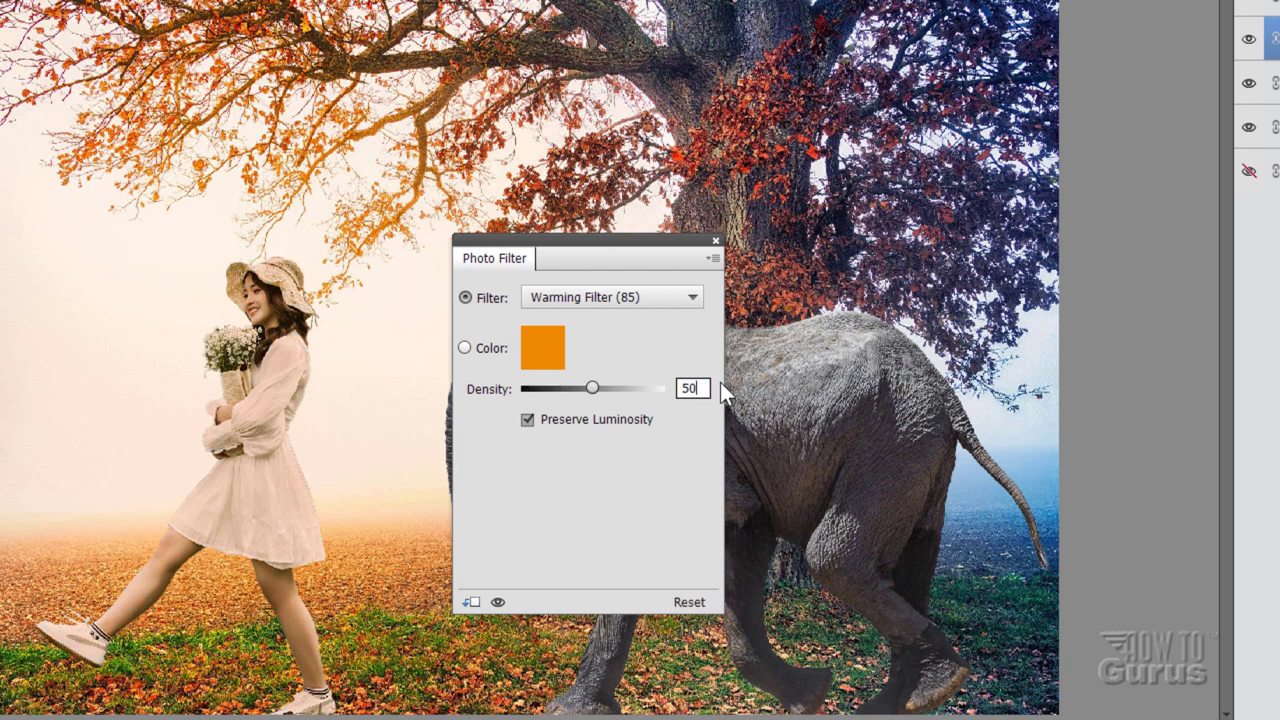
key("Return")
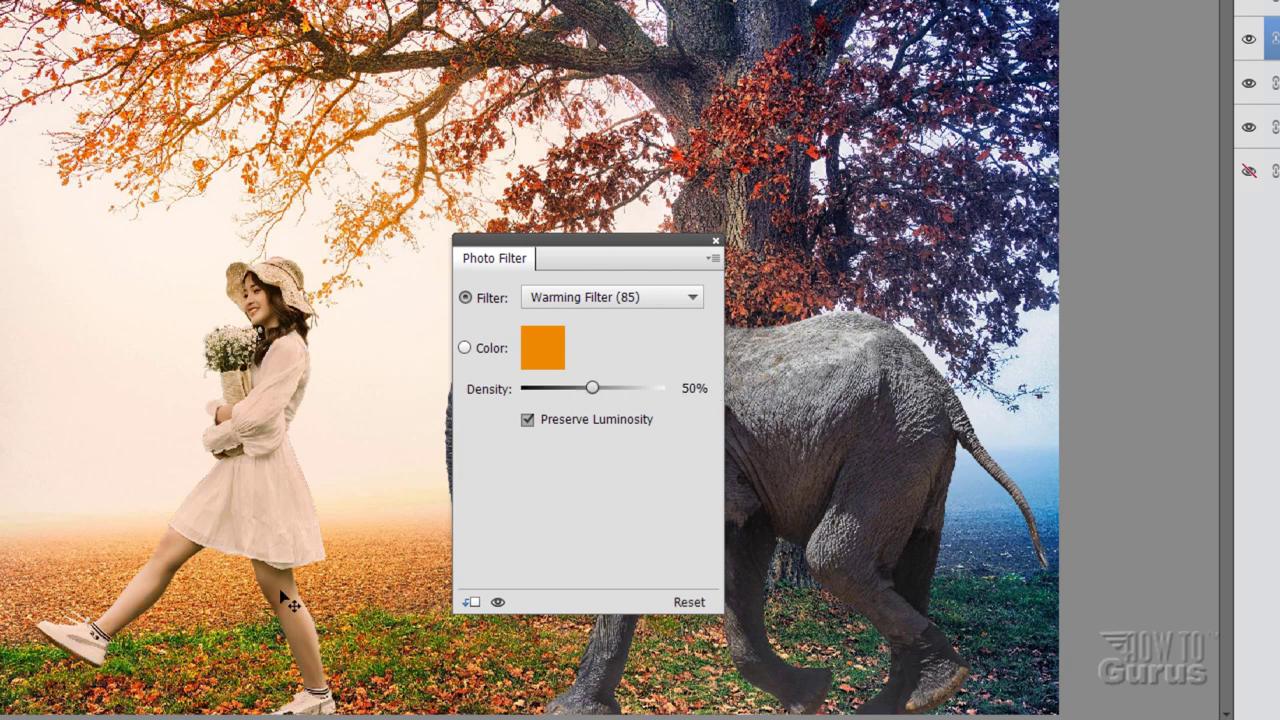
left_click(715, 241)
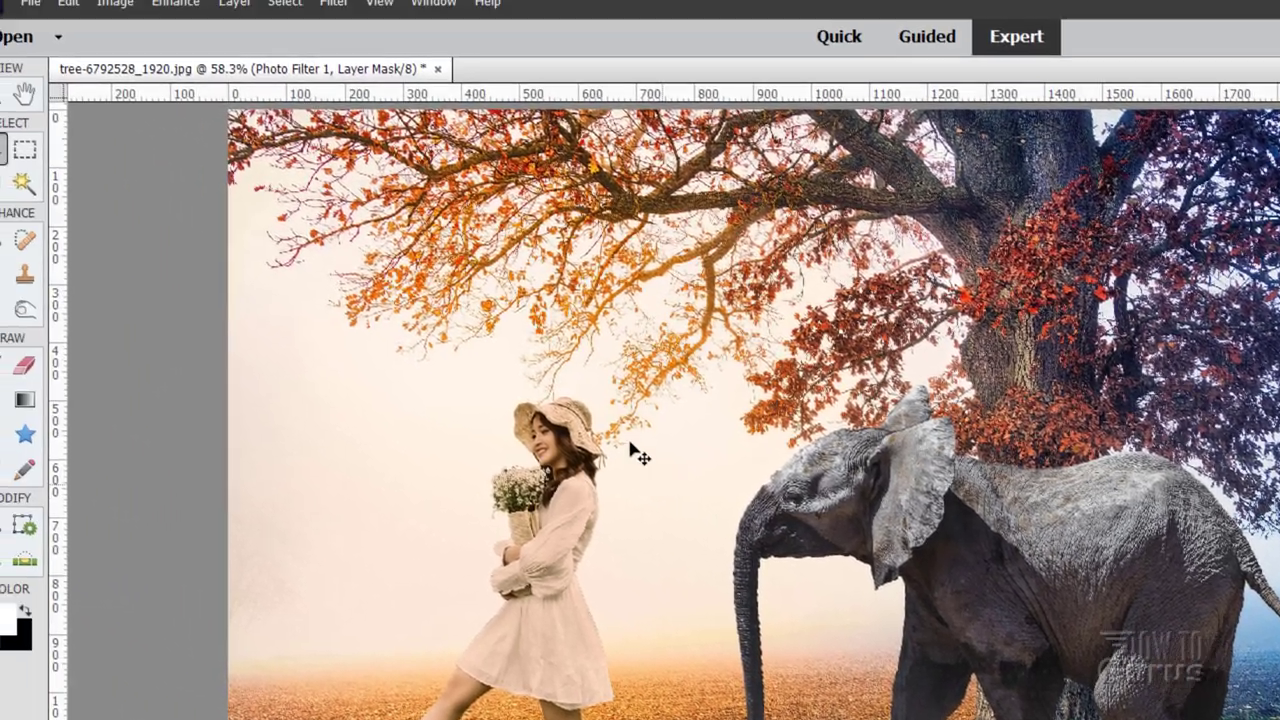
Step: Add a Levels adjustment layer above the girl's photo filter, clipped to the girl's layer
left_click(266, 16)
mouse_move(328, 174)
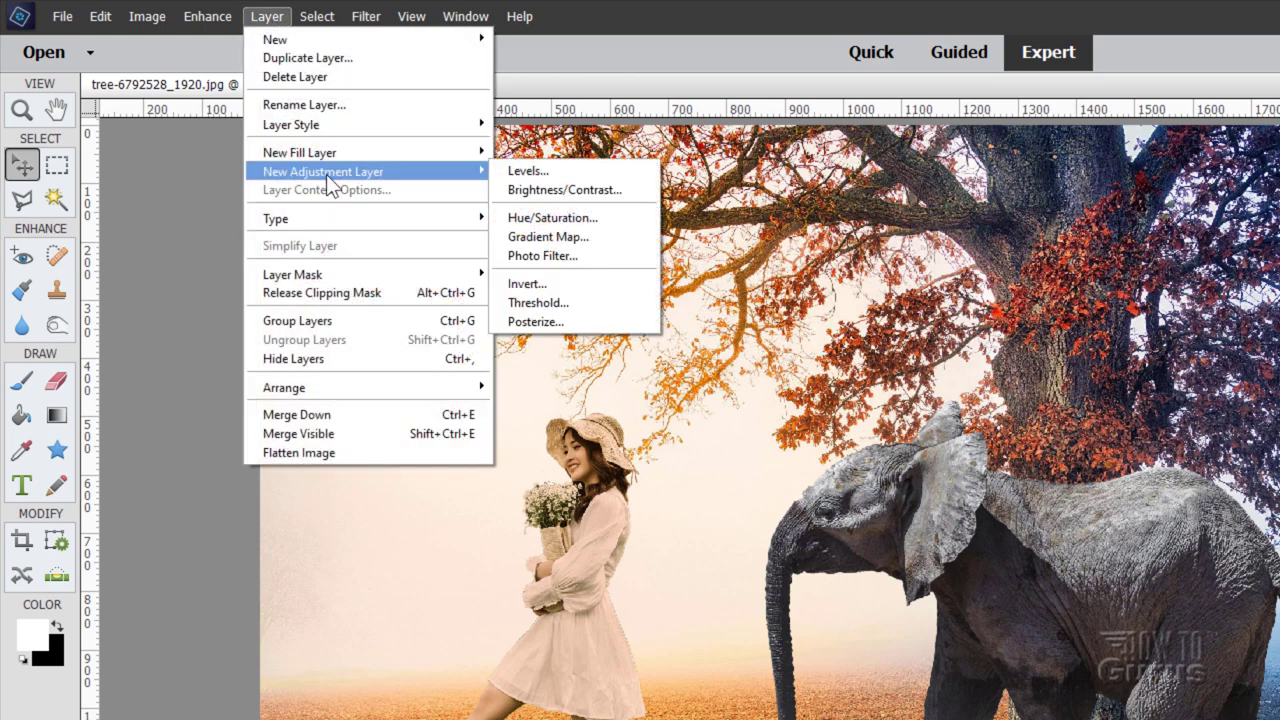
left_click(527, 174)
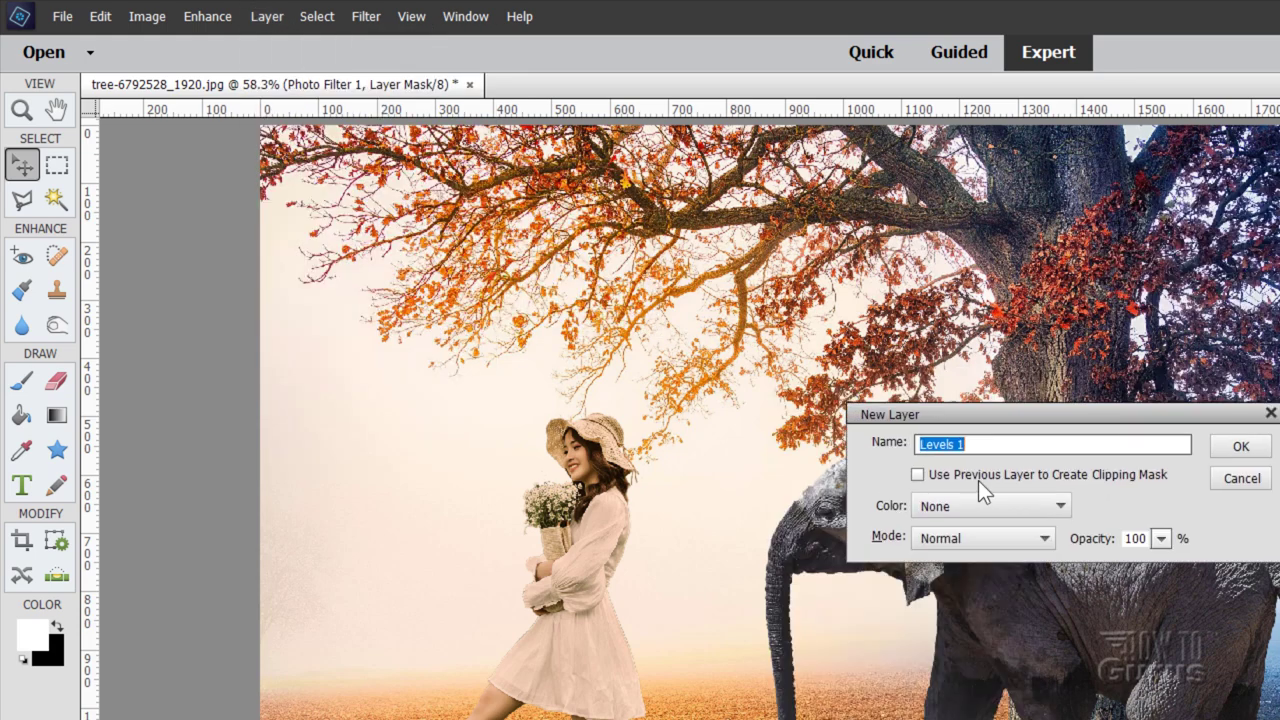
left_click(917, 474)
left_click(1240, 446)
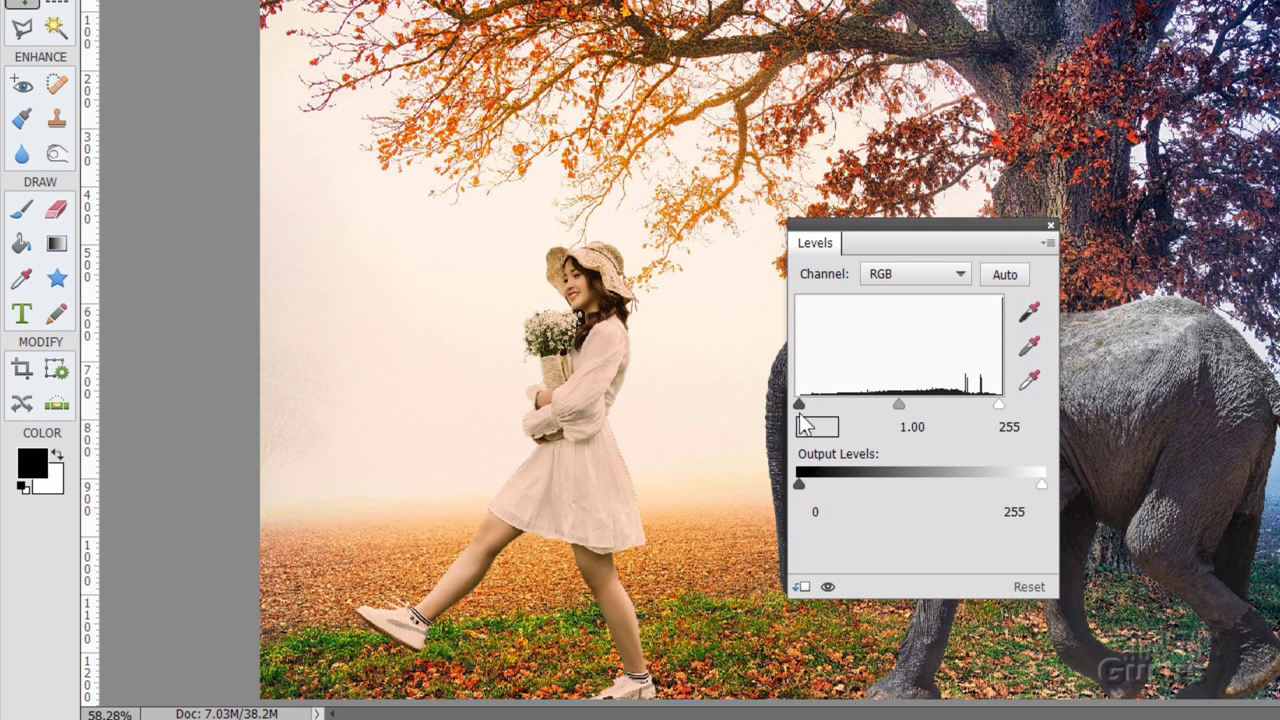
Step: Set the girl's Levels shadow input to 21 and midtones to 0.86, and close the Levels settings
left_click_drag(799, 406, 846, 405)
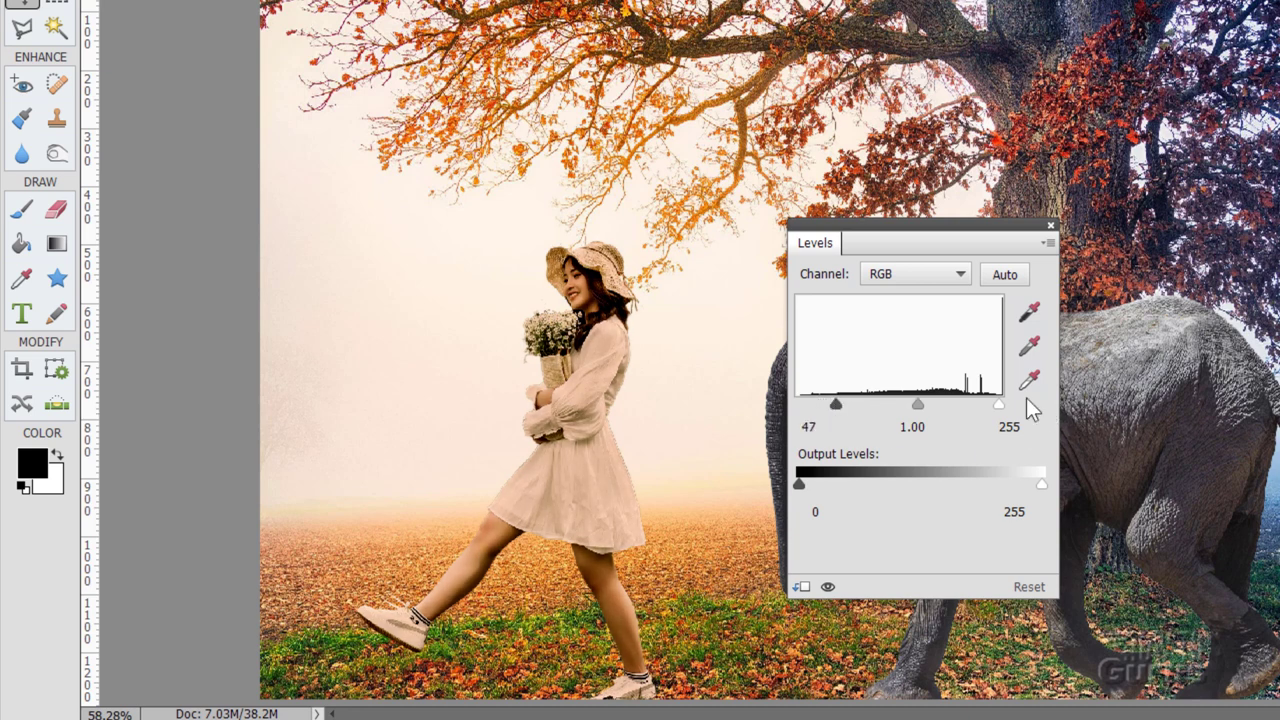
double_click(825, 426)
type("21")
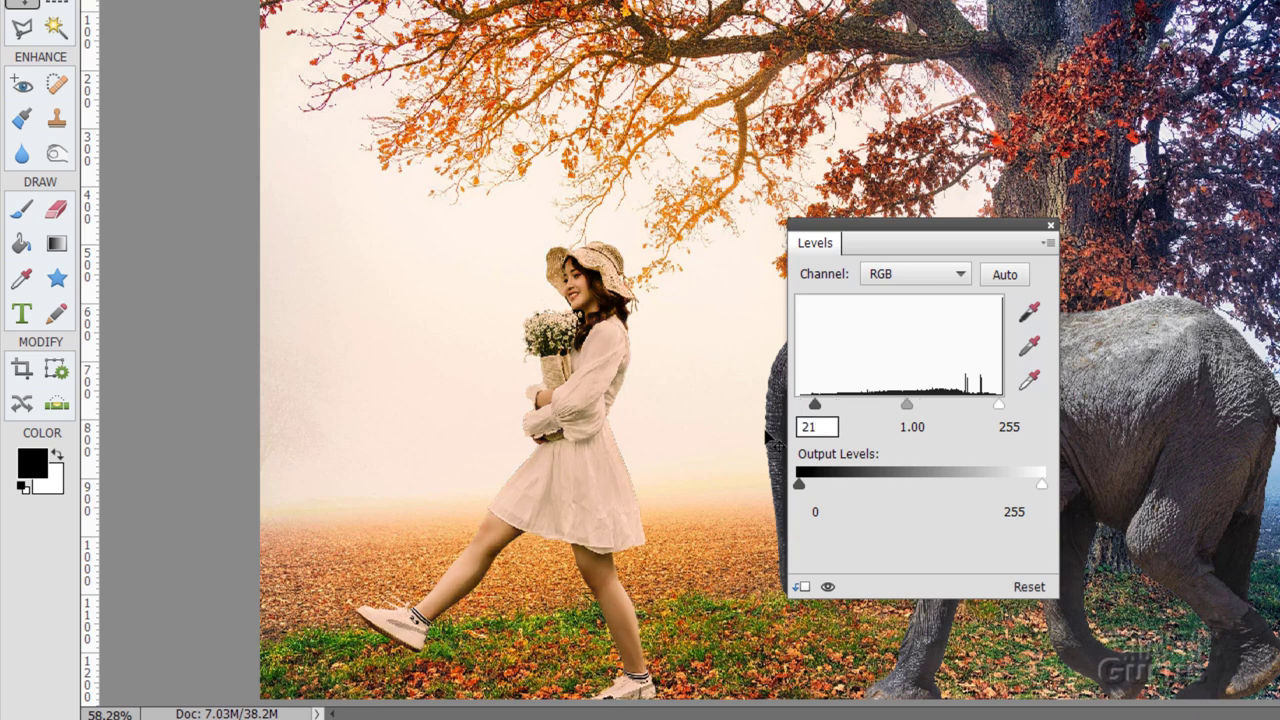
left_click(900, 428)
double_click(931, 426)
type(".86")
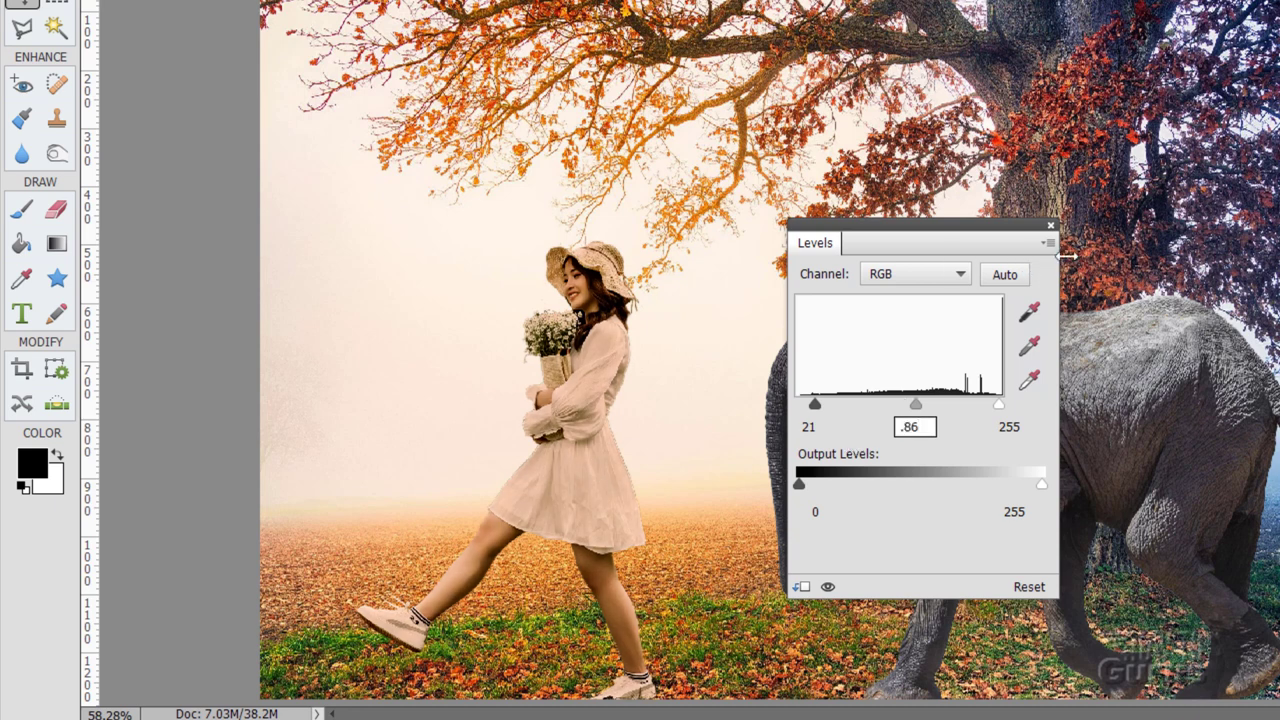
left_click(1051, 225)
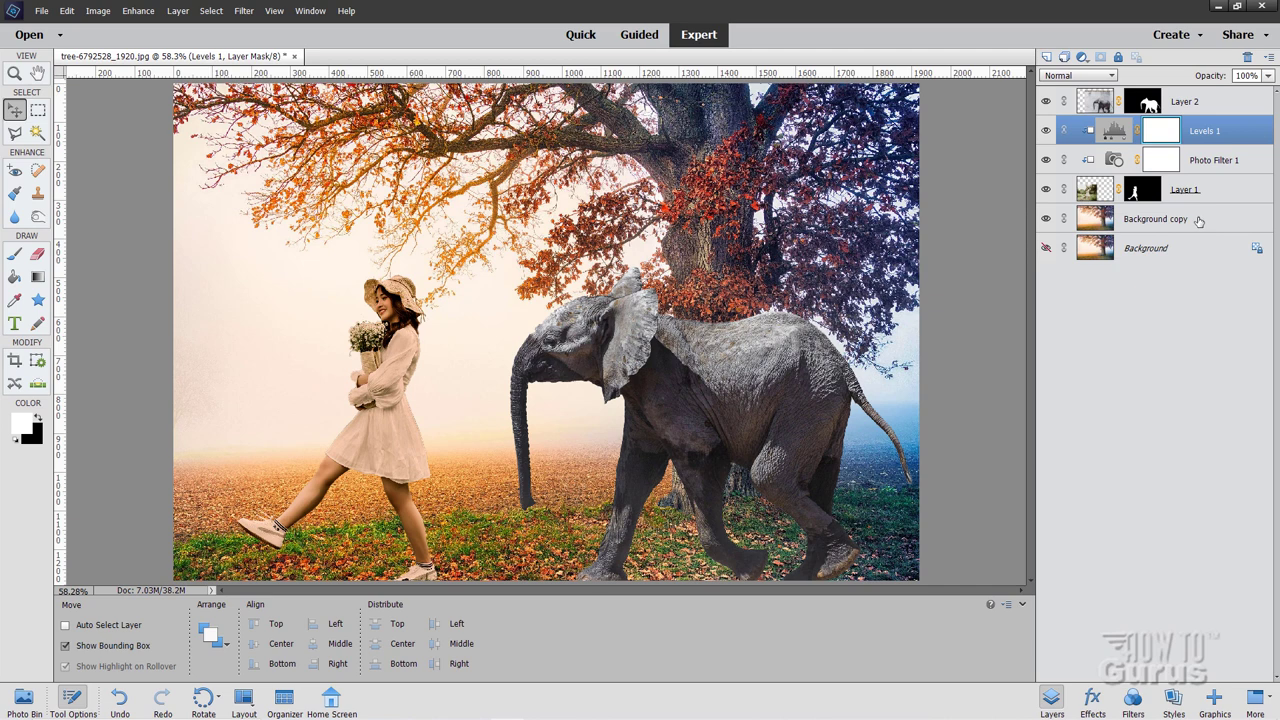
Step: On the Background copy layer, draw a freehand lasso selection around the orange leafy branches above the girl
left_click(1199, 221)
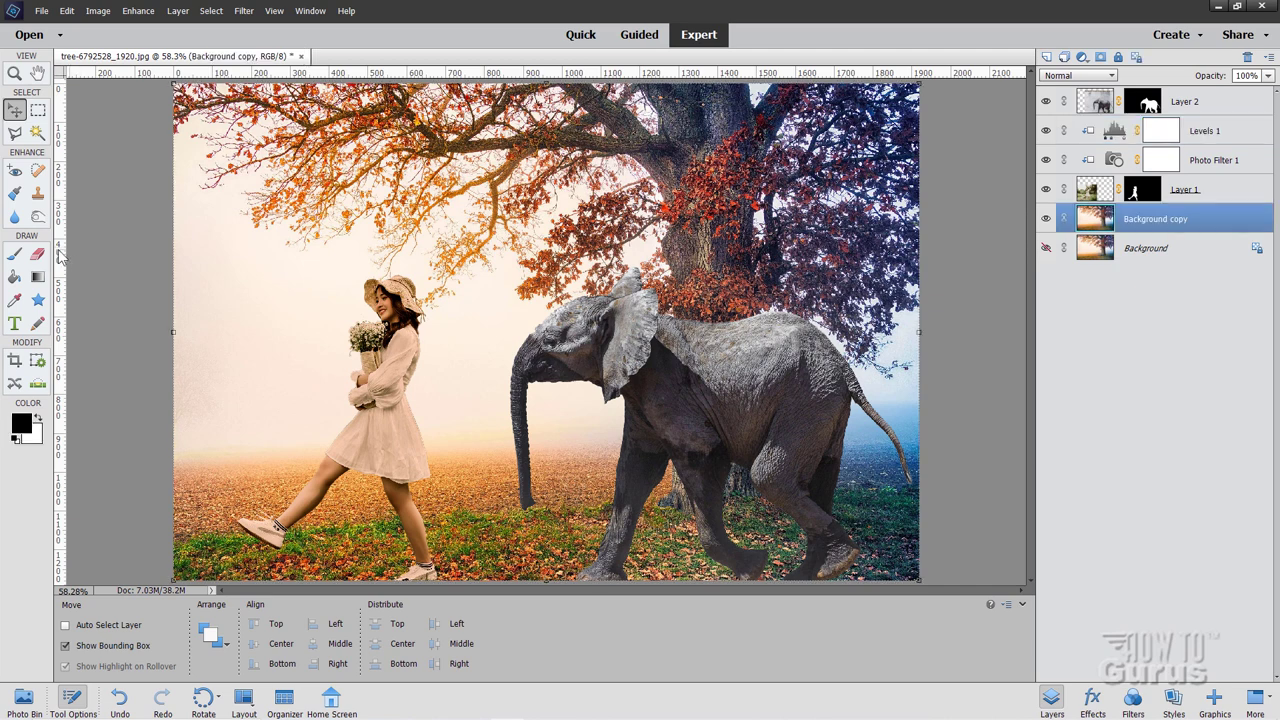
left_click(17, 135)
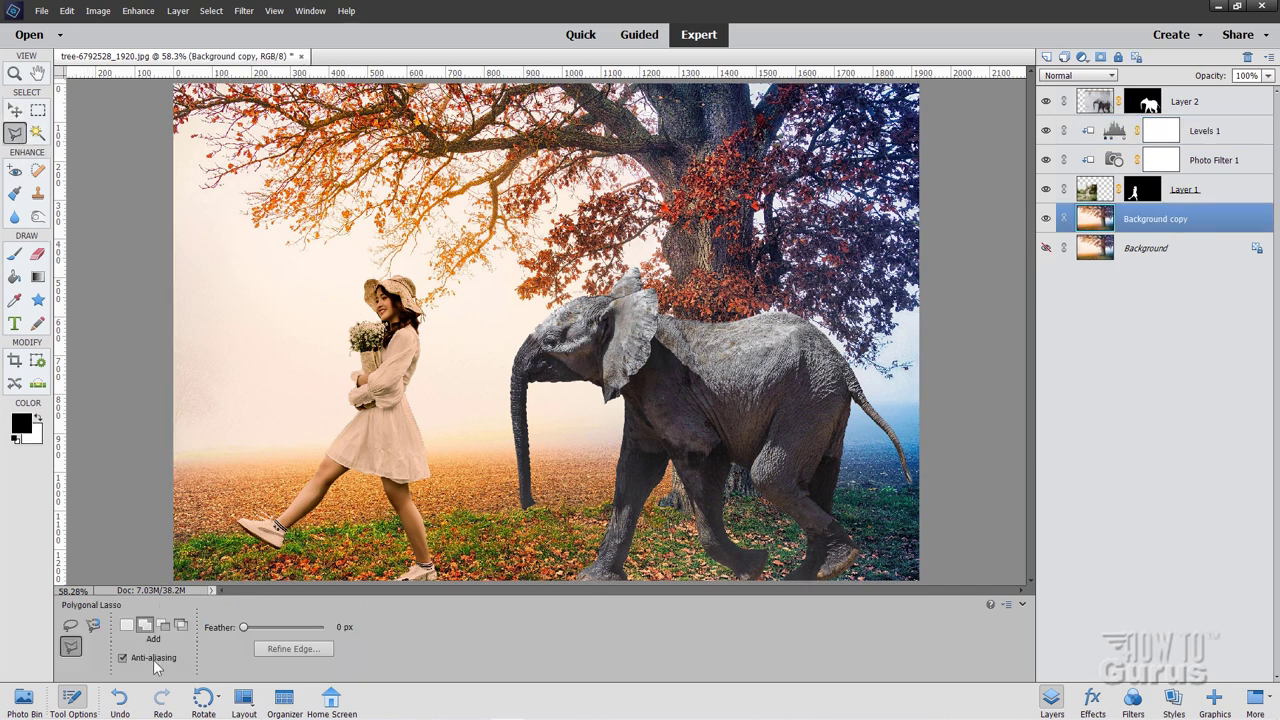
left_click(72, 625)
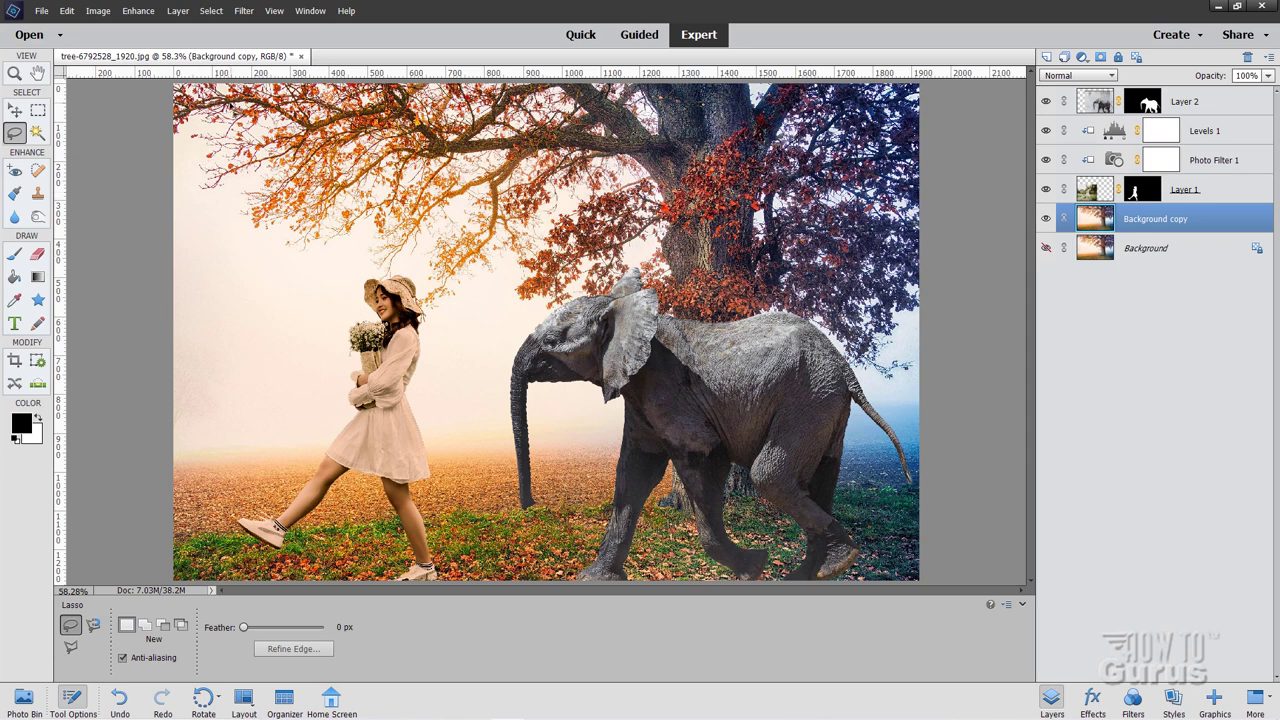
mouse_move(197, 153)
left_mouse_down()
mouse_move(204, 229)
mouse_move(268, 259)
mouse_move(348, 247)
mouse_move(399, 195)
left_mouse_up()
left_click_drag(362, 238, 359, 172)
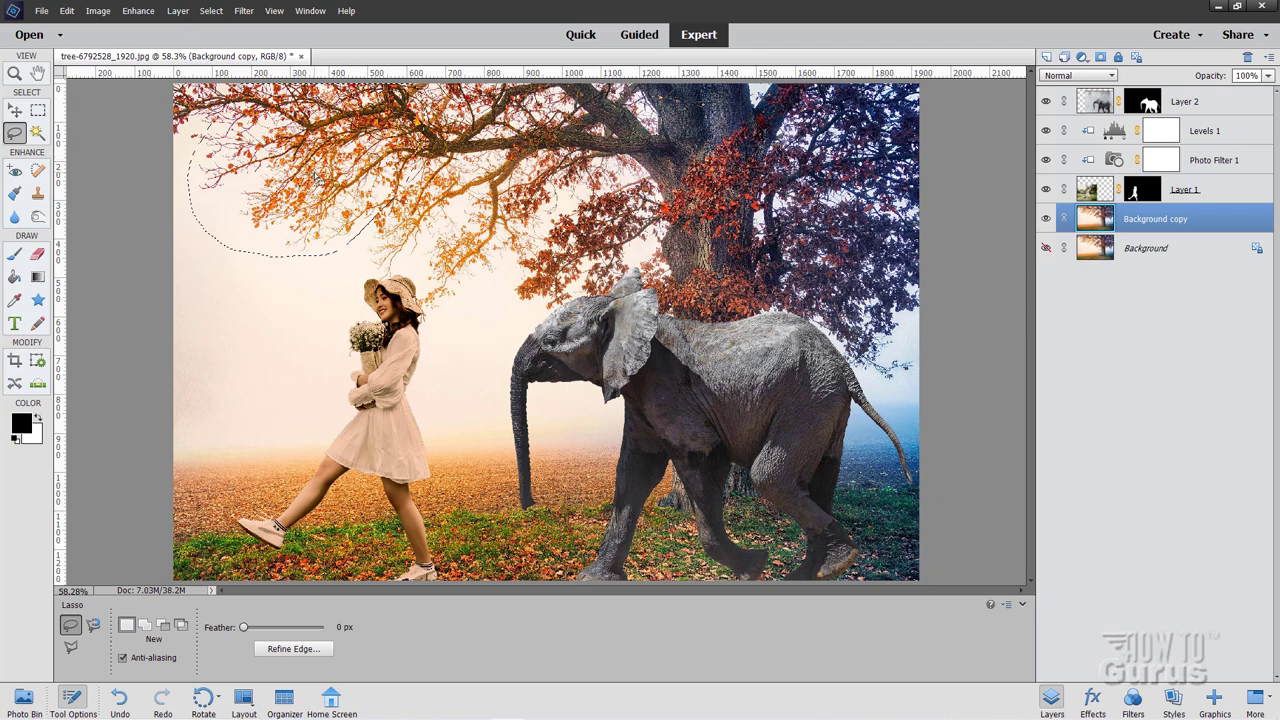
Step: Copy the selected orange branches to a new layer and move that layer to the top of the layer stack
left_click(178, 11)
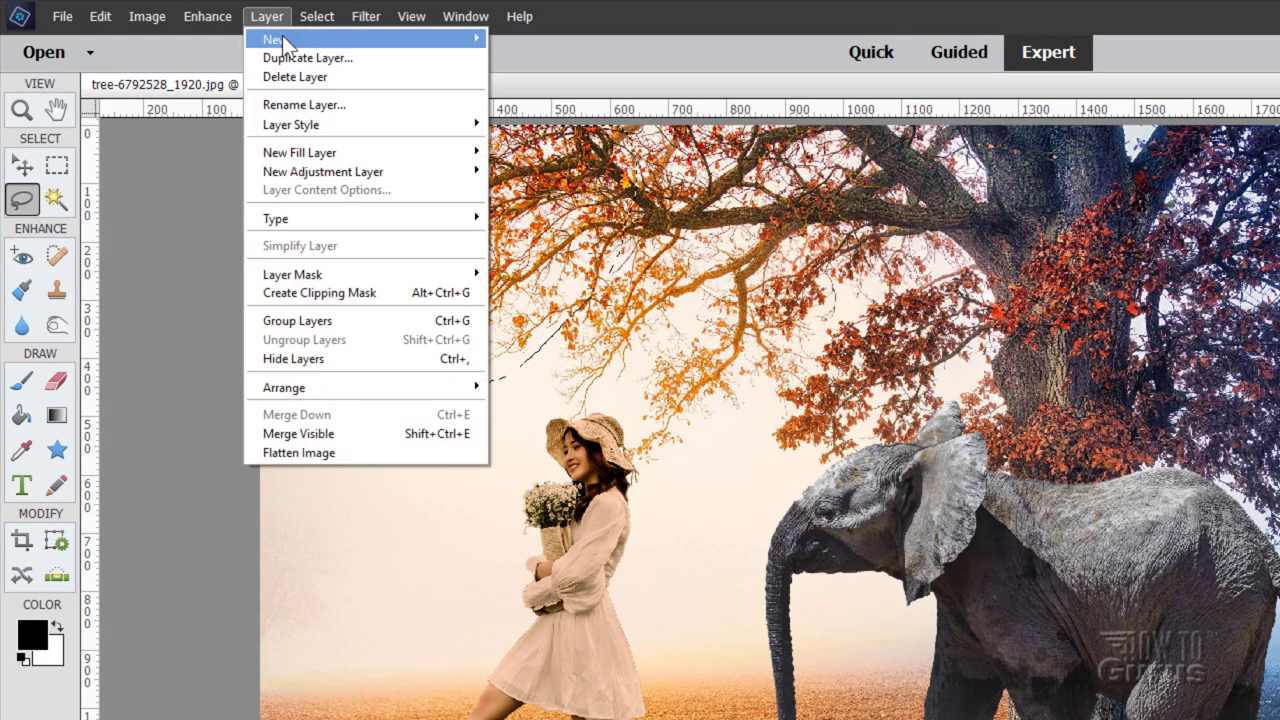
mouse_move(185, 25)
left_click(586, 123)
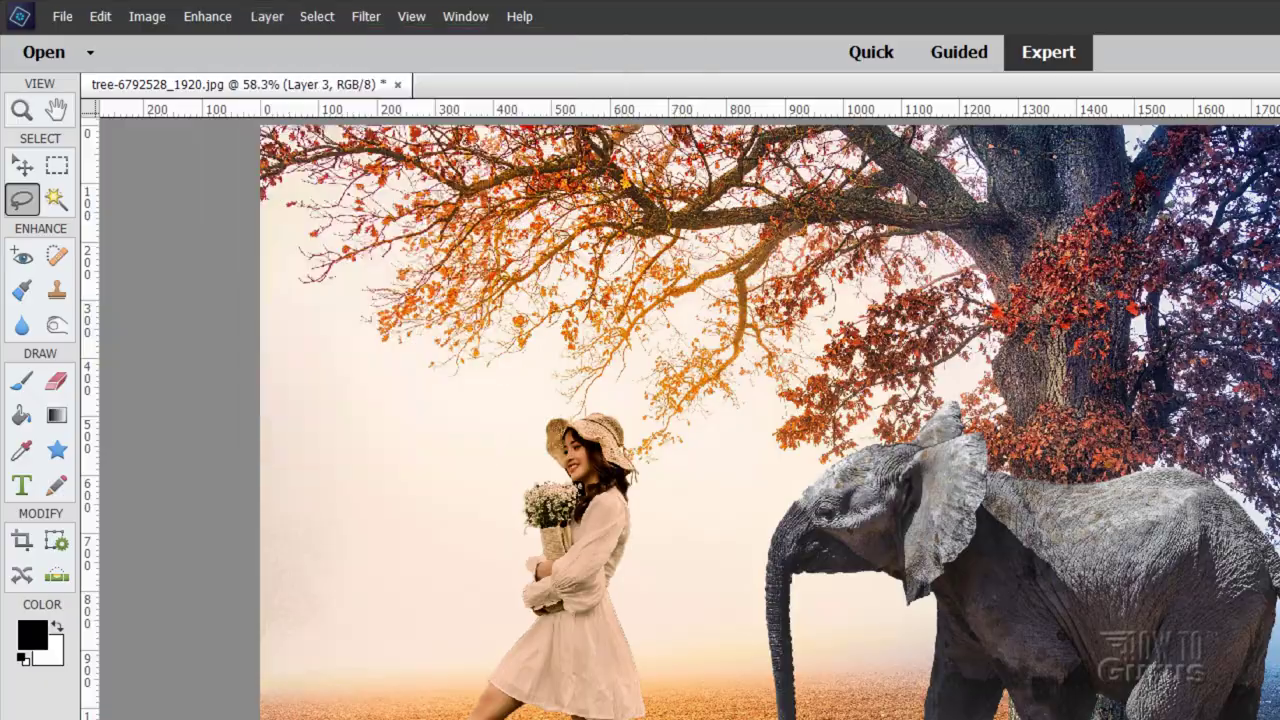
left_click_drag(1043, 333, 1010, 168)
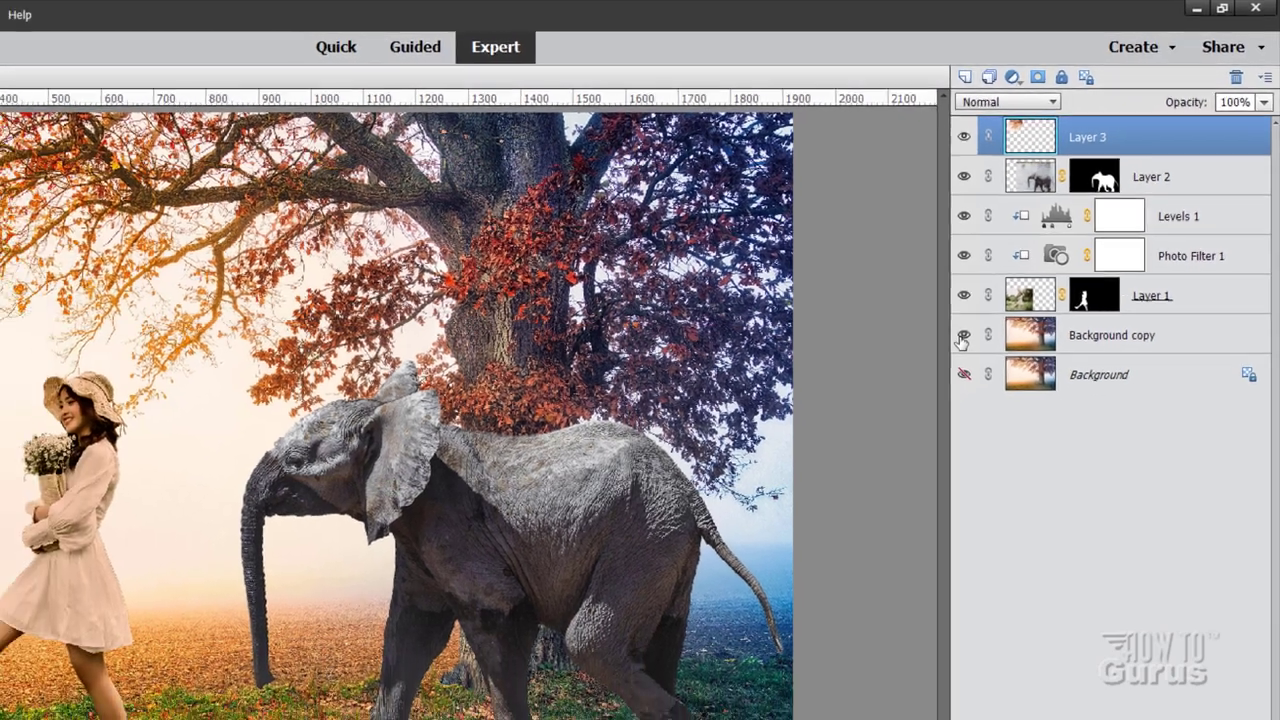
Step: Hide the Background copy layer and move the copied branches across to just above the elephant's back
left_click(929, 372)
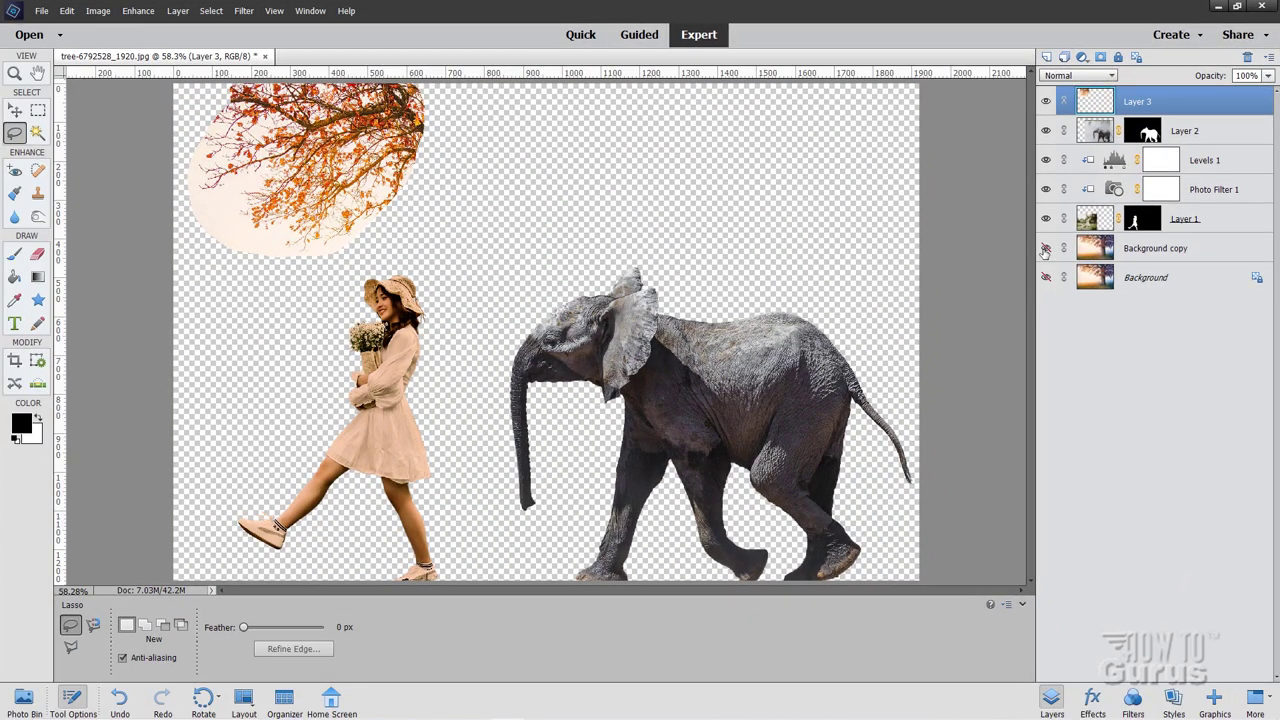
key("v")
left_click_drag(313, 172, 765, 219)
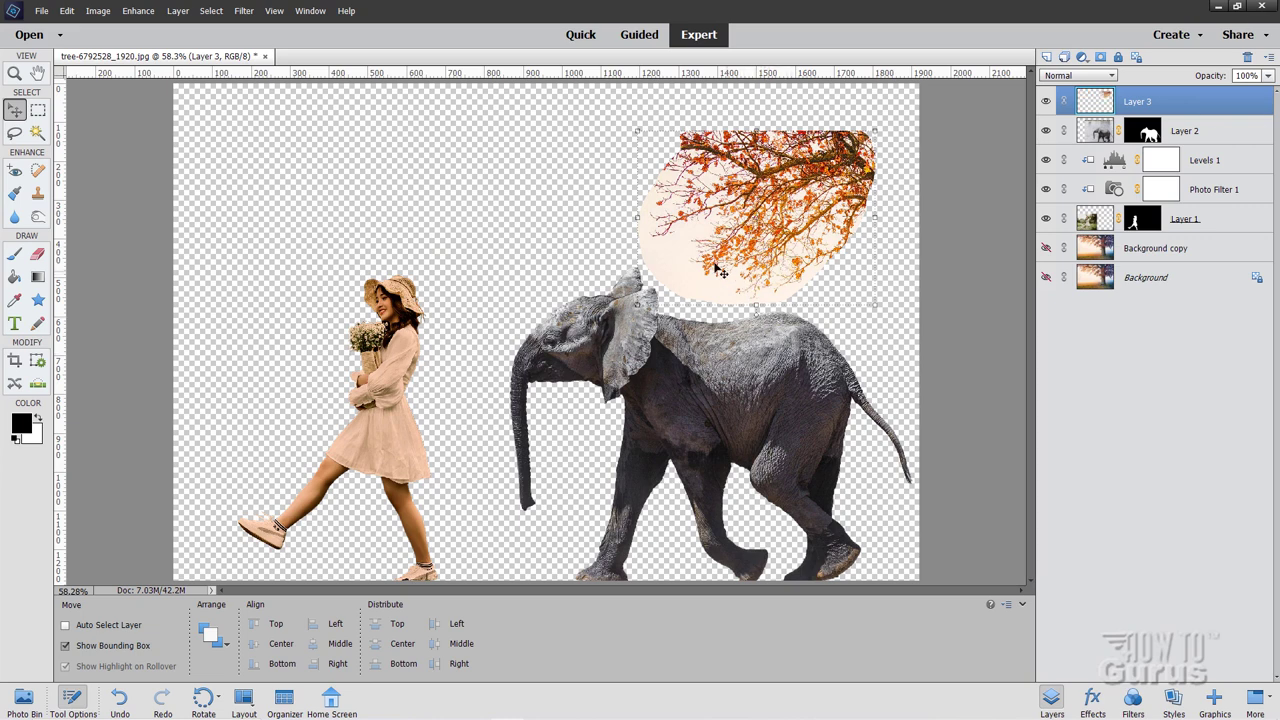
left_click_drag(805, 237, 788, 209)
Step: Flip the branches layer horizontally and move it down over the elephant's back
left_click(97, 10)
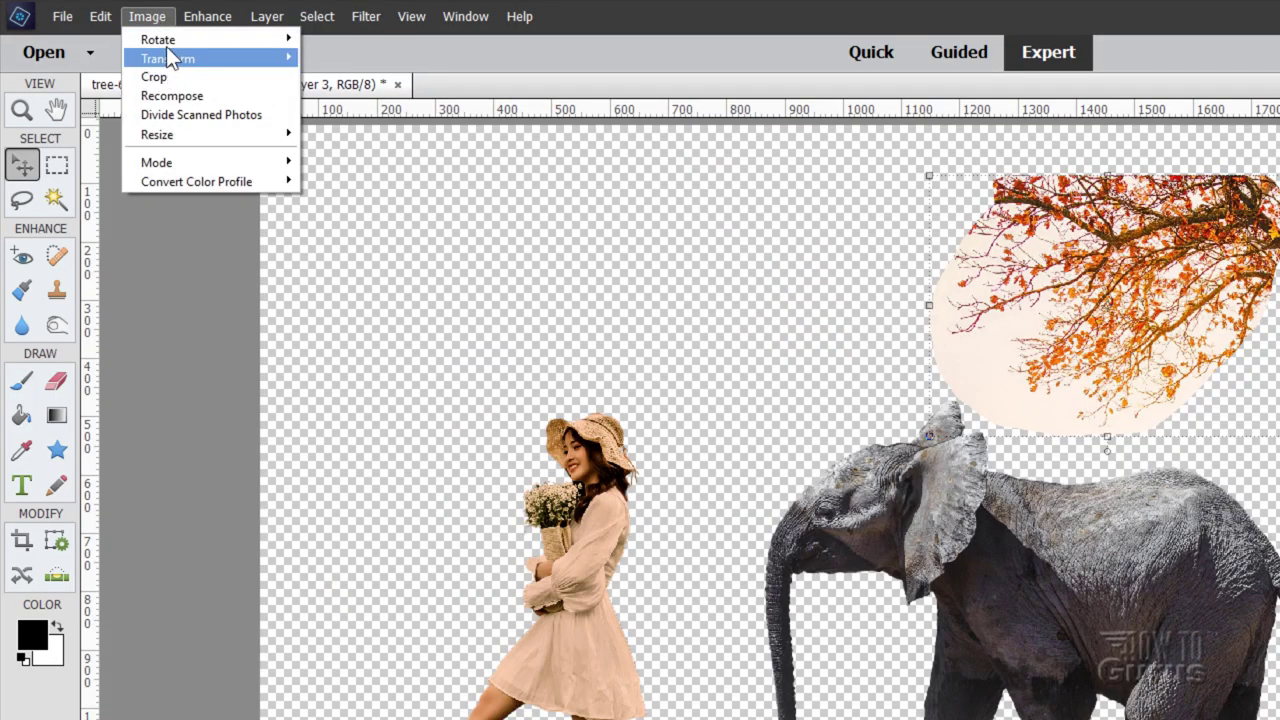
mouse_move(158, 39)
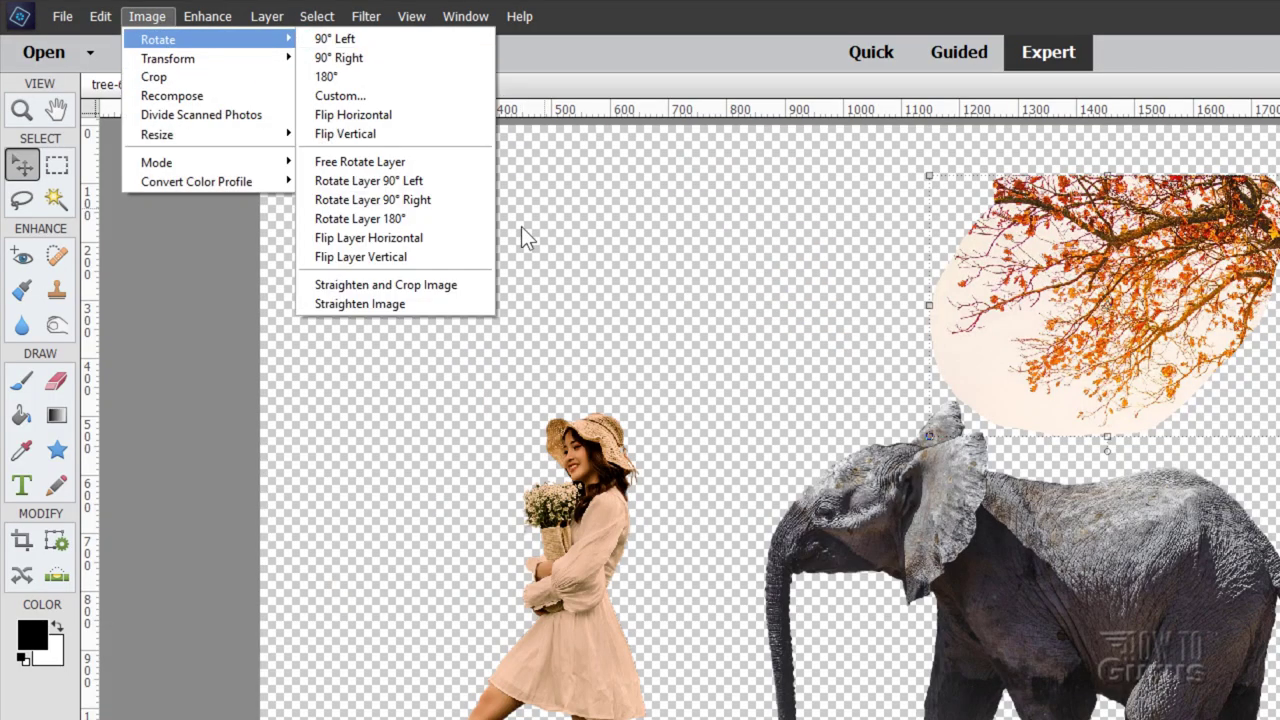
left_click(343, 240)
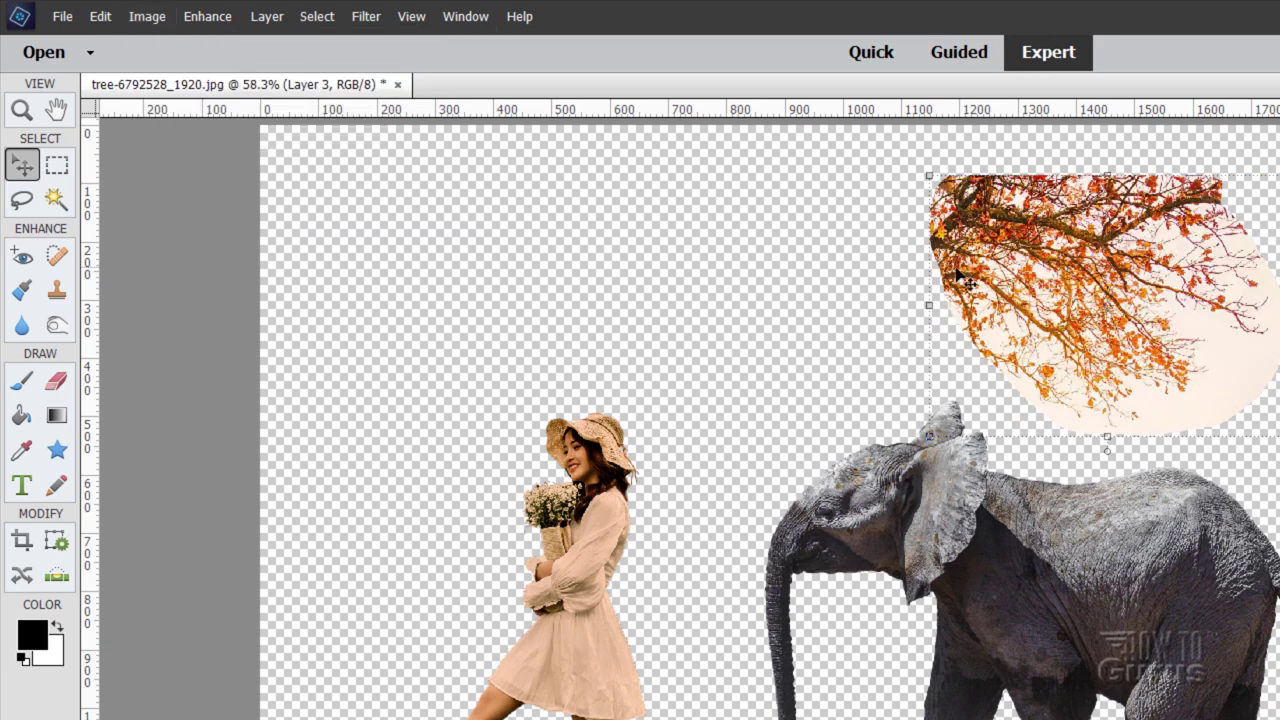
left_click_drag(1057, 306, 1040, 499)
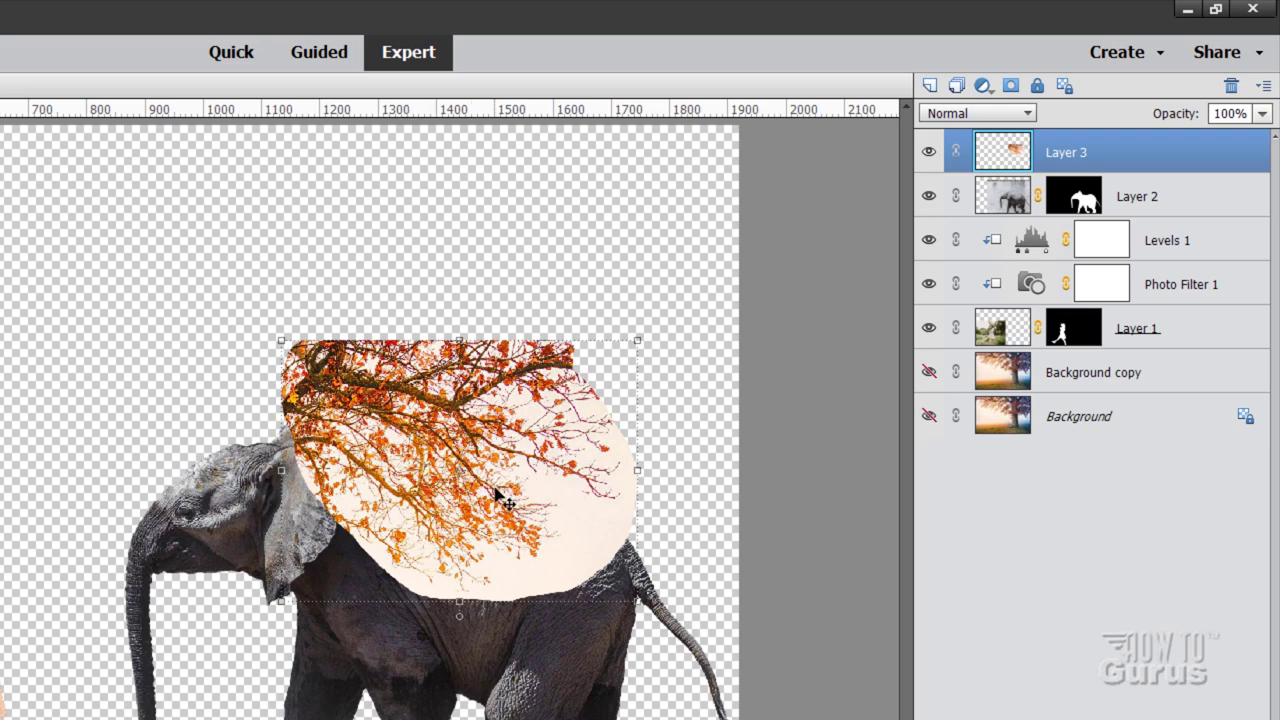
Step: Clip the branches layer to the elephant's layer and adjust its position slightly on the elephant's back
right_click(1068, 158)
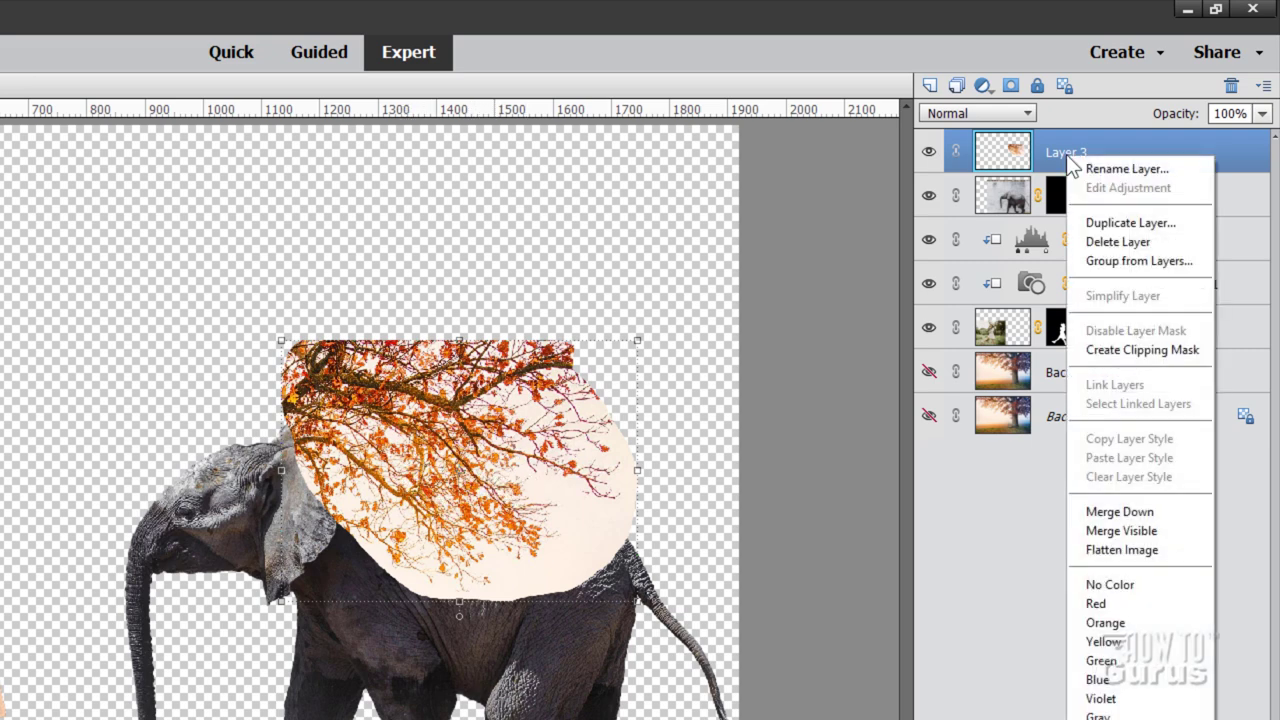
left_click(1136, 346)
left_click_drag(428, 537, 470, 567)
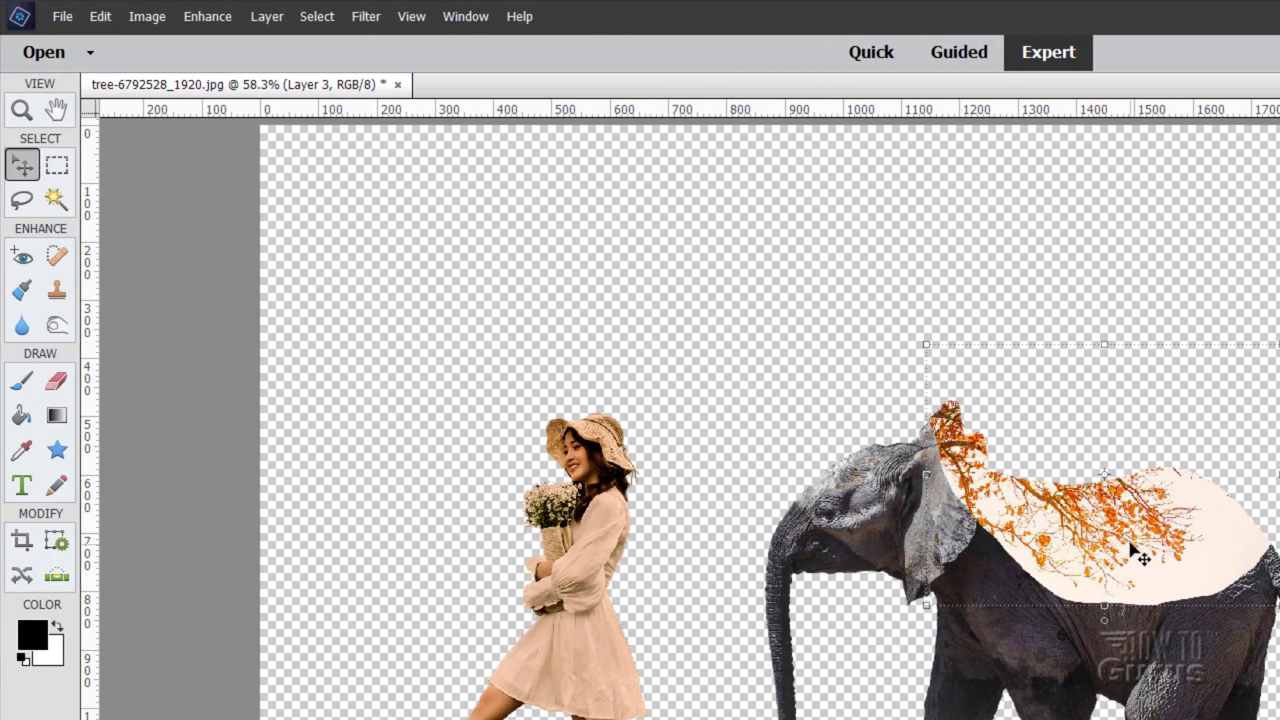
Step: Apply the Photocopy sketch filter to the branches layer with Detail 12 and Darkness 24
left_click(357, 18)
left_click(390, 38)
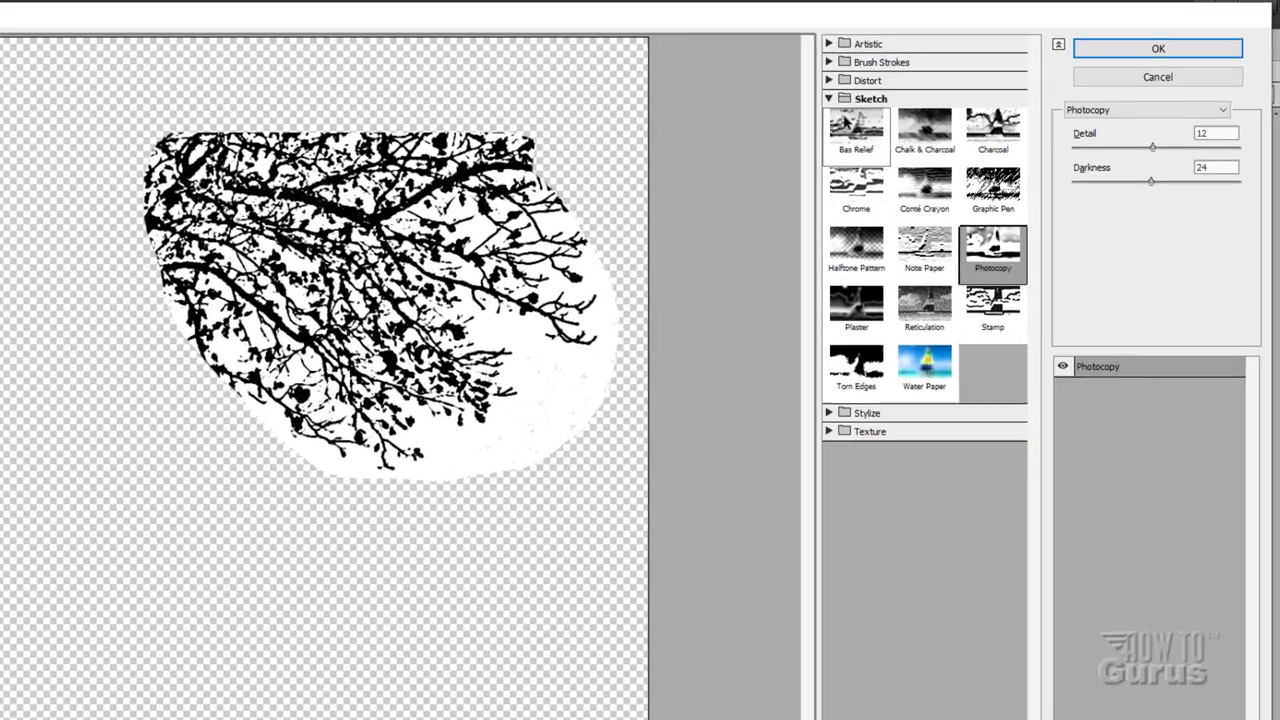
left_click(848, 99)
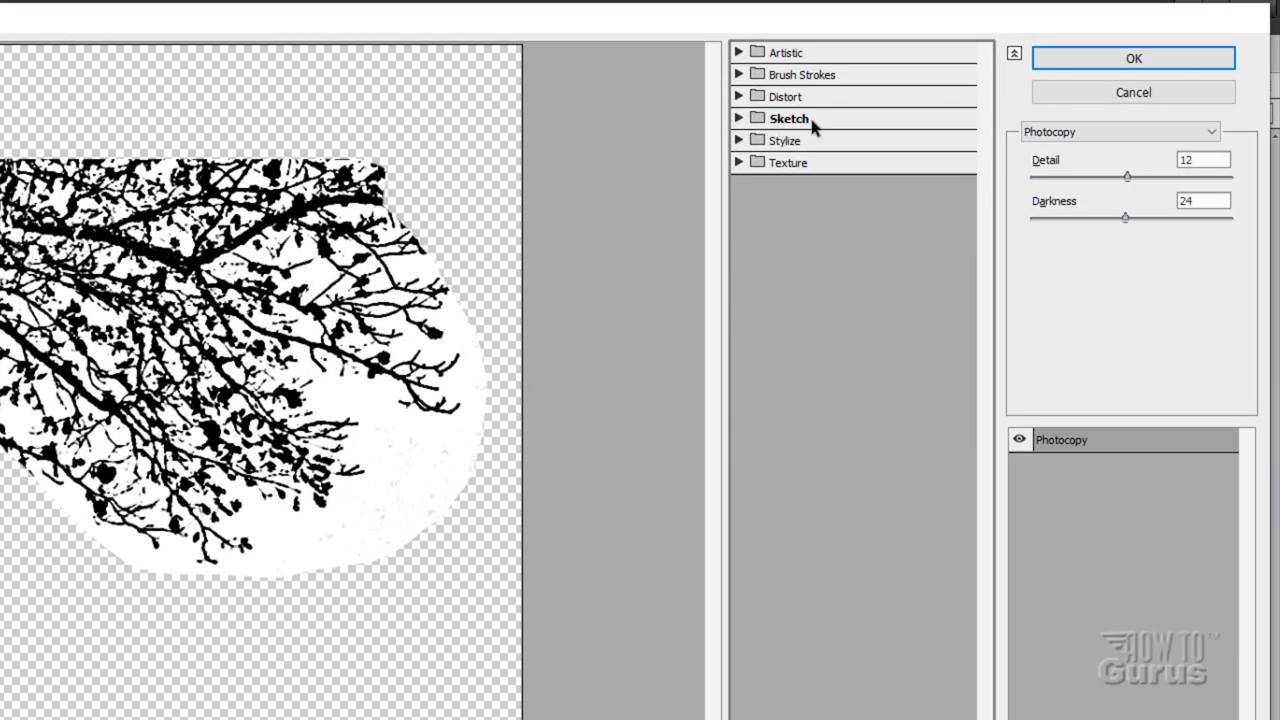
left_click(738, 118)
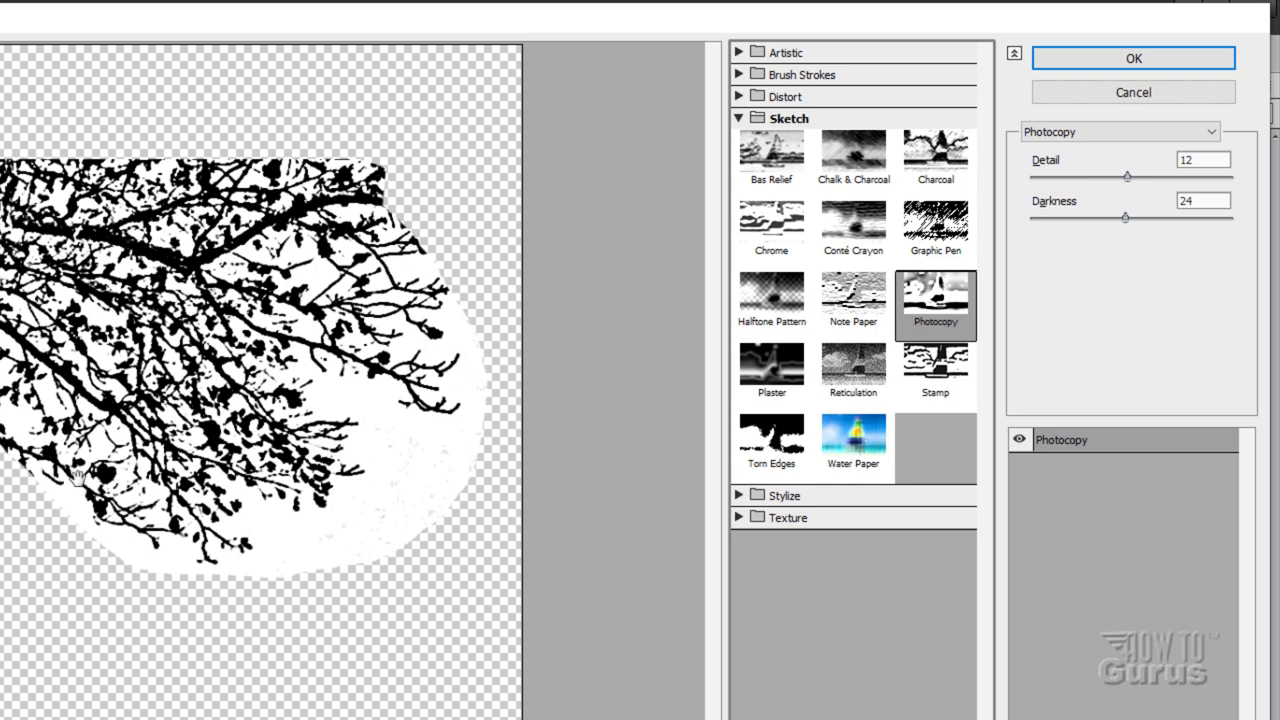
left_click(1120, 57)
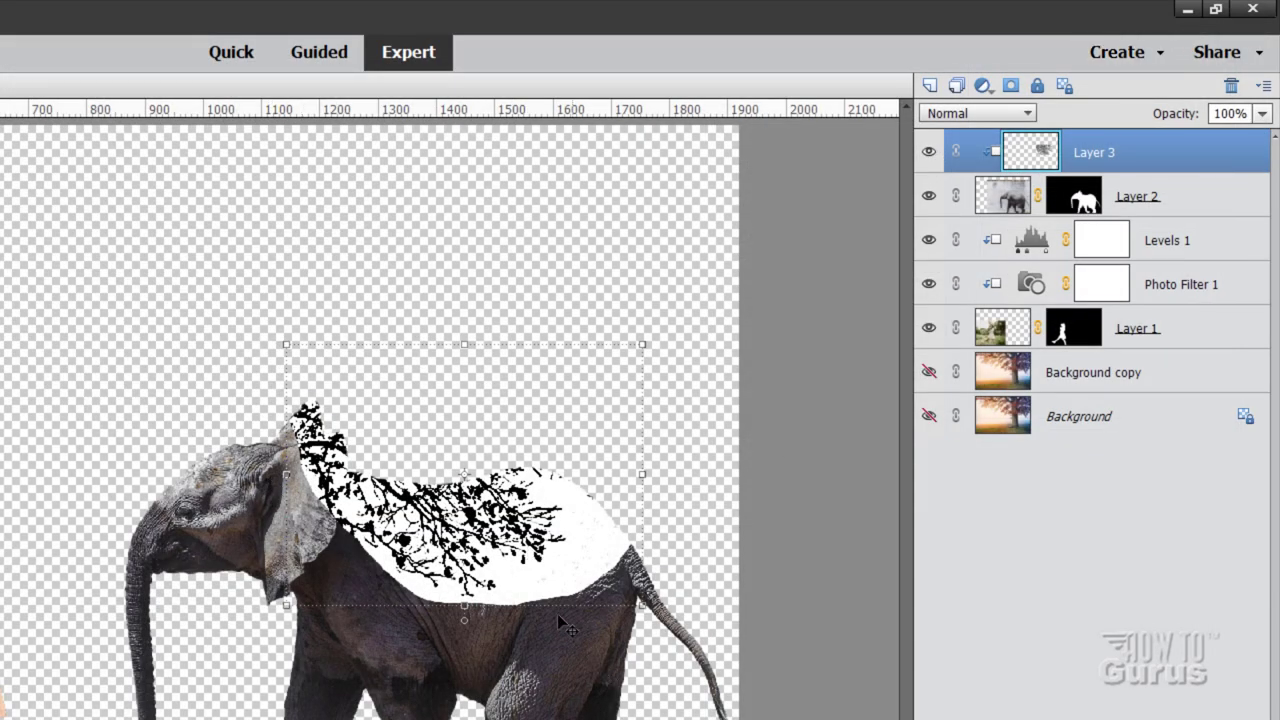
Step: Set the branches layer to Linear Burn at 41% opacity and show the Background copy layer again
left_click(967, 115)
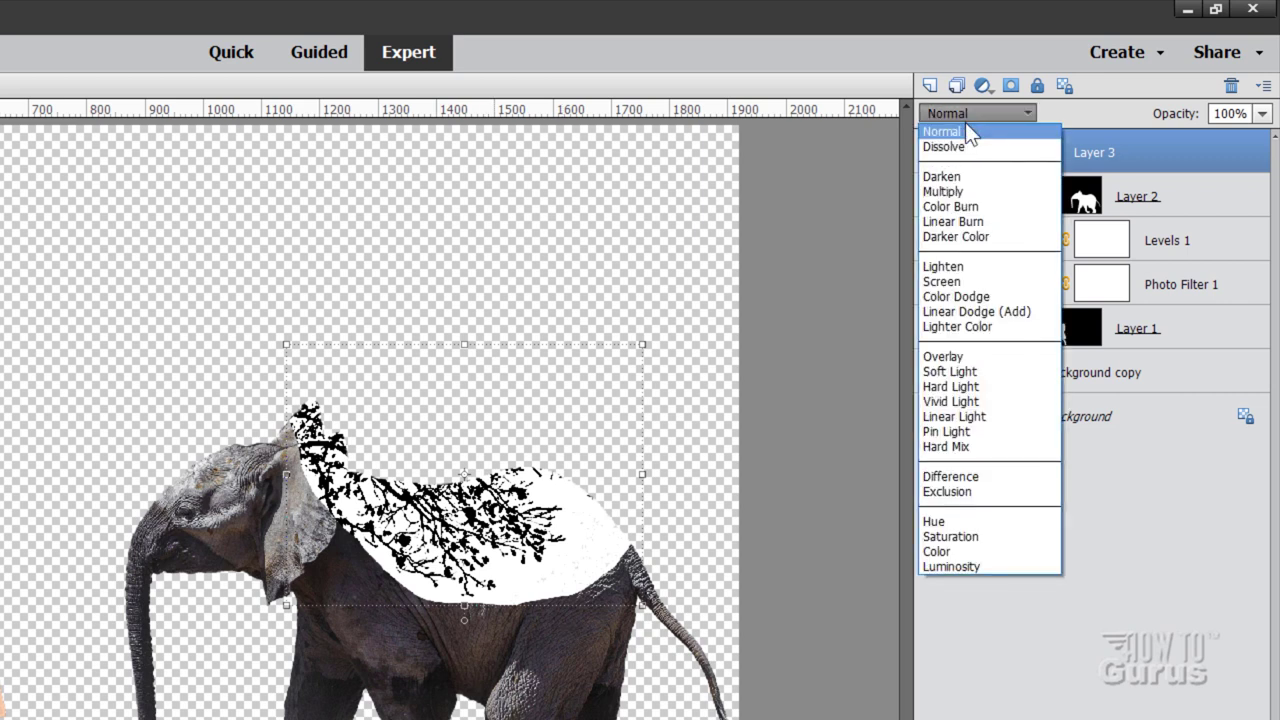
left_click(965, 221)
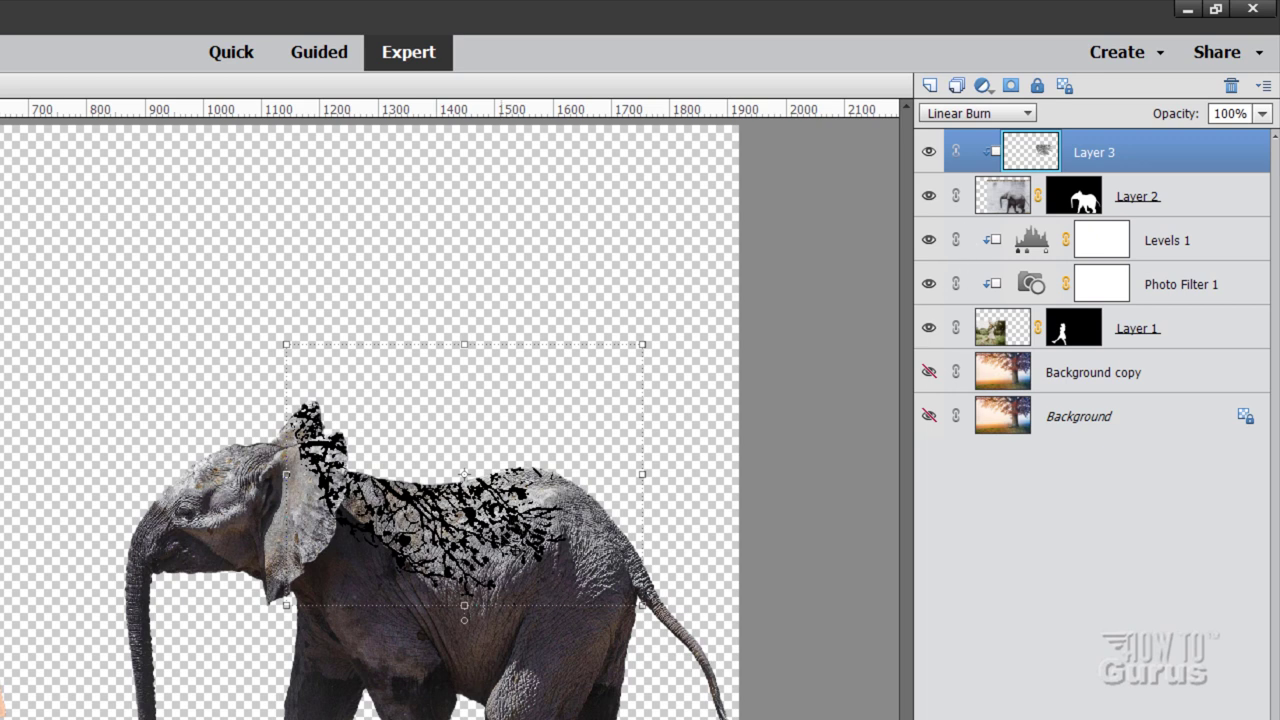
left_click(1230, 113)
type("41")
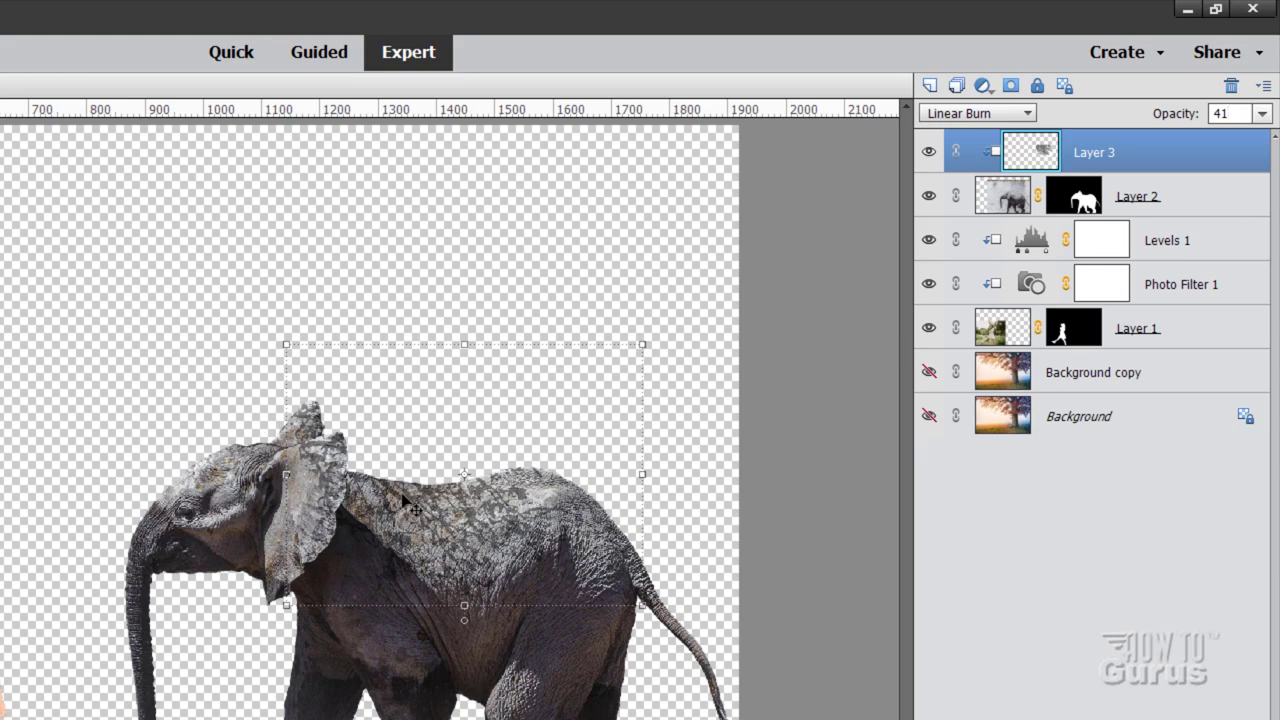
left_click(929, 373)
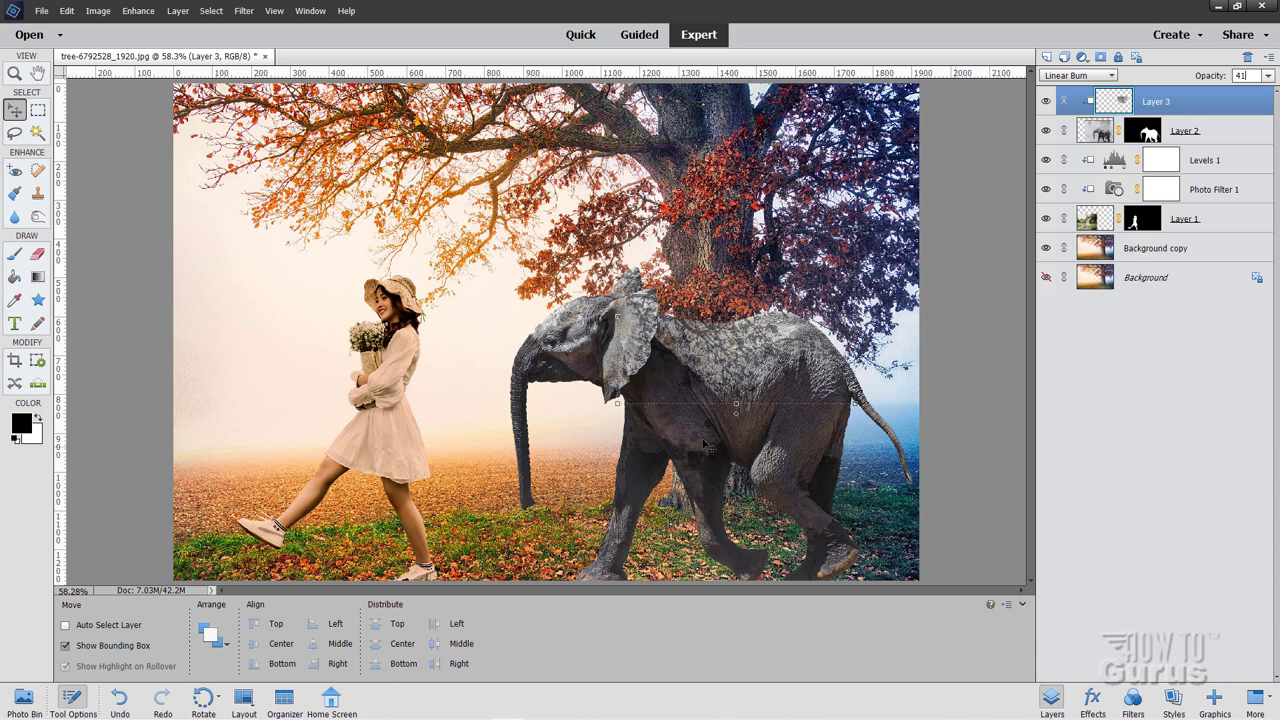
Step: Add a Gradient Fill layer above the elephant, clipped to the elephant's layer, and set its angle to 0°
left_click(1093, 135)
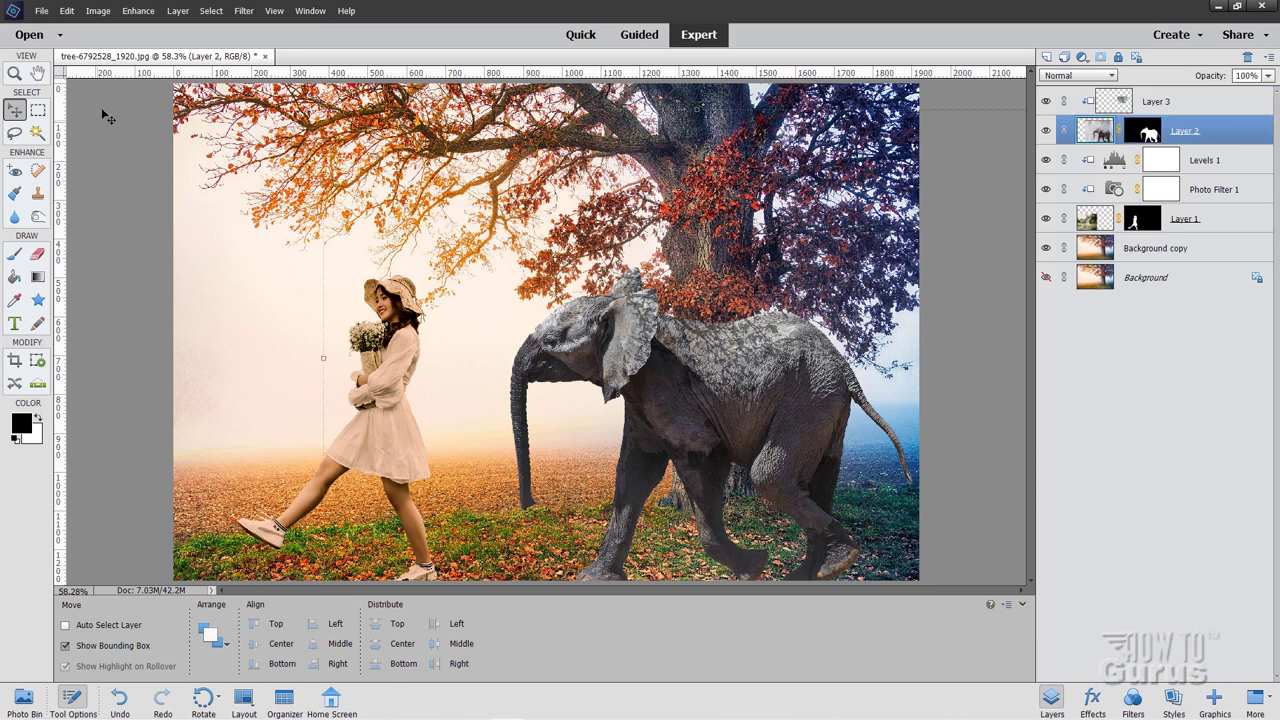
left_click(178, 10)
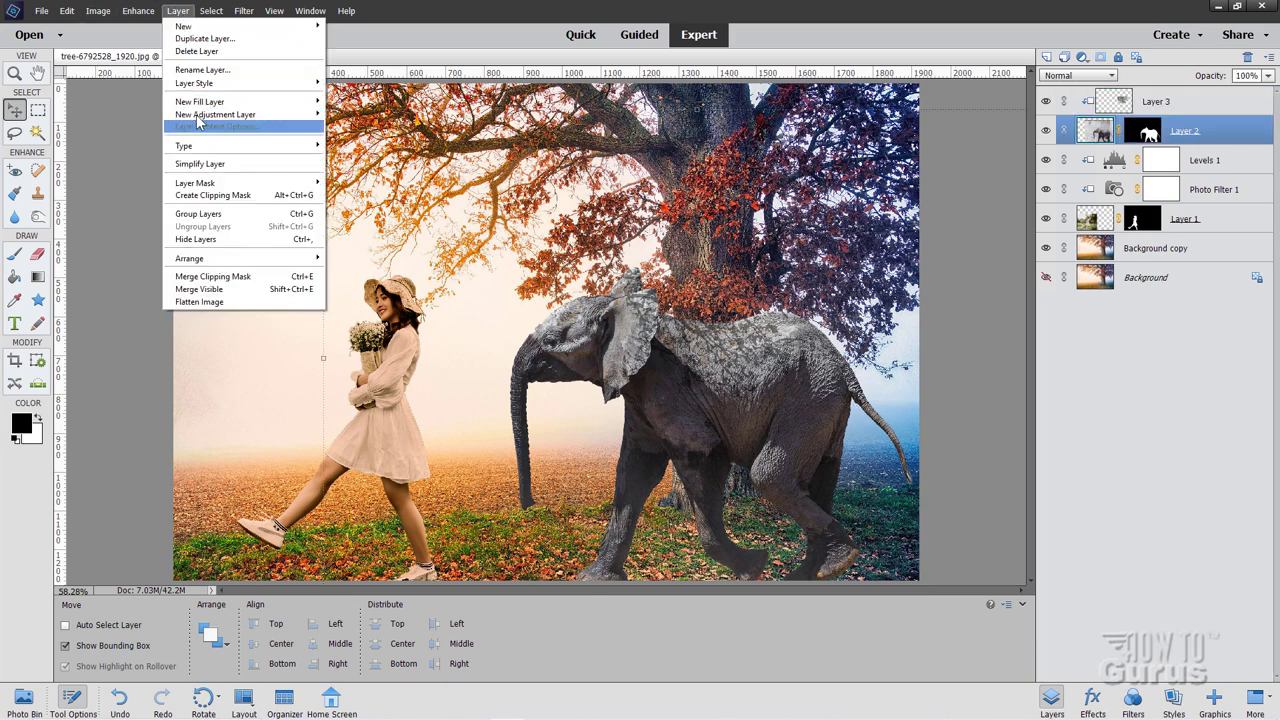
mouse_move(199, 110)
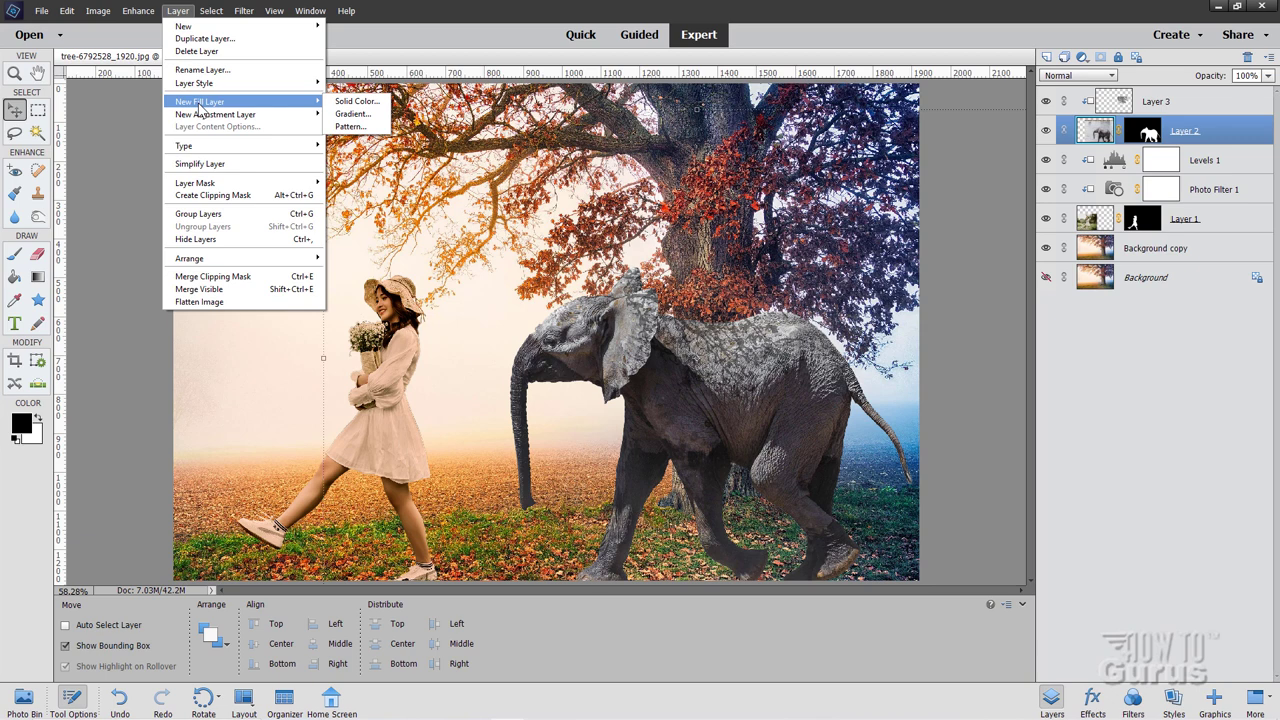
left_click(385, 112)
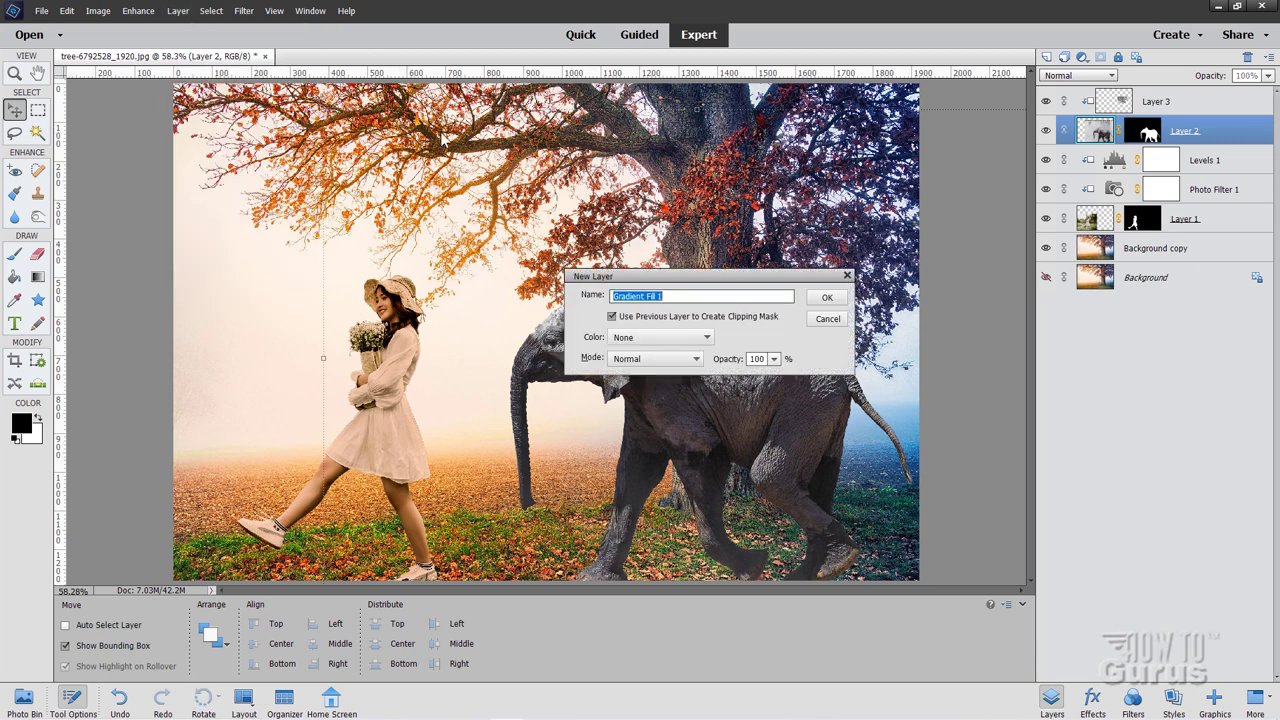
left_click(824, 299)
left_click_drag(925, 227, 773, 170)
left_click(795, 238)
type("0")
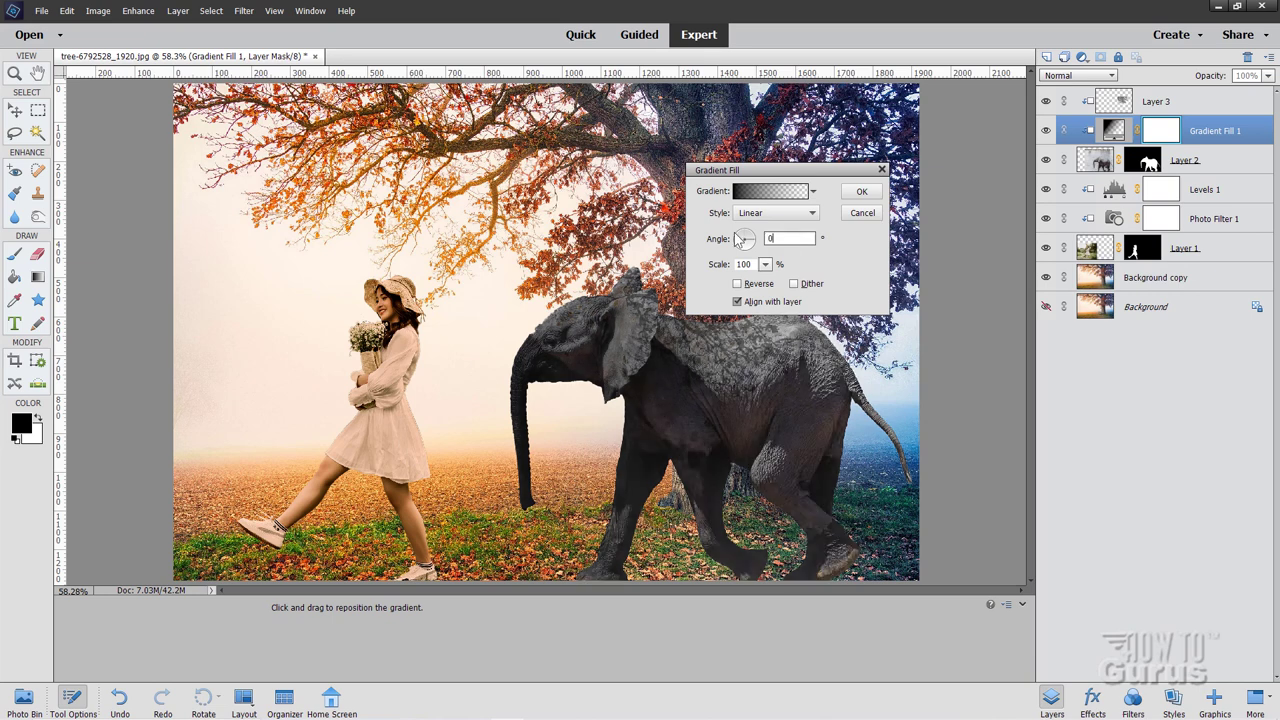
Step: Edit the Color to Transparent gradient and set the colour stop at location 0% to fca65e
left_click(765, 191)
left_click_drag(920, 318, 663, 260)
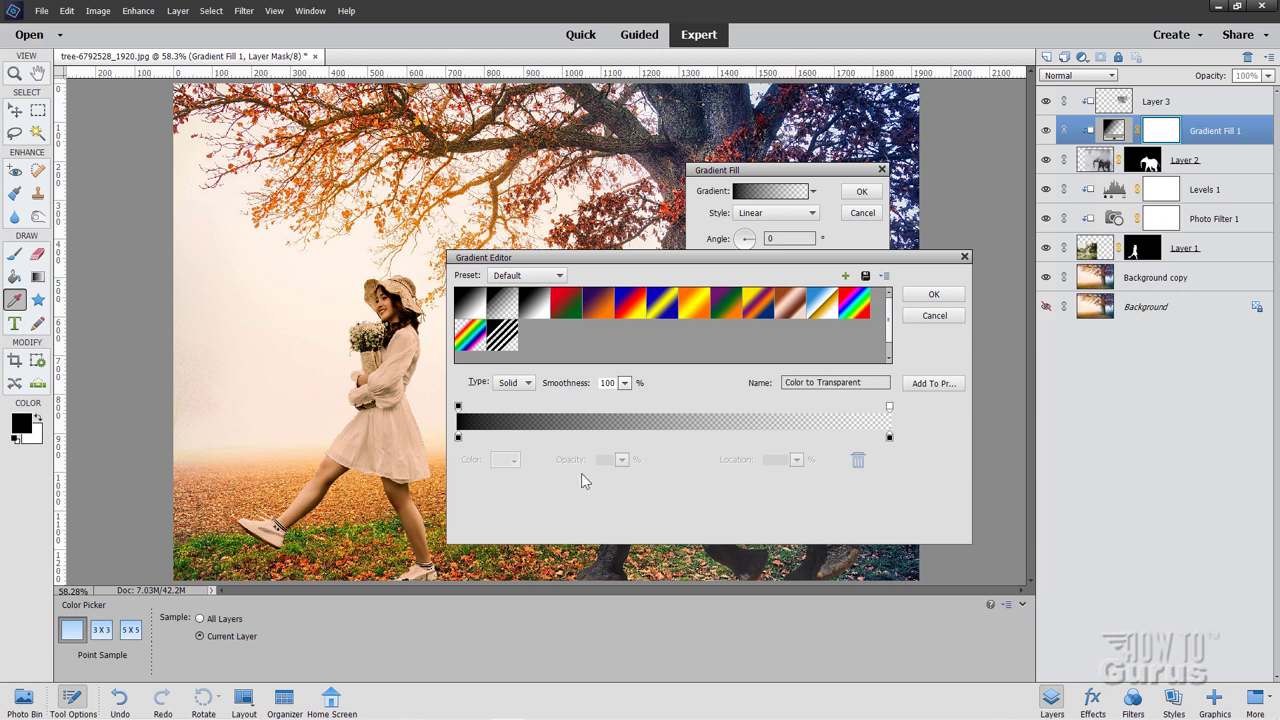
left_click(459, 439)
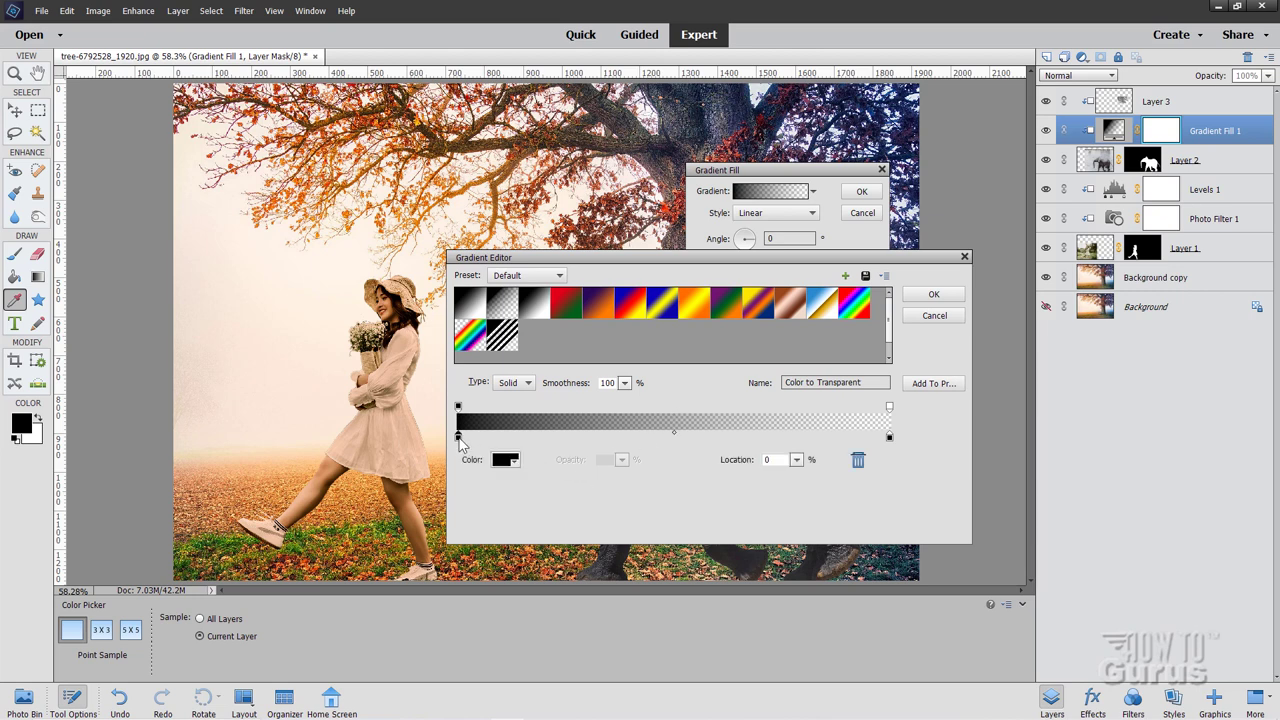
left_click(506, 465)
left_click_drag(1011, 318, 675, 318)
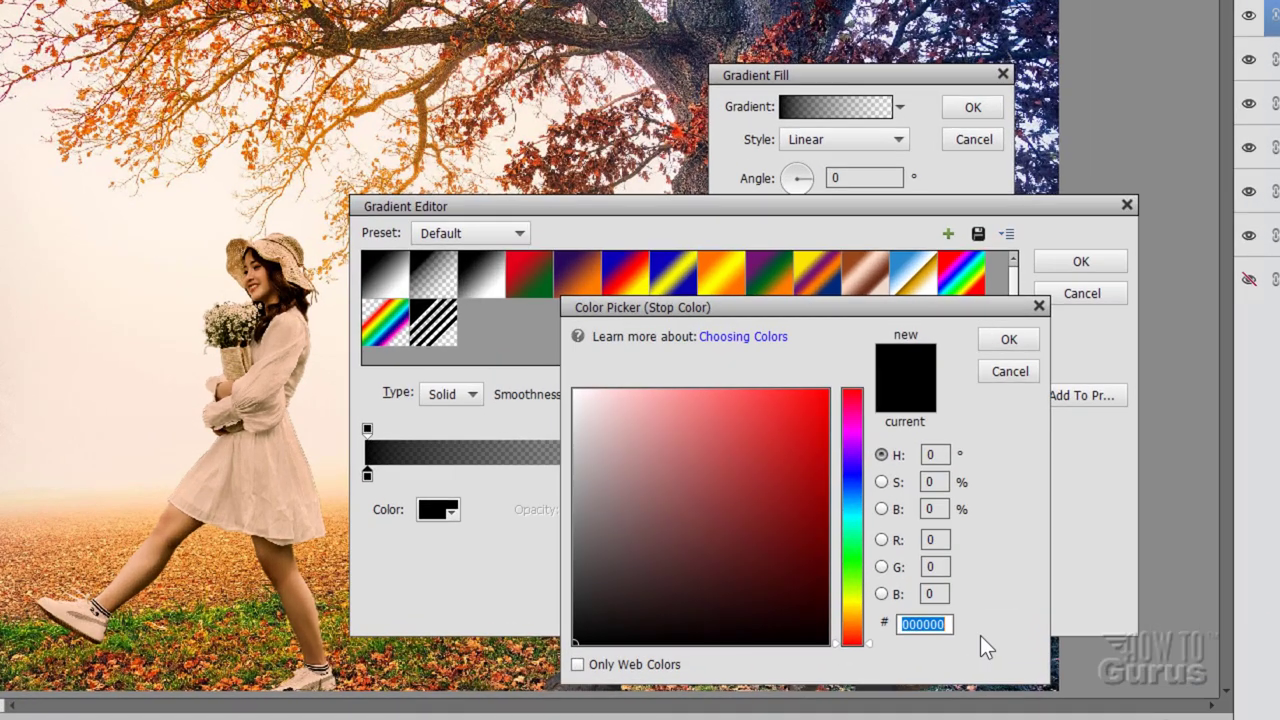
type("f")
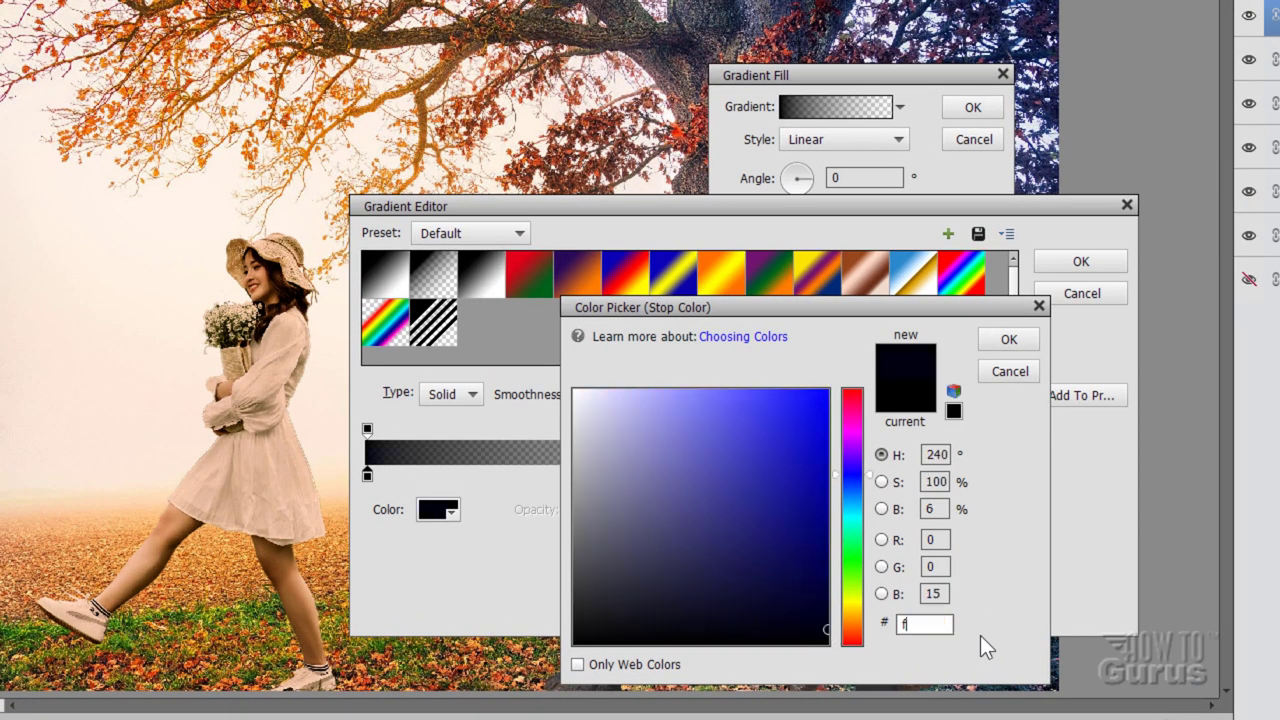
type("ca65e")
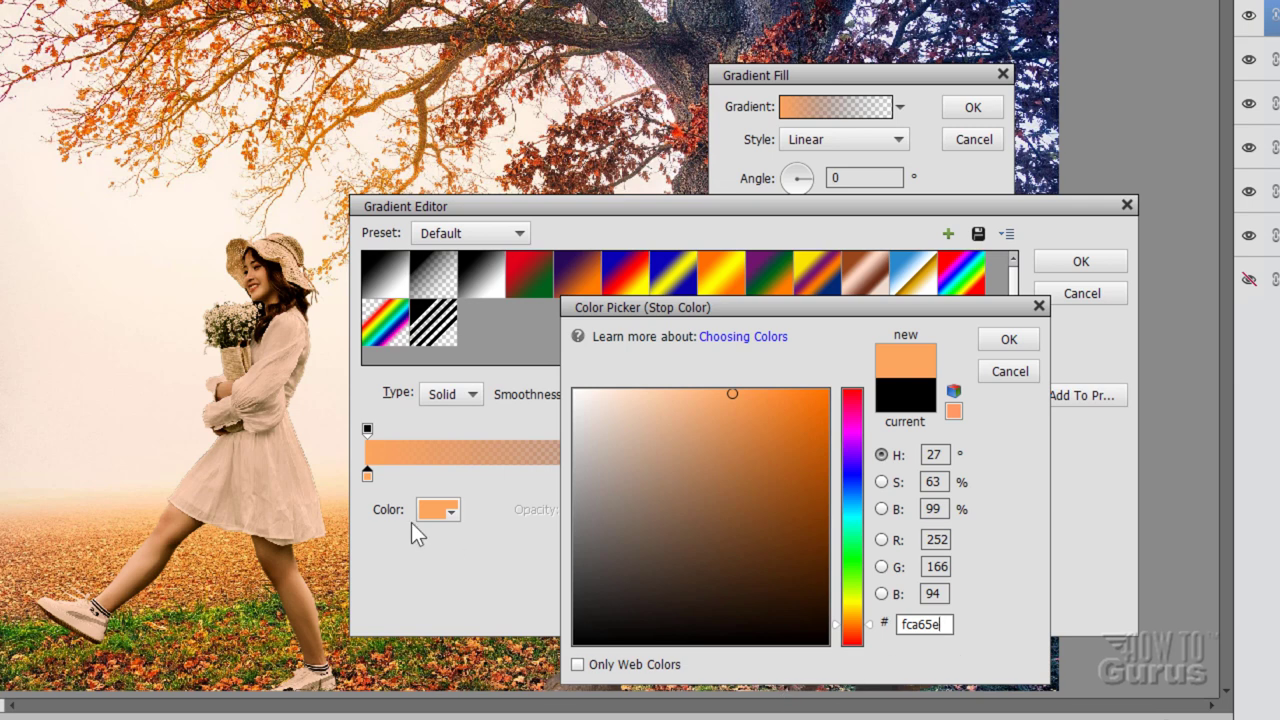
left_click(1003, 340)
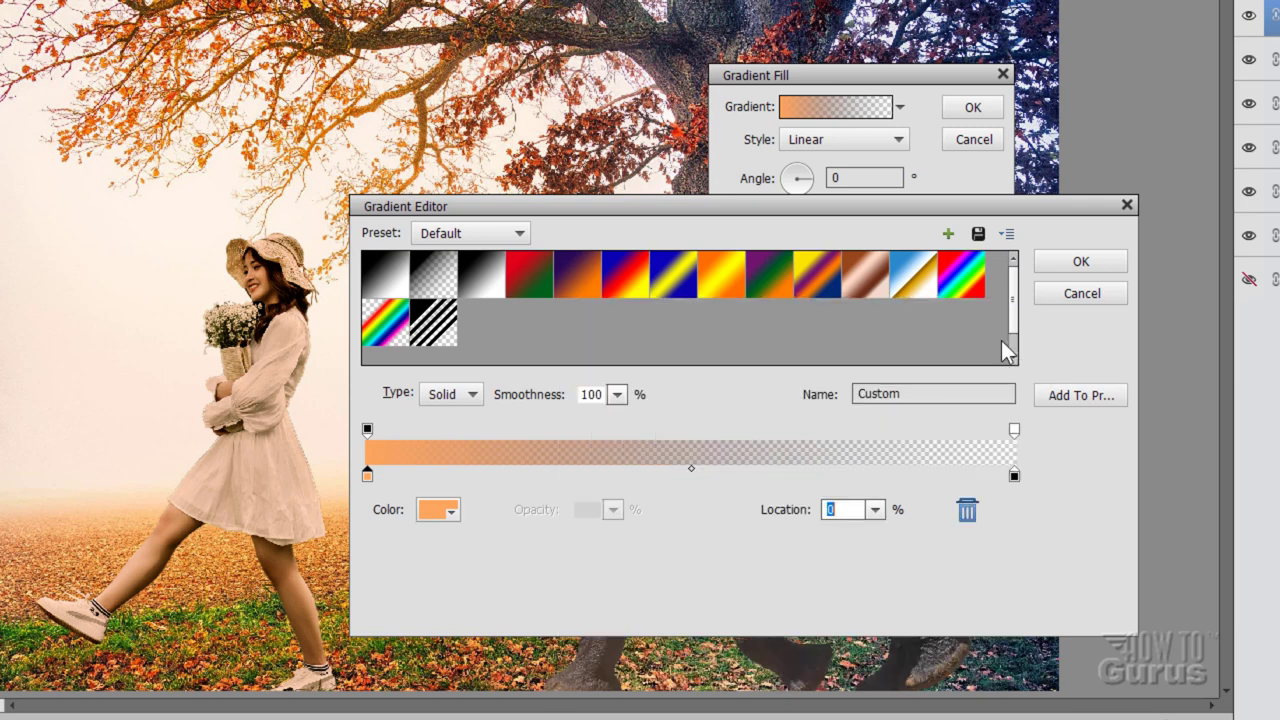
Step: Add a colour stop at the gradient's 50% location and set its colour to ff7983
left_click(691, 478)
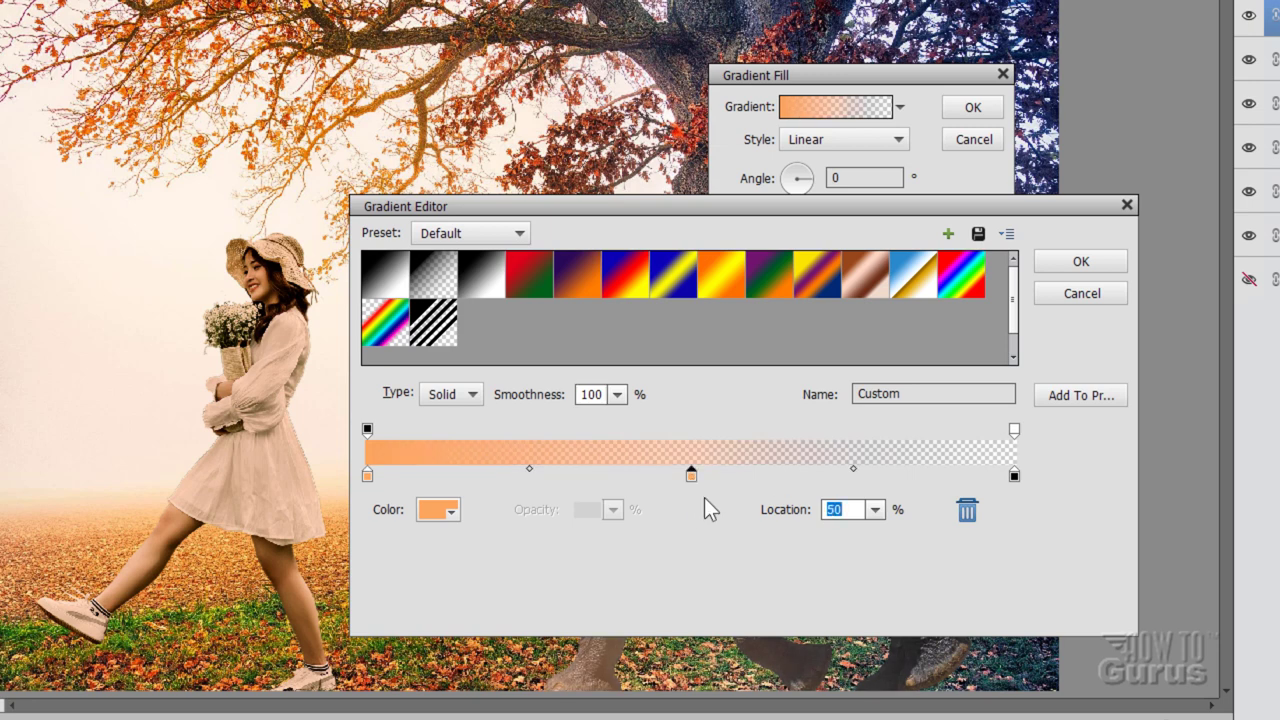
left_click(430, 510)
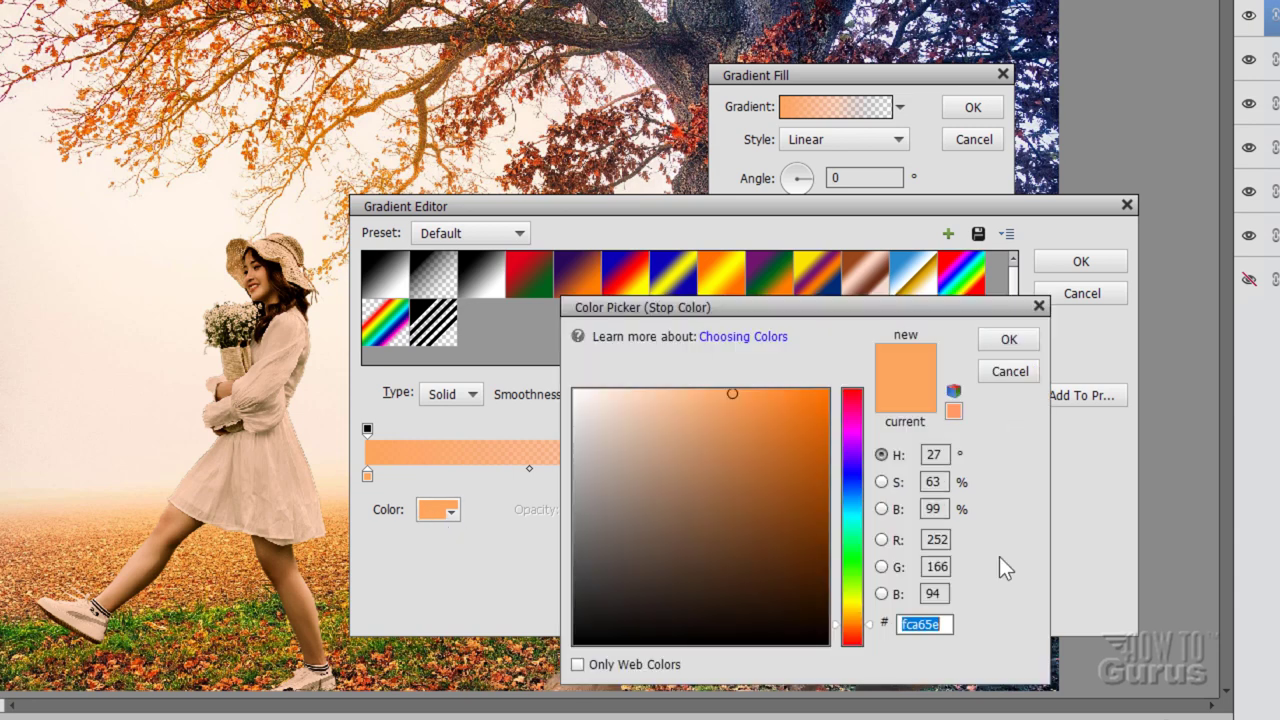
type("ff7983")
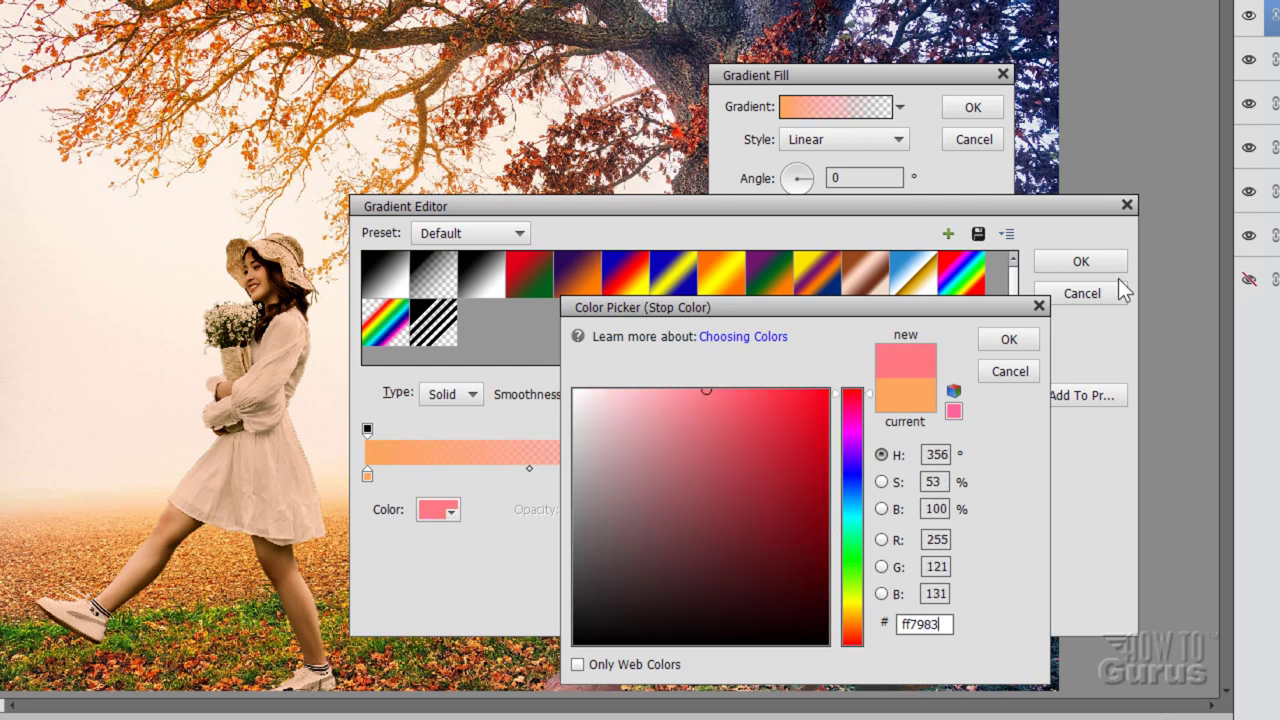
left_click(1008, 340)
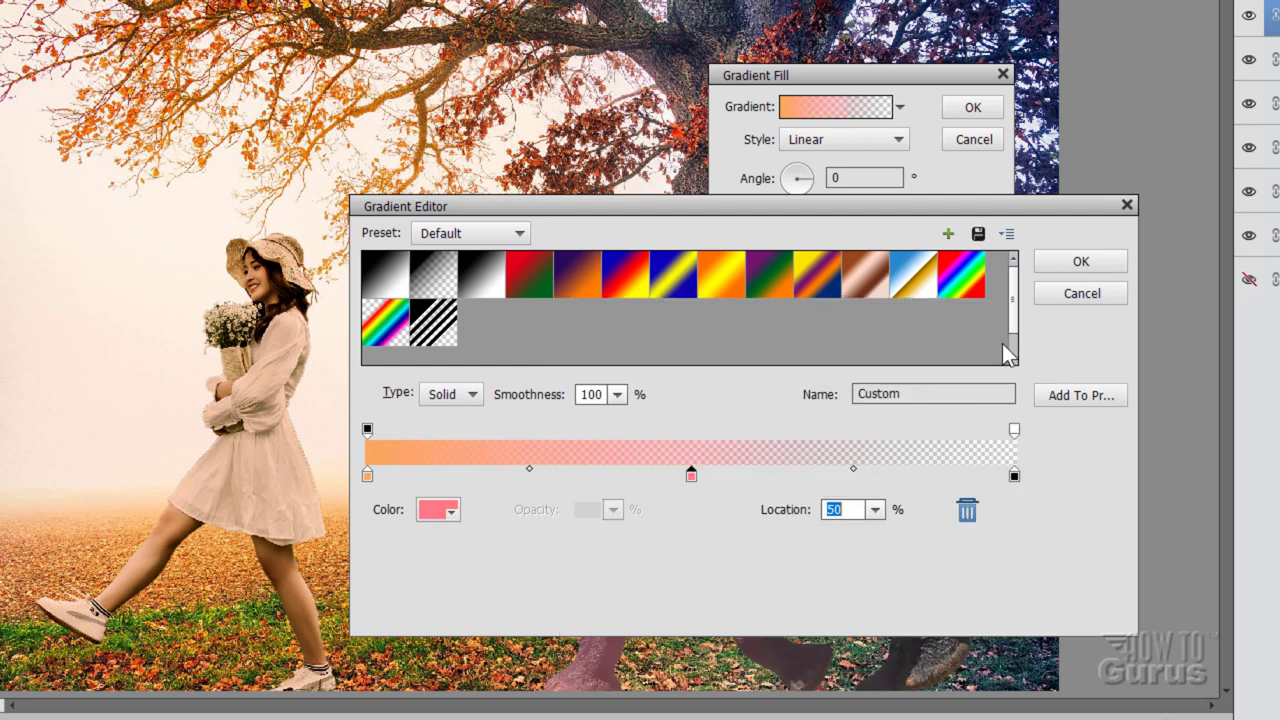
Step: Set the opacity stop at the gradient's 100% location to 100% opacity
left_click(1015, 477)
left_click(1015, 430)
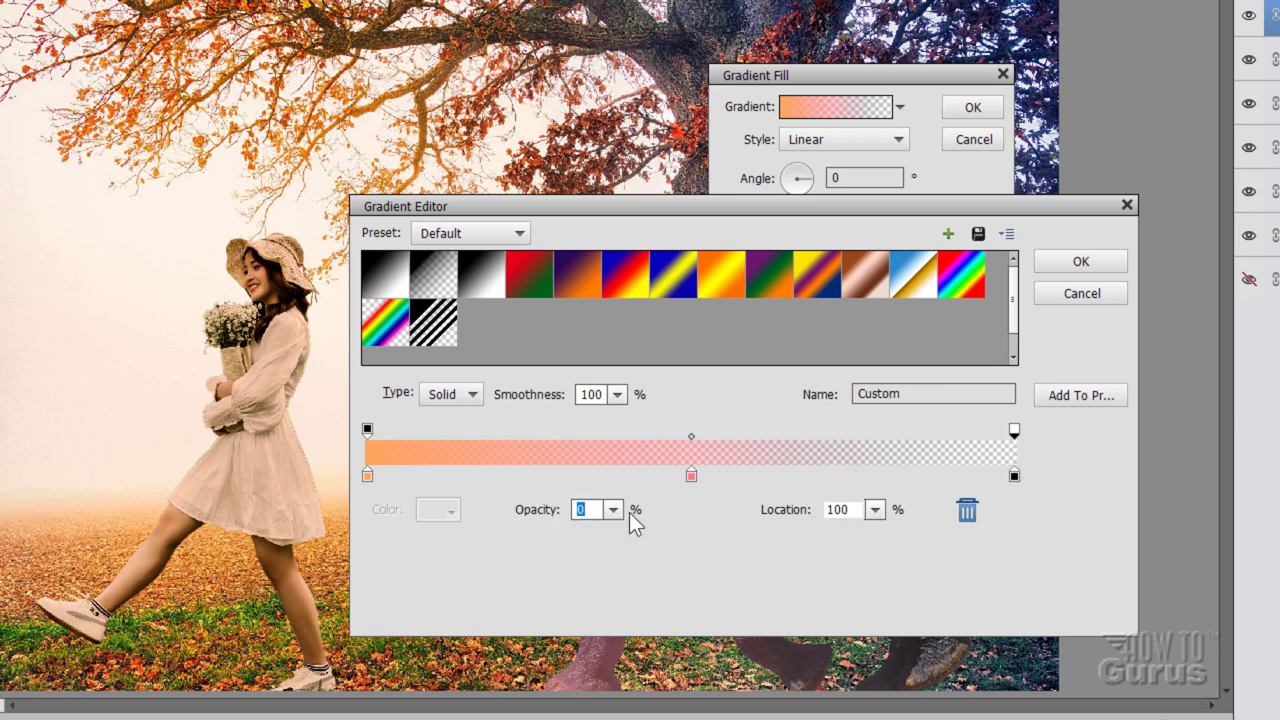
type("100")
key("Return")
Step: Set the gradient's end colour stop to 045482 and apply the gradient fill layer in Soft Light blend mode
left_click(1014, 476)
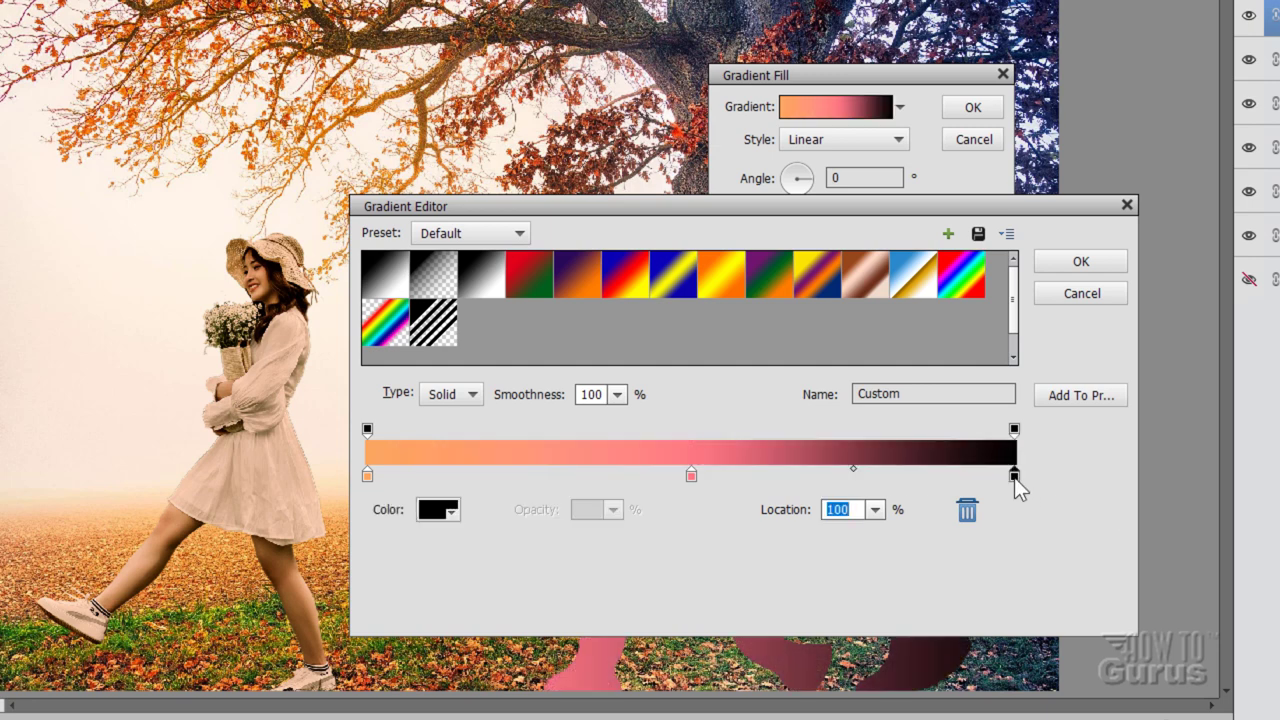
left_click(433, 511)
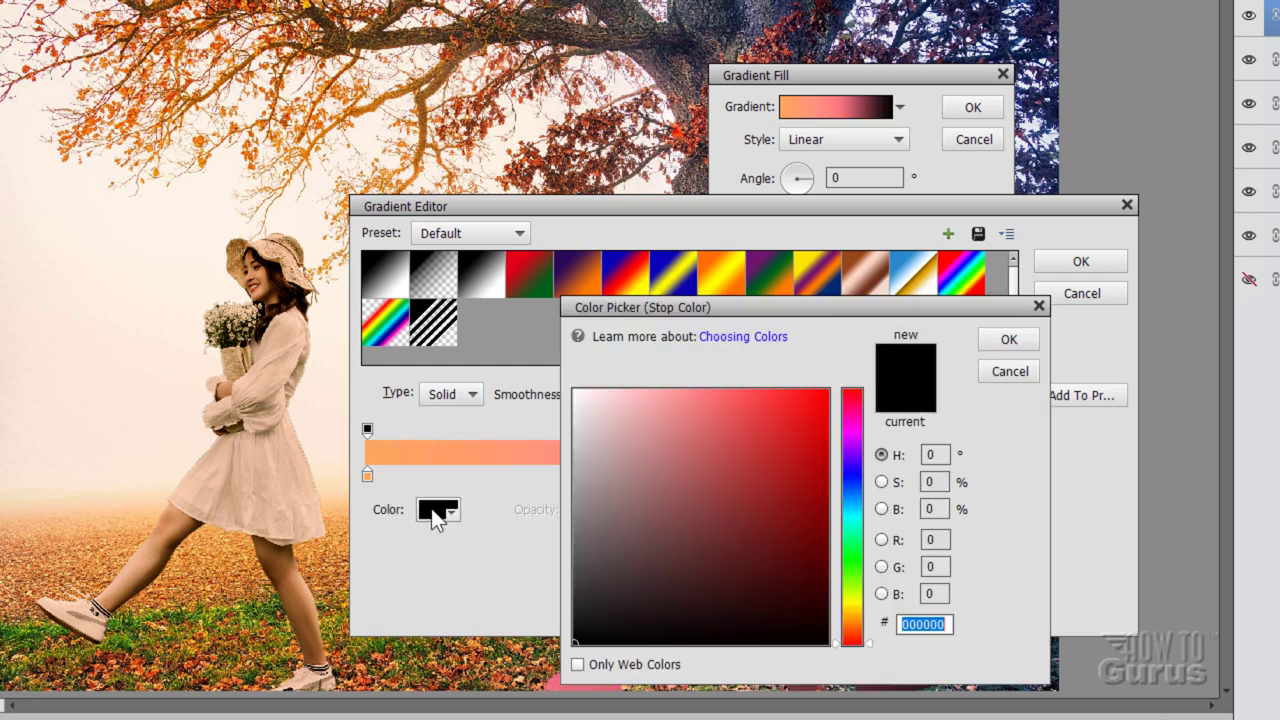
type("0454")
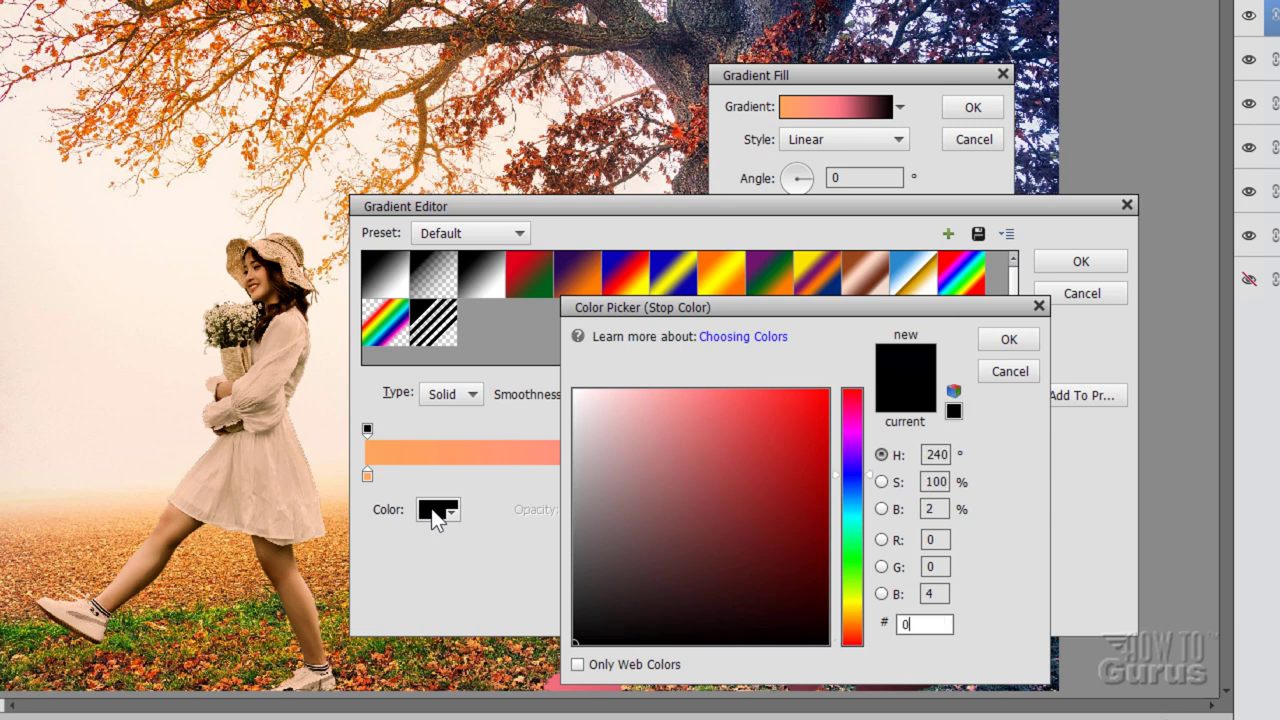
type("82")
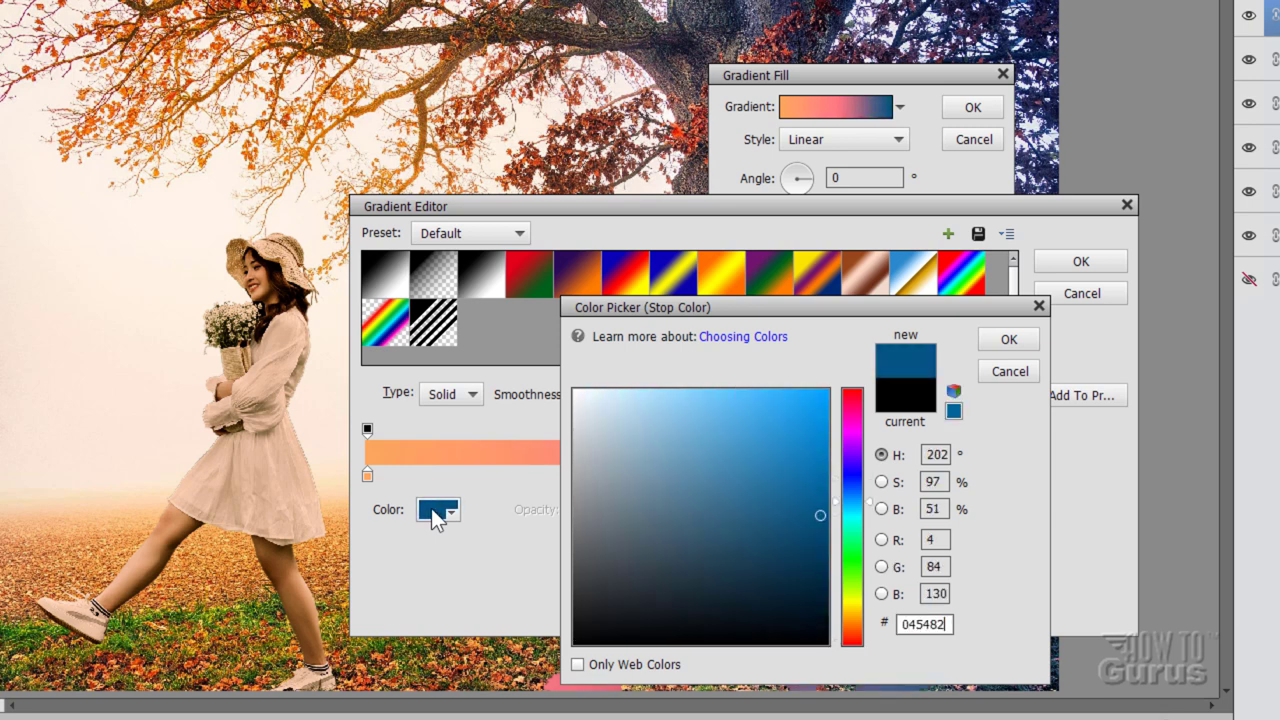
left_click(1009, 339)
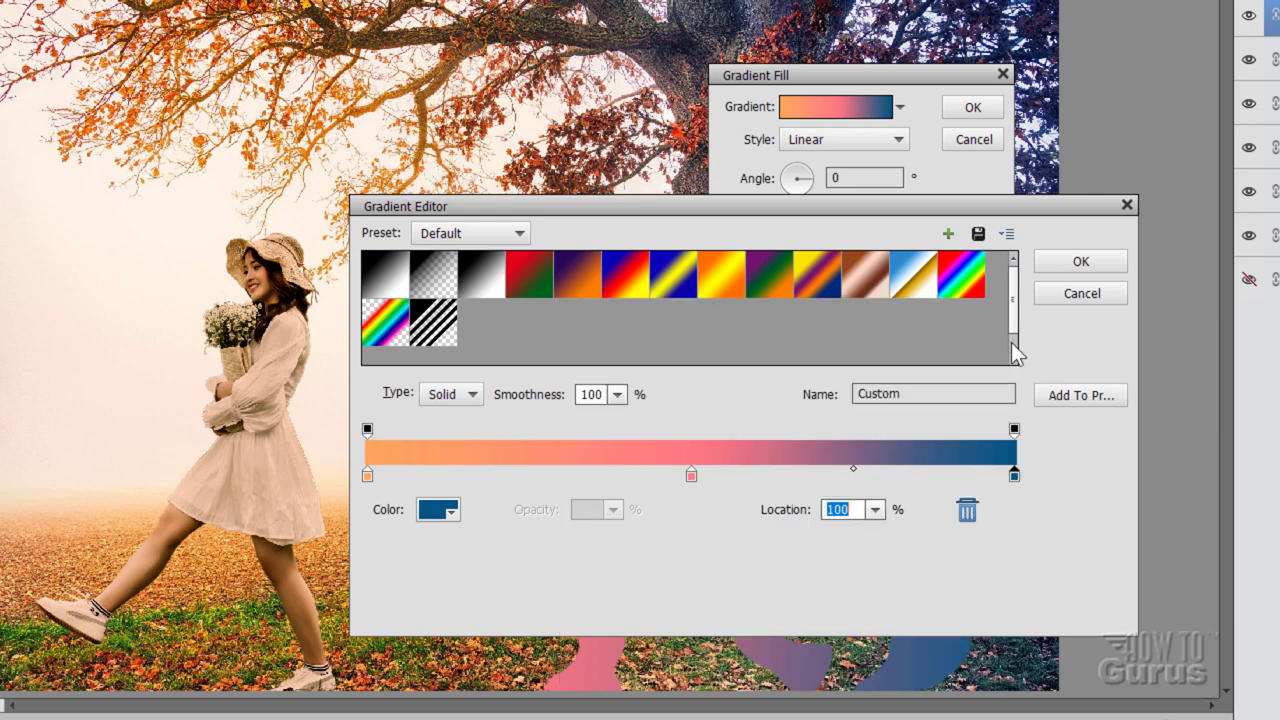
left_click(1078, 262)
left_click(972, 107)
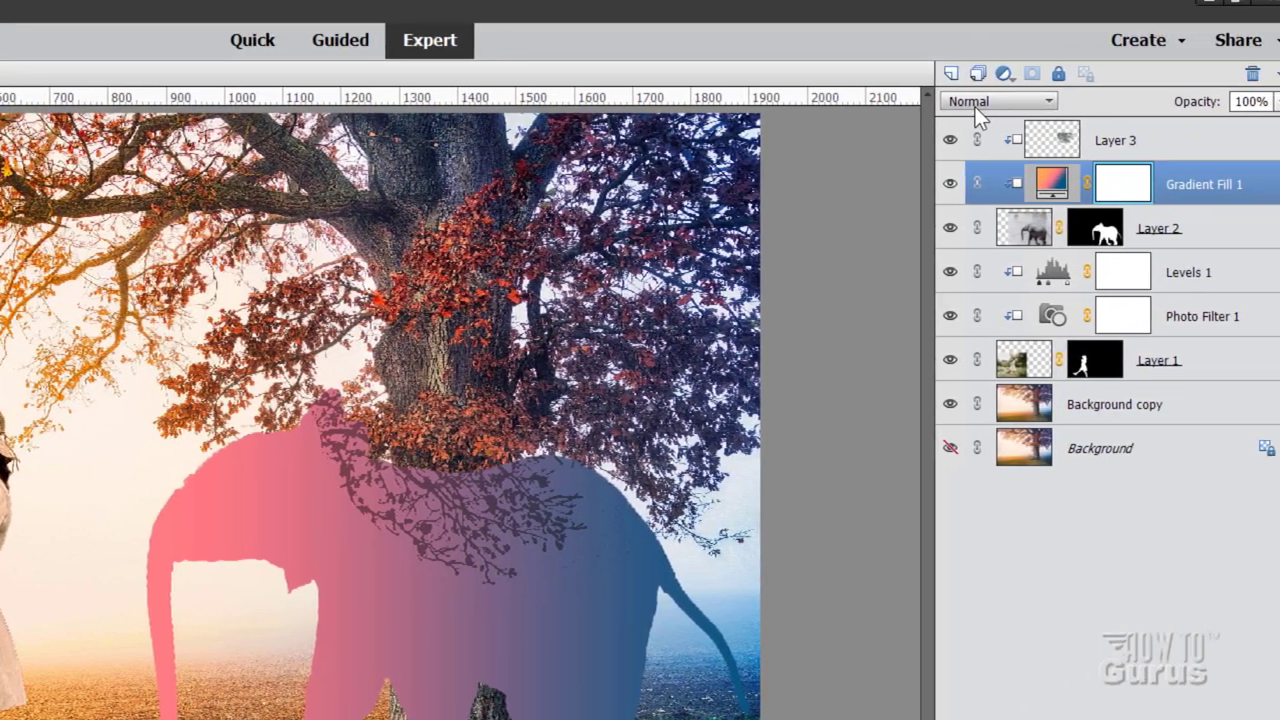
left_click(975, 110)
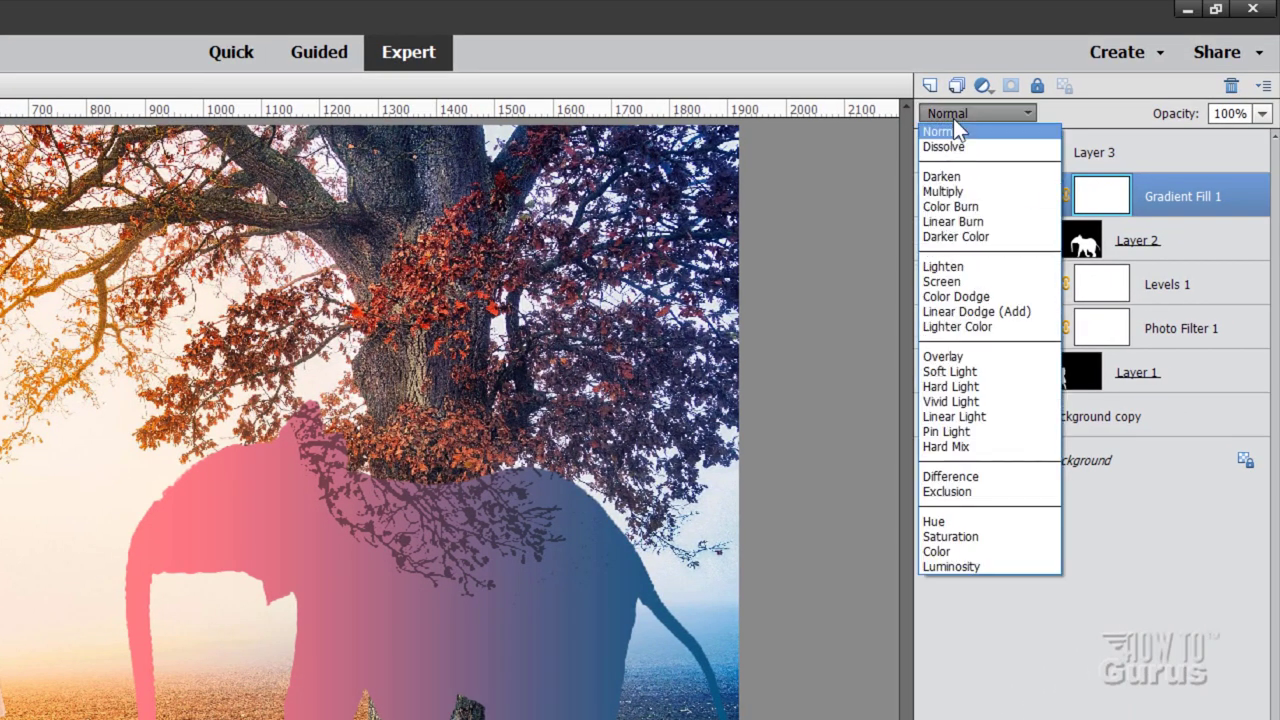
left_click(965, 369)
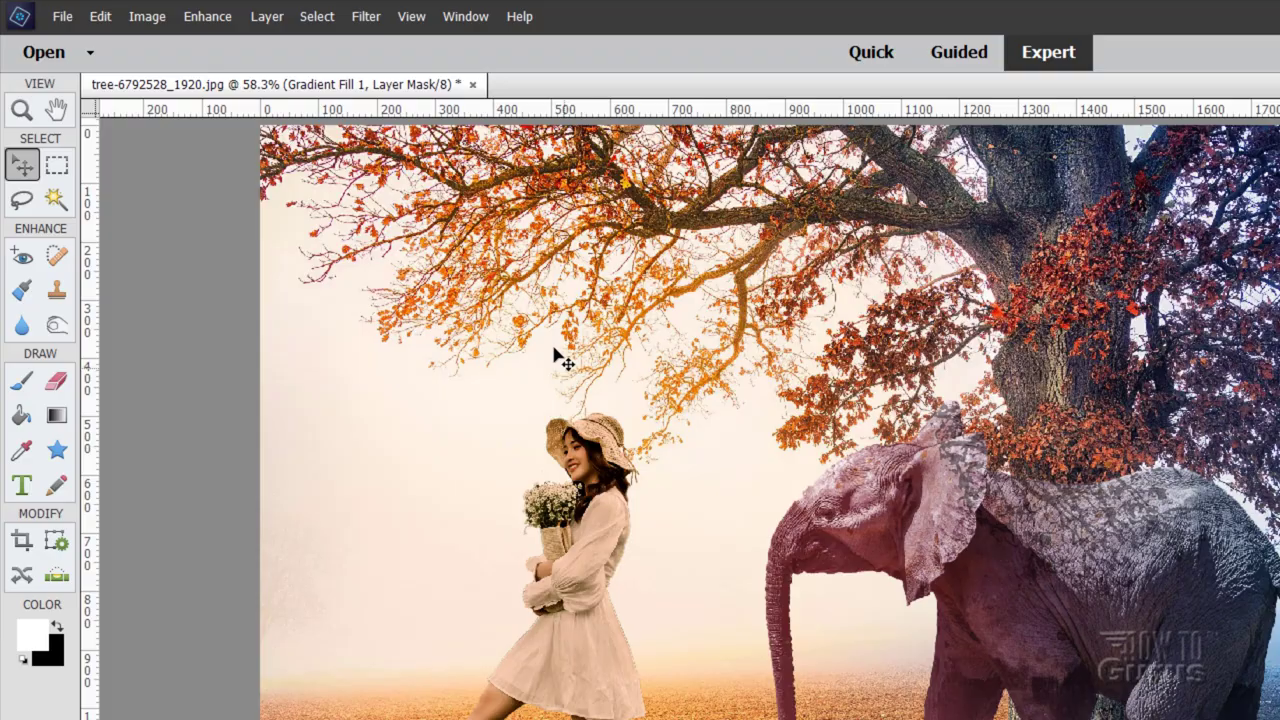
Step: Add a Photo Filter adjustment layer above the gradient fill, clipped to the elephant's layer, using Cooling Filter (82)
left_click(272, 17)
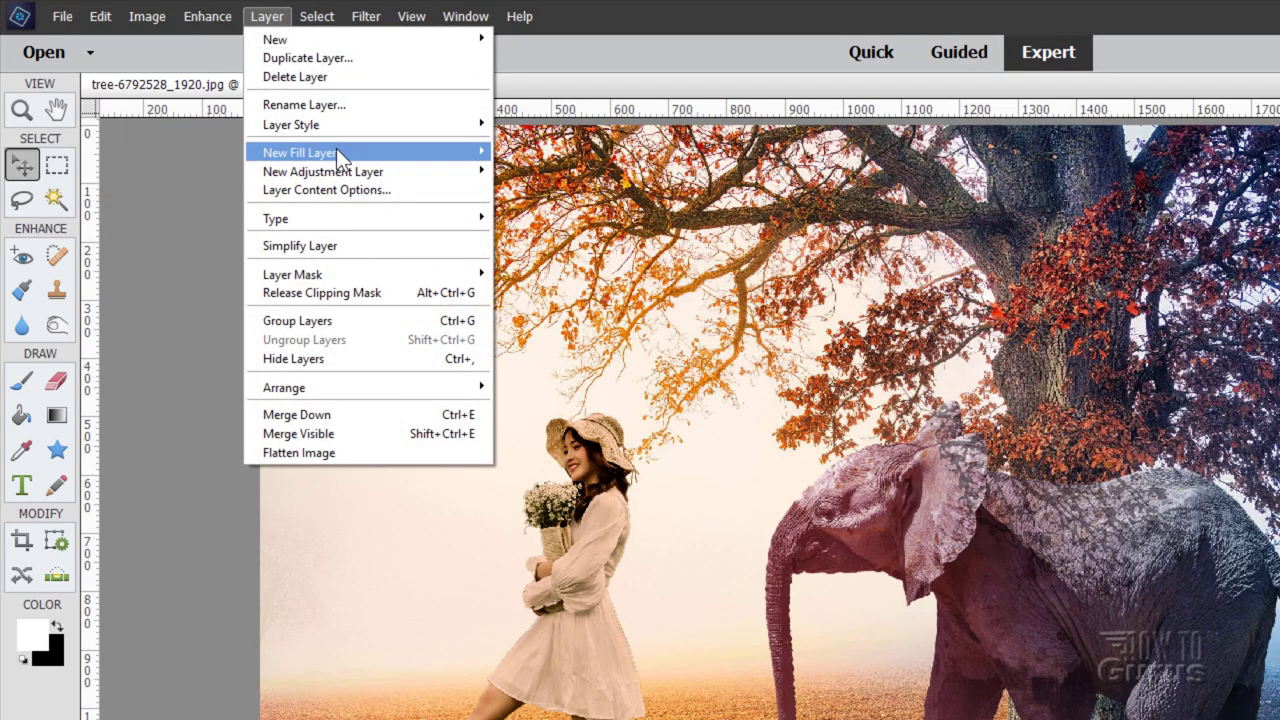
mouse_move(359, 167)
left_click(575, 254)
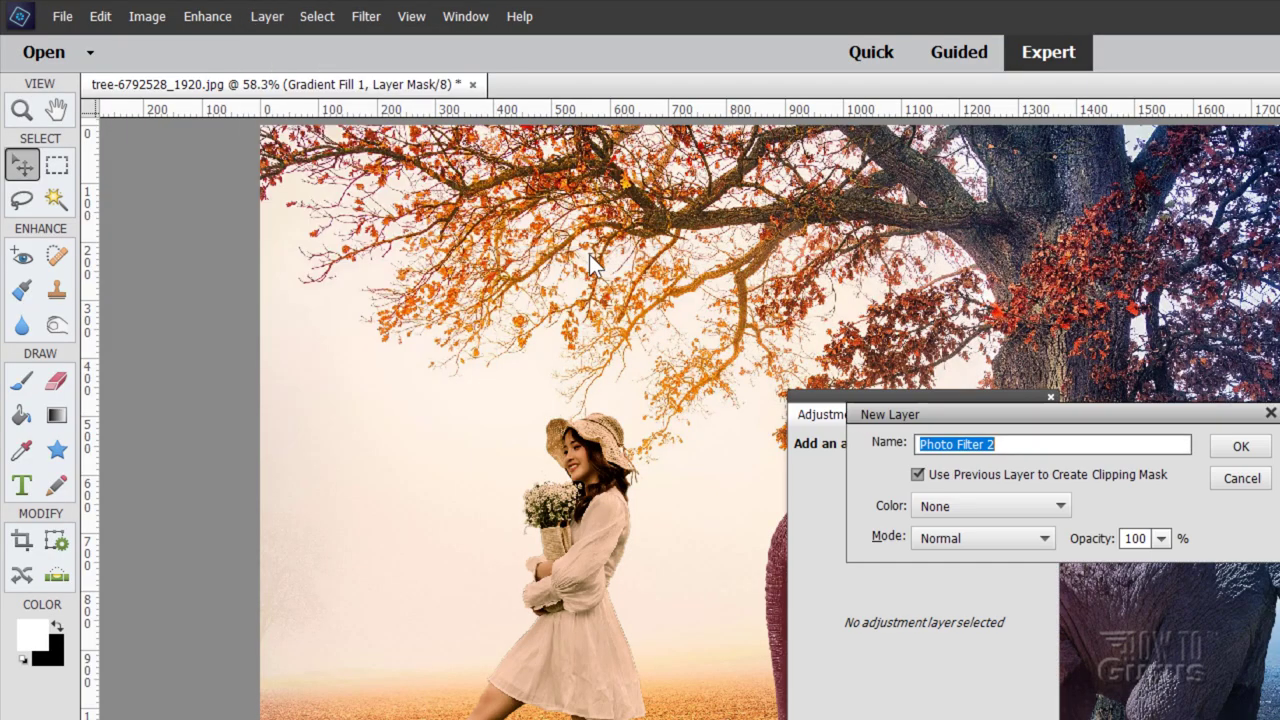
left_click(1240, 446)
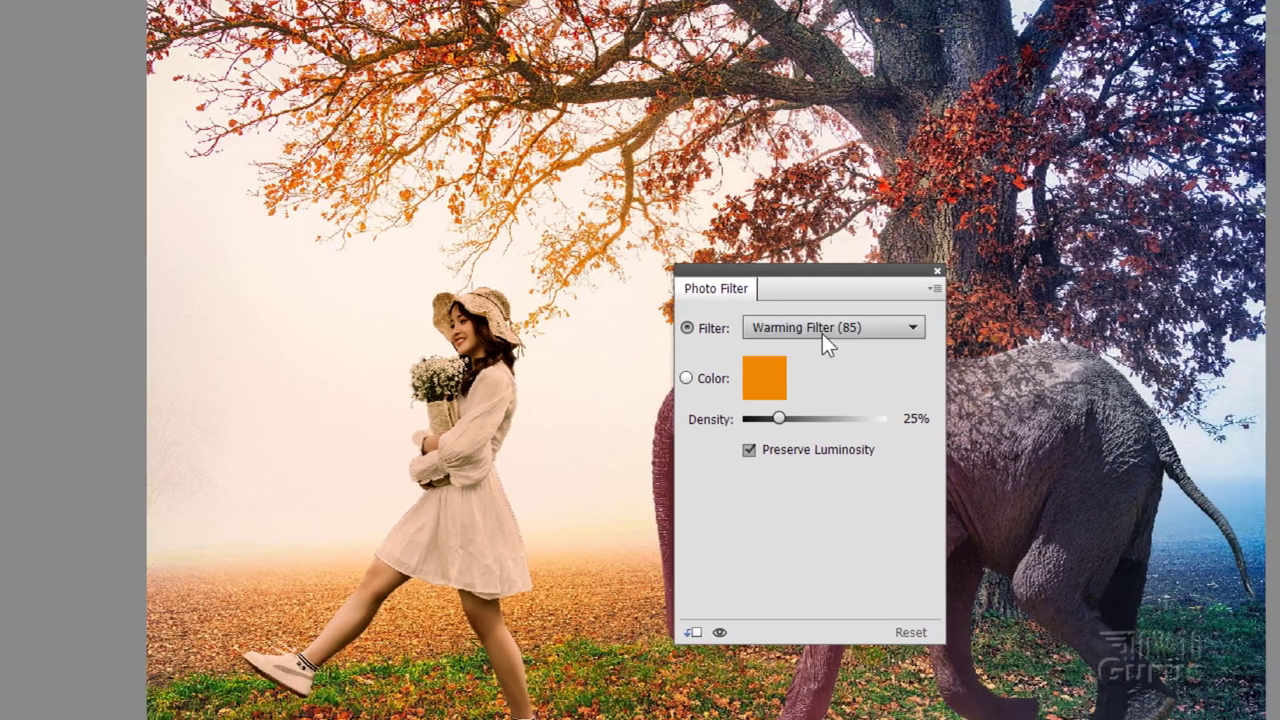
left_click(822, 333)
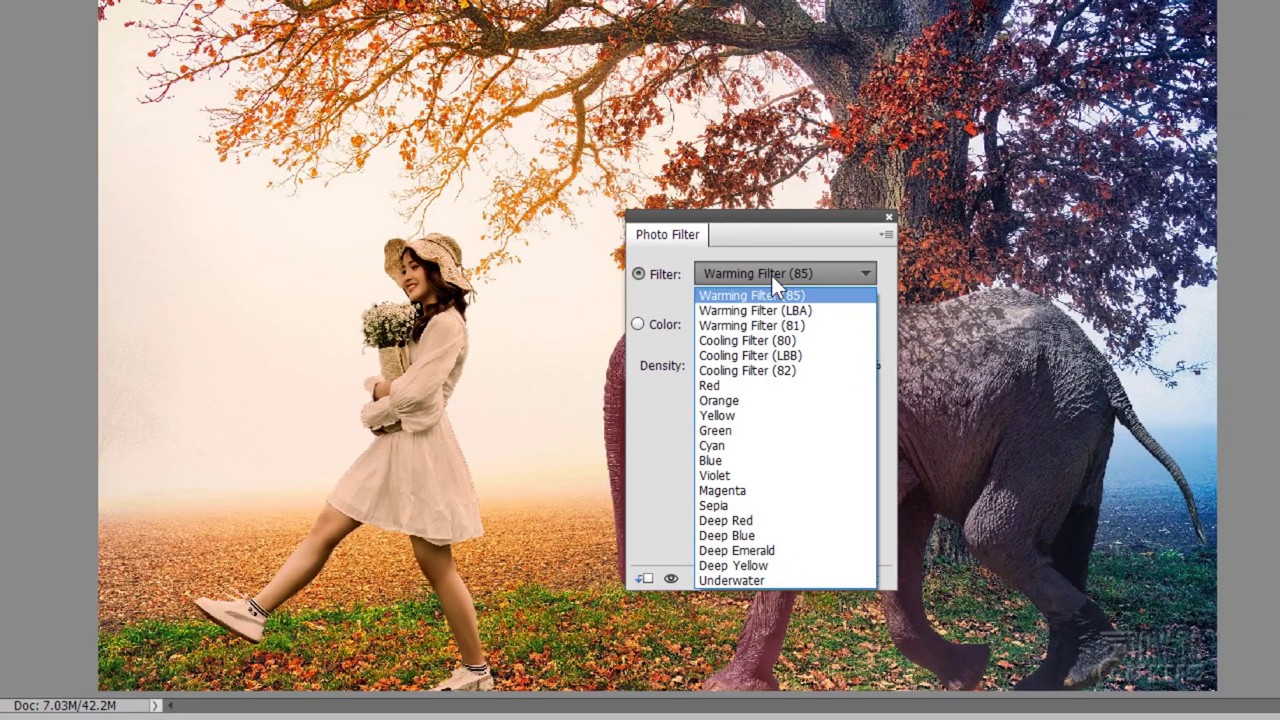
left_click(752, 372)
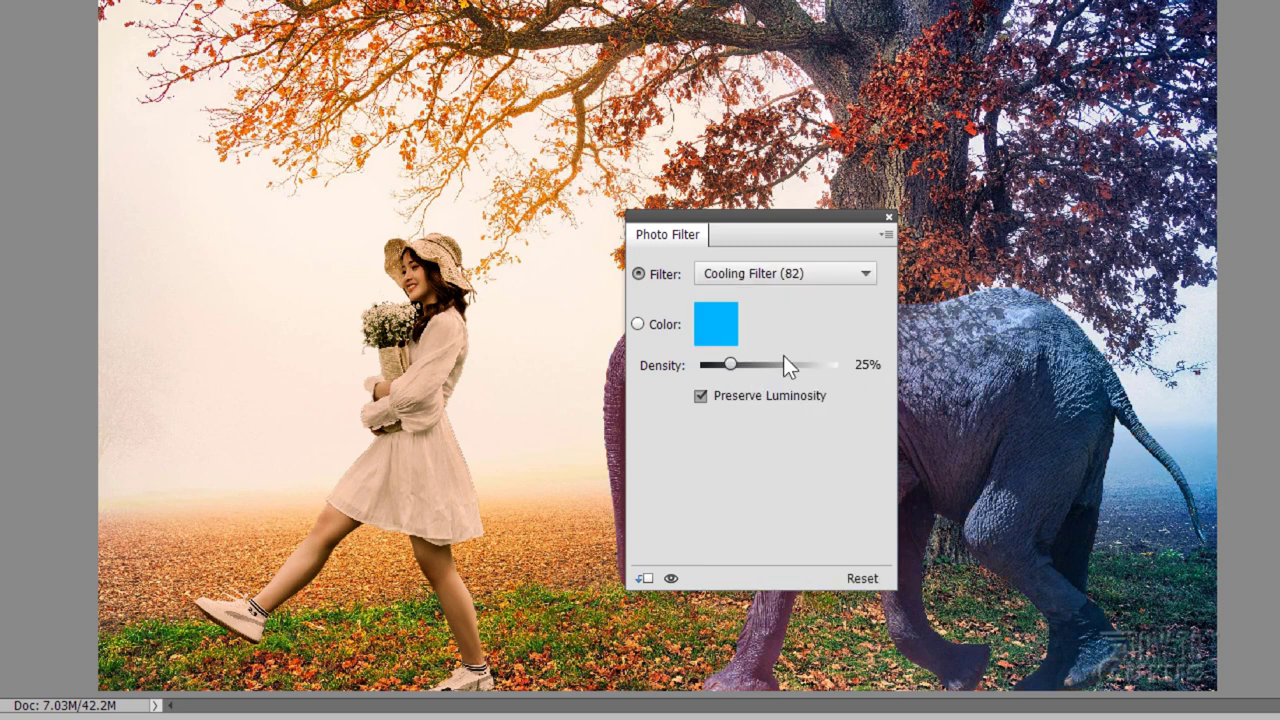
Step: Set the elephant's photo filter density to 82% and its layer opacity to 37%
left_click_drag(746, 223, 866, 224)
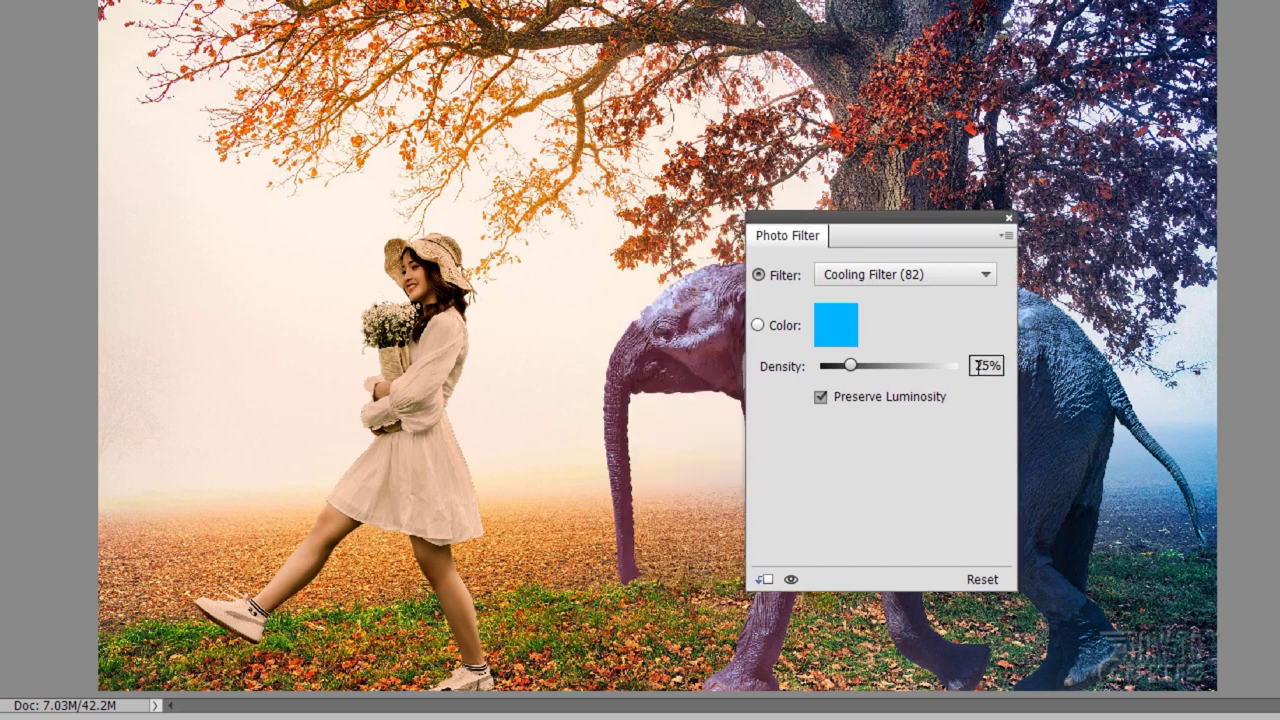
double_click(975, 366)
type("82")
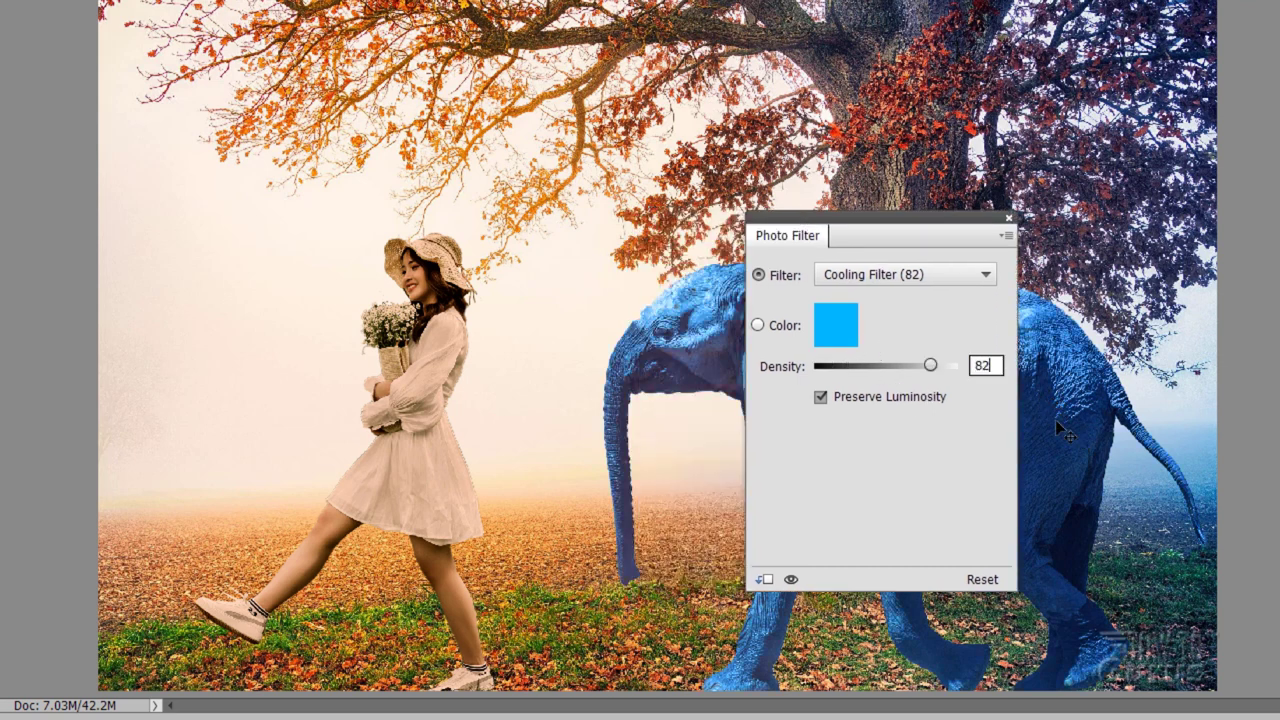
left_click(1008, 217)
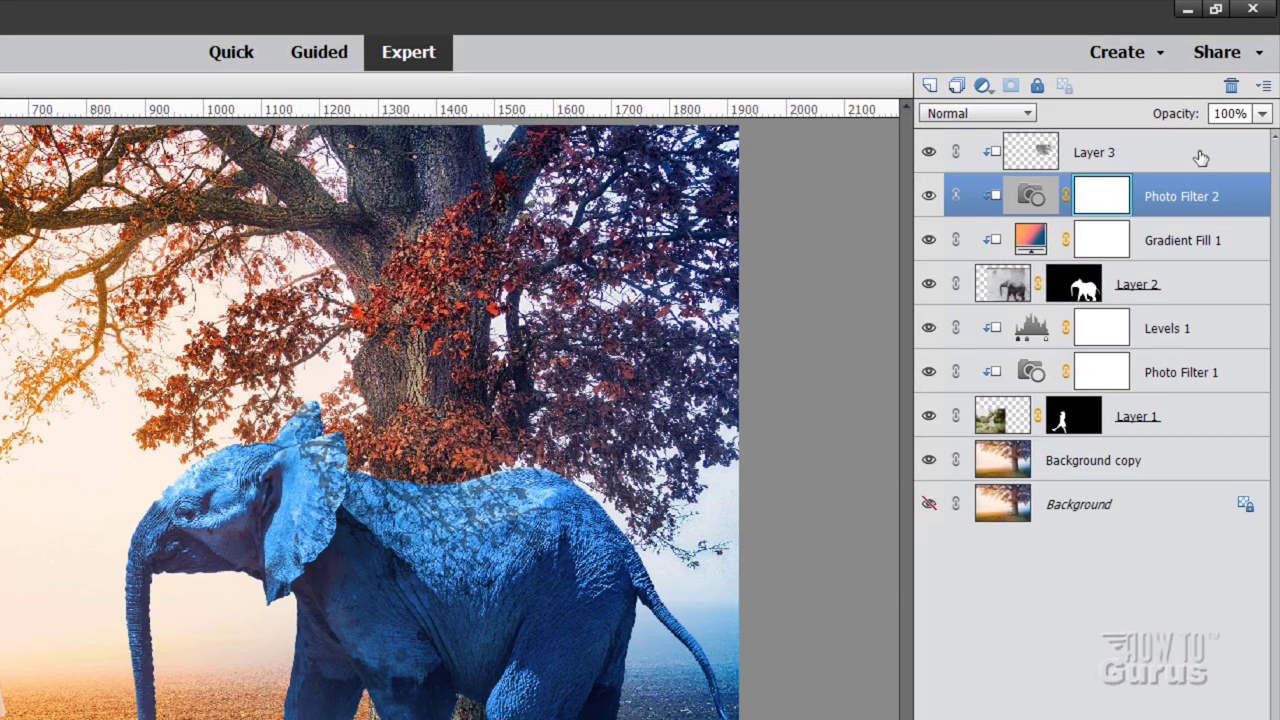
left_click(1213, 113)
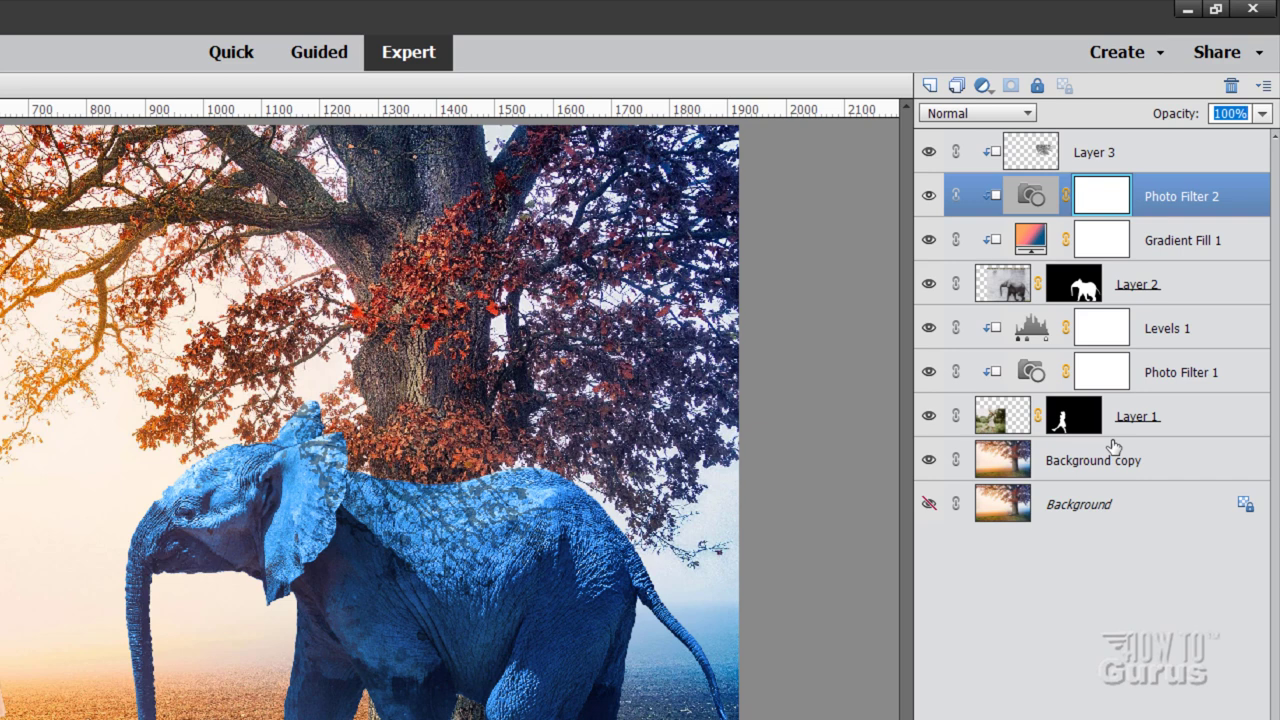
type("37")
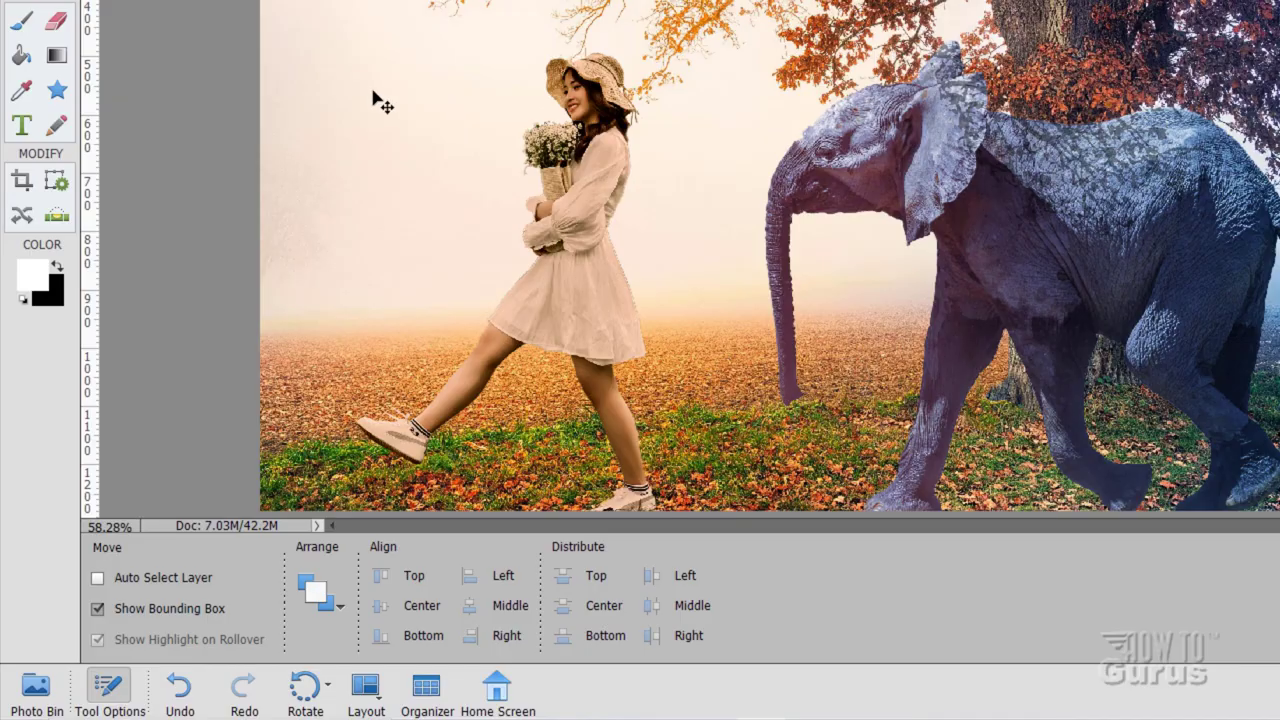
Step: Draw a reversed, linear Foreground to Background gradient on the Photo Filter 2 mask, from the elephant's trunk across to its hindquarters
left_click(57, 55)
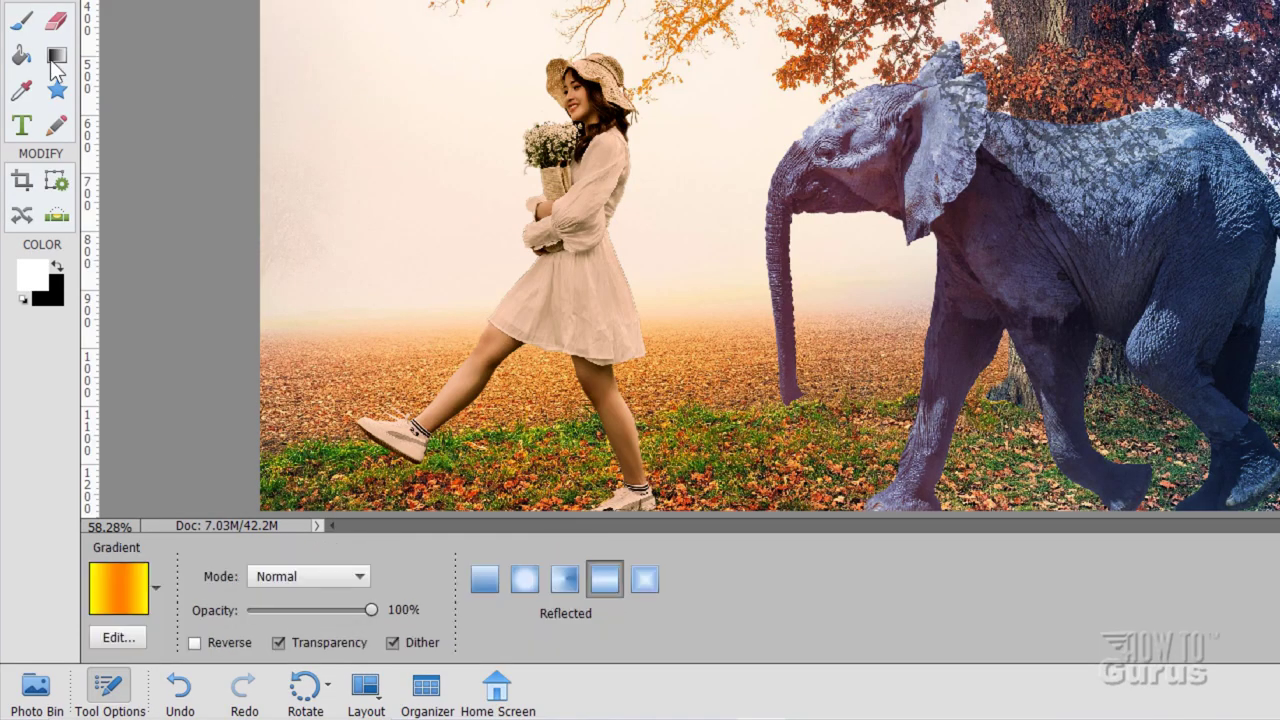
left_click(120, 636)
left_click(643, 103)
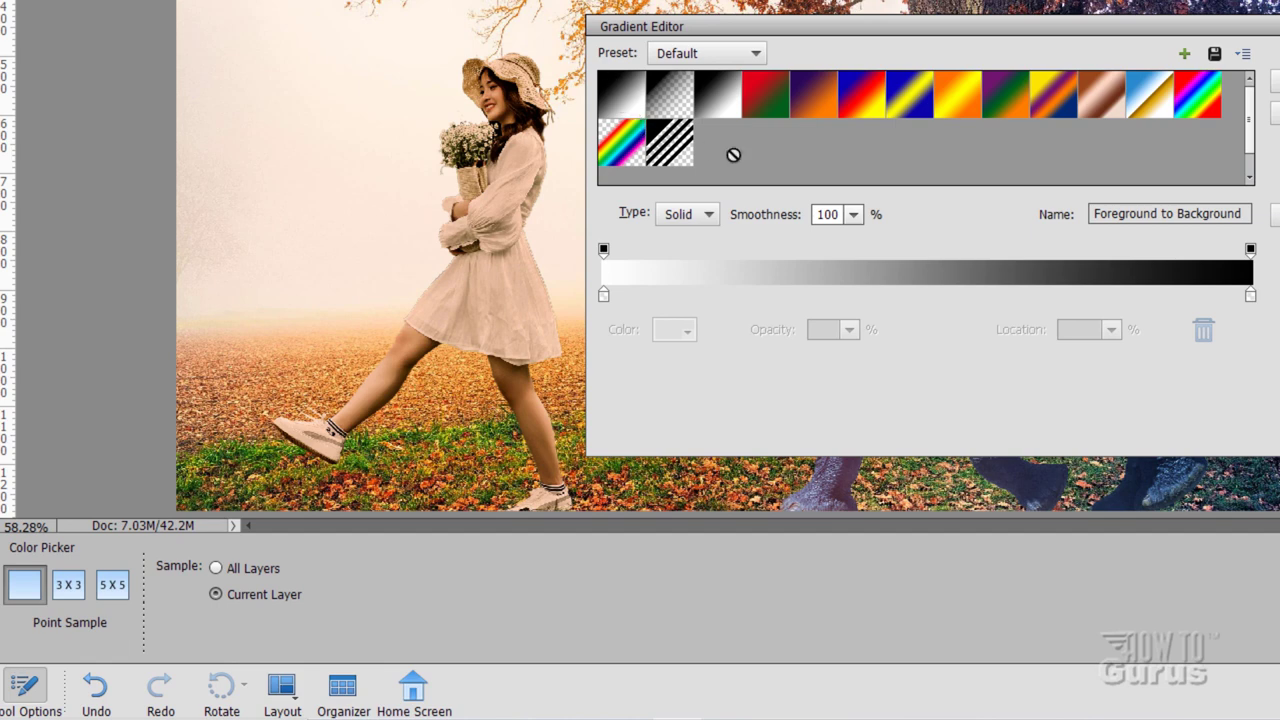
key("Return")
left_click(112, 643)
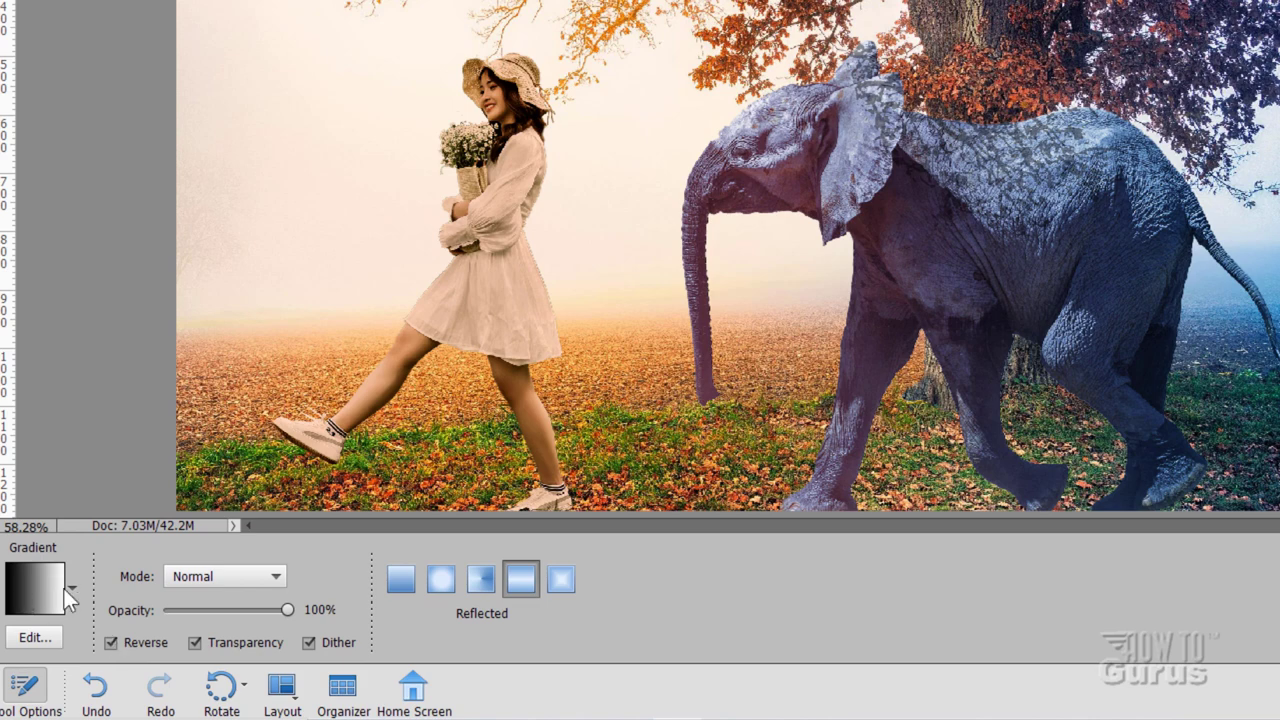
left_click(398, 580)
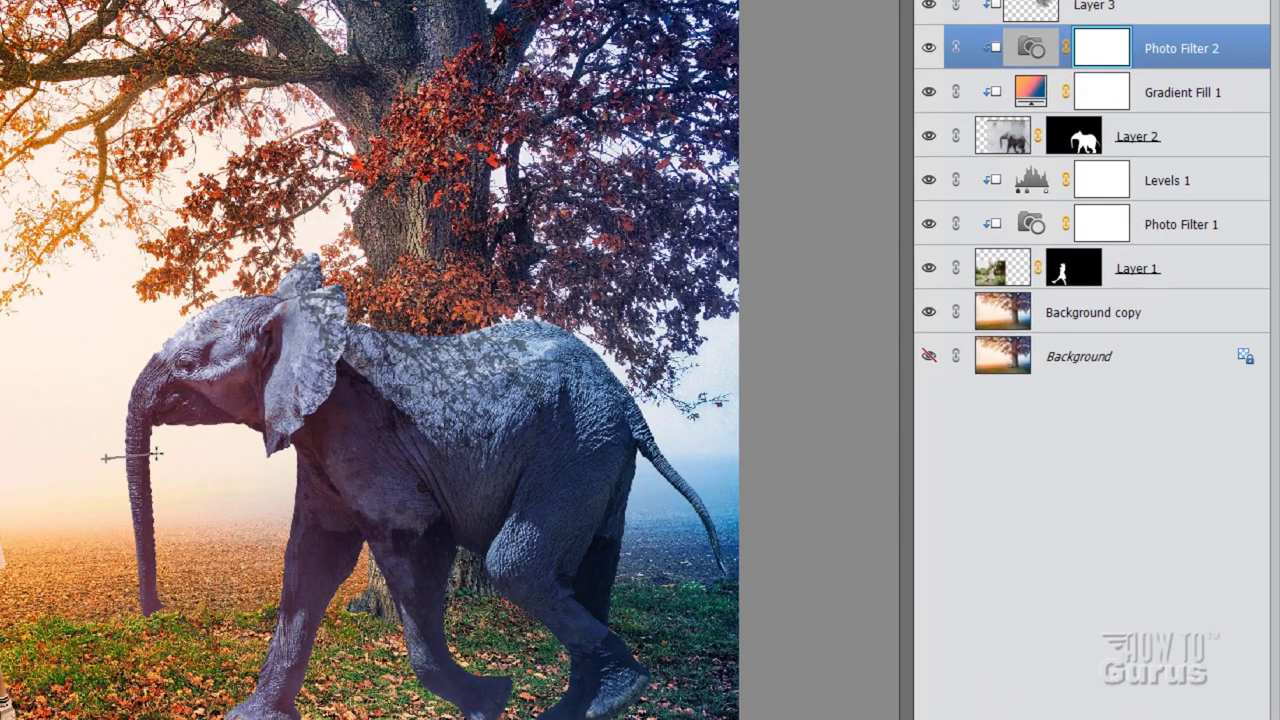
left_click_drag(157, 454, 598, 453)
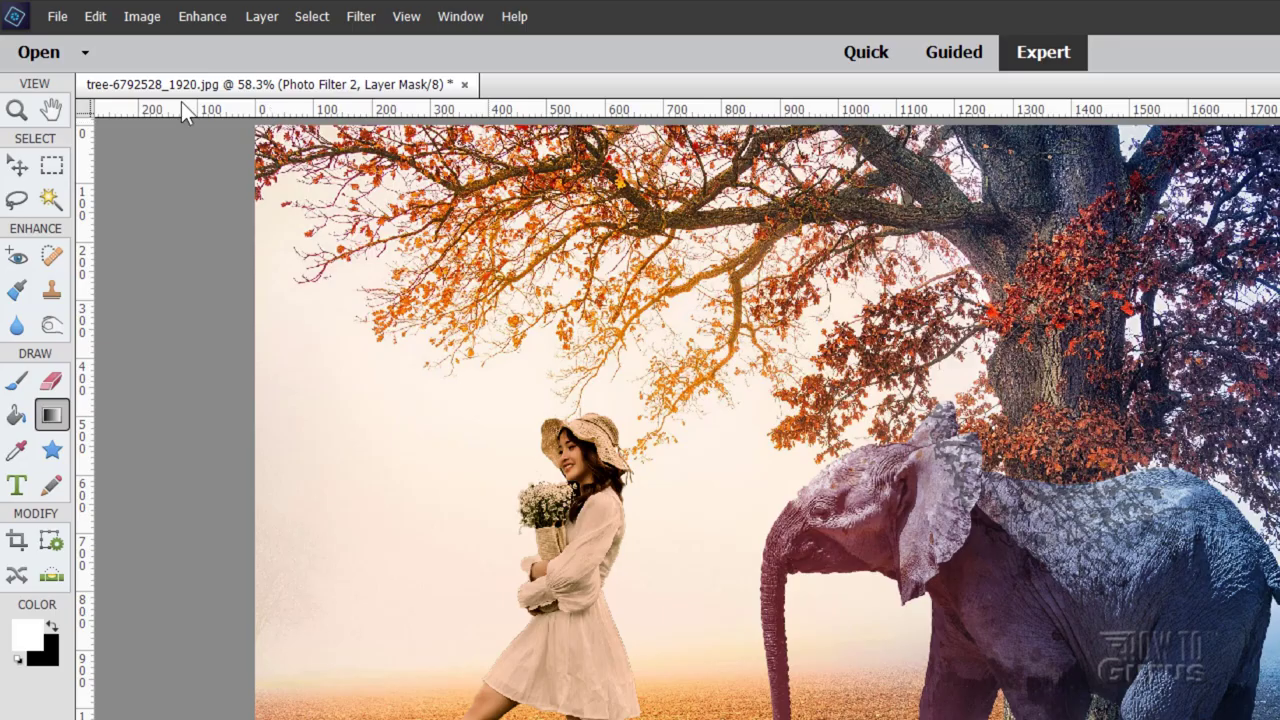
Step: Add a Levels adjustment layer above Photo Filter 2, clipped to the elephant's layer
left_click(262, 16)
mouse_move(330, 170)
left_click(612, 172)
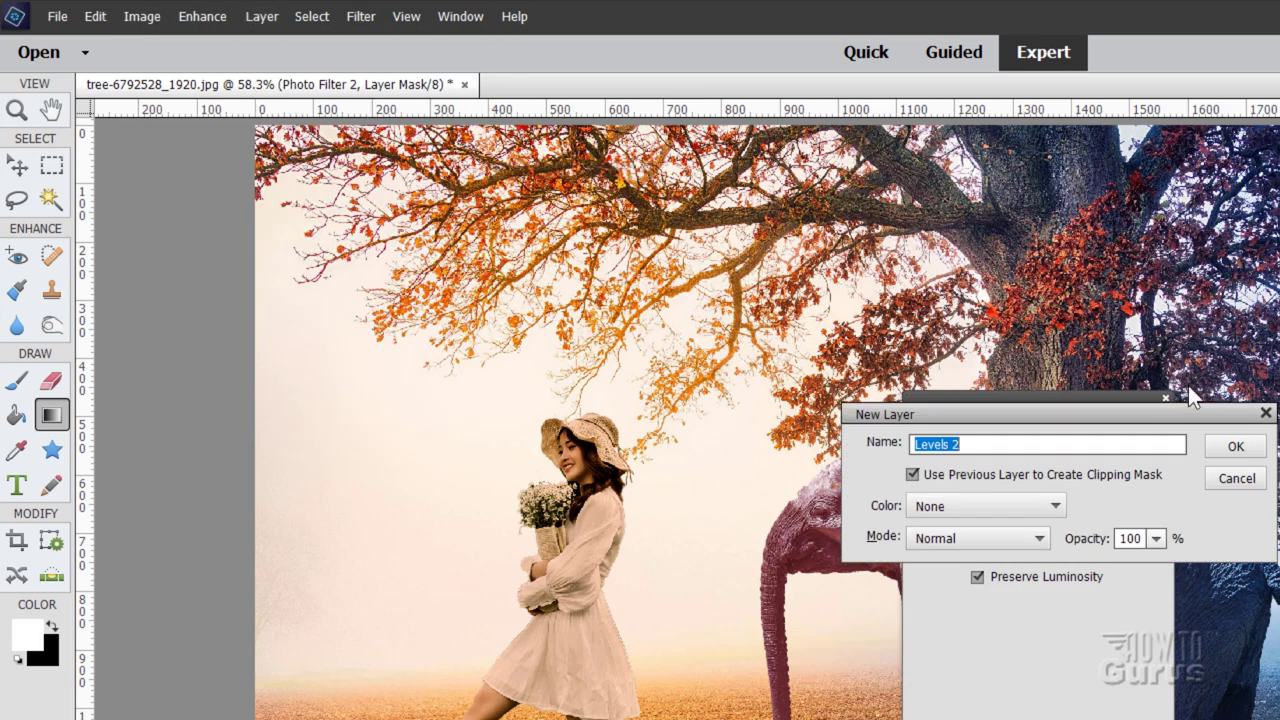
left_click(1234, 447)
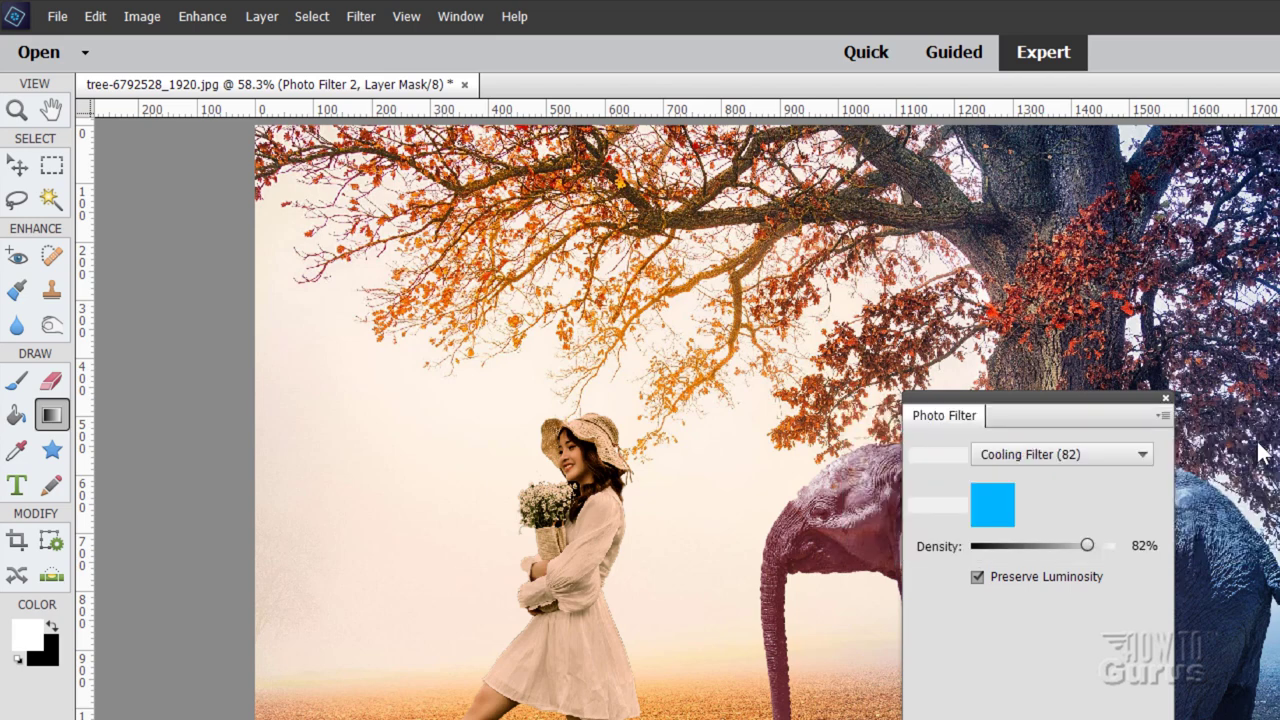
left_click_drag(1074, 414, 1270, 375)
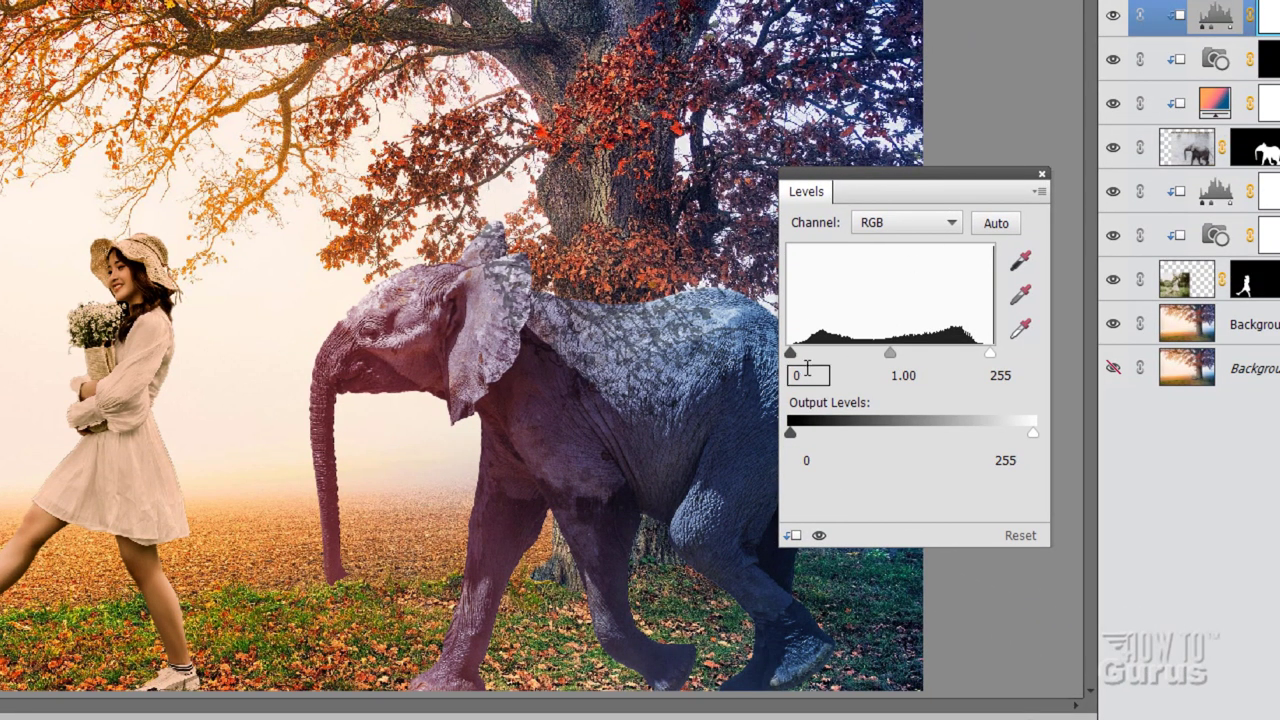
Step: Darken the elephant by setting the Levels black input to 22 and the midtone value to .91
double_click(807, 372)
type("22")
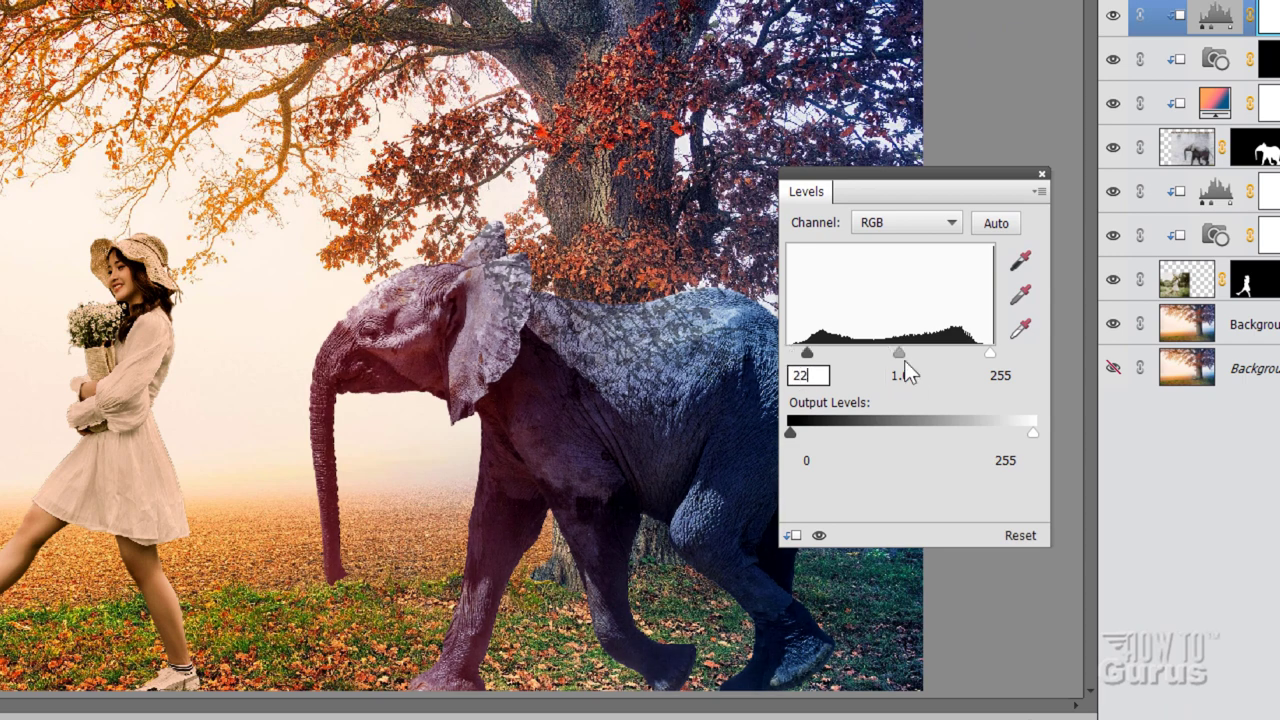
left_click_drag(900, 352, 902, 351)
key("Tab")
type(".91")
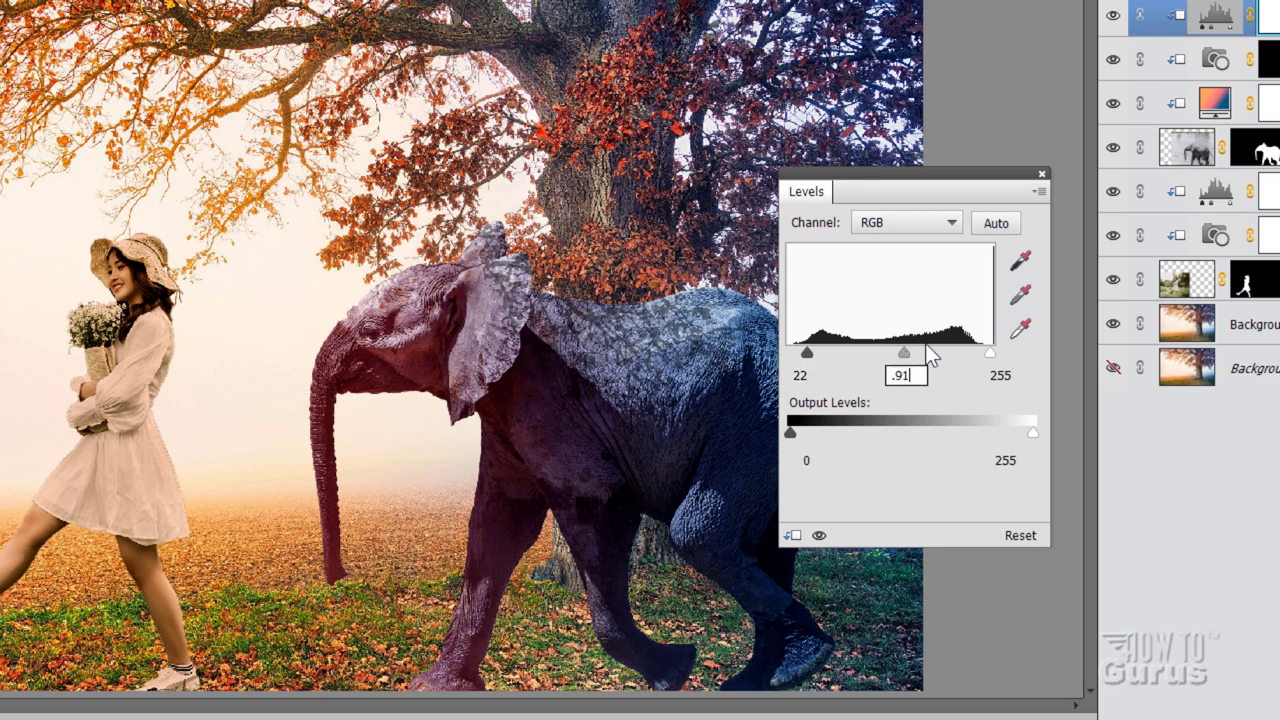
left_click_drag(900, 184, 694, 209)
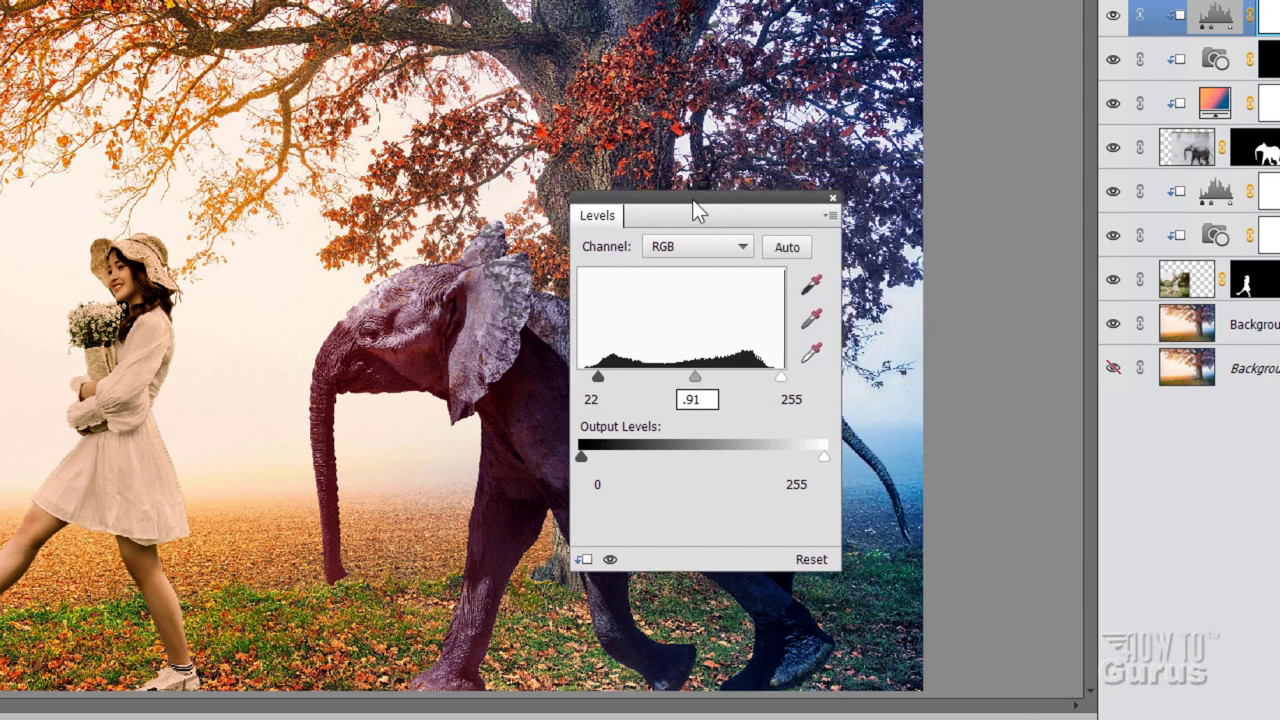
left_click(836, 199)
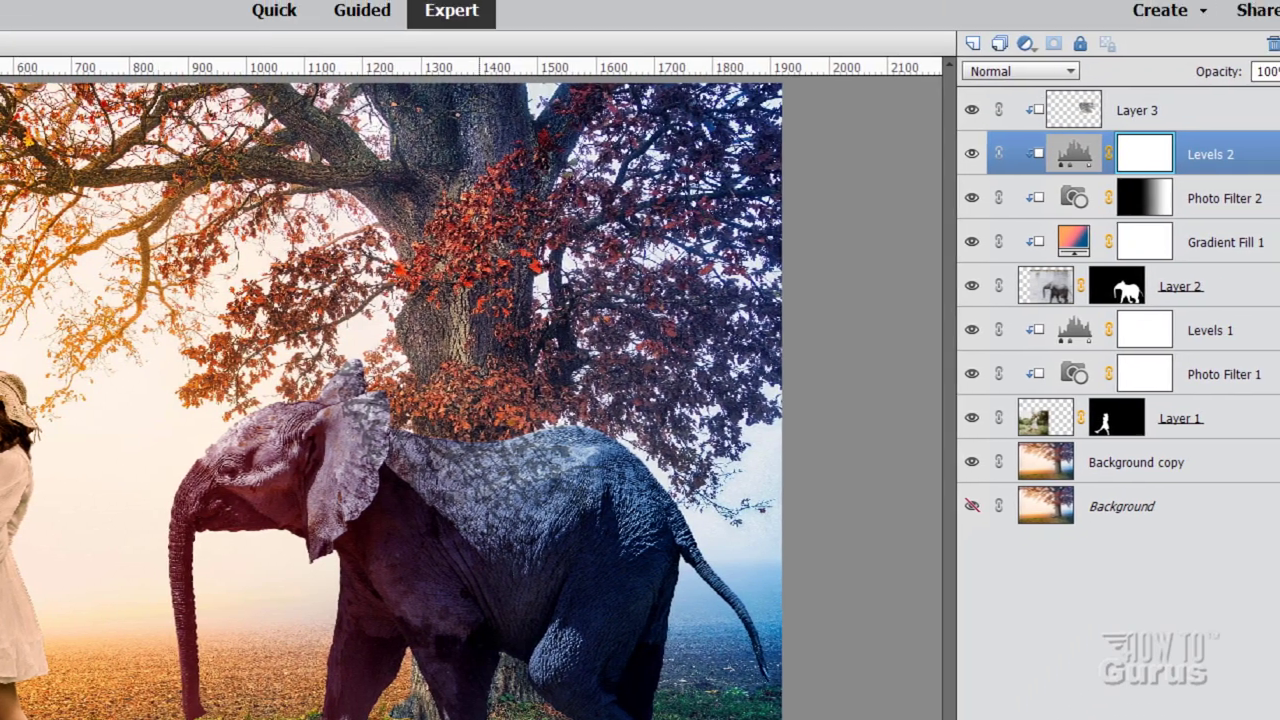
Step: Duplicate the elephant's Layer 2 as Layer 2 copy in the same document
left_click(1245, 191)
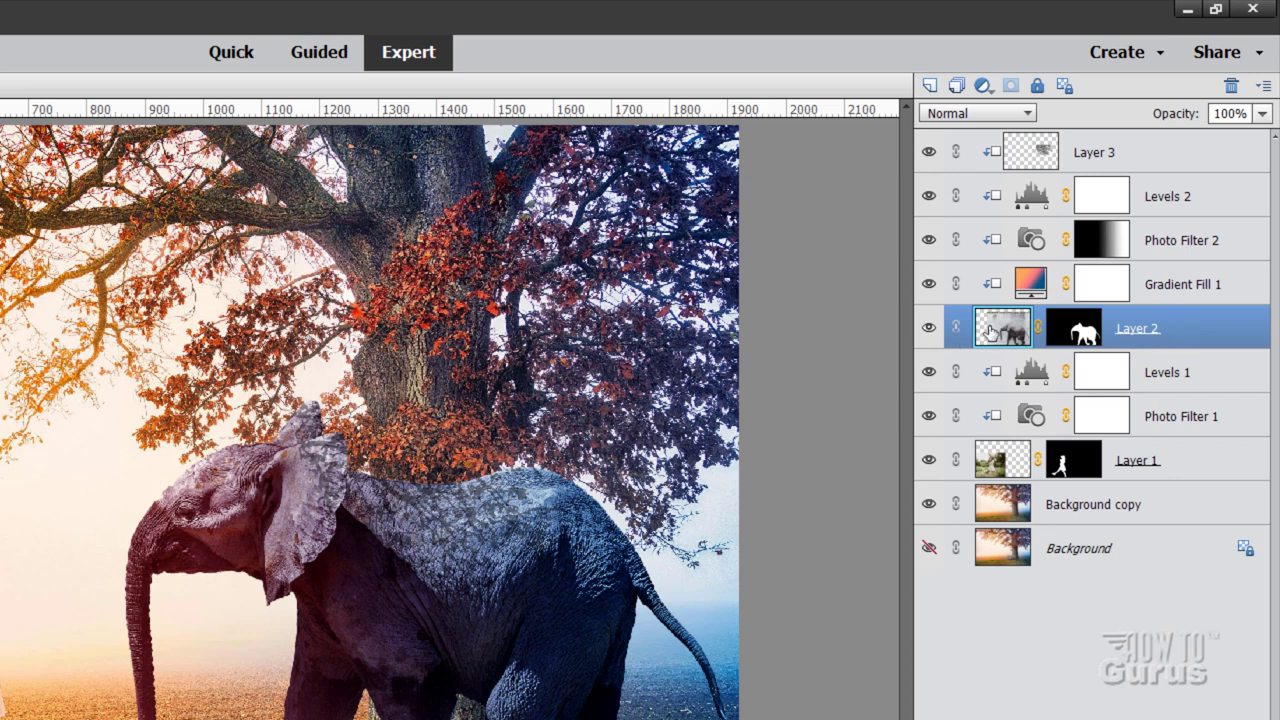
right_click(1136, 338)
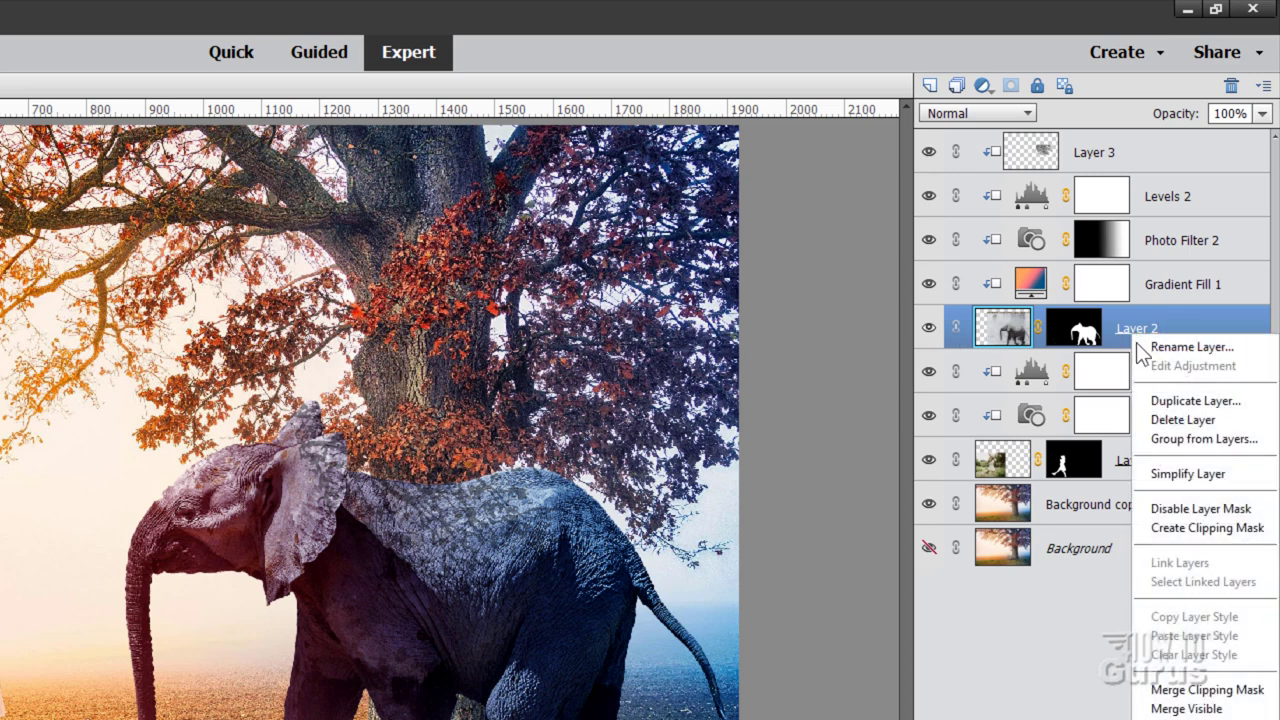
left_click(1195, 400)
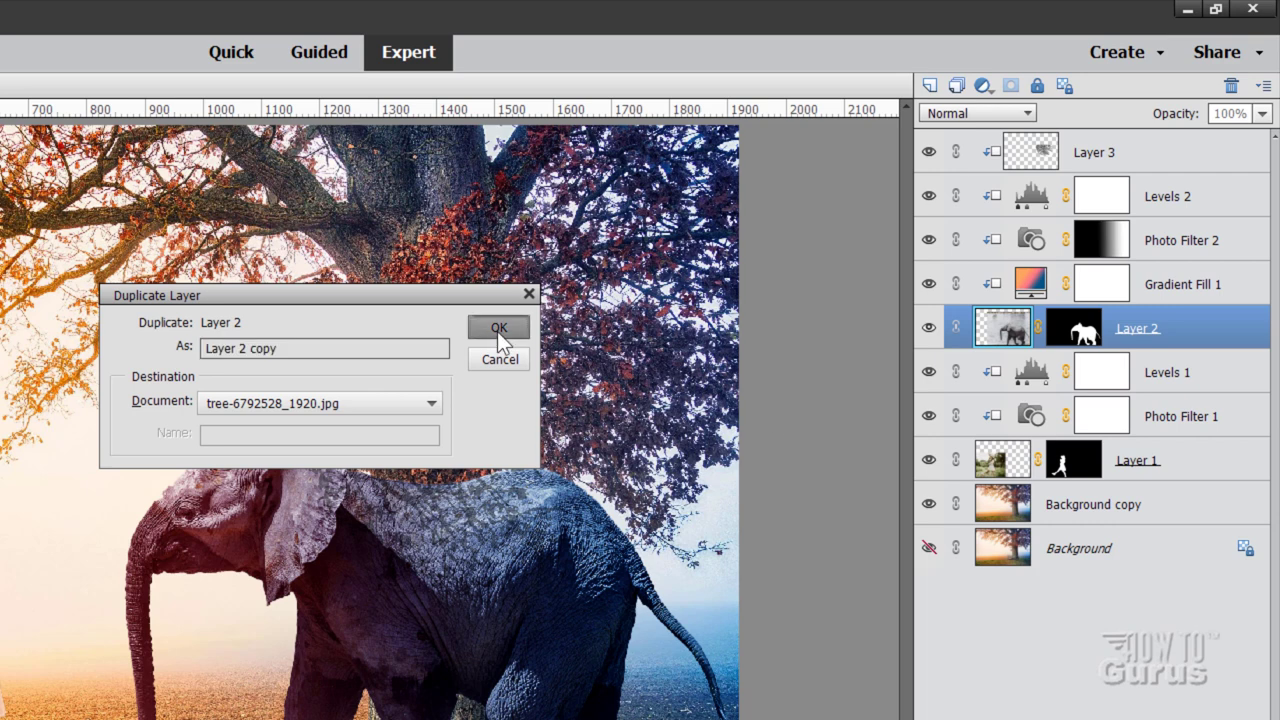
left_click(497, 329)
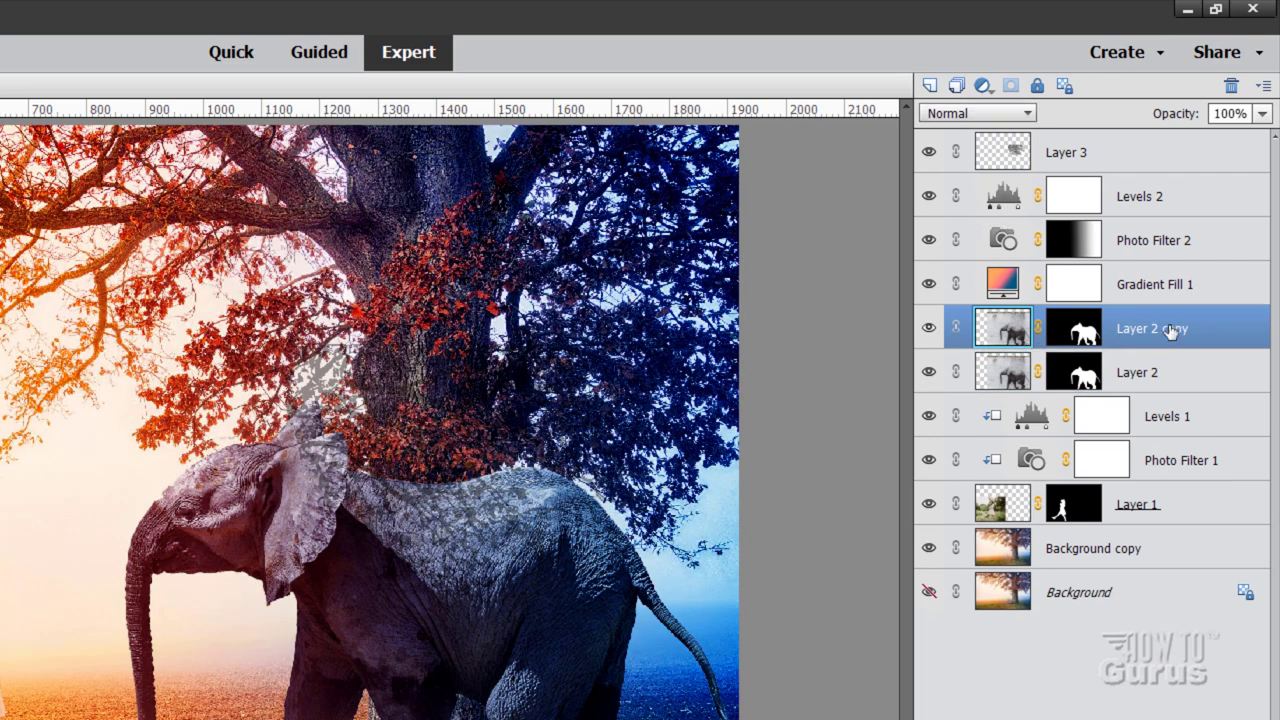
Step: Move Layer 2 copy to the top of the layer stack and hide it
left_click_drag(1120, 330, 1080, 140)
left_click(929, 152)
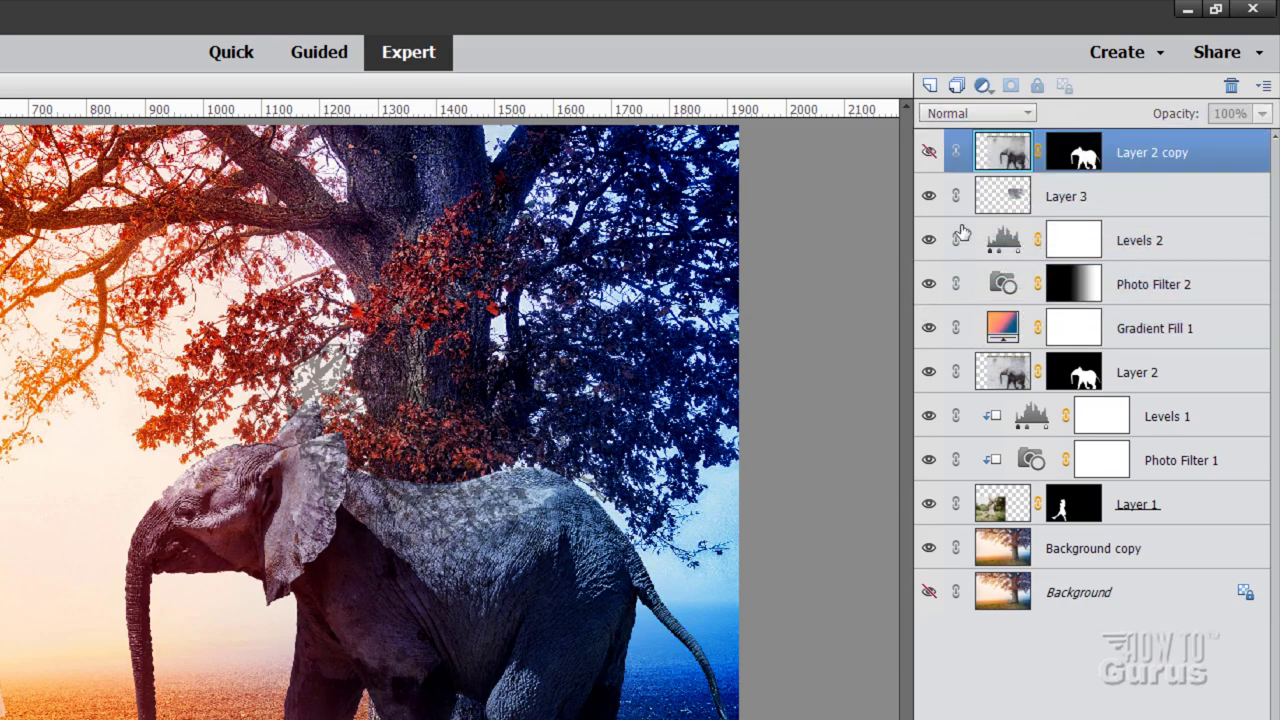
Step: Clip the Gradient Fill 1 and Photo Filter 2 layers to the elephant's Layer 2 with clipping masks
left_click(1157, 333)
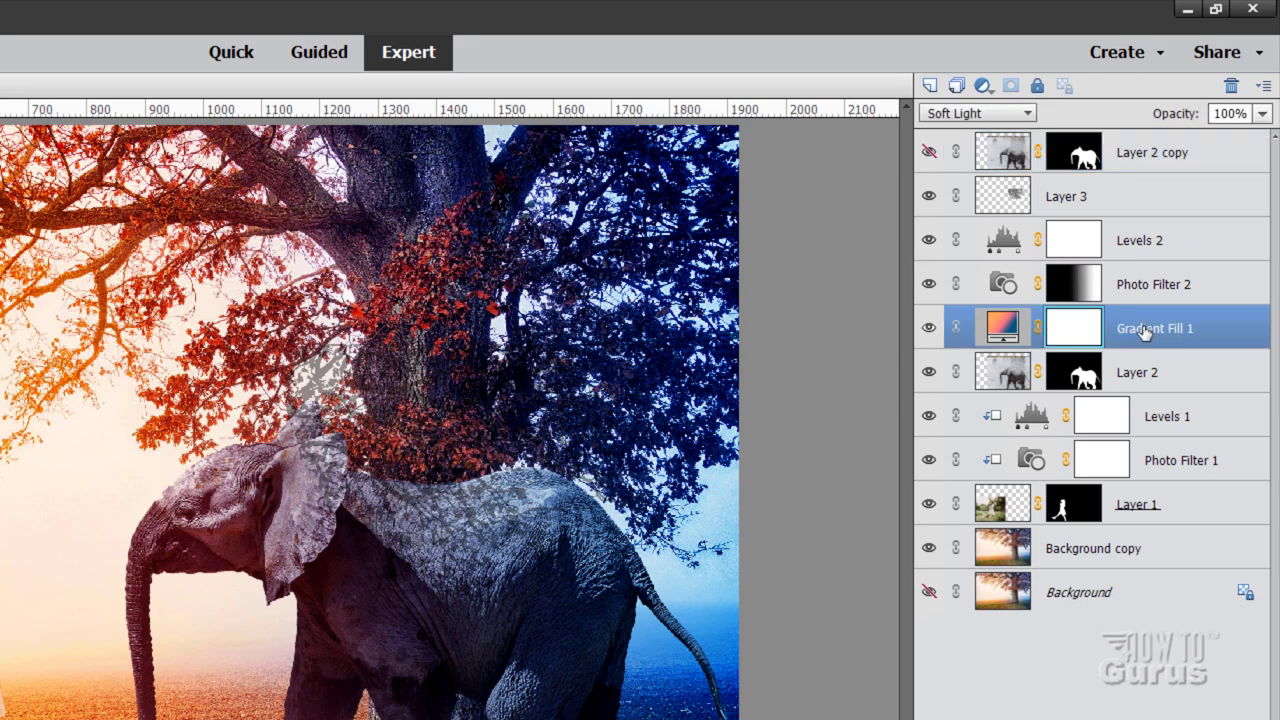
right_click(1145, 333)
left_click(1170, 520)
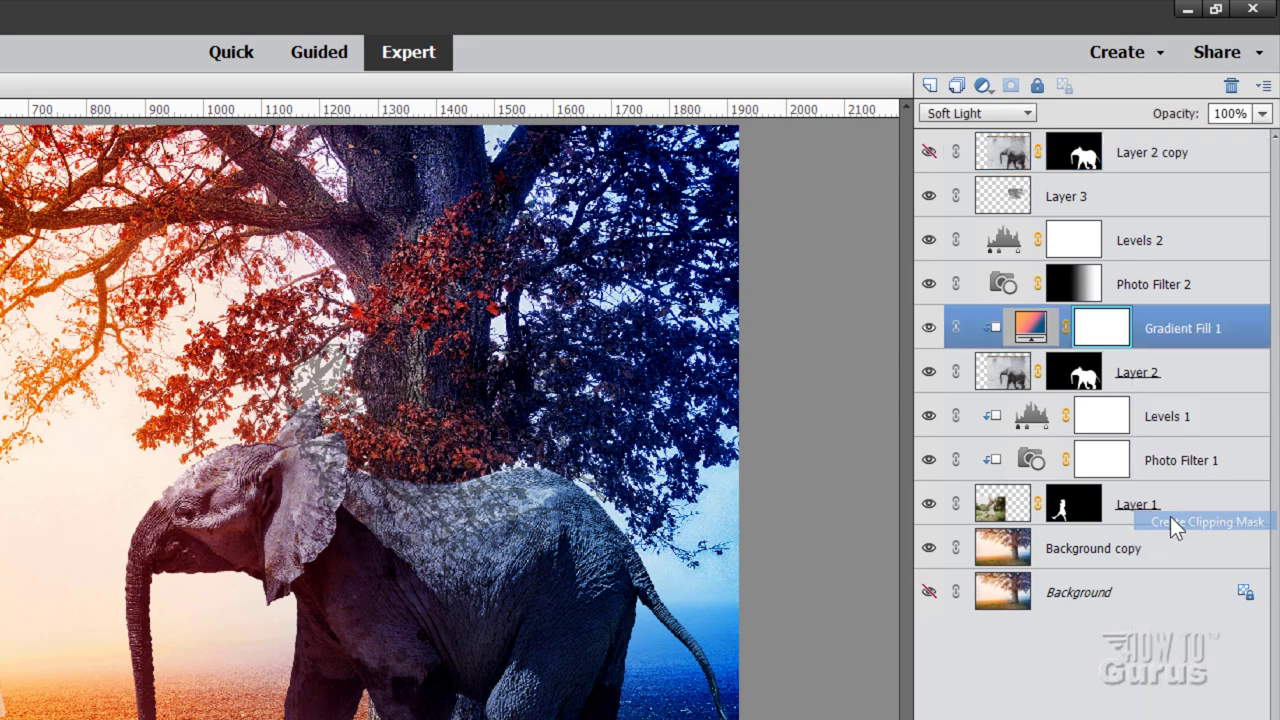
left_click(1133, 287)
right_click(1133, 287)
left_click(1180, 472)
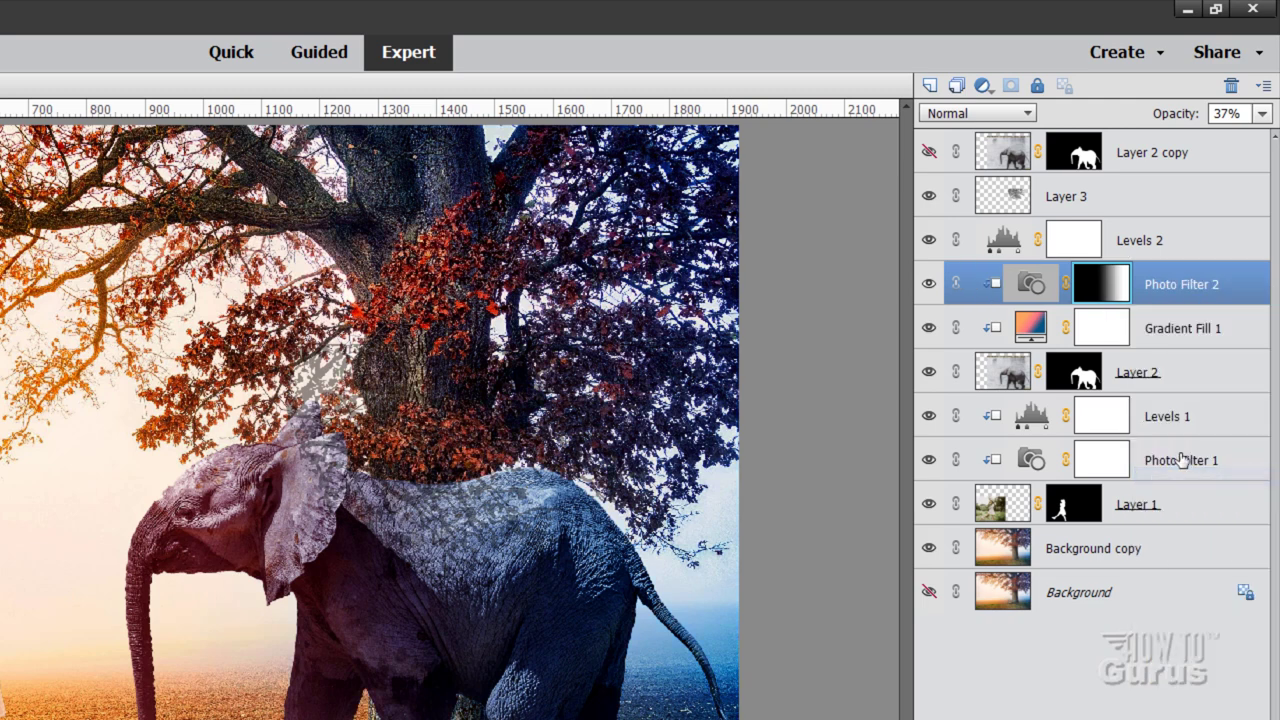
Step: Add the Levels 2 adjustment and the Layer 3 shadow to the elephant's clipping group
left_click(1133, 243)
right_click(1131, 243)
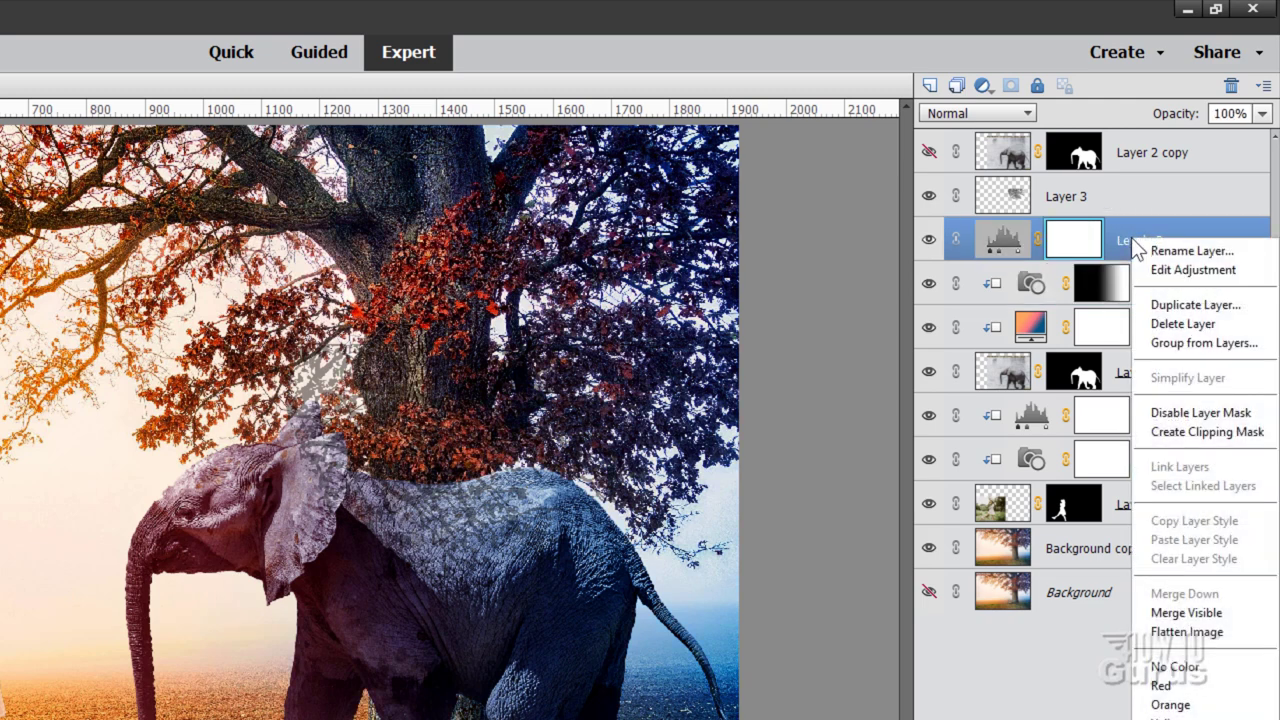
left_click(1192, 430)
left_click(1063, 199)
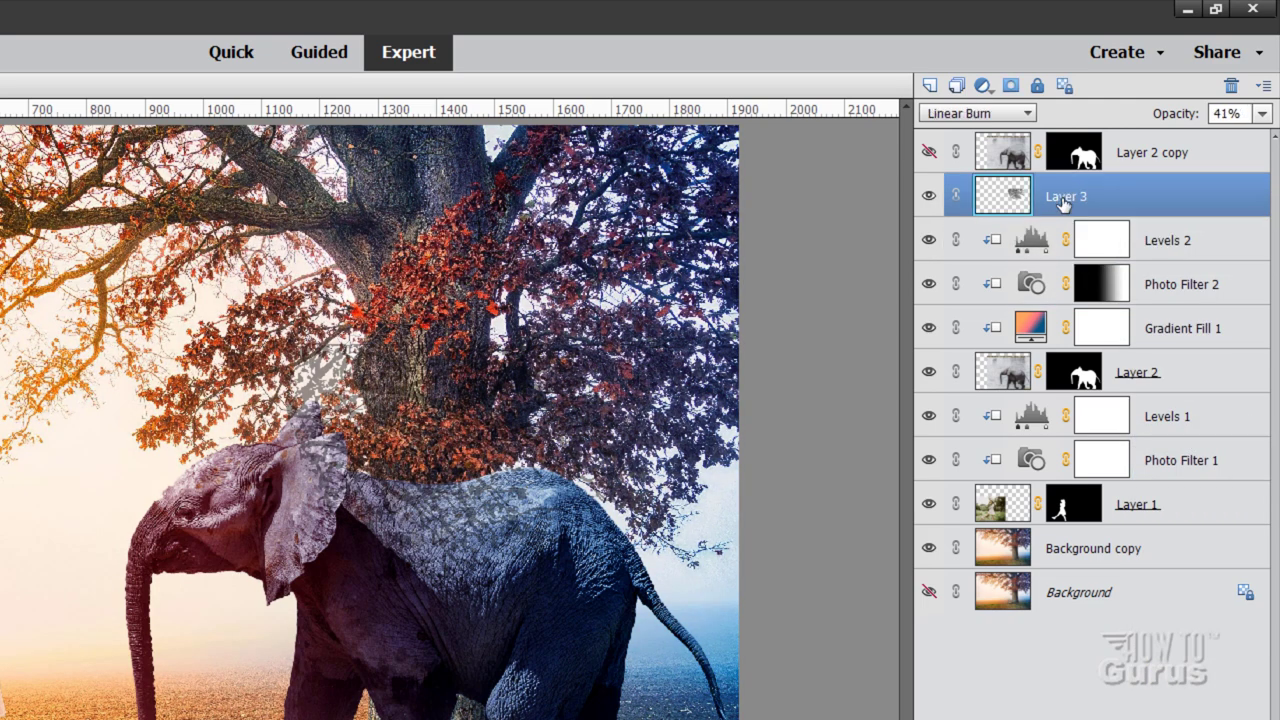
right_click(1063, 199)
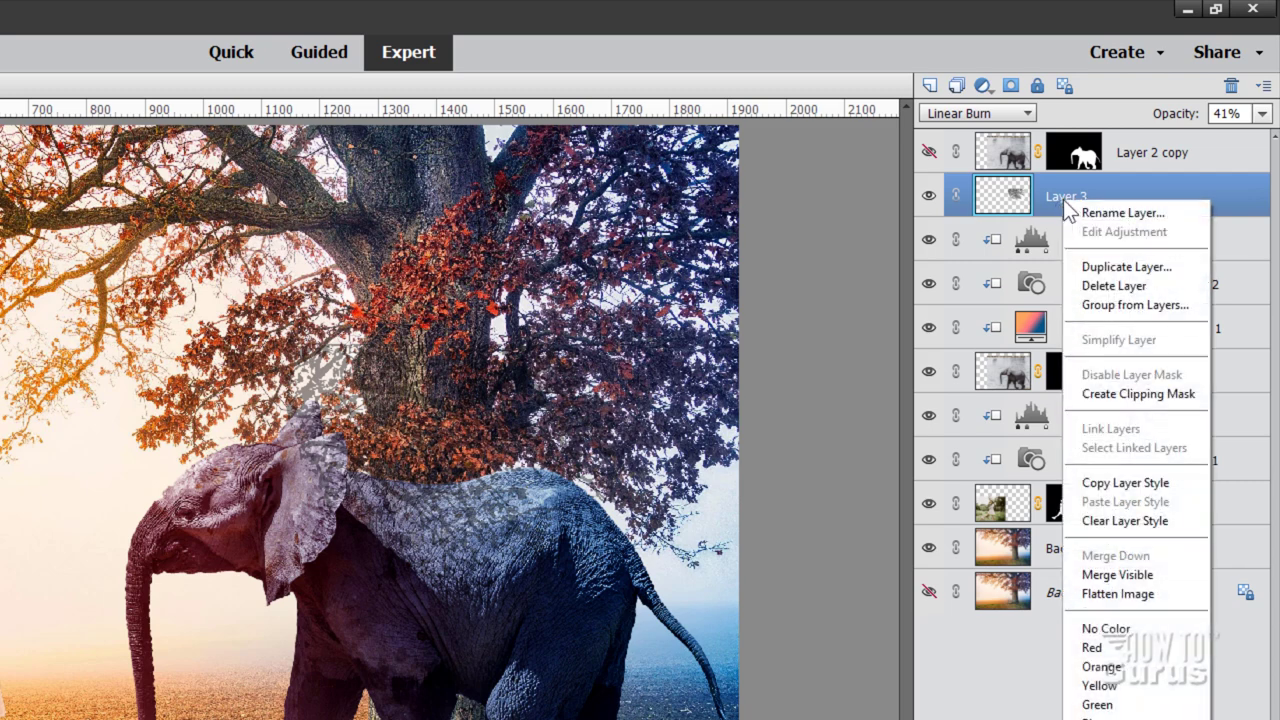
left_click(1145, 394)
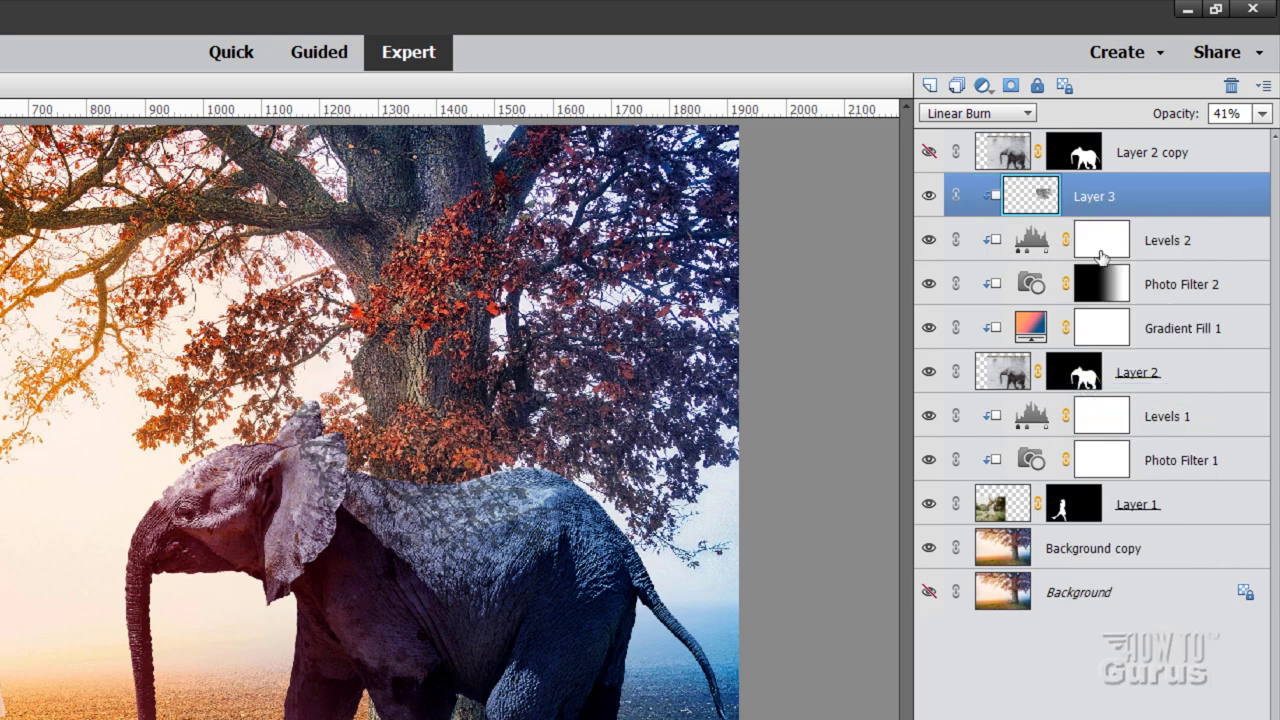
Step: Show and simplify Layer 2 copy, and set its blend mode to Overlay
left_click(929, 152)
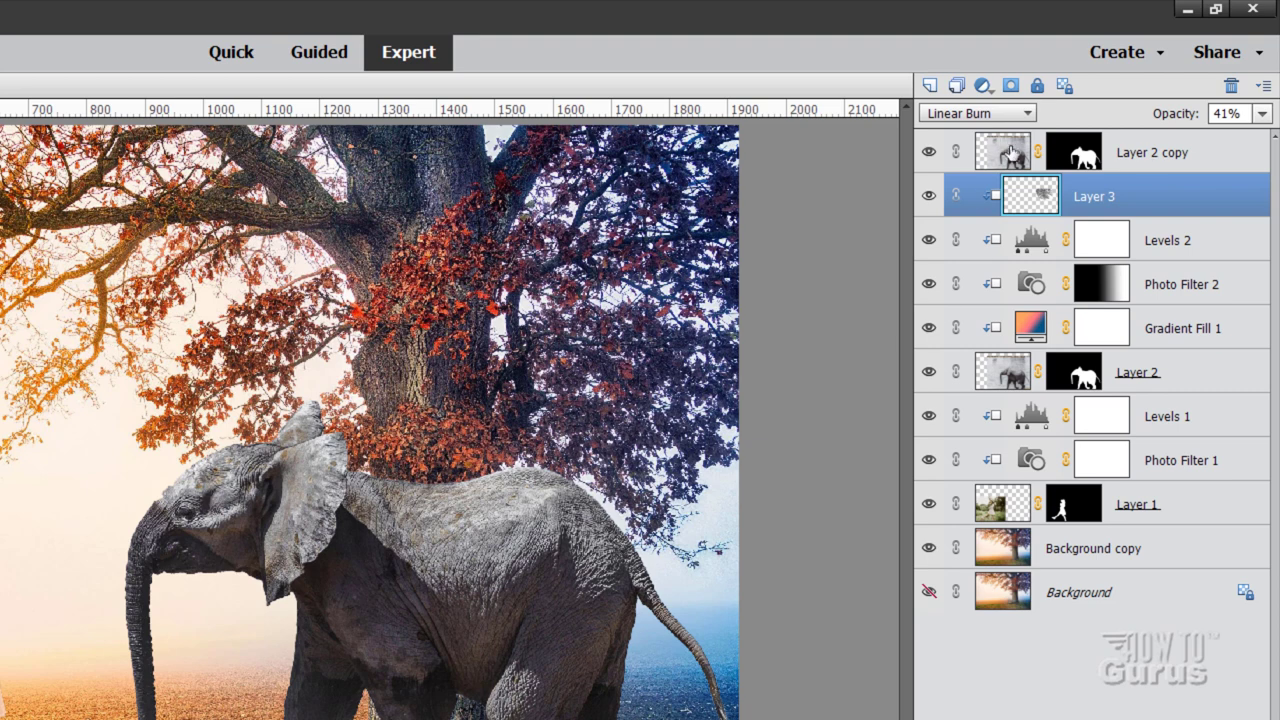
left_click(1149, 163)
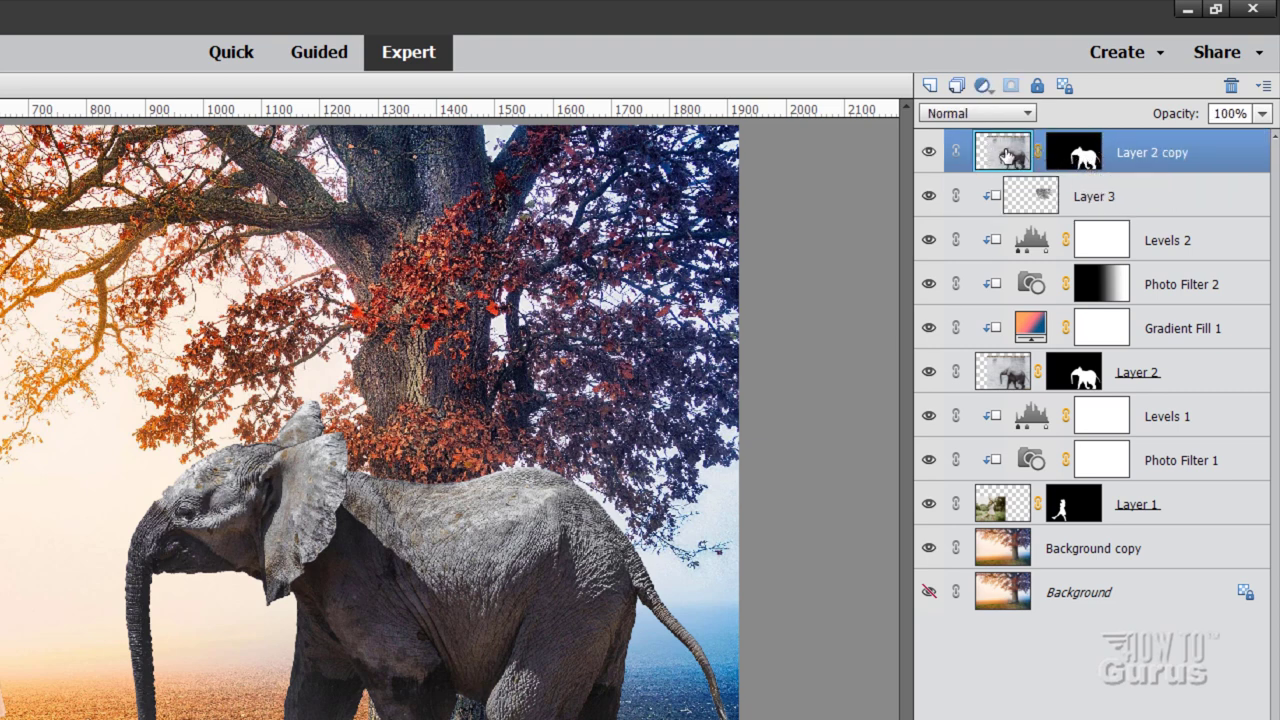
right_click(1148, 162)
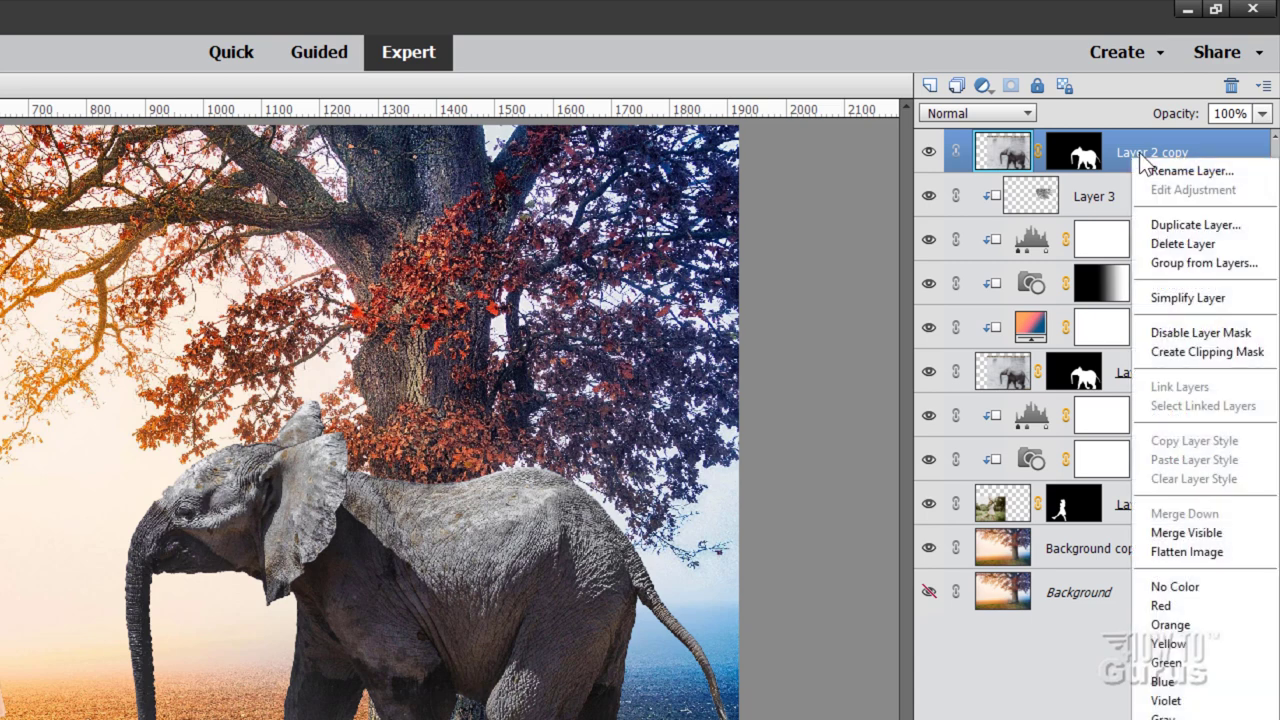
left_click(1170, 299)
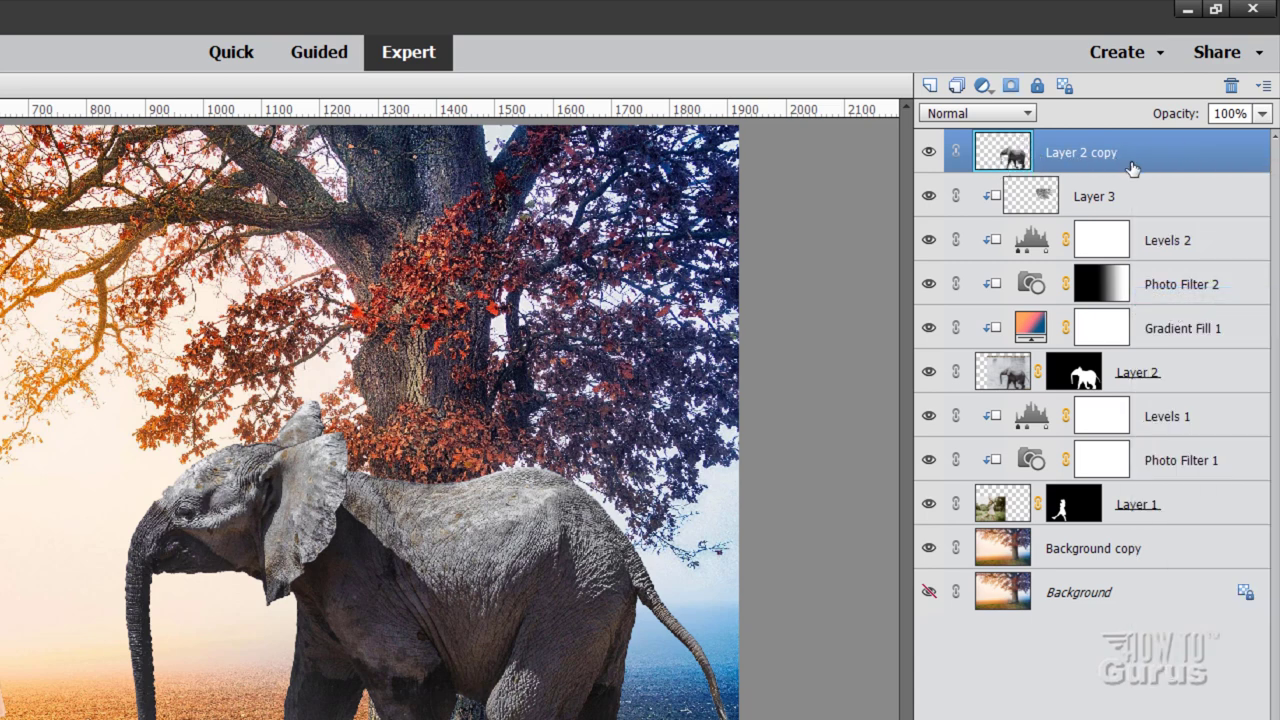
left_click(968, 113)
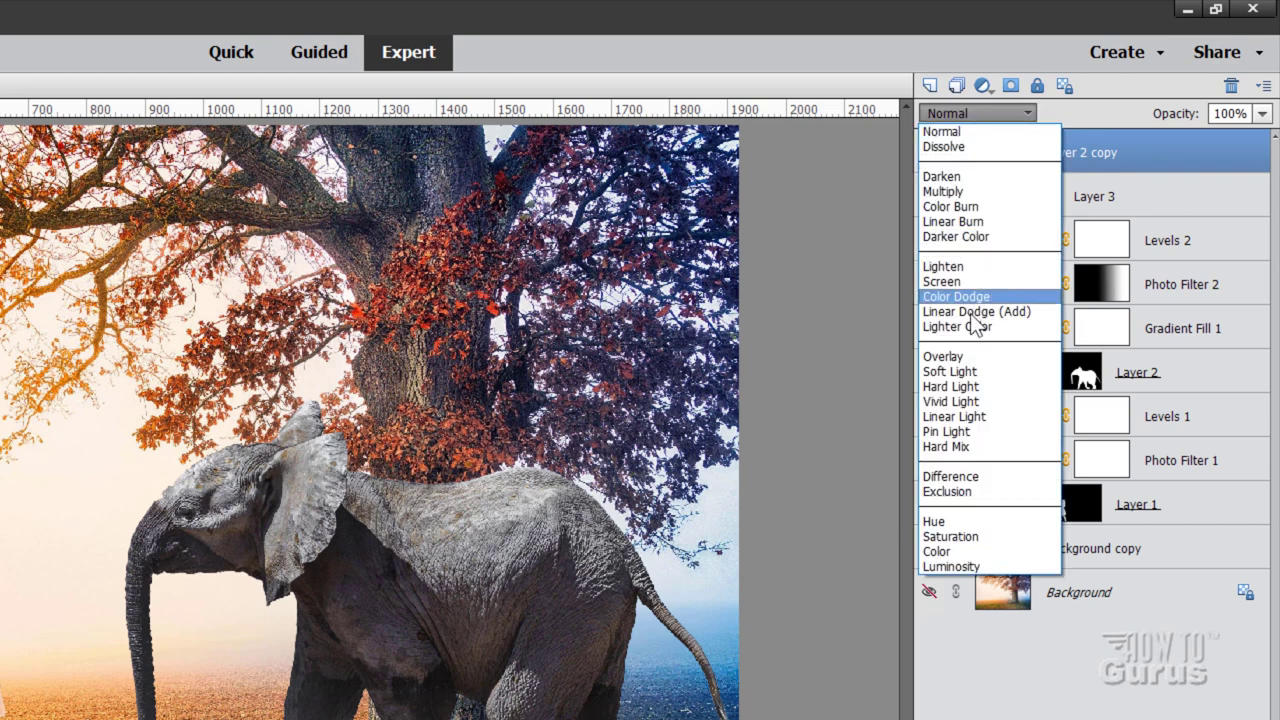
left_click(971, 351)
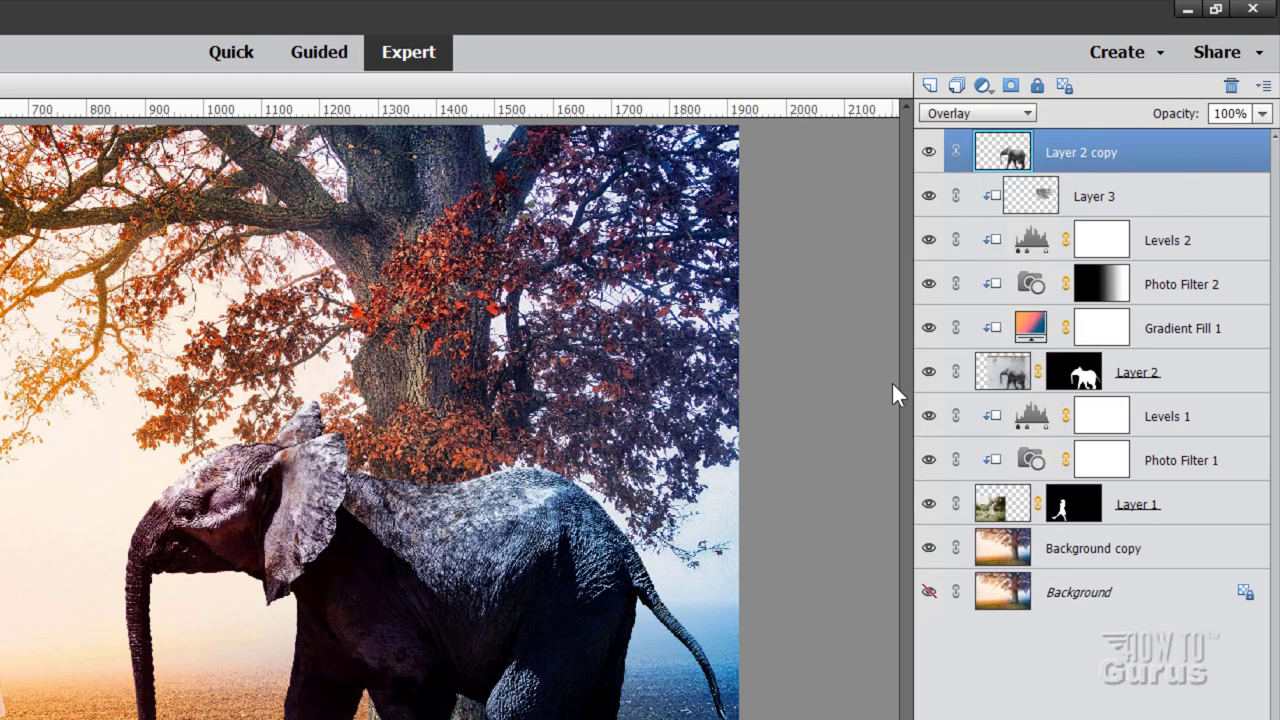
Step: Add a layer mask to Layer 2 copy and draw a black-to-white linear gradient from above the elephant's back down to its feet
left_click(1010, 85)
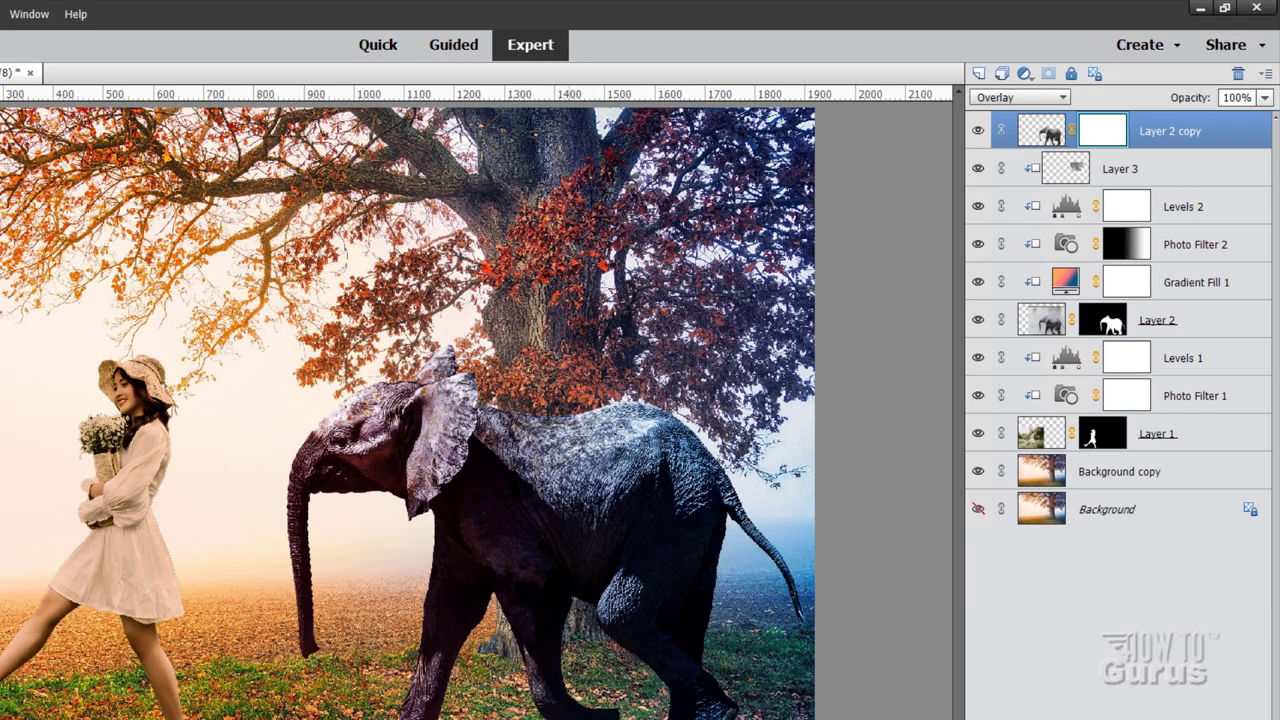
left_click_drag(541, 340, 538, 656)
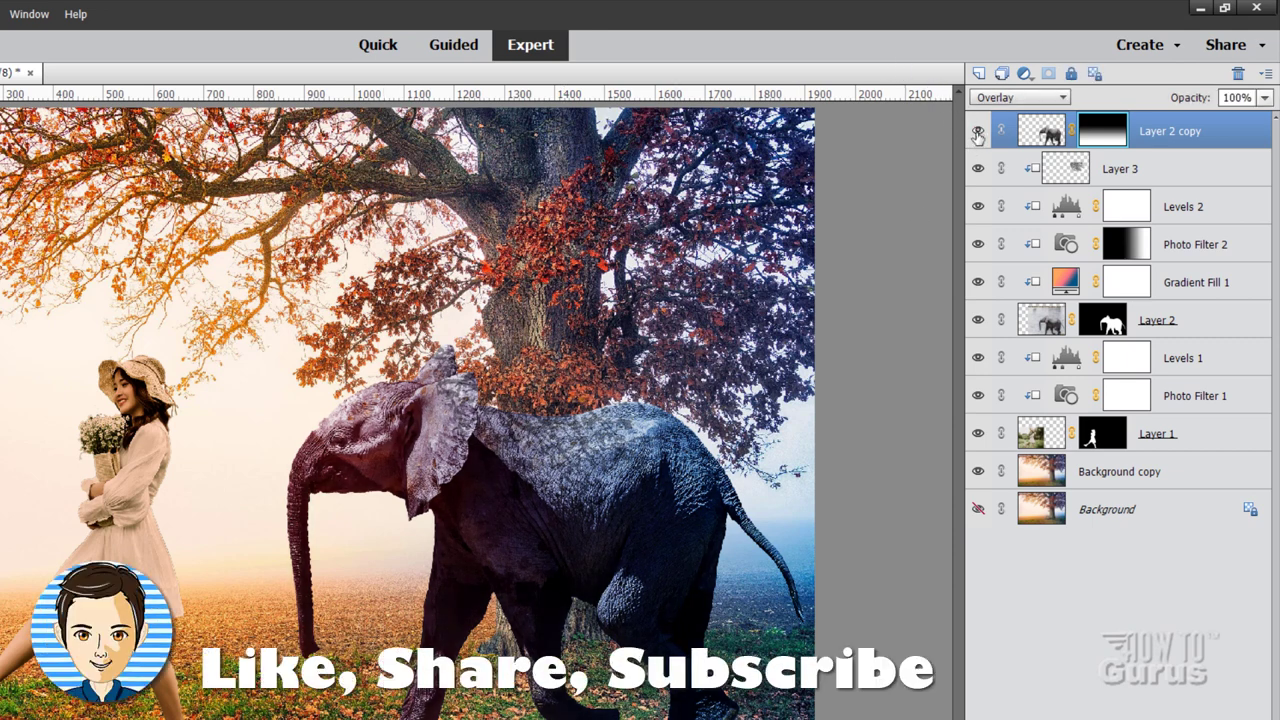
left_click(978, 133)
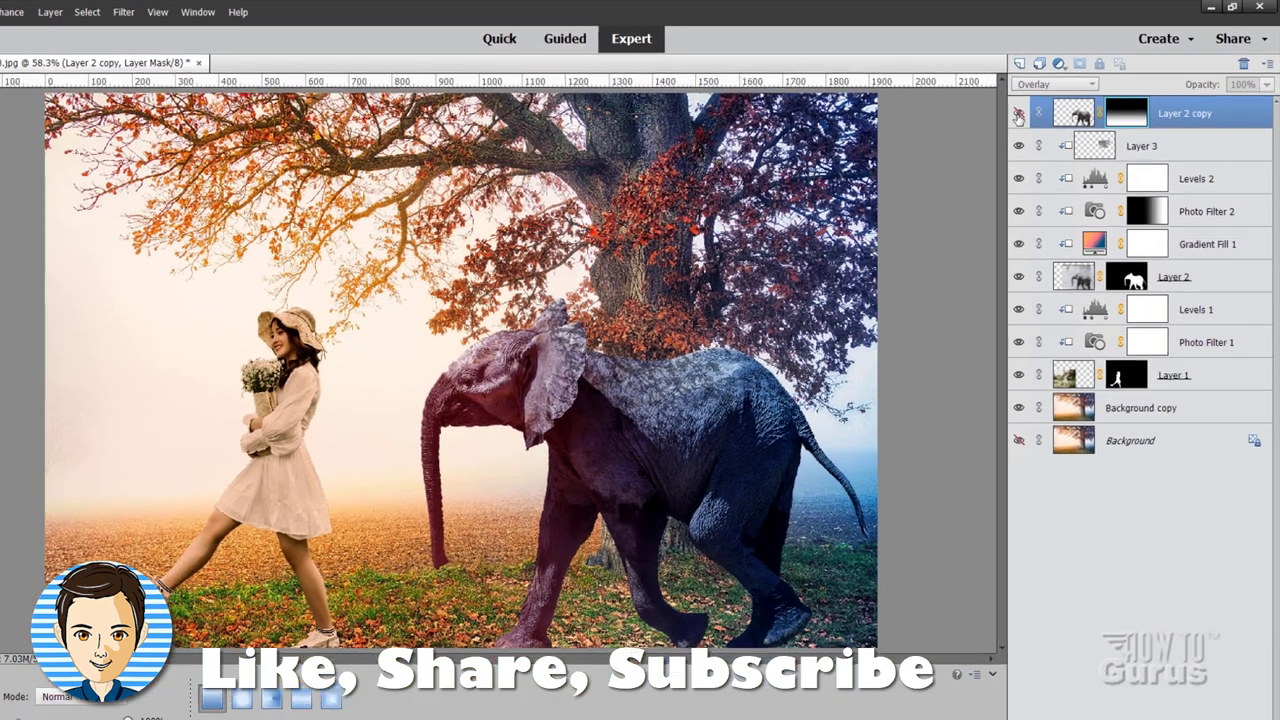
left_click(1018, 115)
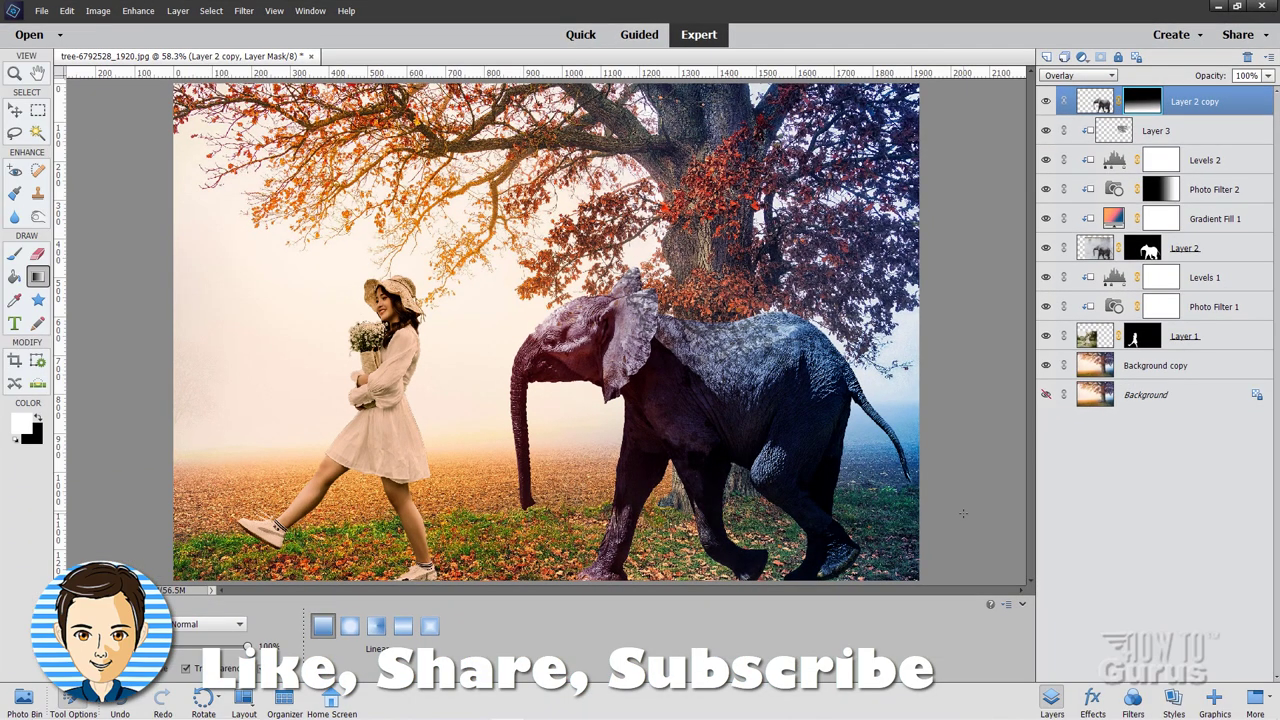